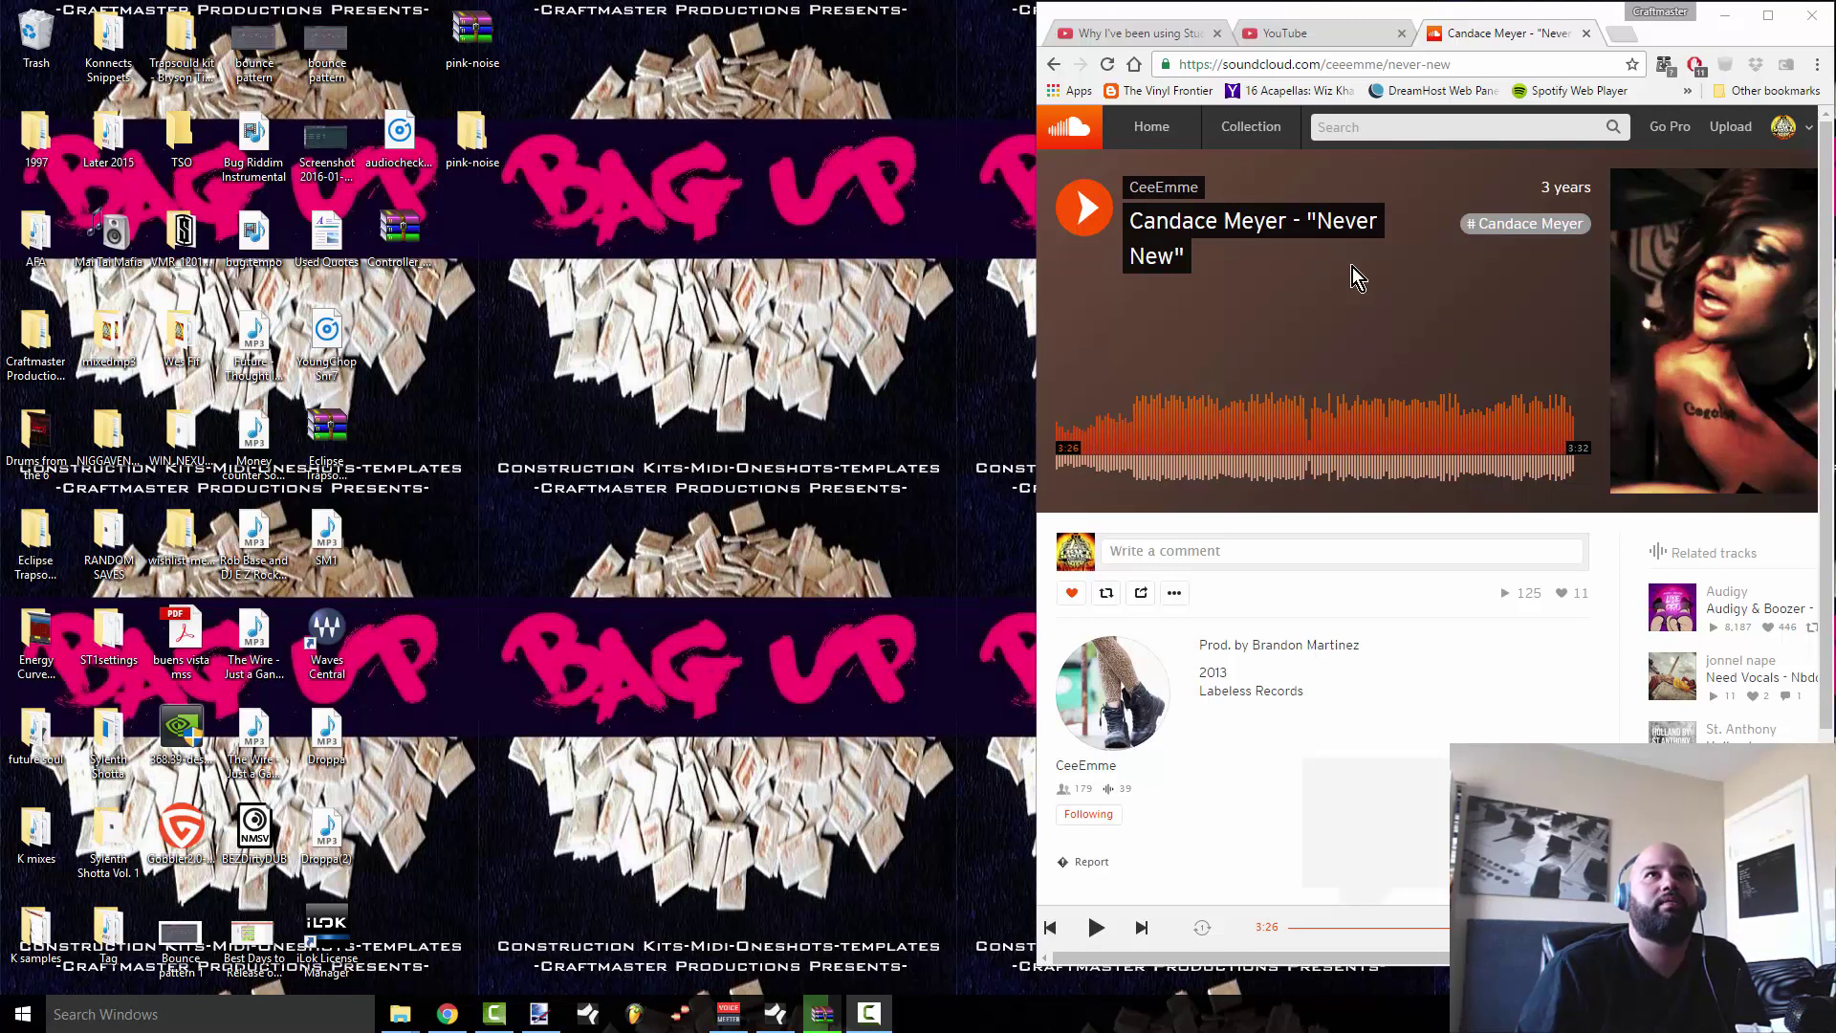
- Start and stop playback of the SoundCloud track 'Never New', returning it to the start
{"action": "left_click", "coordinate": [1288, 272]}
{"action": "left_click_drag", "start_coordinate": [1288, 272], "coordinate": [1207, 313]}
{"action": "key", "text": "space"}
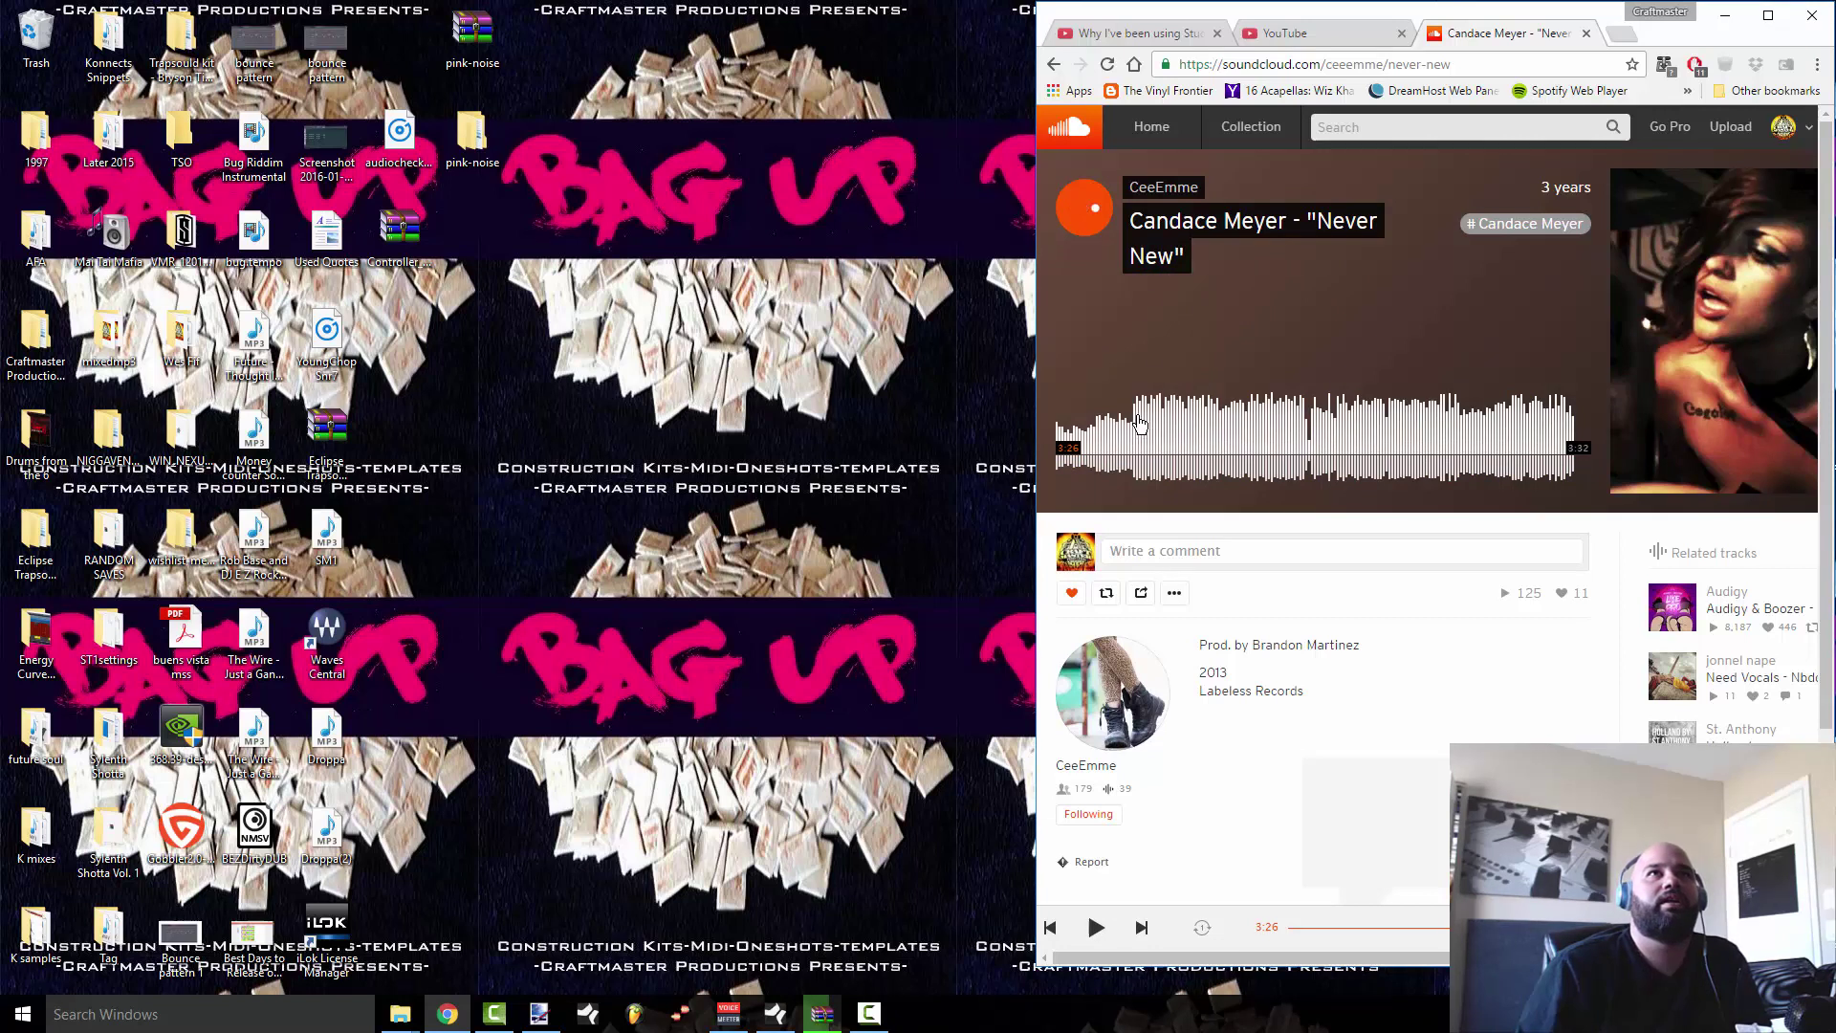
{"action": "left_click", "coordinate": [1080, 222]}
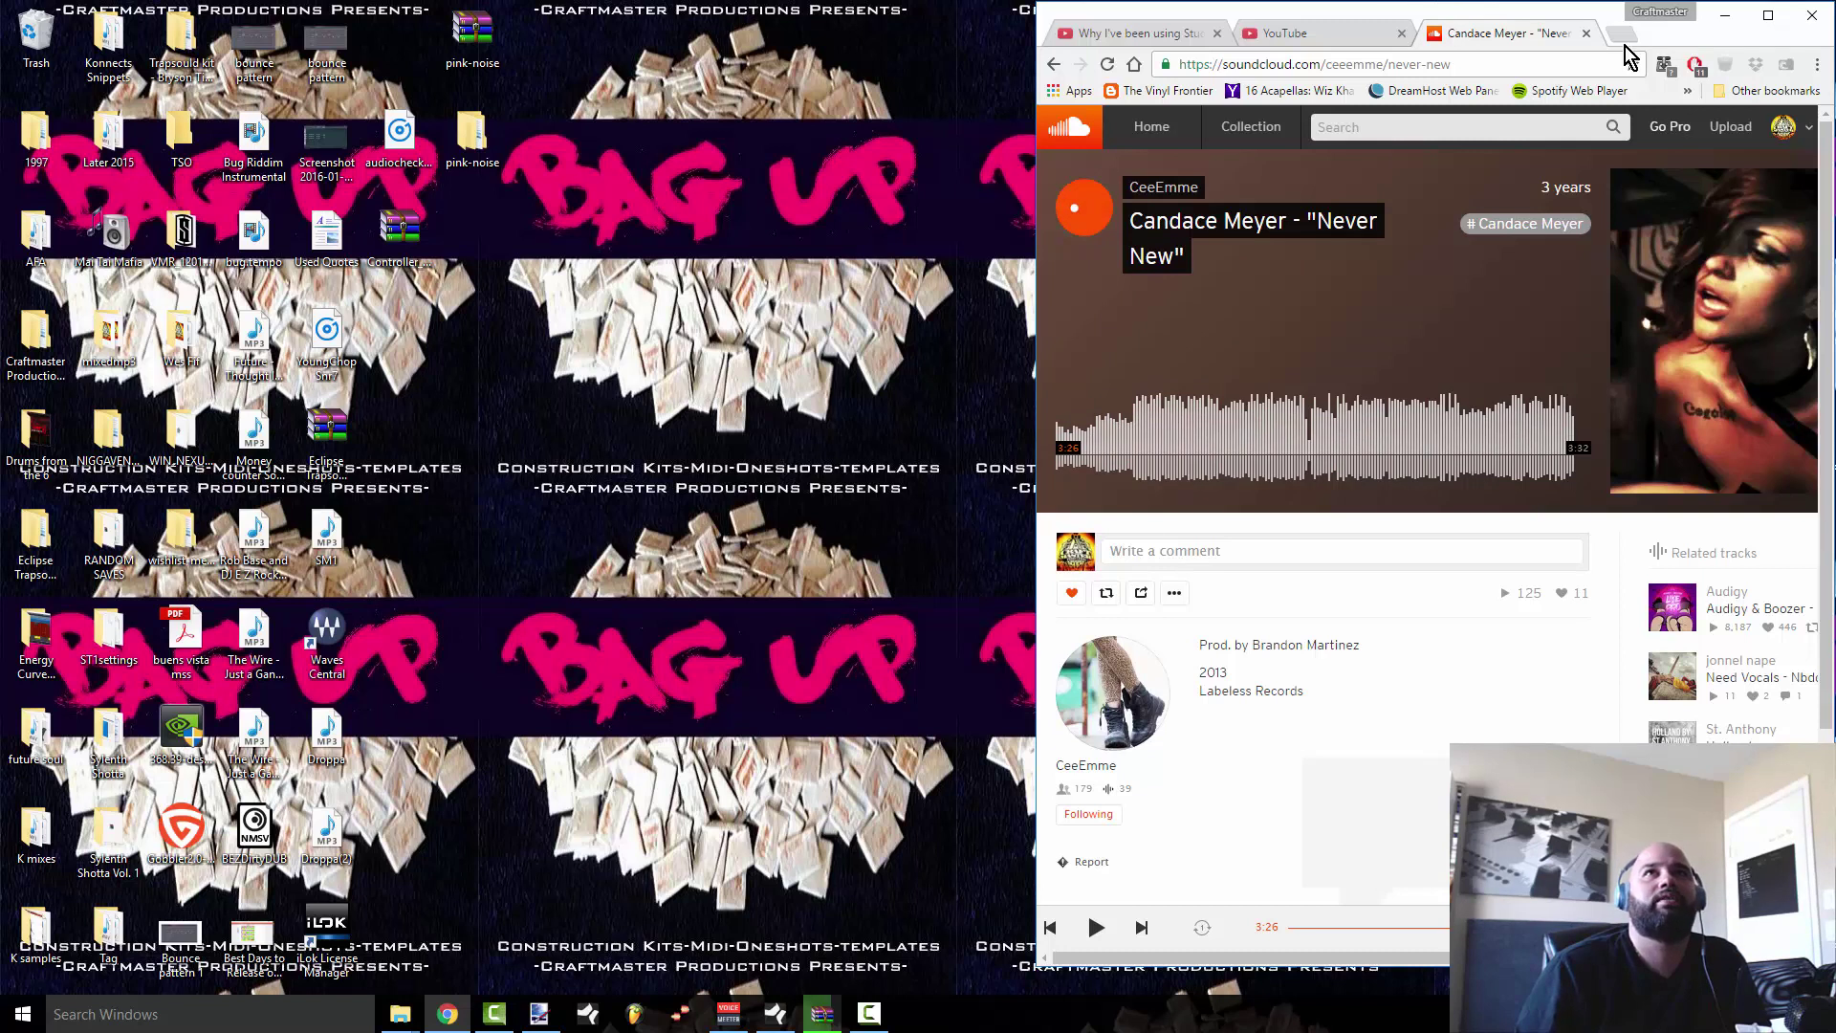
- Close the SoundCloud tab, minimize Chrome and bring Studio One to the front
{"action": "left_click", "coordinate": [1587, 34]}
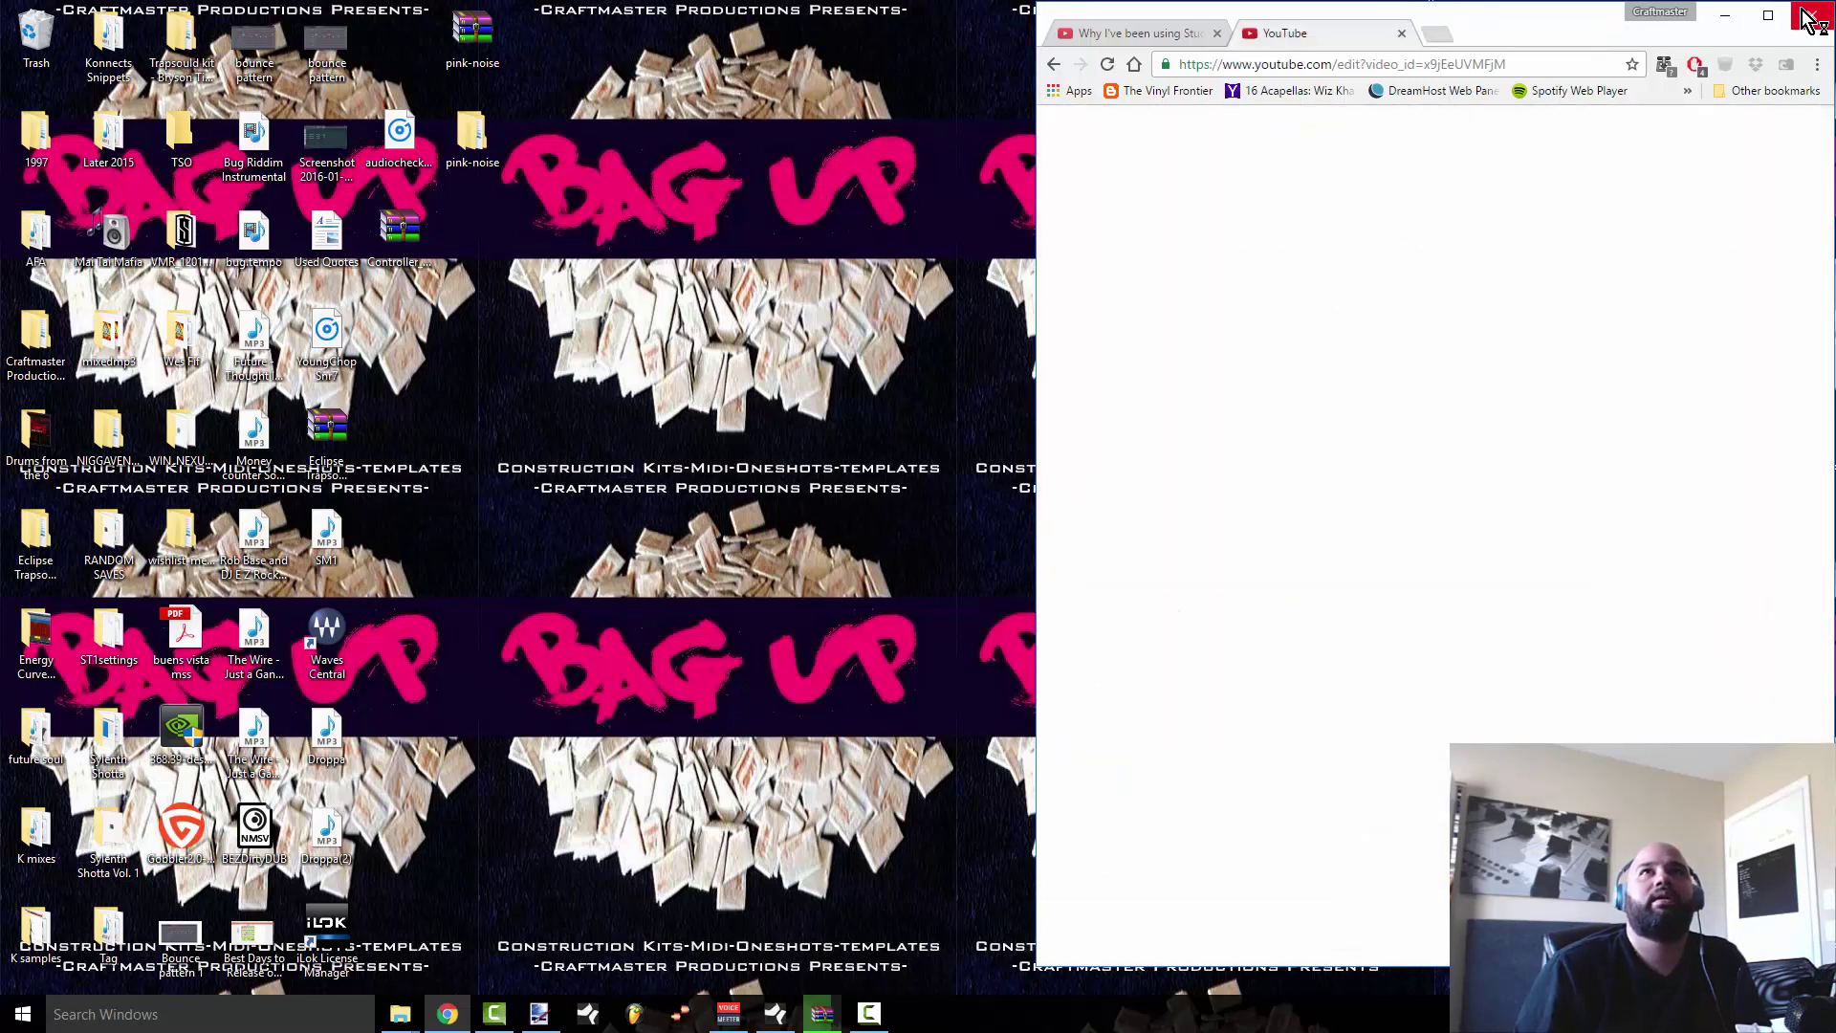
{"action": "left_click", "coordinate": [1727, 13]}
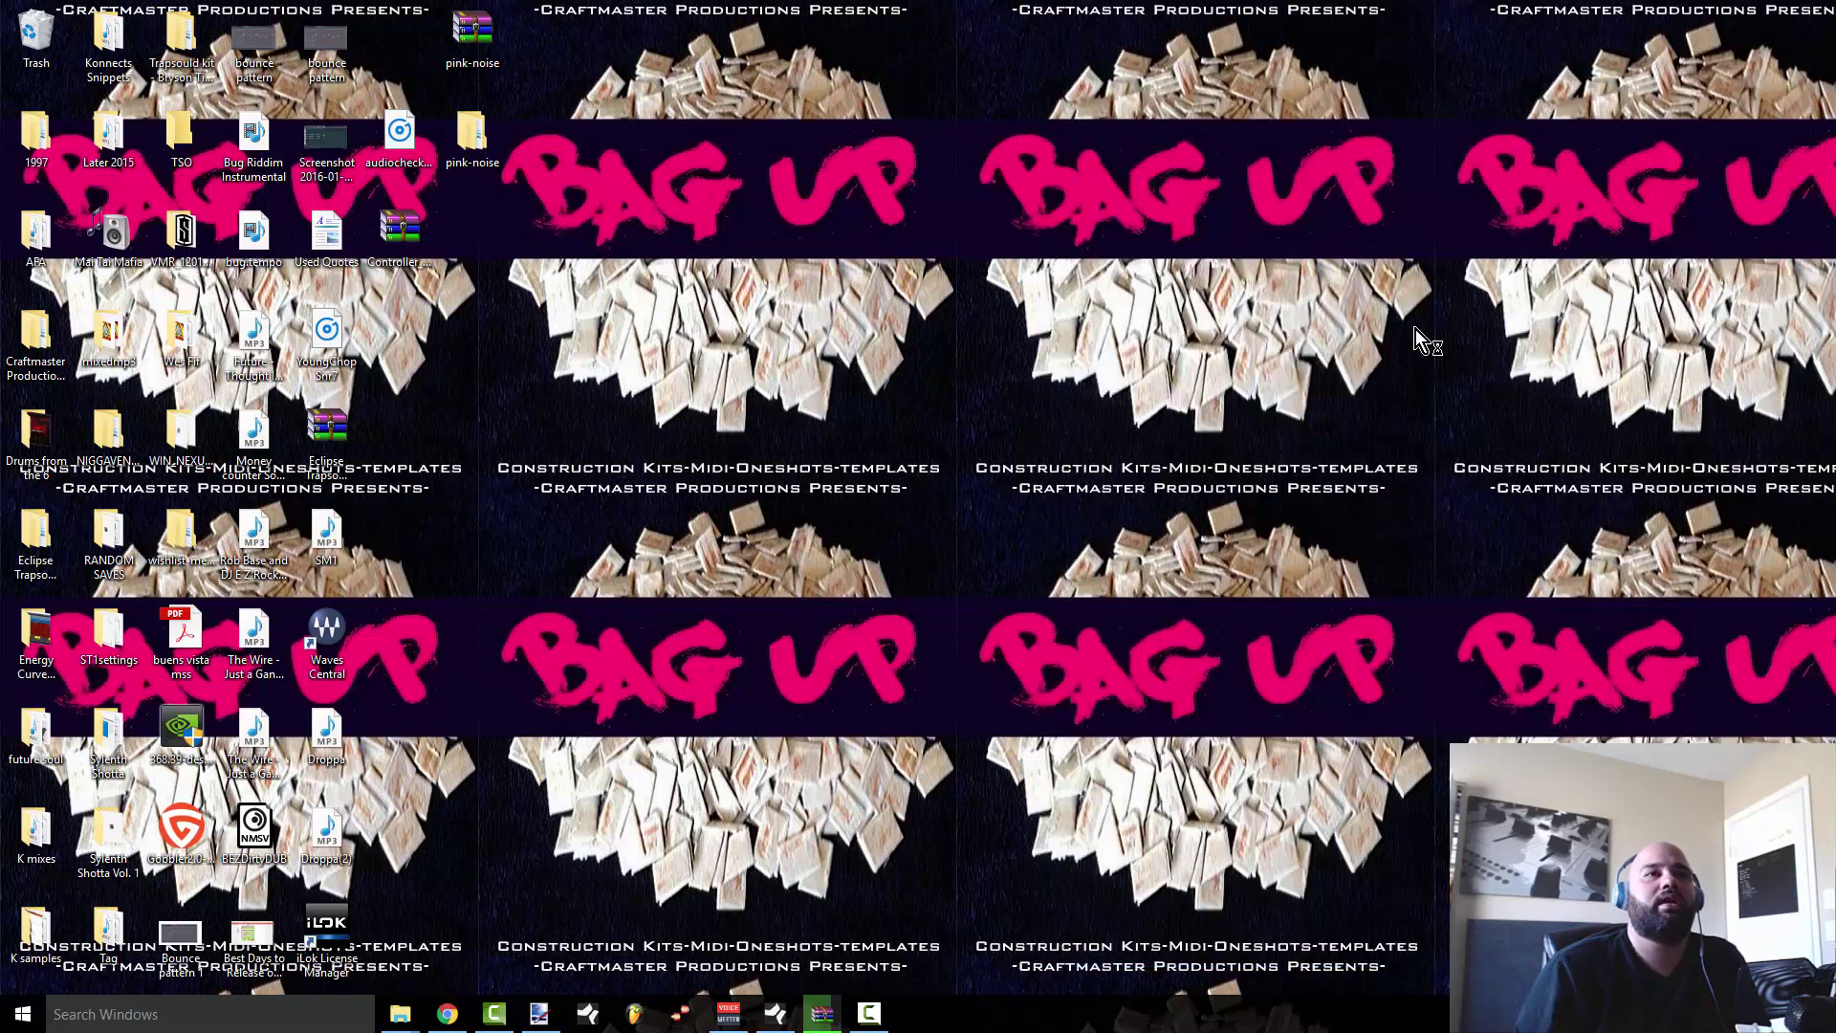
{"action": "left_click", "coordinate": [775, 1016]}
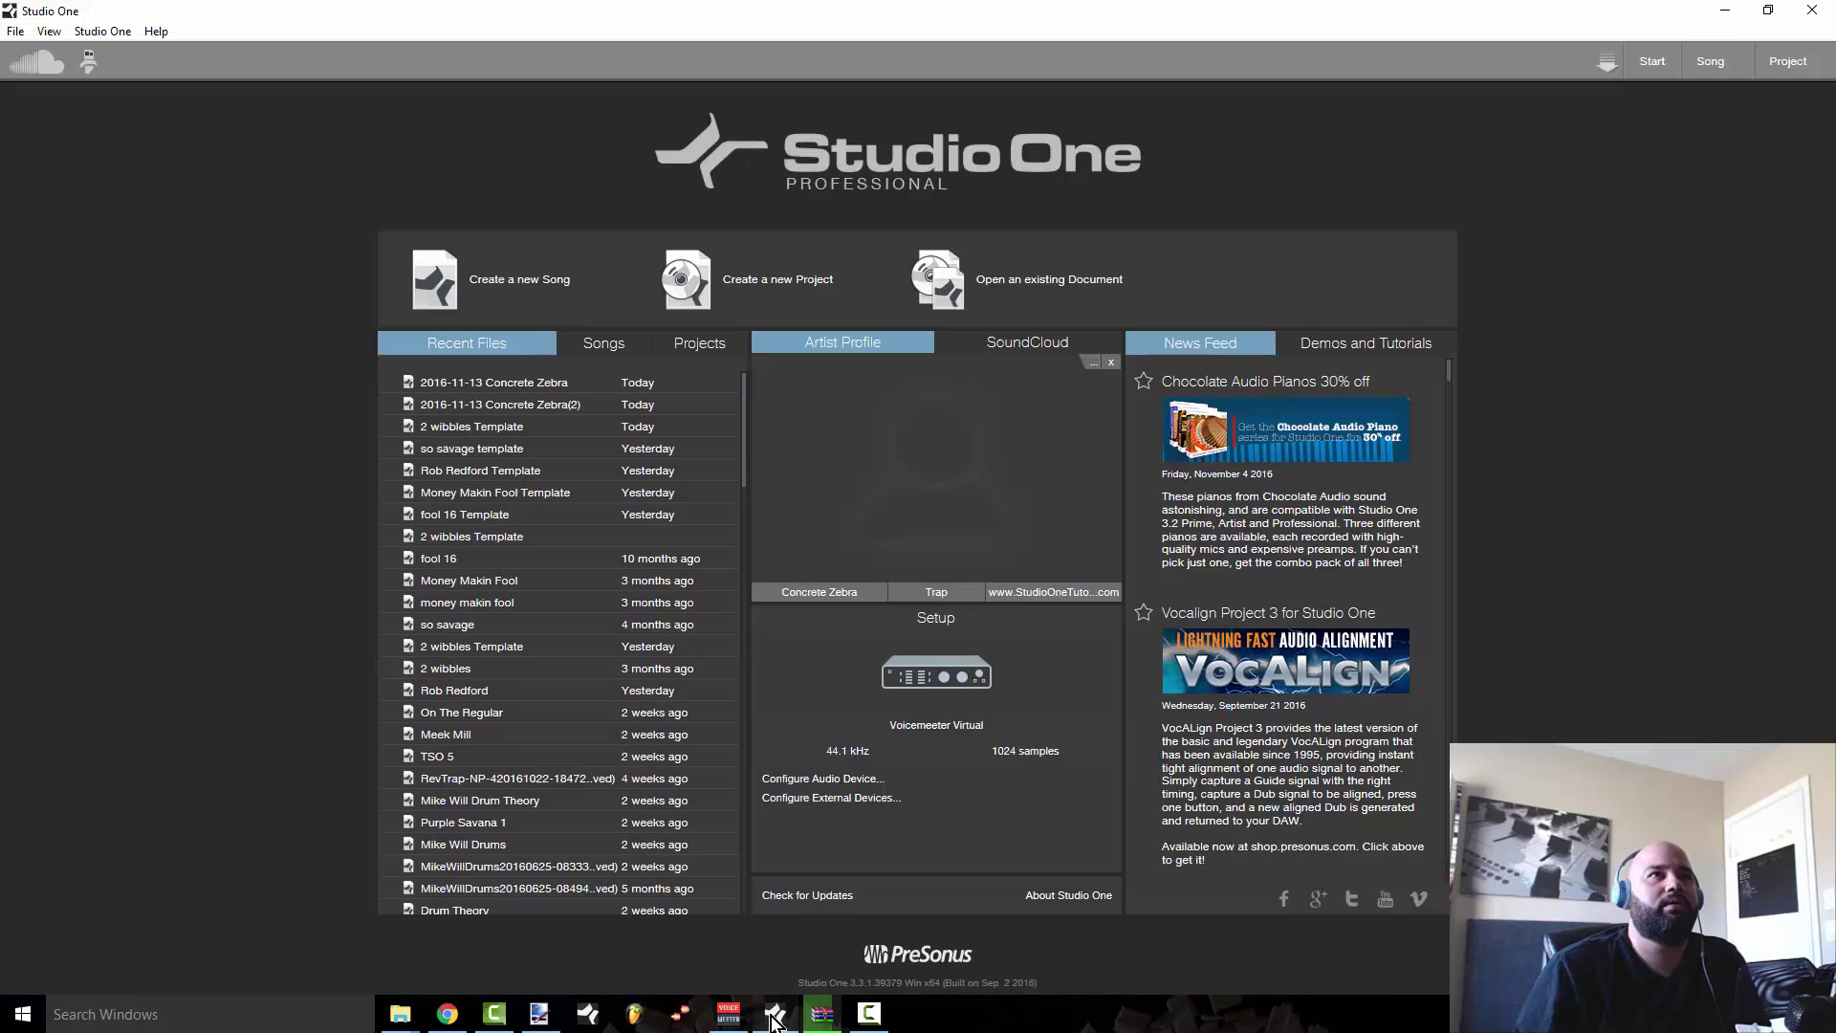
- Create a new song titled 'mixer' from the Duplicate template
{"action": "left_click", "coordinate": [520, 280]}
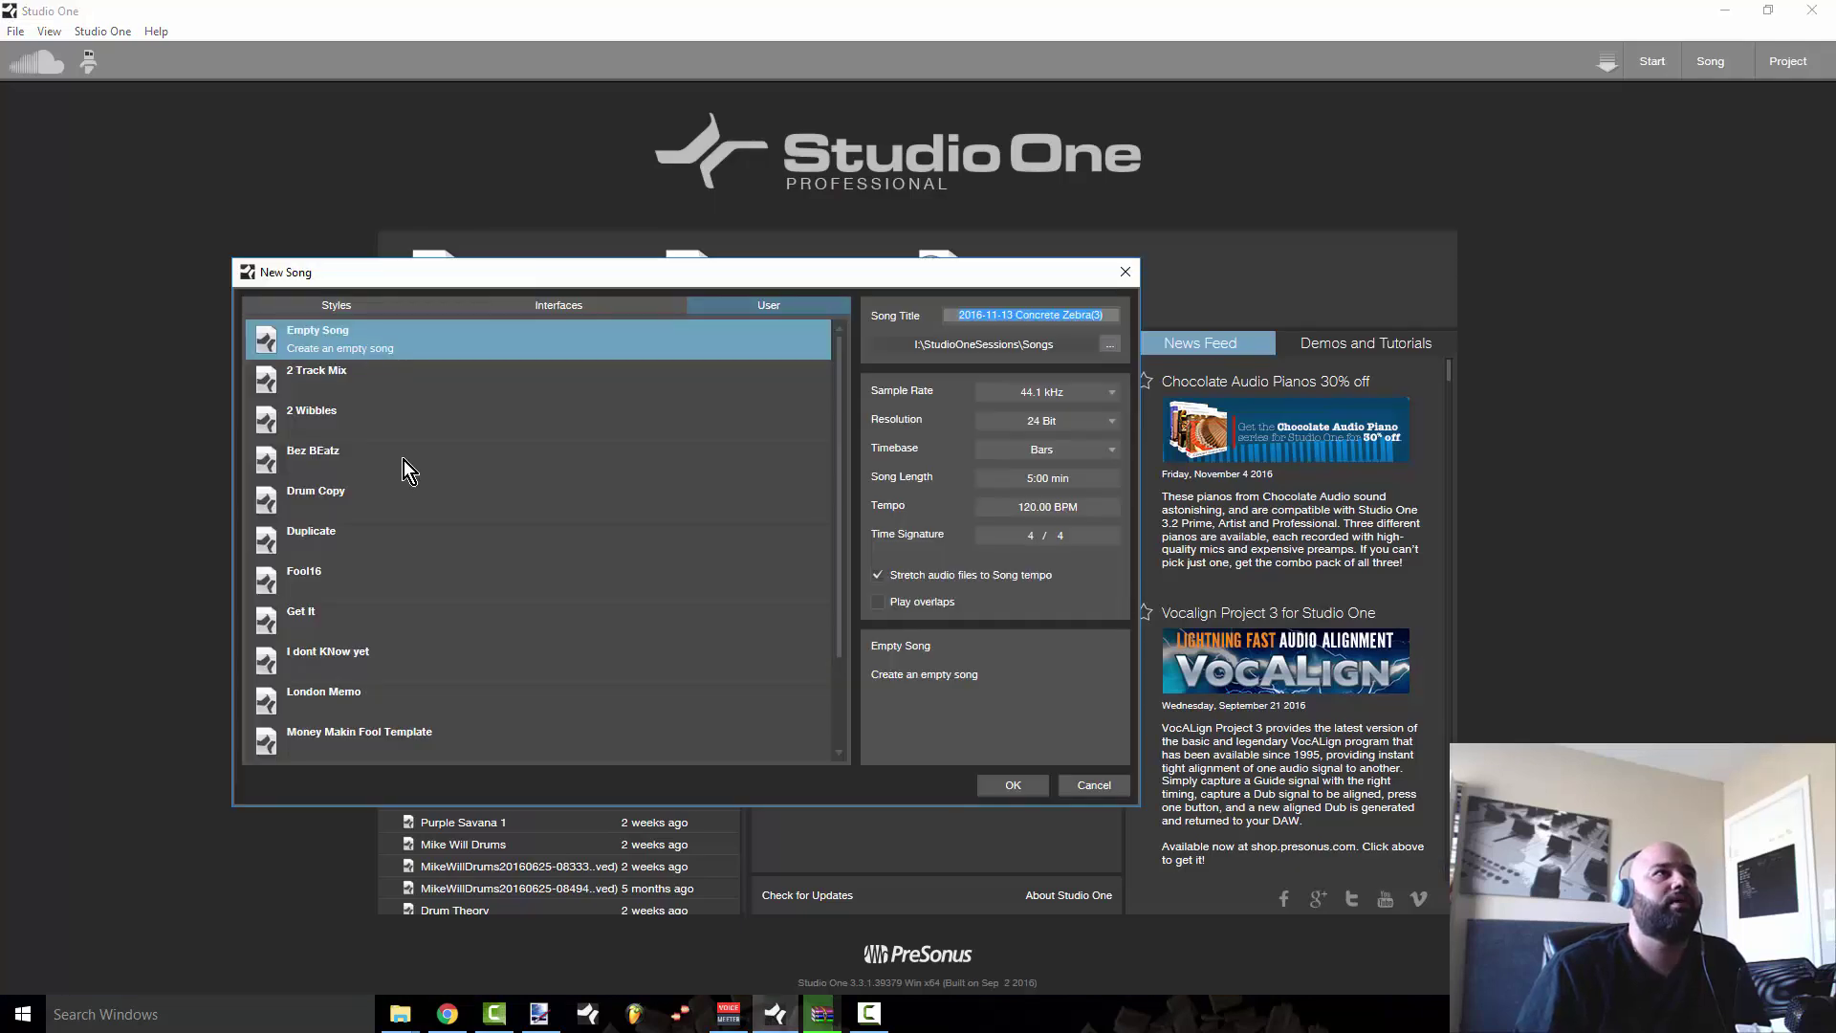
{"action": "left_click", "coordinate": [380, 545]}
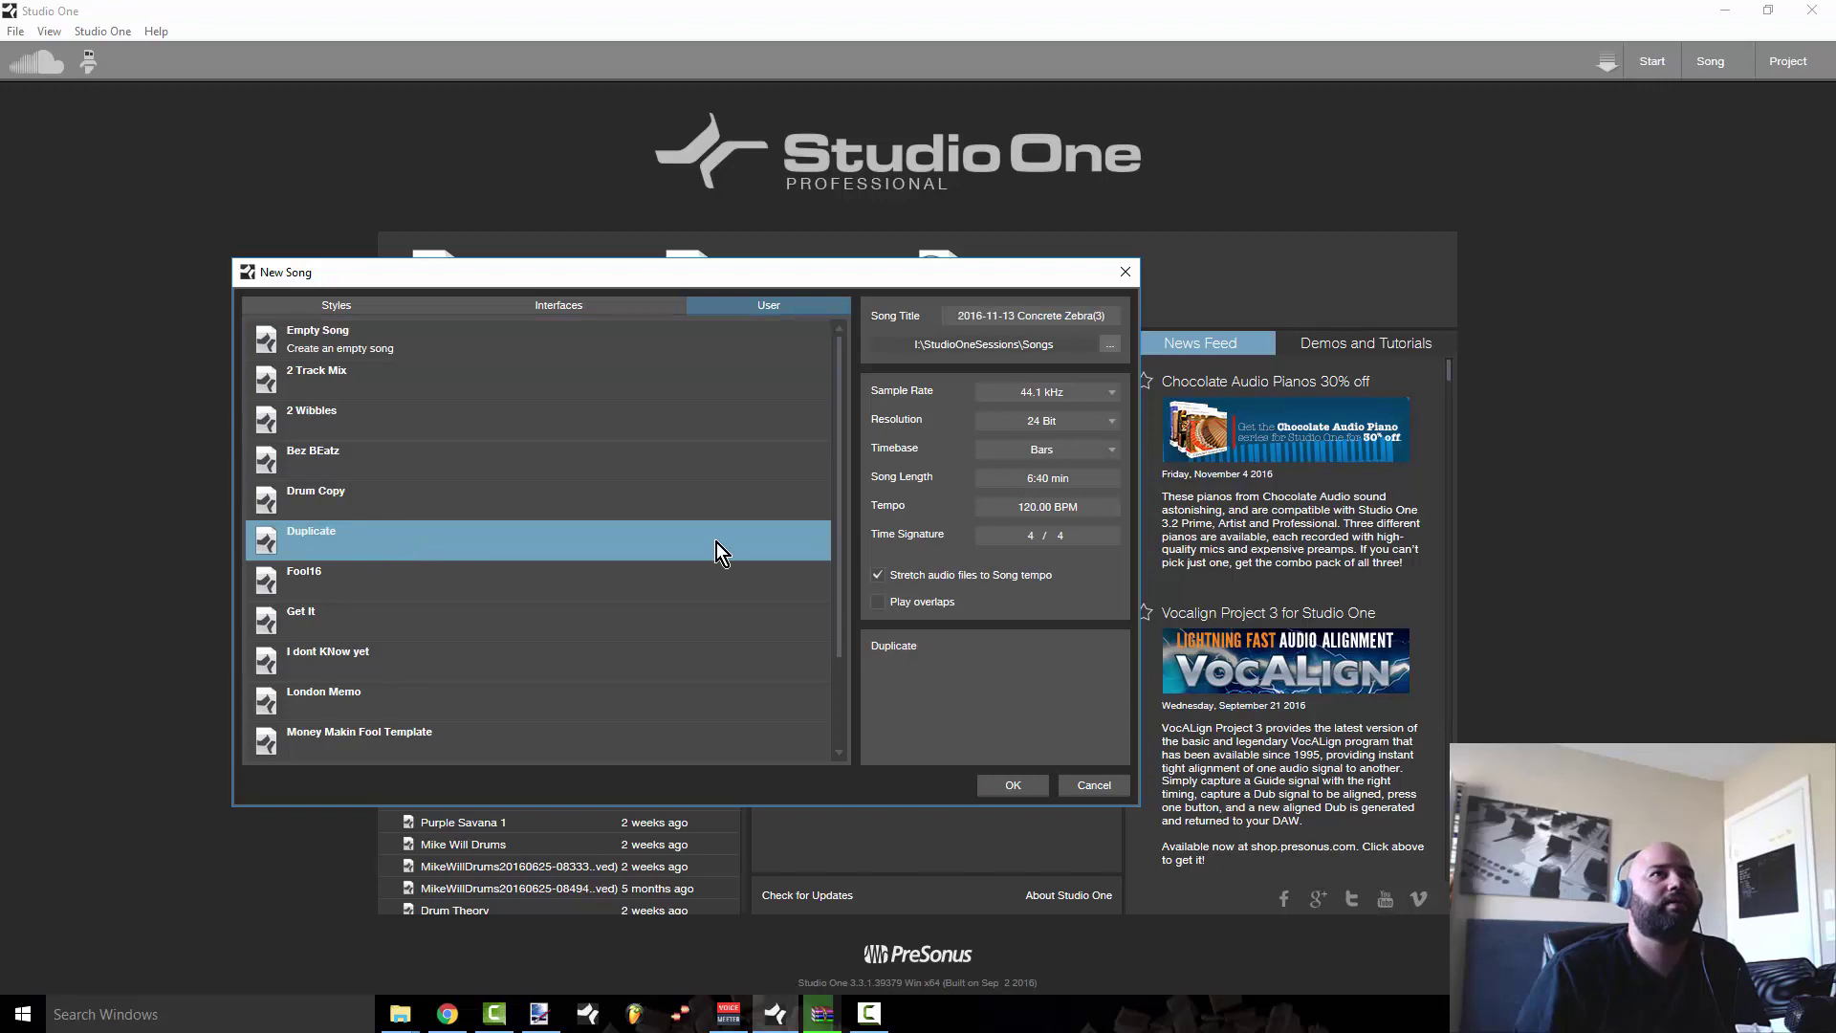
{"action": "left_click", "coordinate": [1048, 315]}
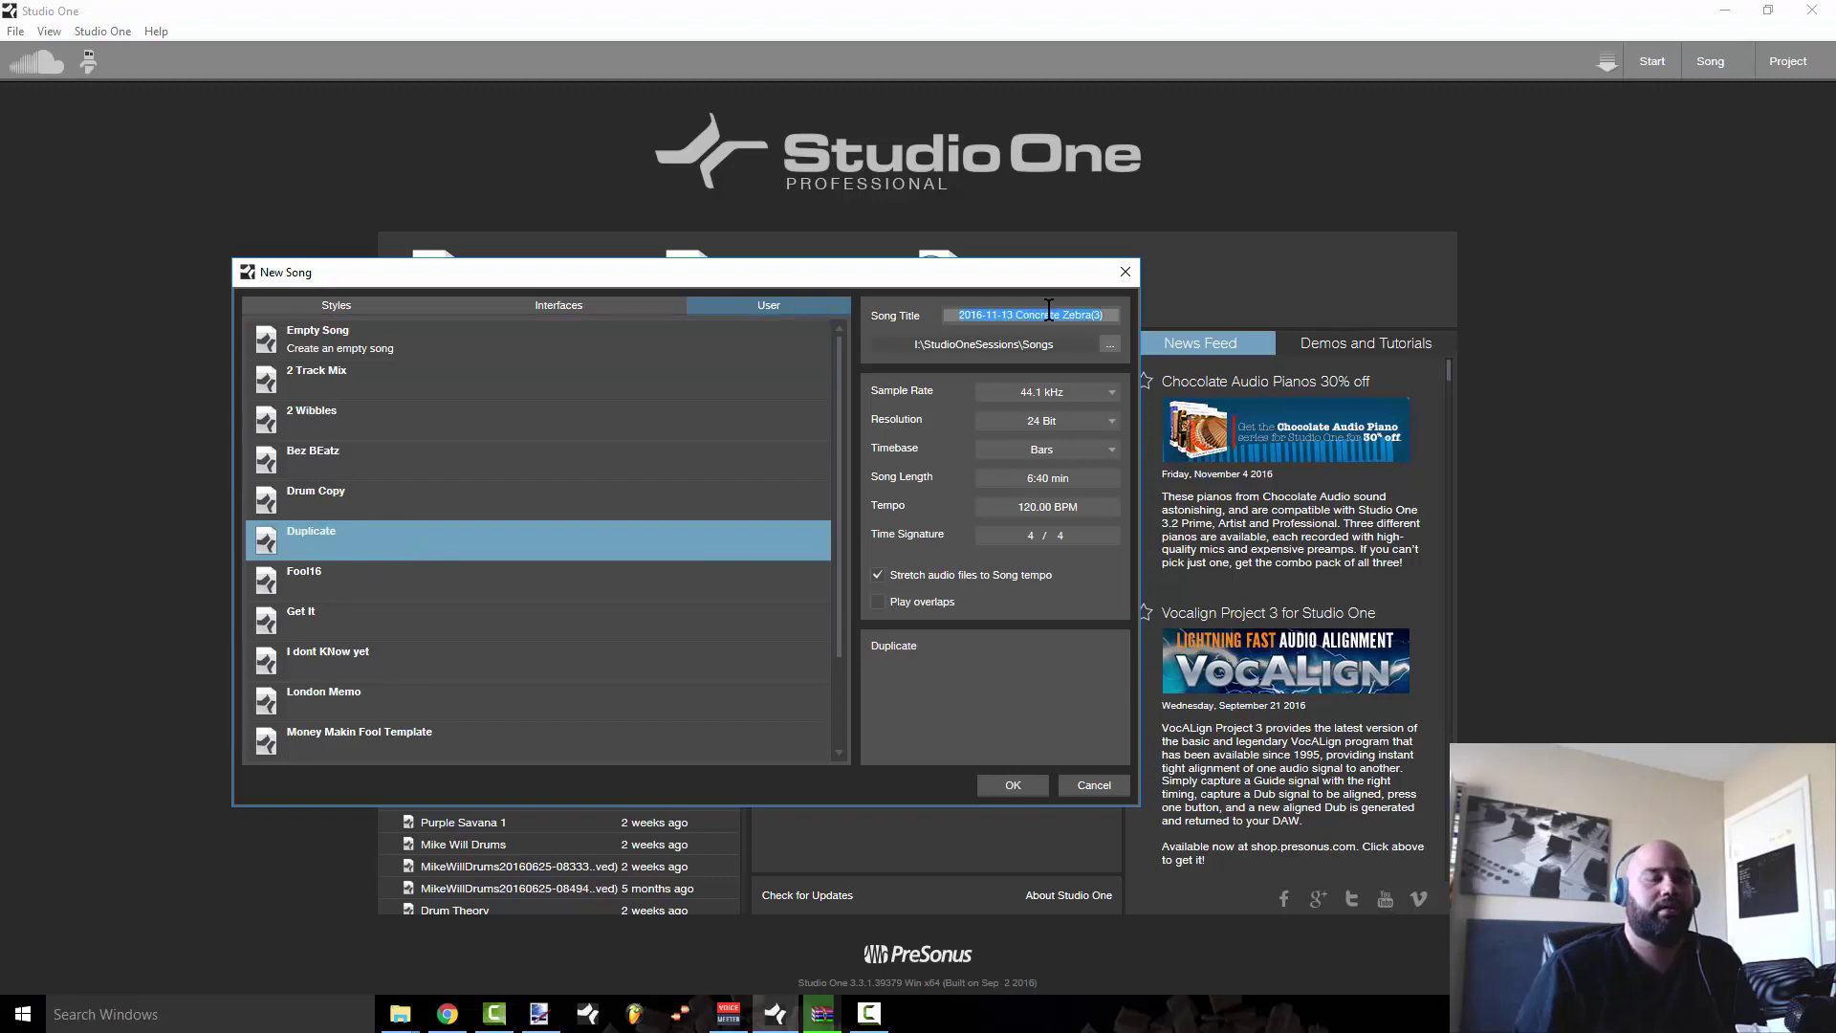
{"action": "key", "text": "BackSpace"}
{"action": "type", "text": "mixer"}
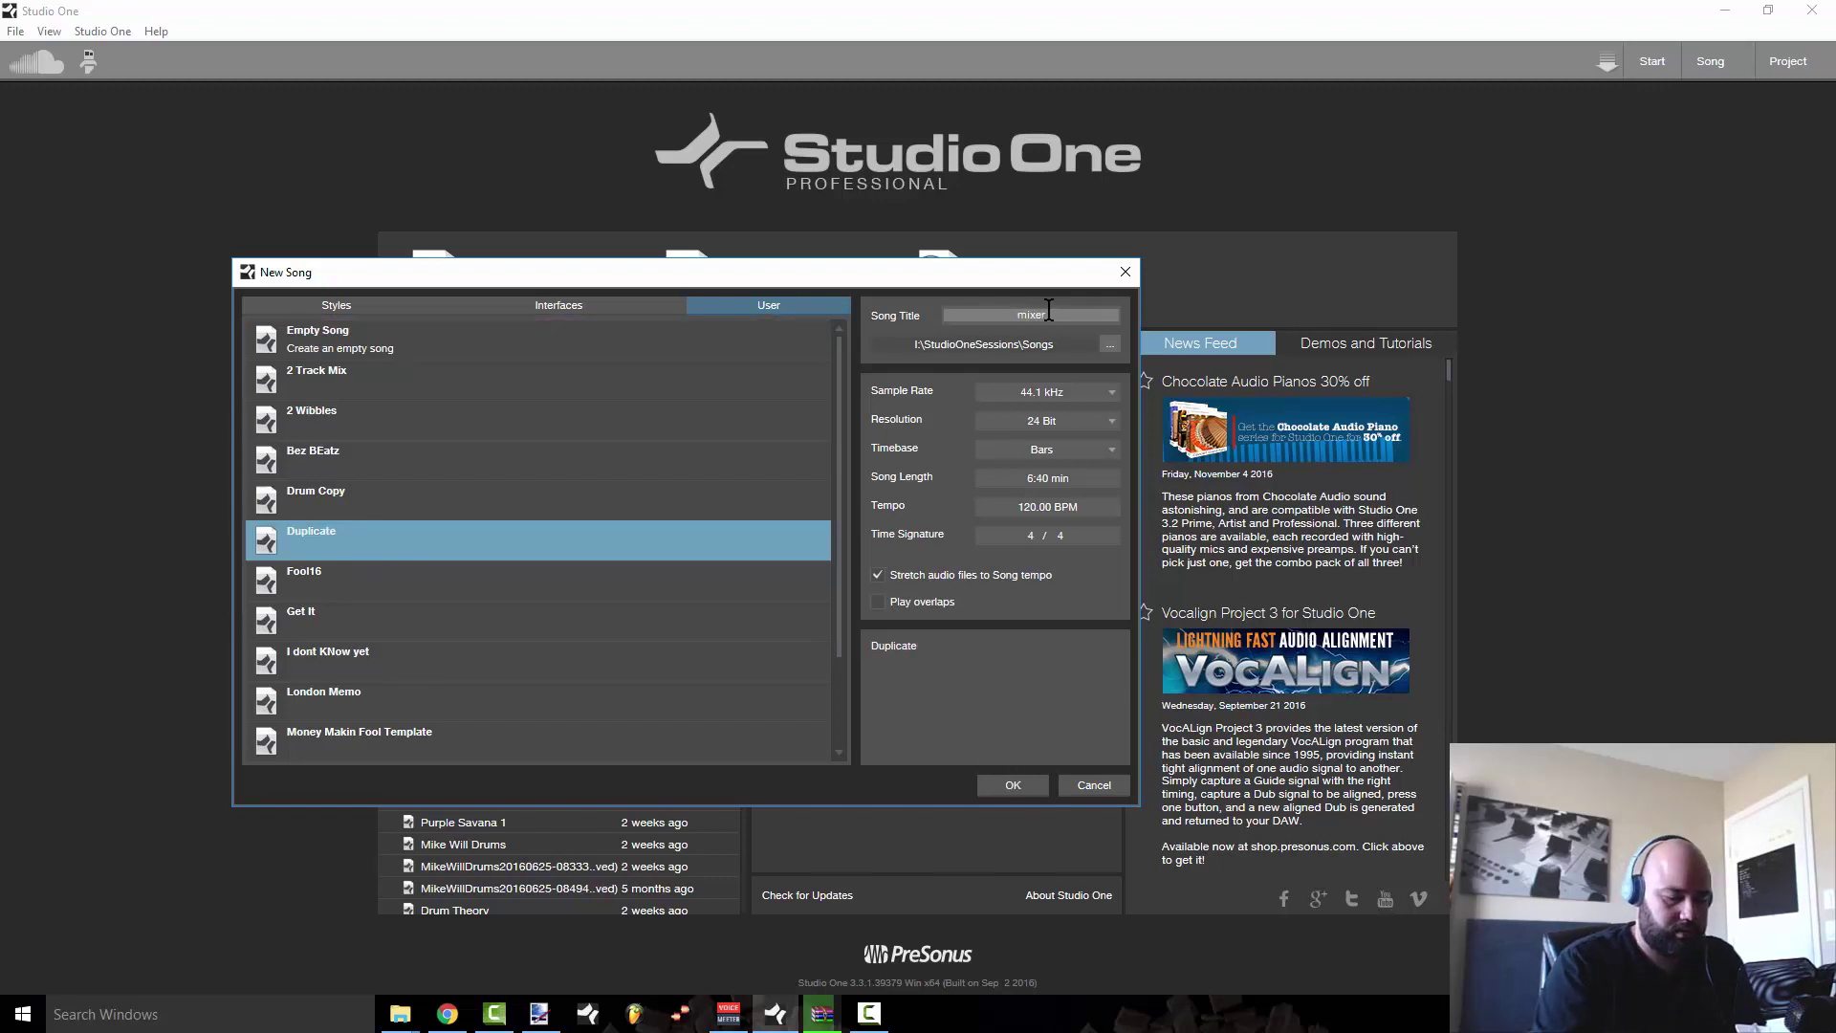
{"action": "left_click", "coordinate": [1017, 786]}
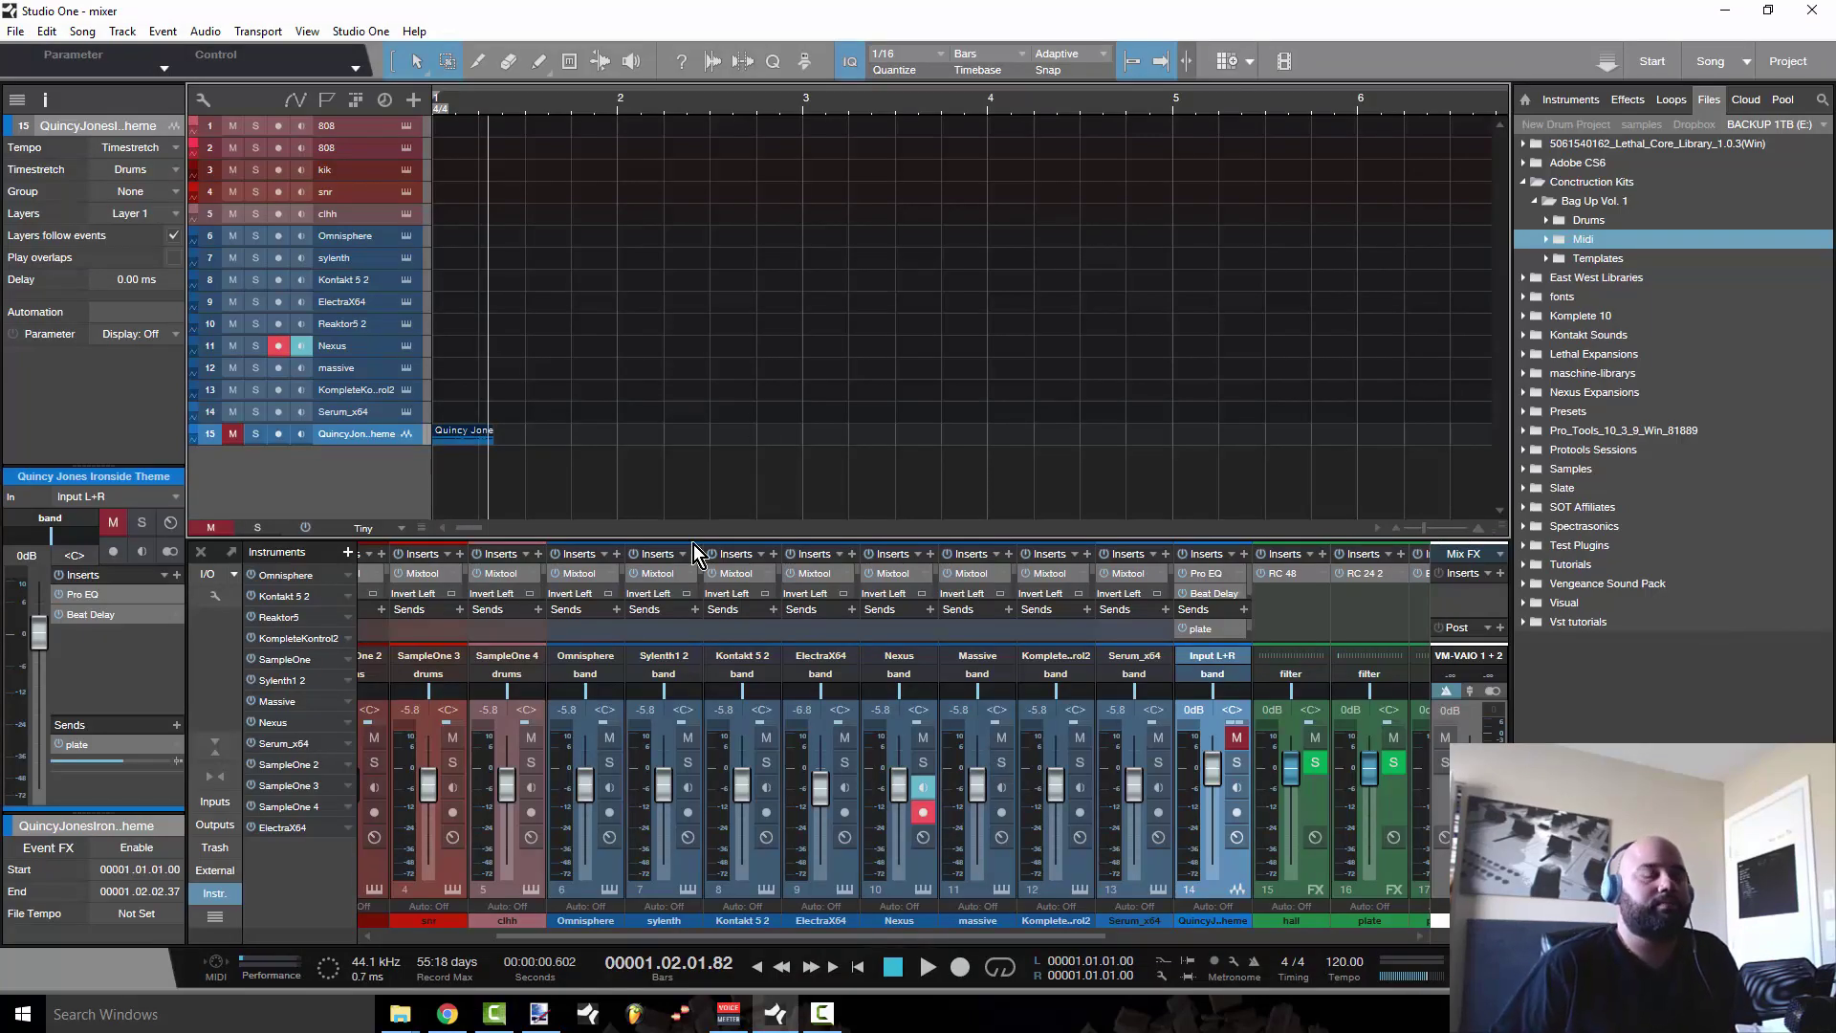
- Hide the Browser and Inspector, then raise the console splitter so all inserts and sends show
{"action": "key", "text": "F5"}
{"action": "key", "text": "F4"}
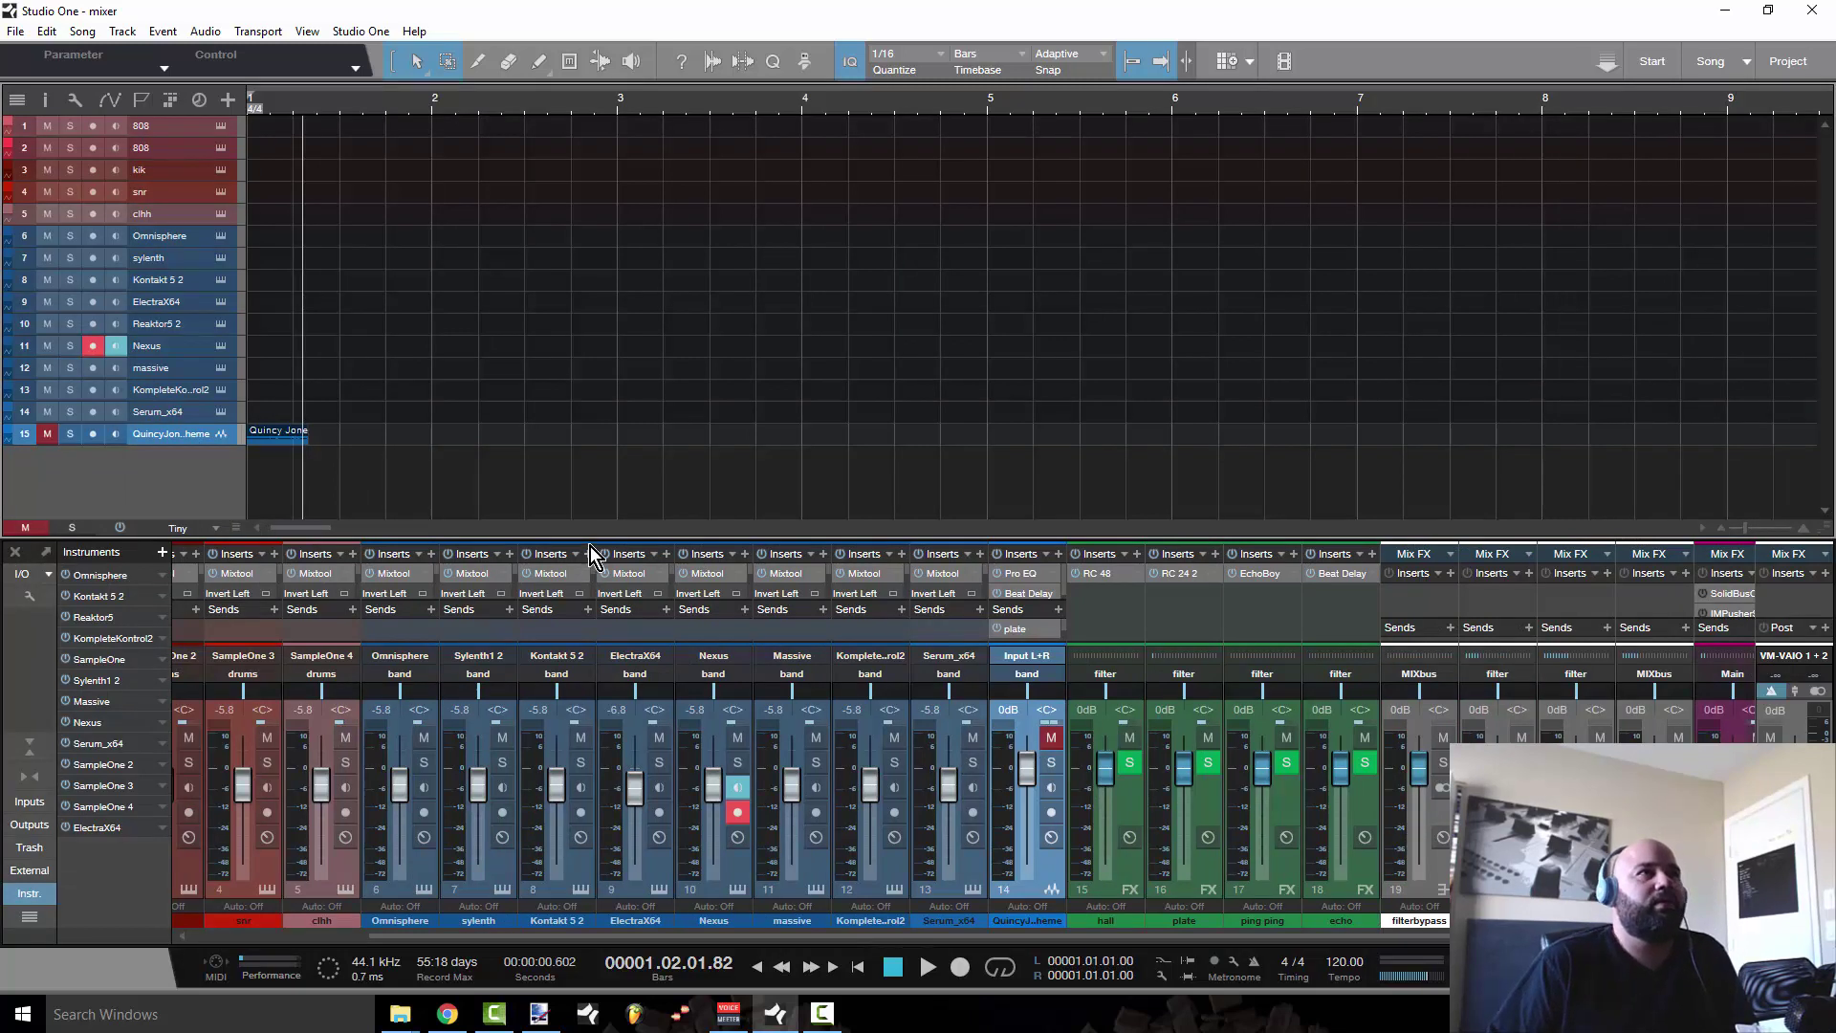
{"action": "left_click_drag", "start_coordinate": [592, 541], "coordinate": [604, 182]}
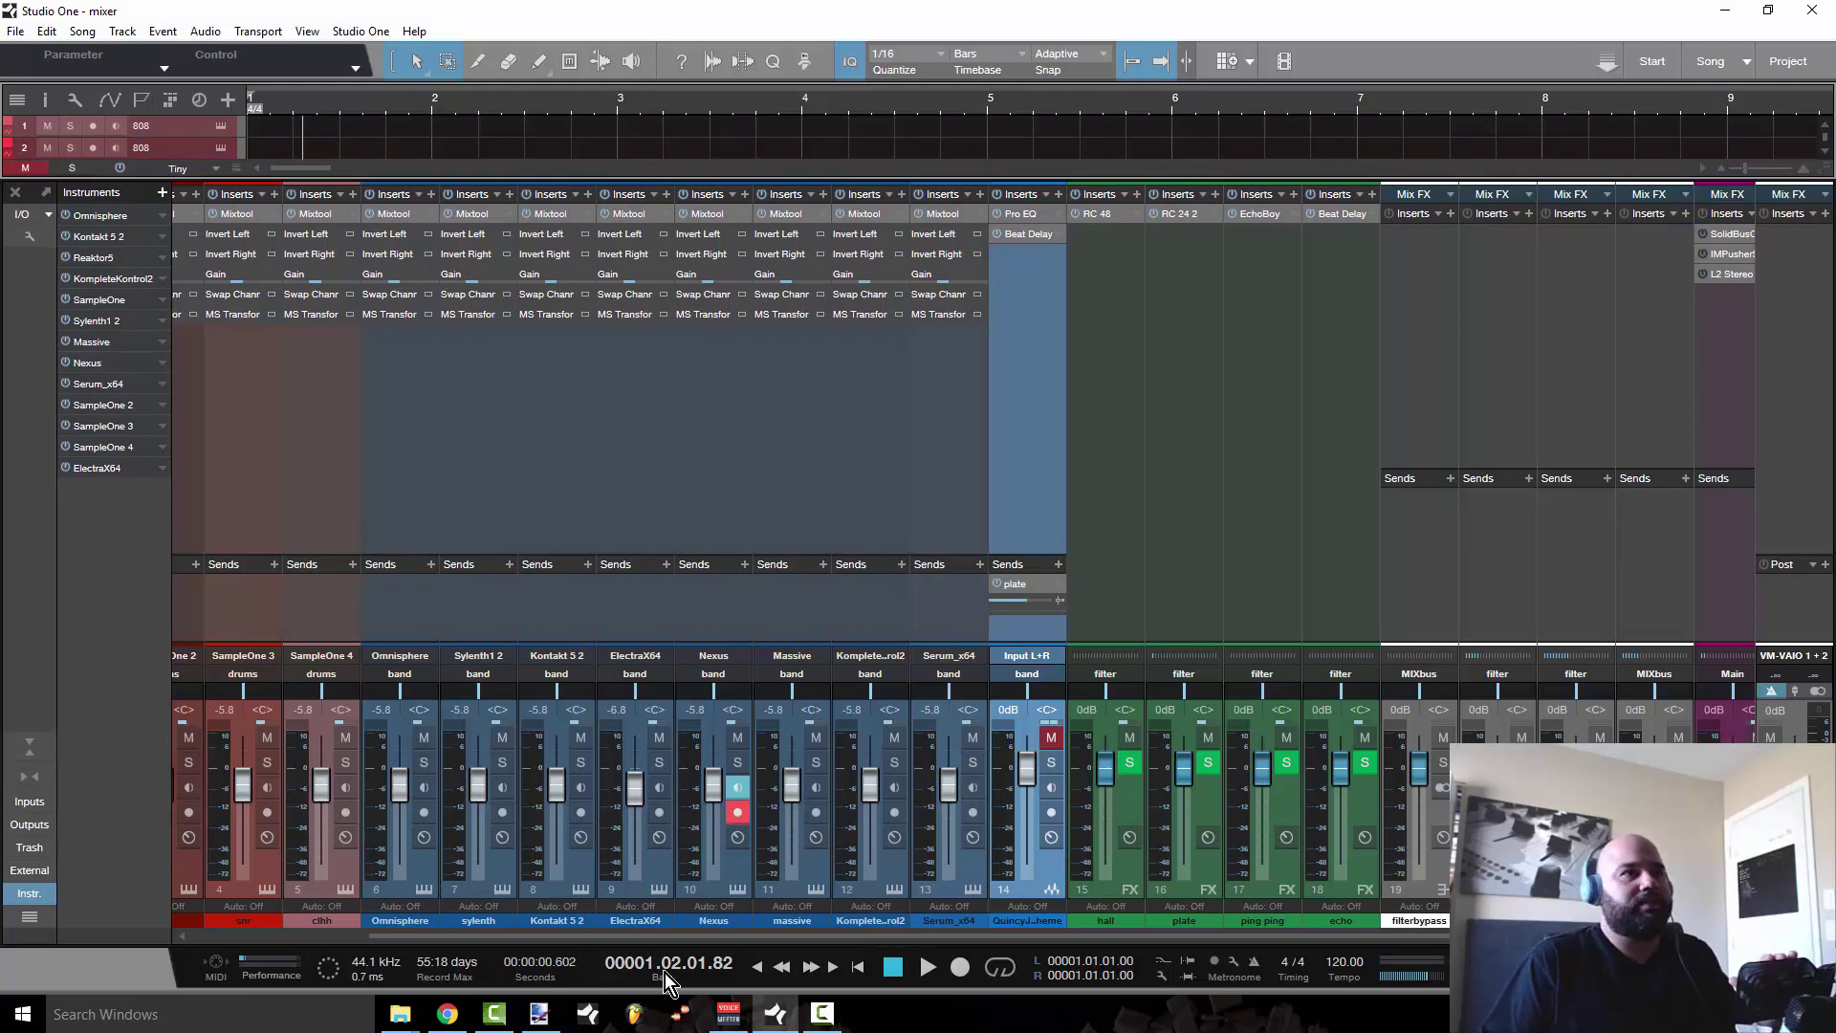
- Hide the console's instrument list and lower the divider until all tracks show above the console
{"action": "left_click_drag", "start_coordinate": [612, 939], "coordinate": [404, 920]}
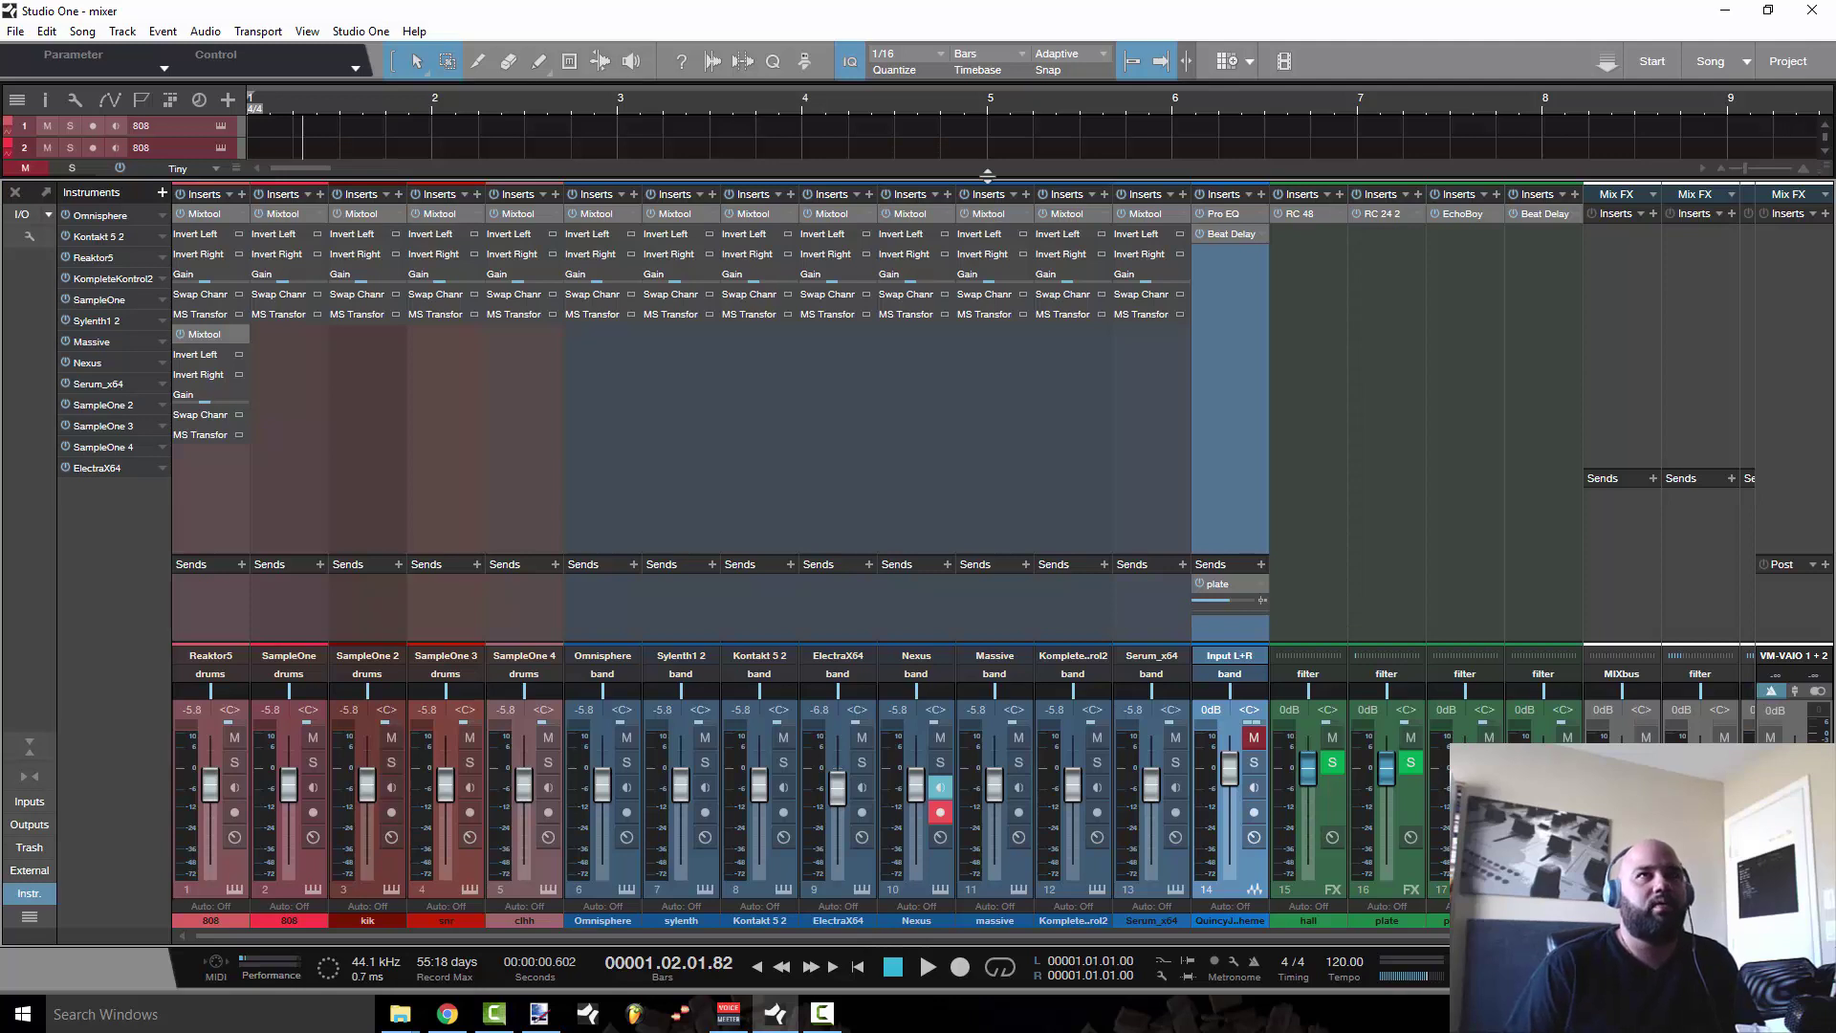
{"action": "left_click_drag", "start_coordinate": [988, 175], "coordinate": [1003, 211]}
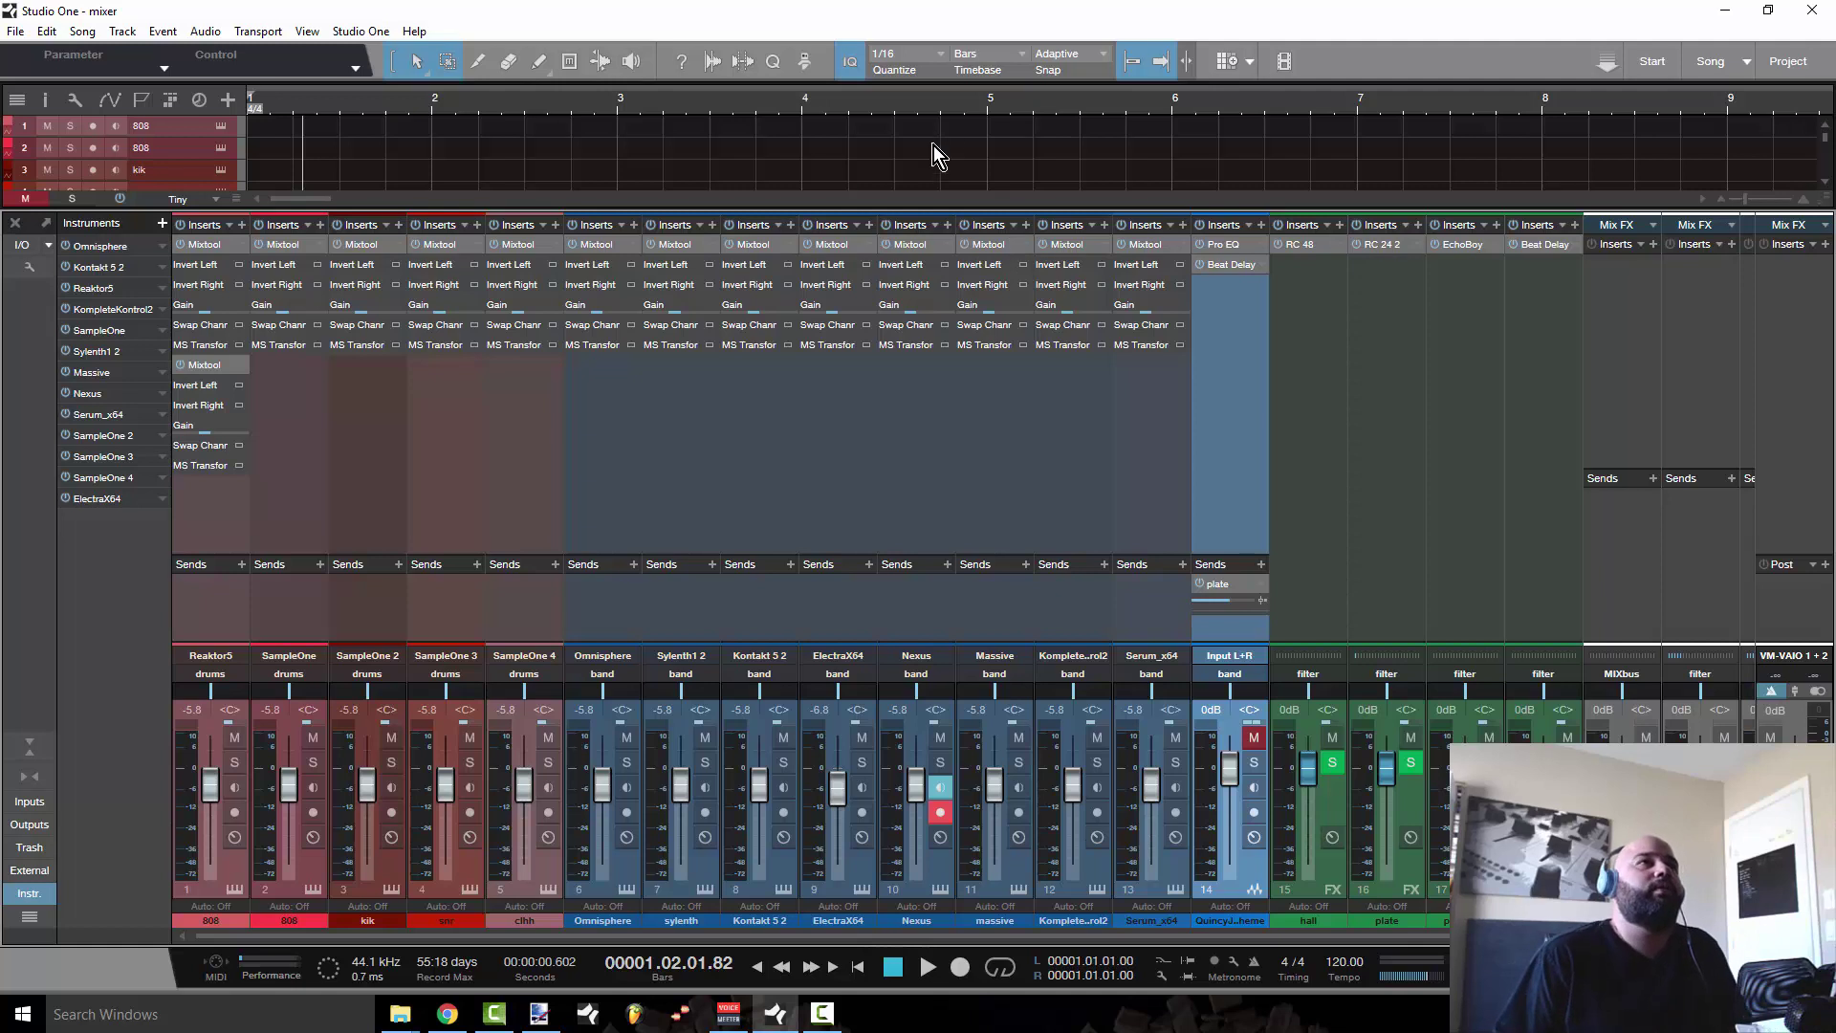
{"action": "left_click_drag", "start_coordinate": [813, 207], "coordinate": [811, 312]}
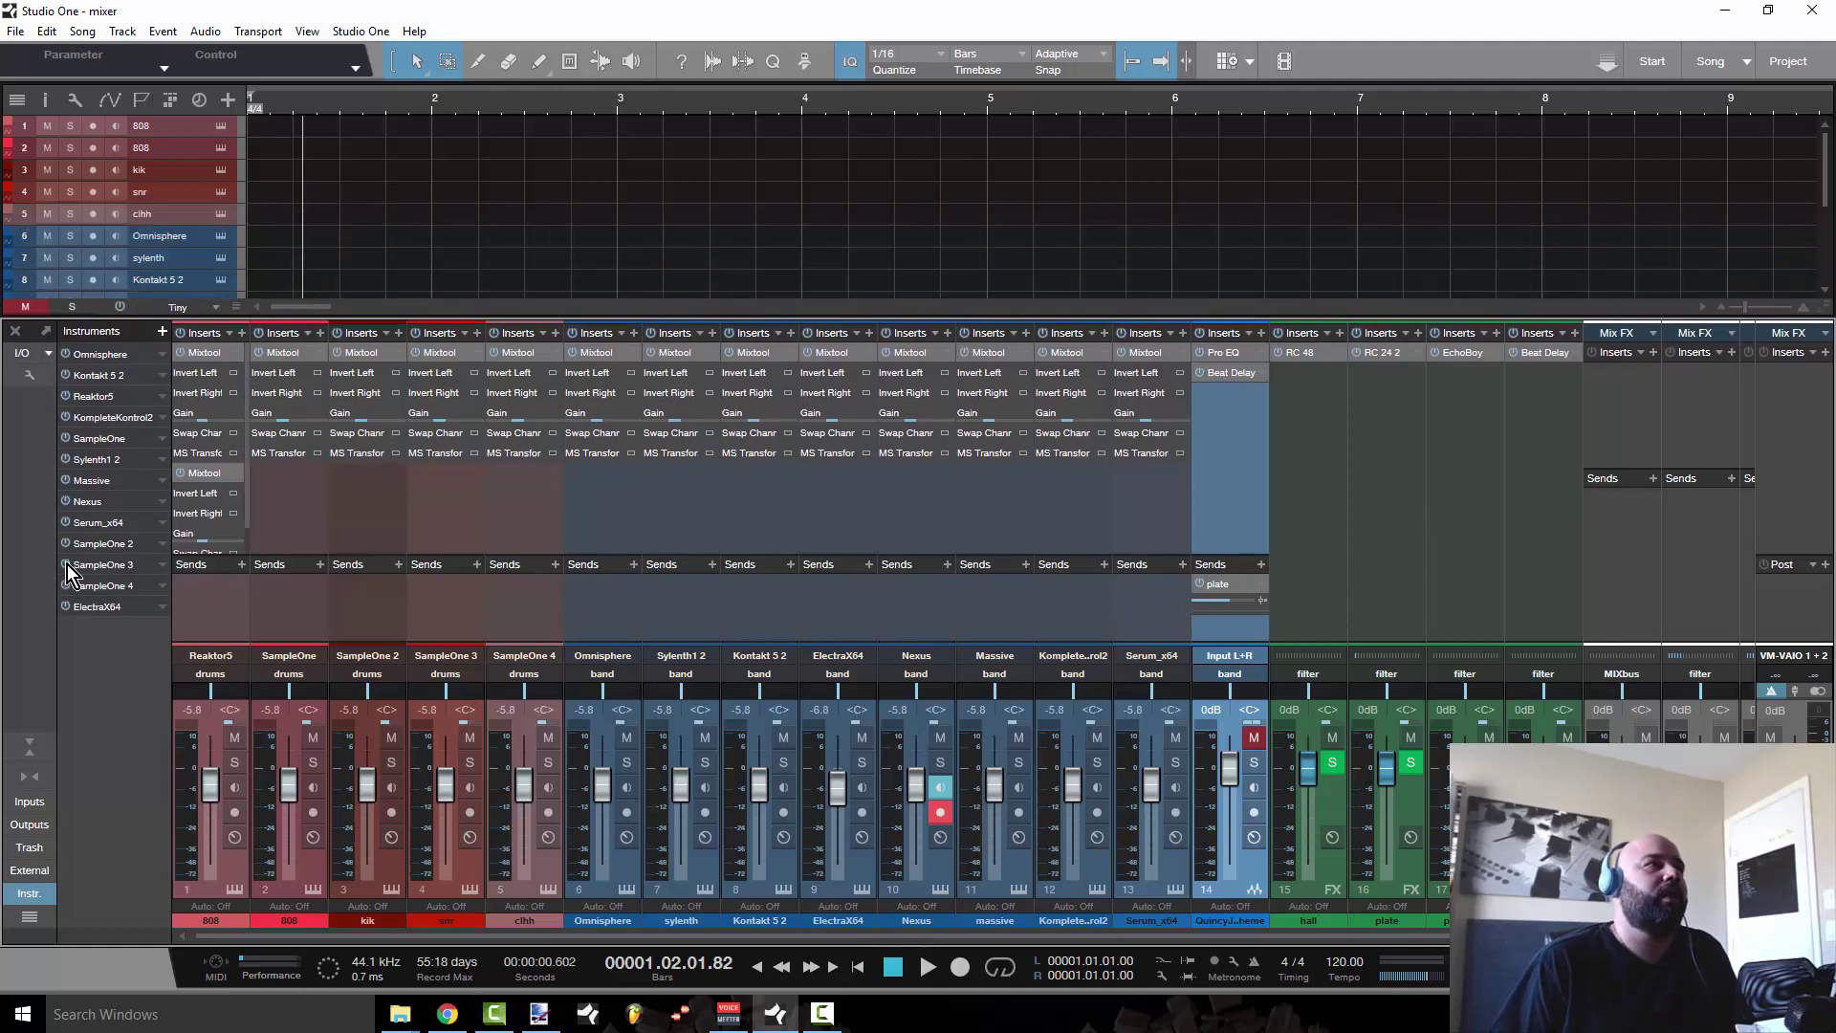
{"action": "left_click", "coordinate": [28, 893]}
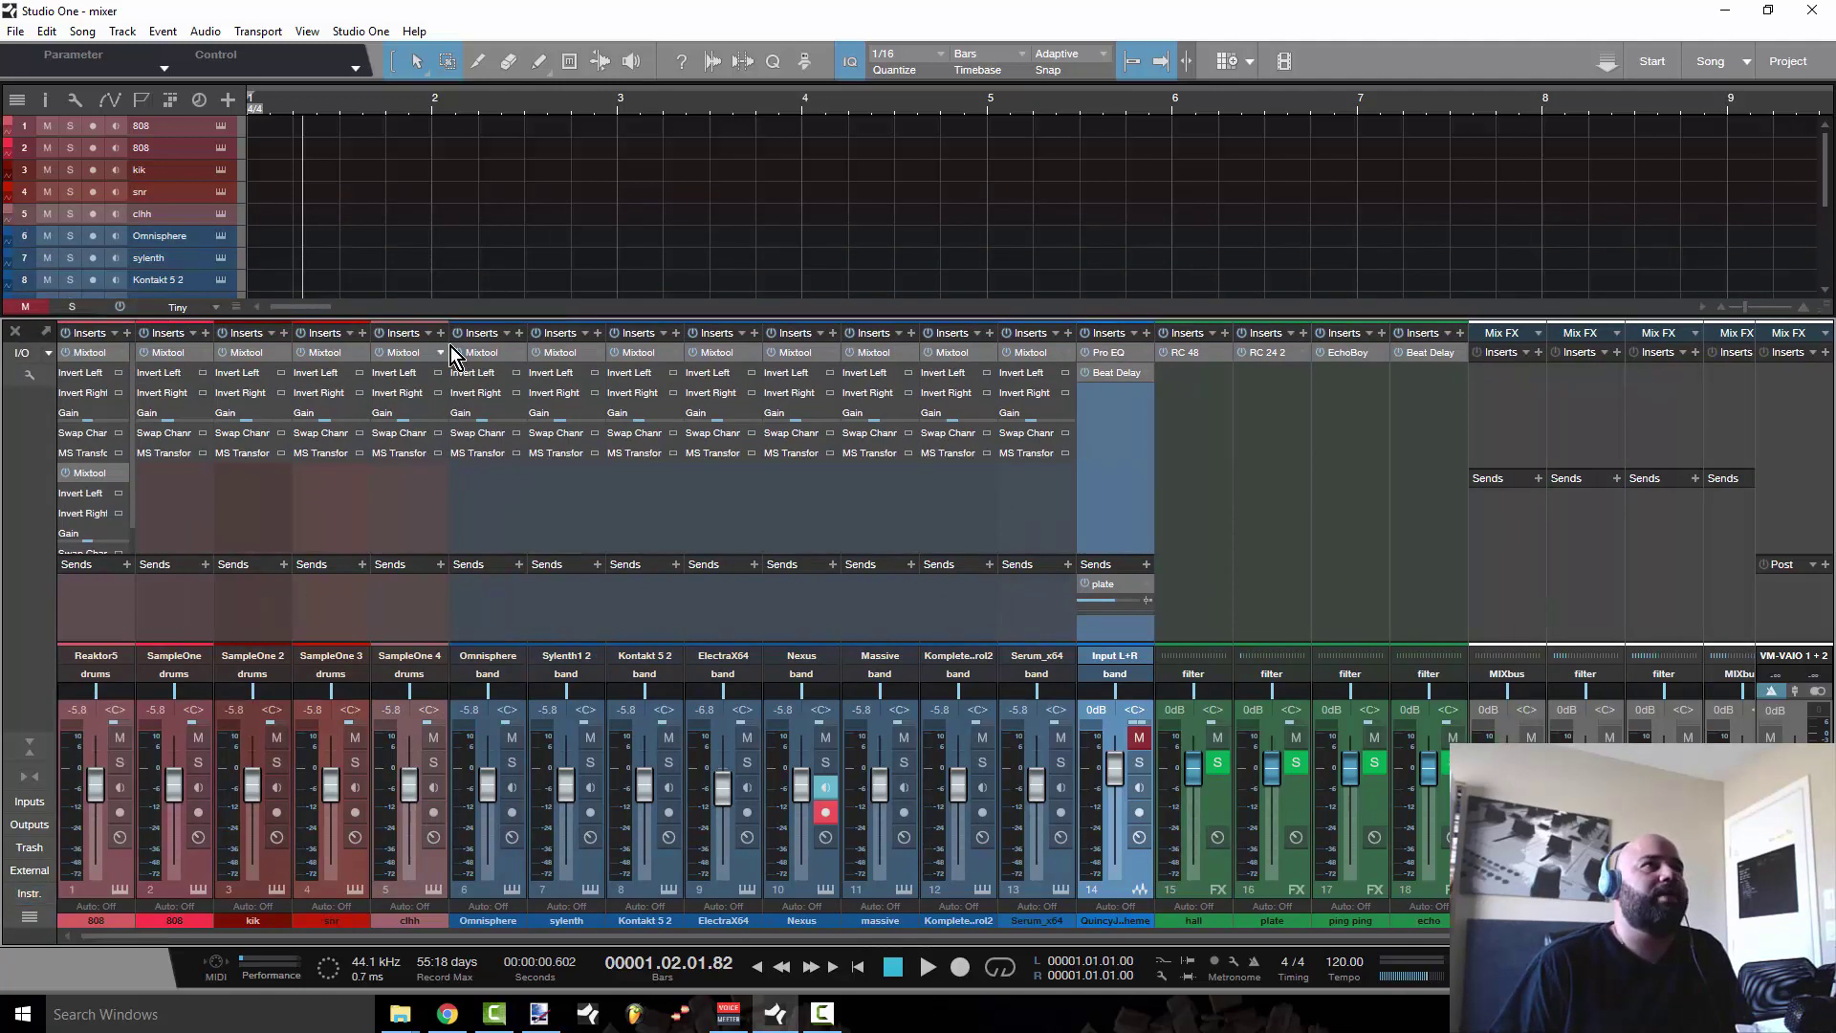
{"action": "left_click_drag", "start_coordinate": [457, 316], "coordinate": [450, 410]}
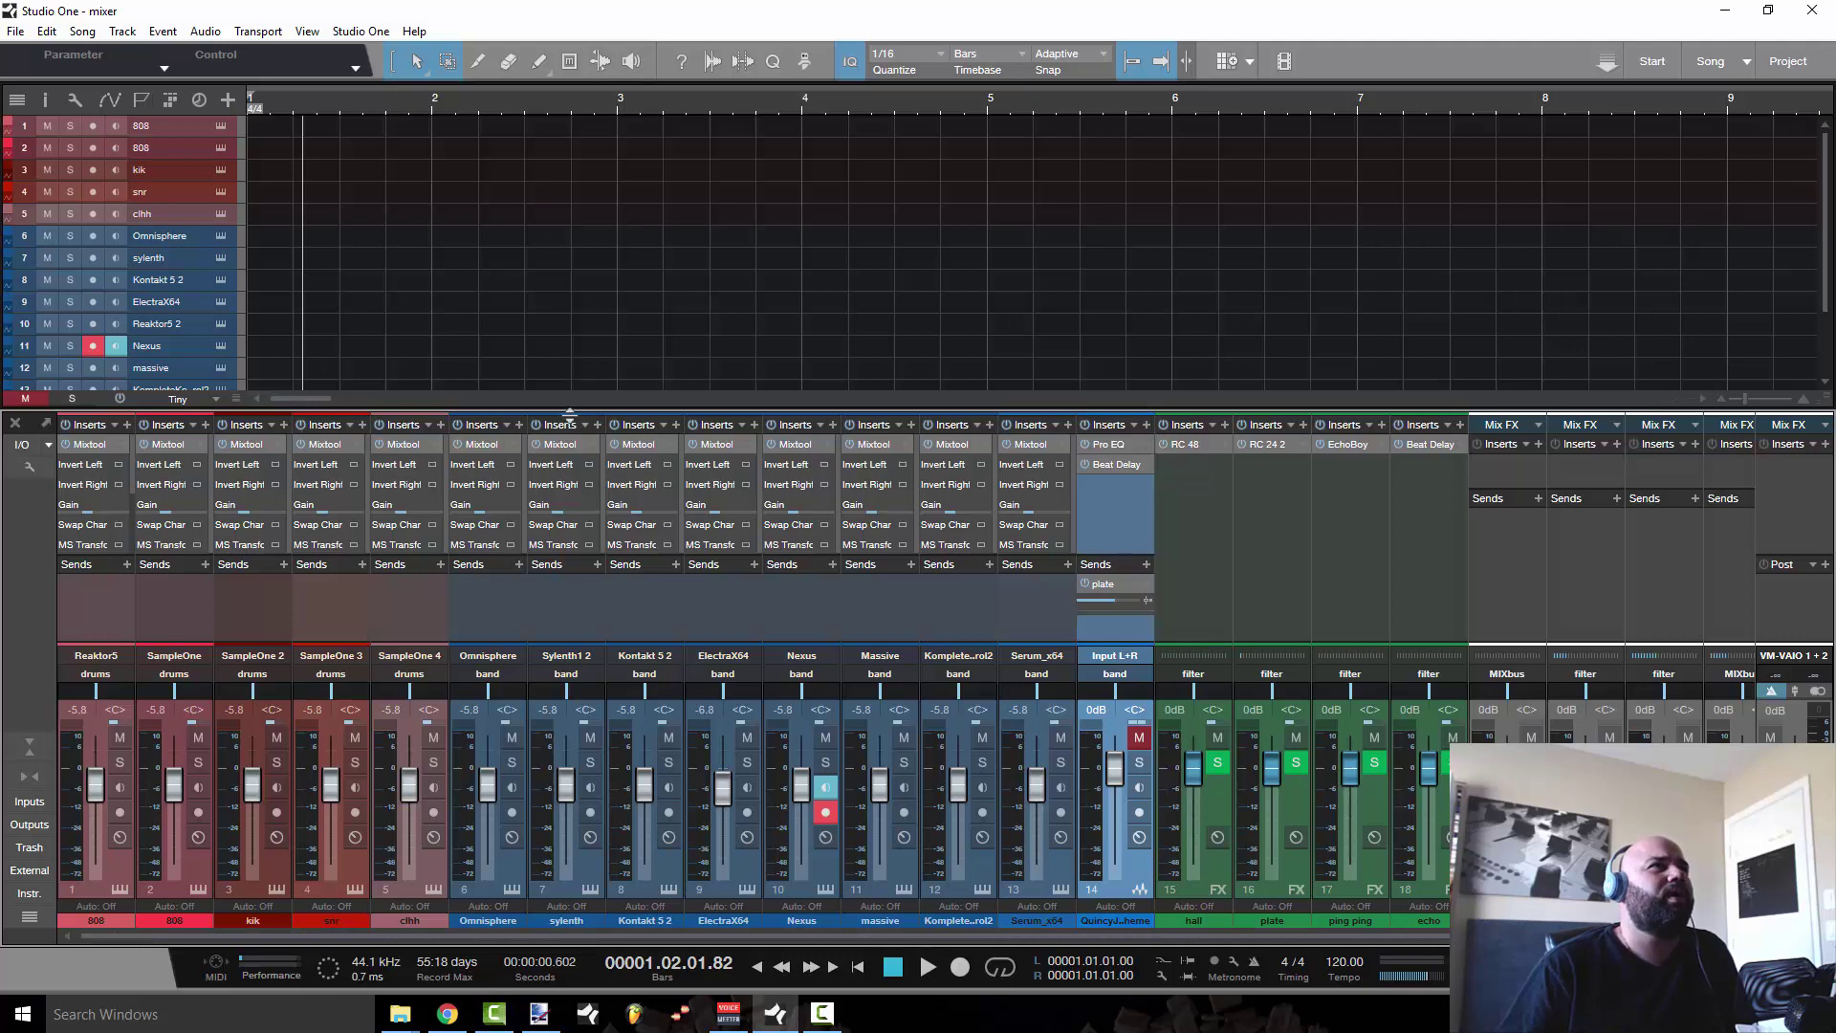
{"action": "left_click_drag", "start_coordinate": [570, 406], "coordinate": [574, 464]}
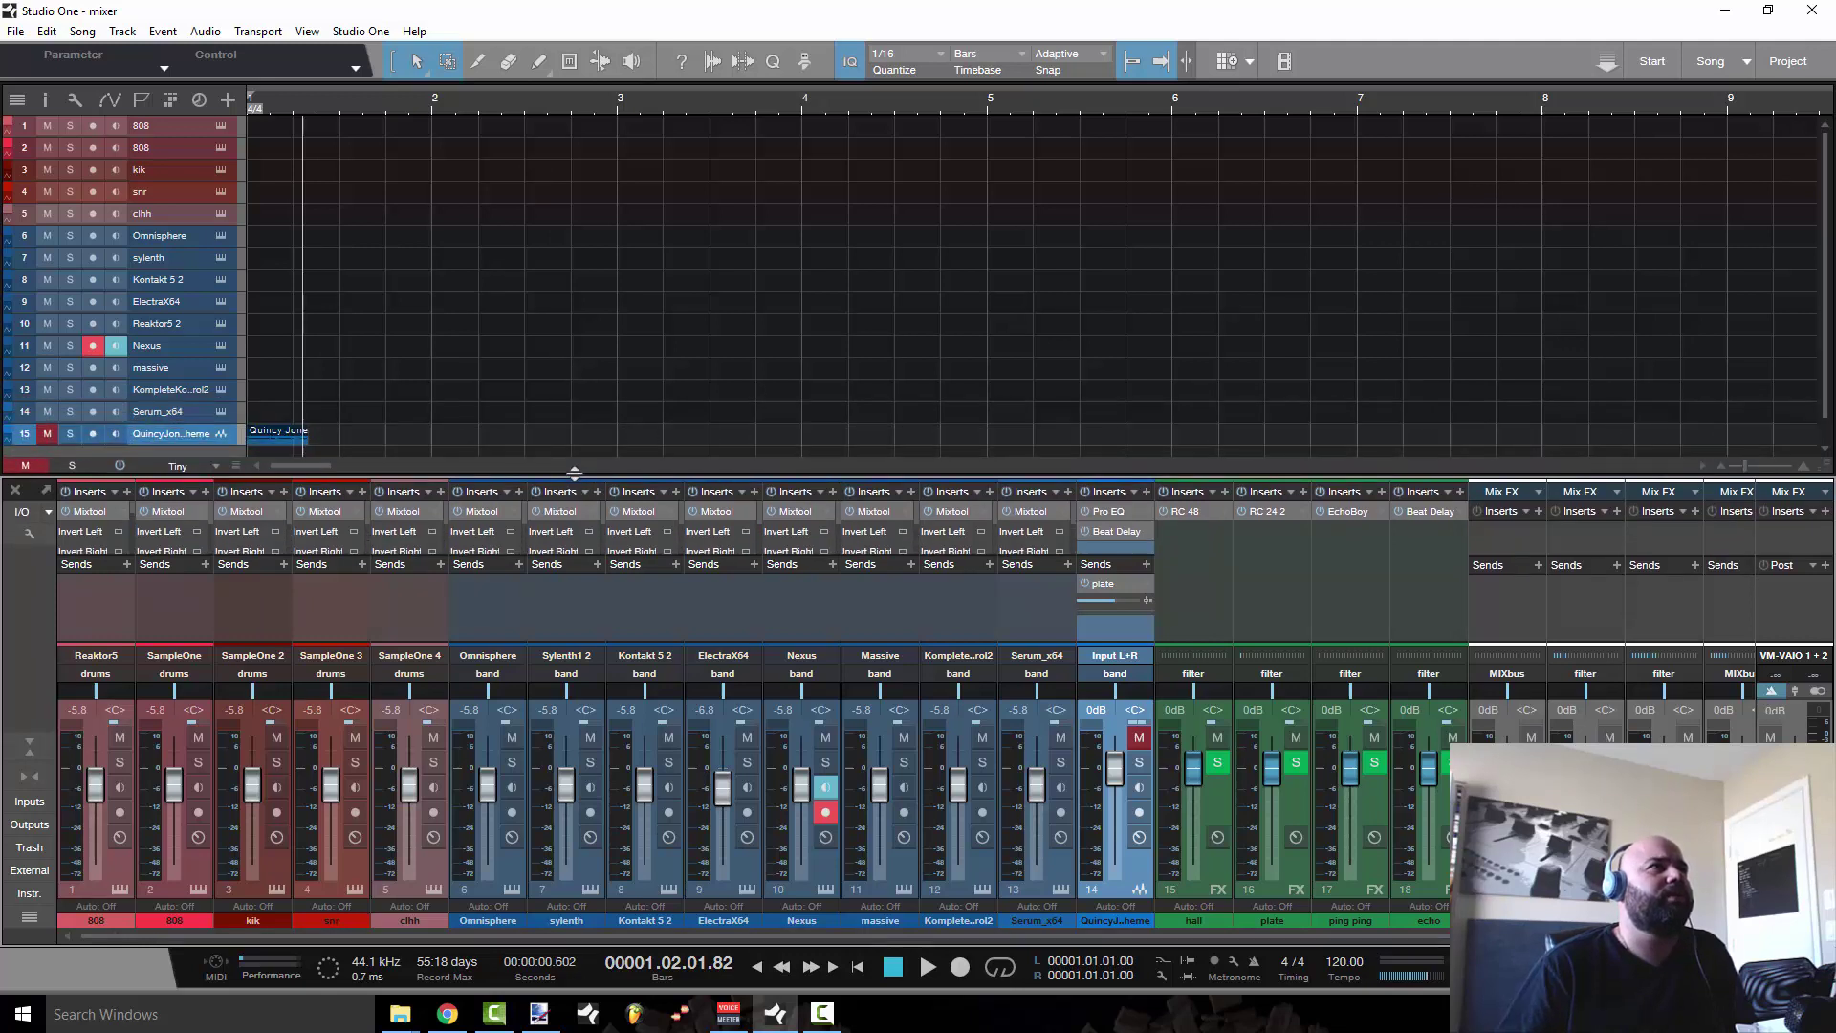
{"action": "left_click_drag", "start_coordinate": [573, 472], "coordinate": [576, 461]}
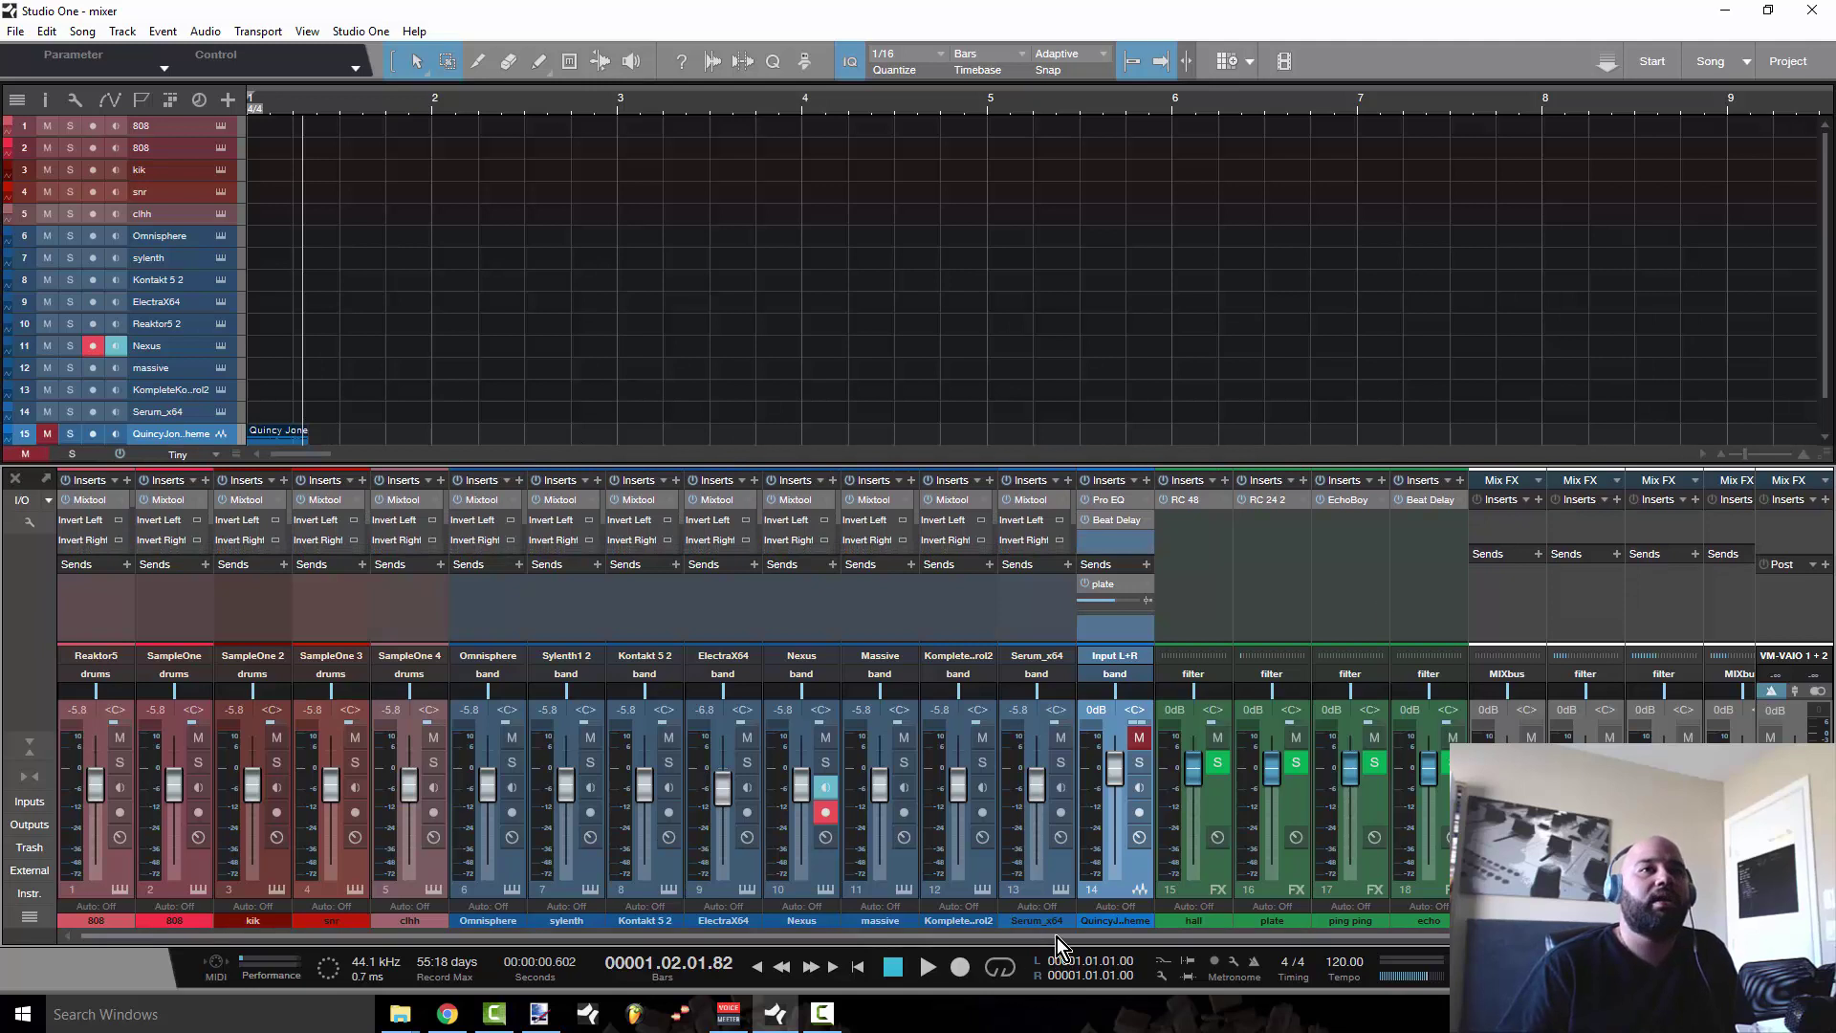
{"action": "left_click_drag", "start_coordinate": [1057, 937], "coordinate": [1128, 934]}
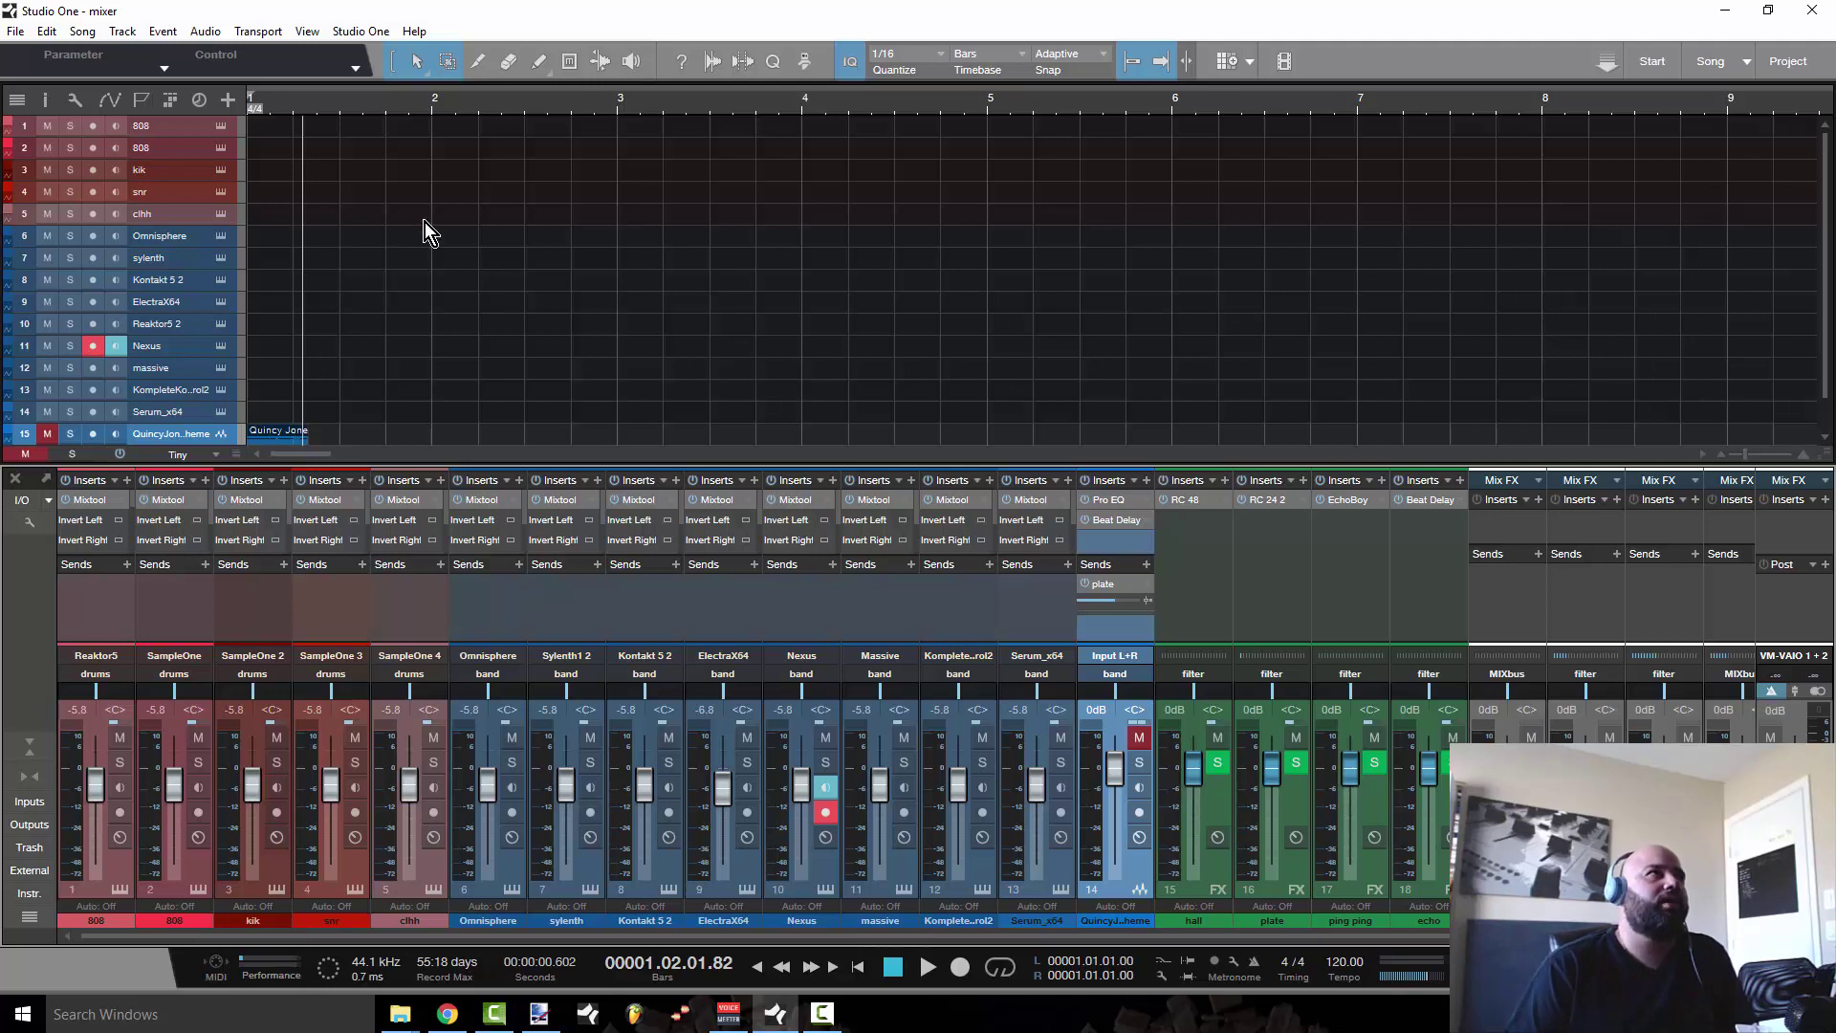
- Create a new Empty Song via File > New Song
{"action": "left_click", "coordinate": [15, 31]}
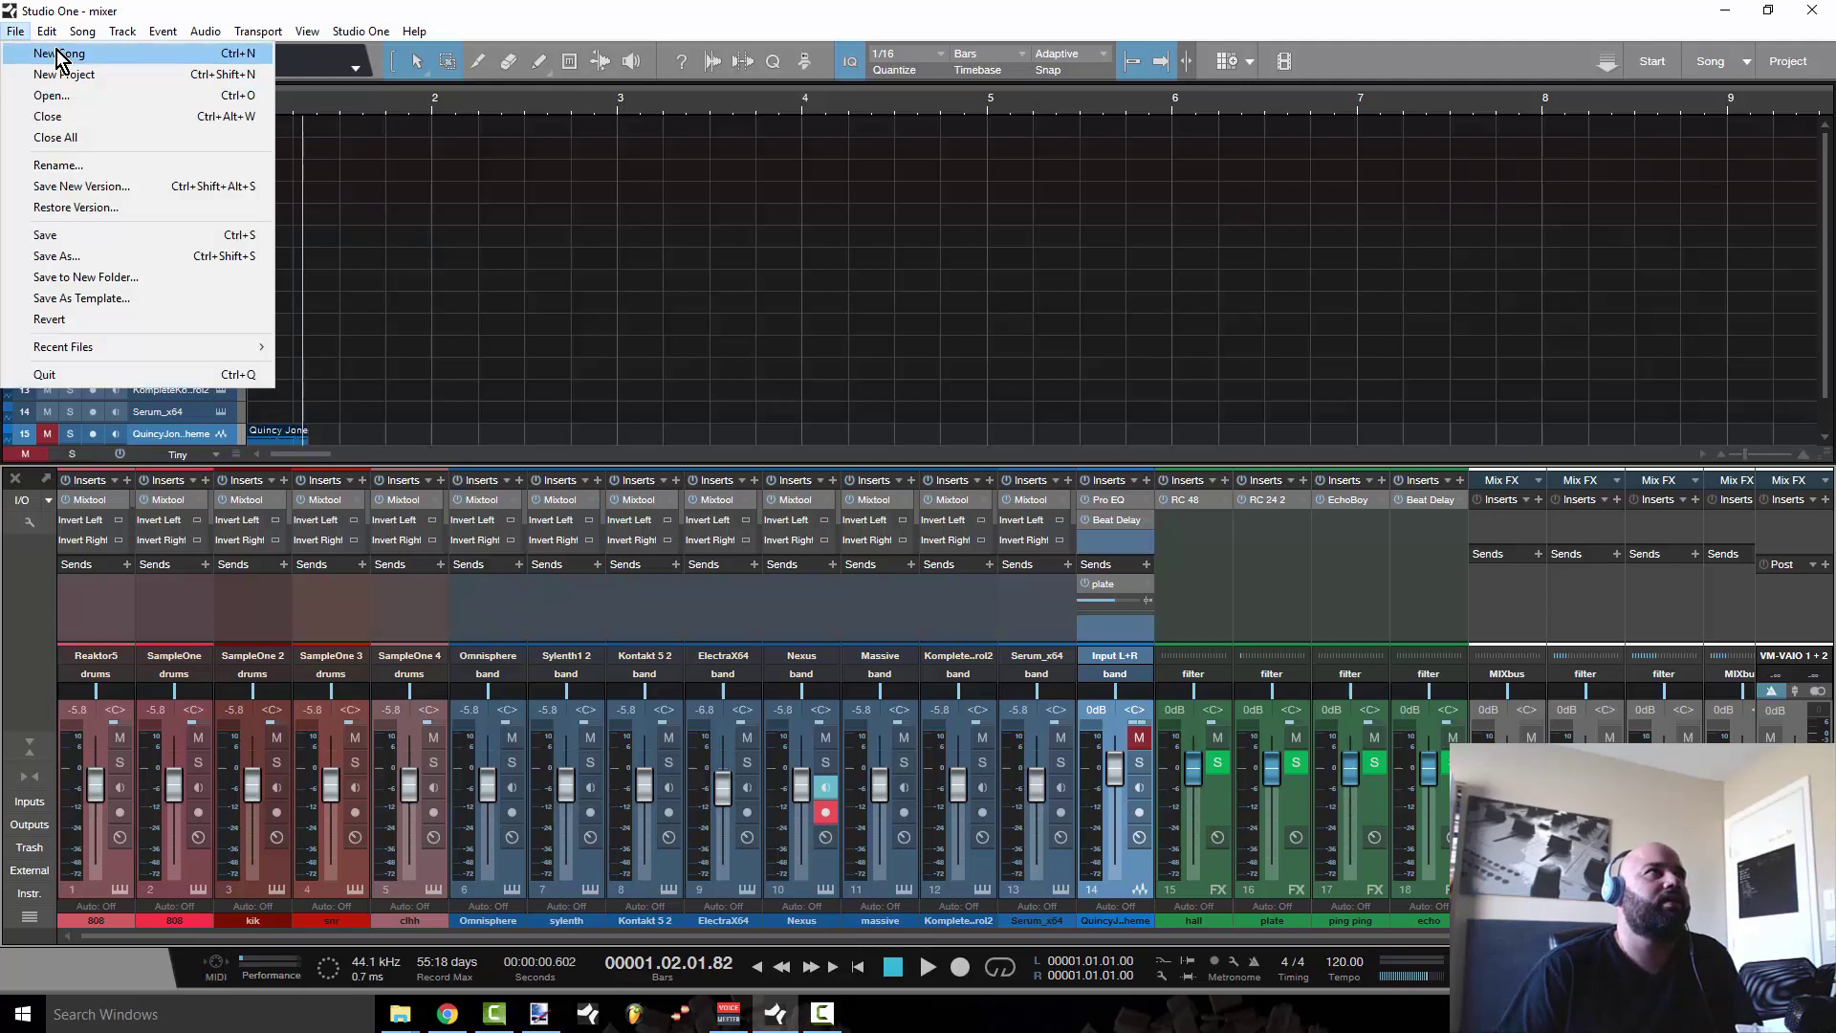
{"action": "left_click", "coordinate": [63, 53]}
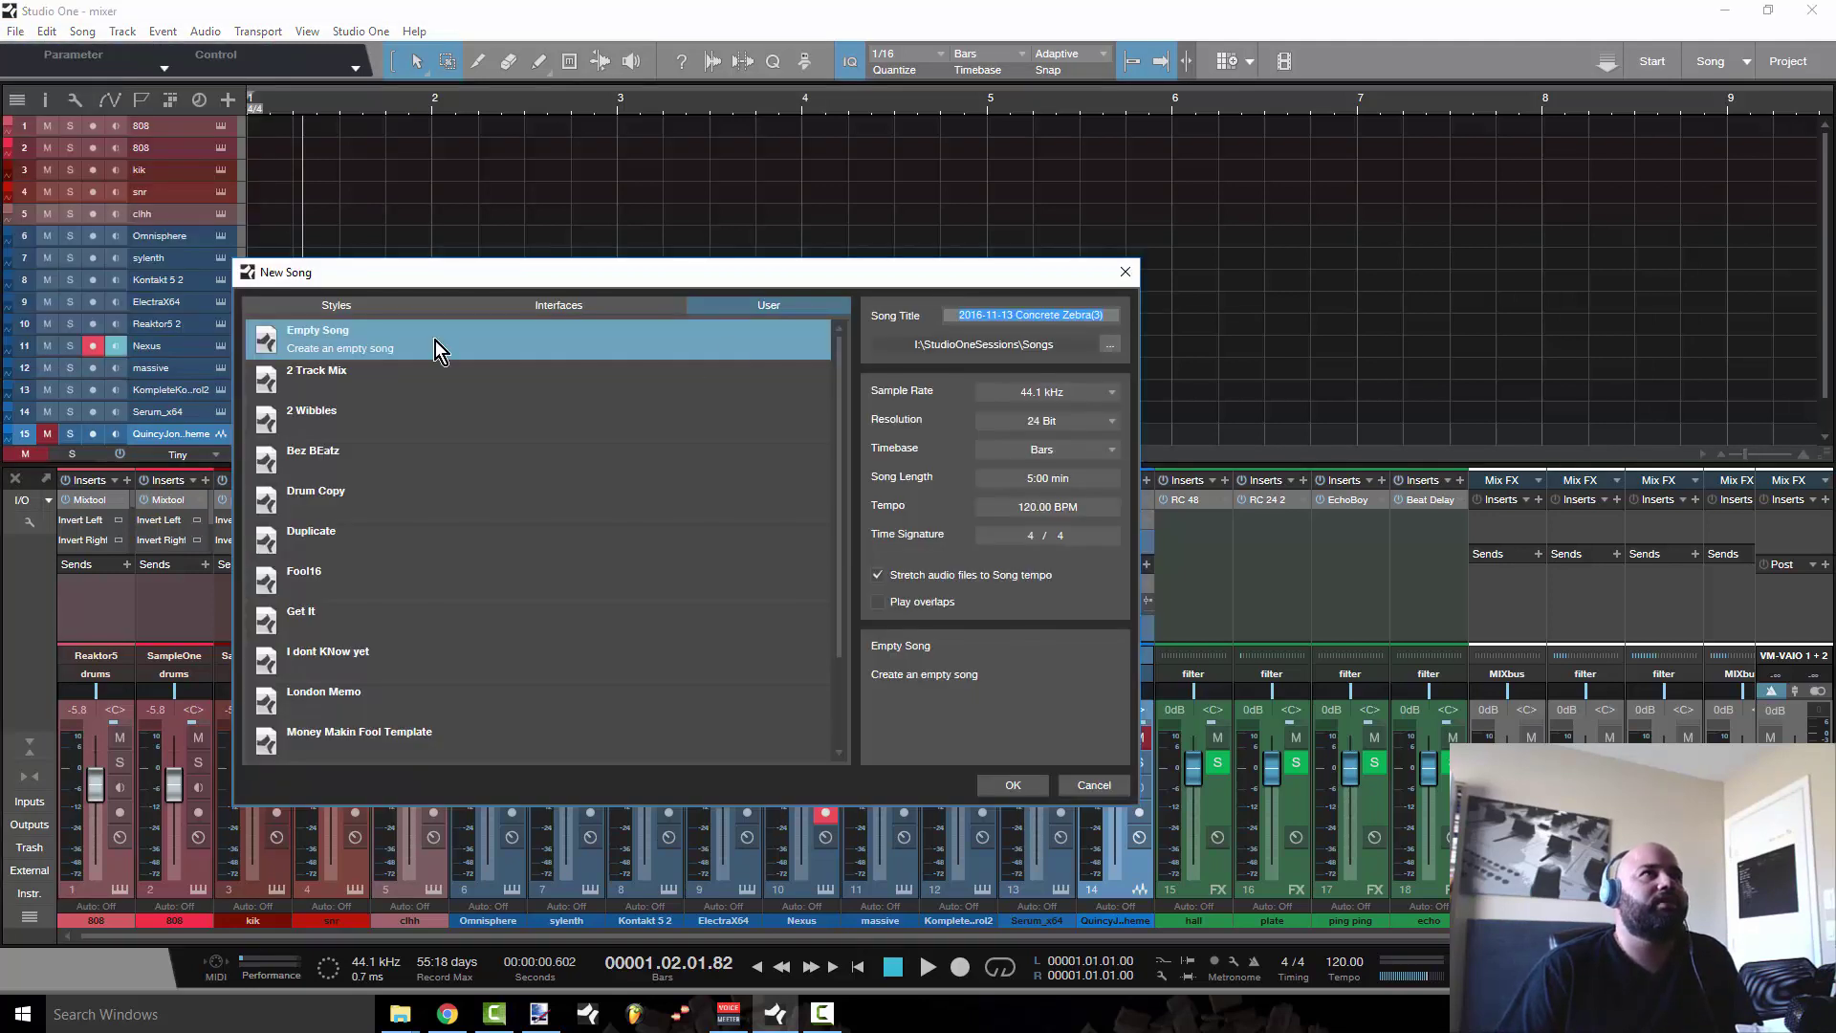
{"action": "left_click", "coordinate": [1014, 785]}
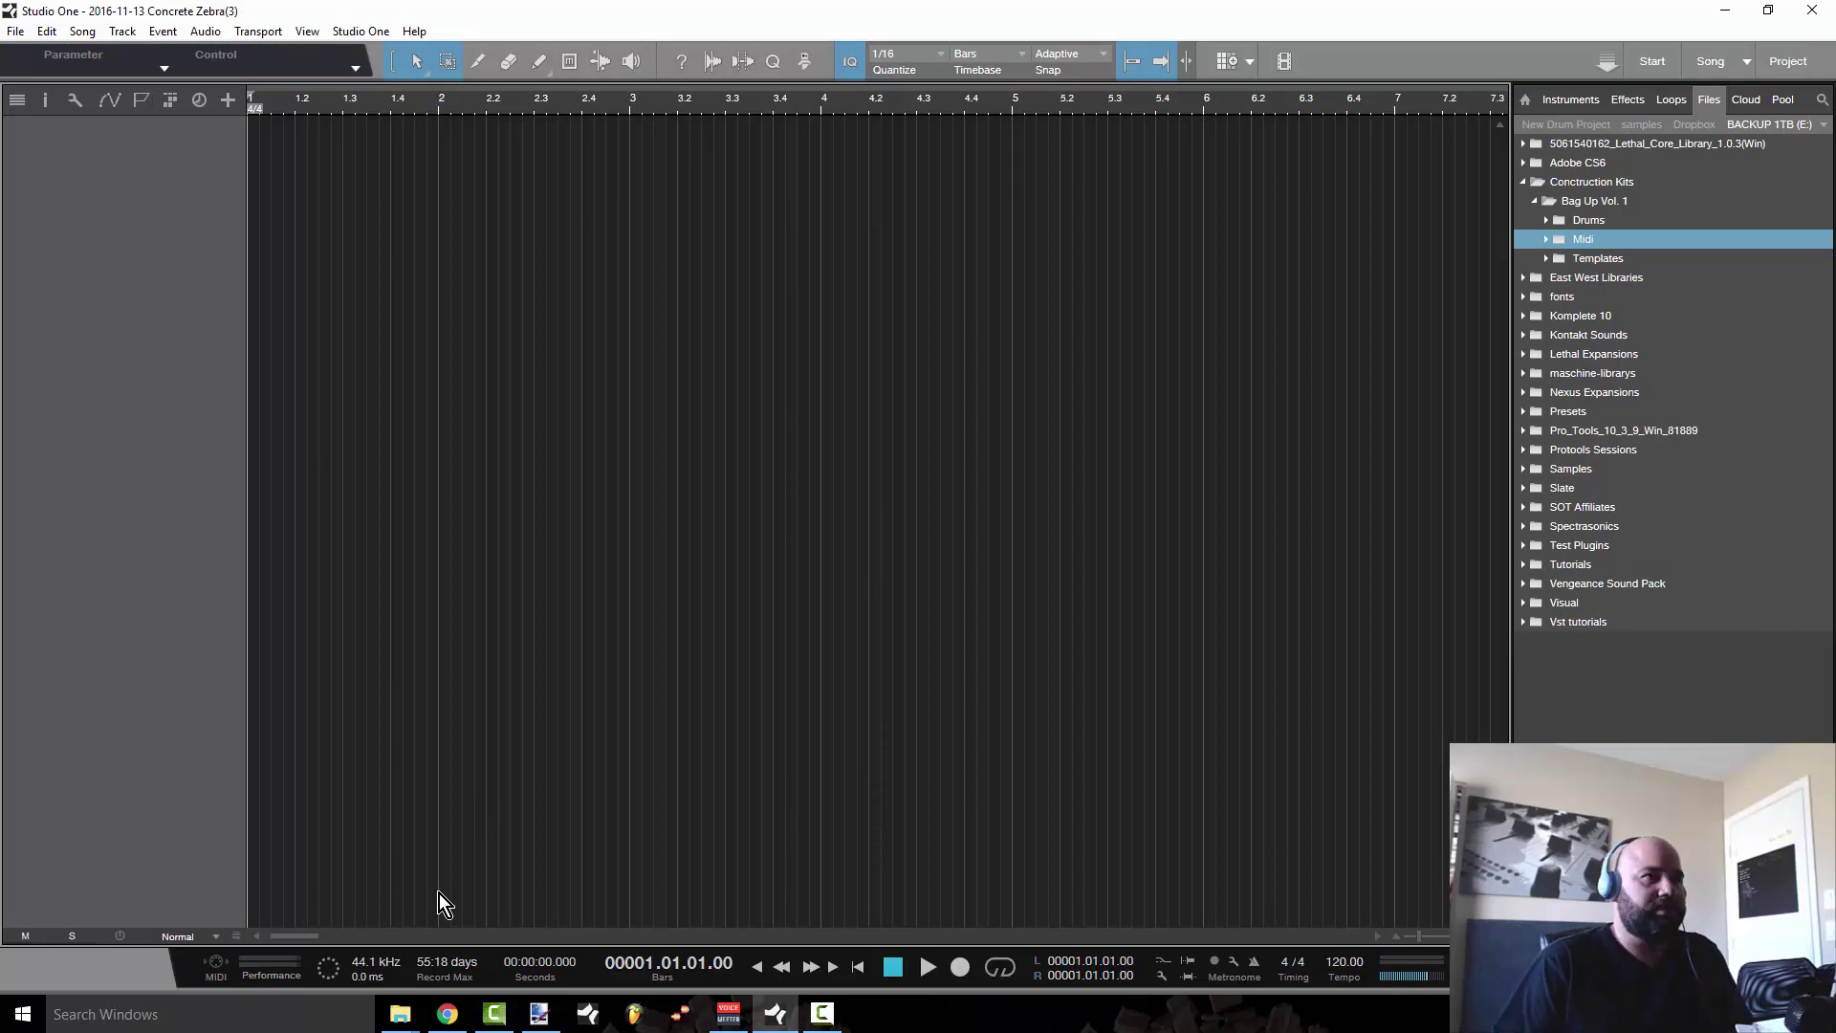
- Open the console with F3 and hide the Browser so it spans the full width
{"action": "key", "text": "F3"}
{"action": "key", "text": "F3"}
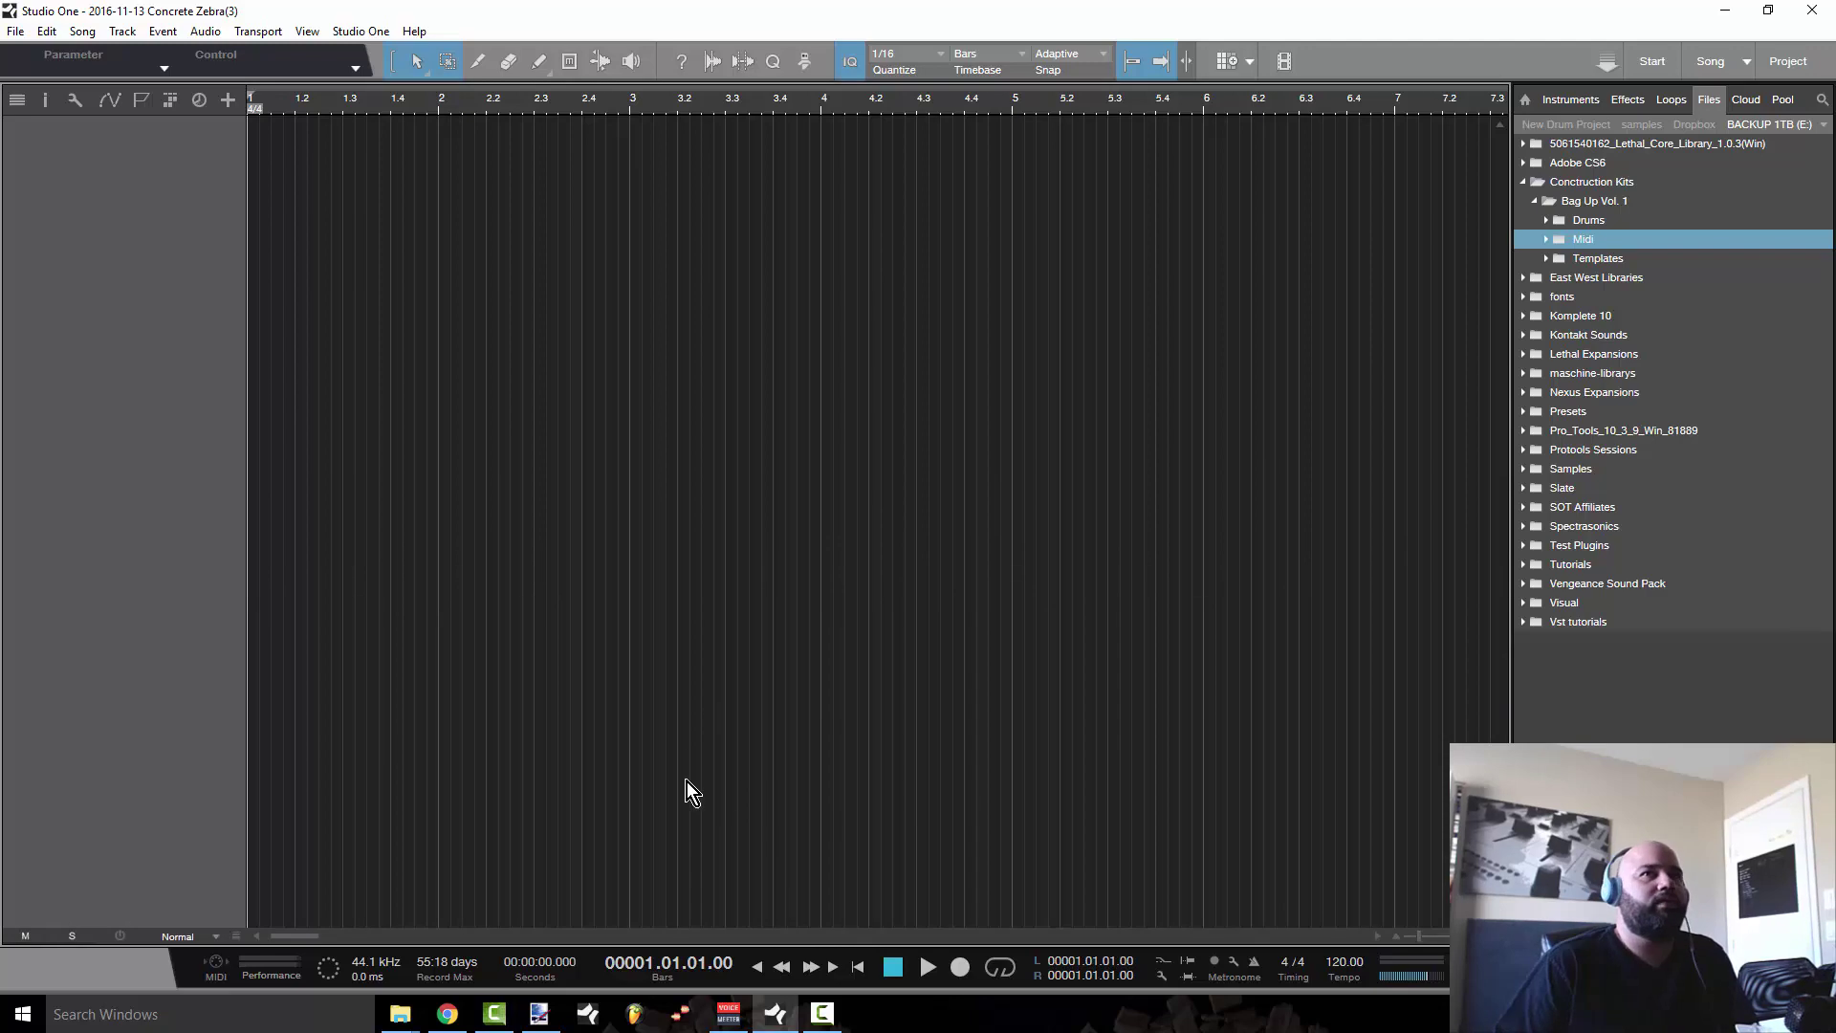
{"action": "key", "text": "F3"}
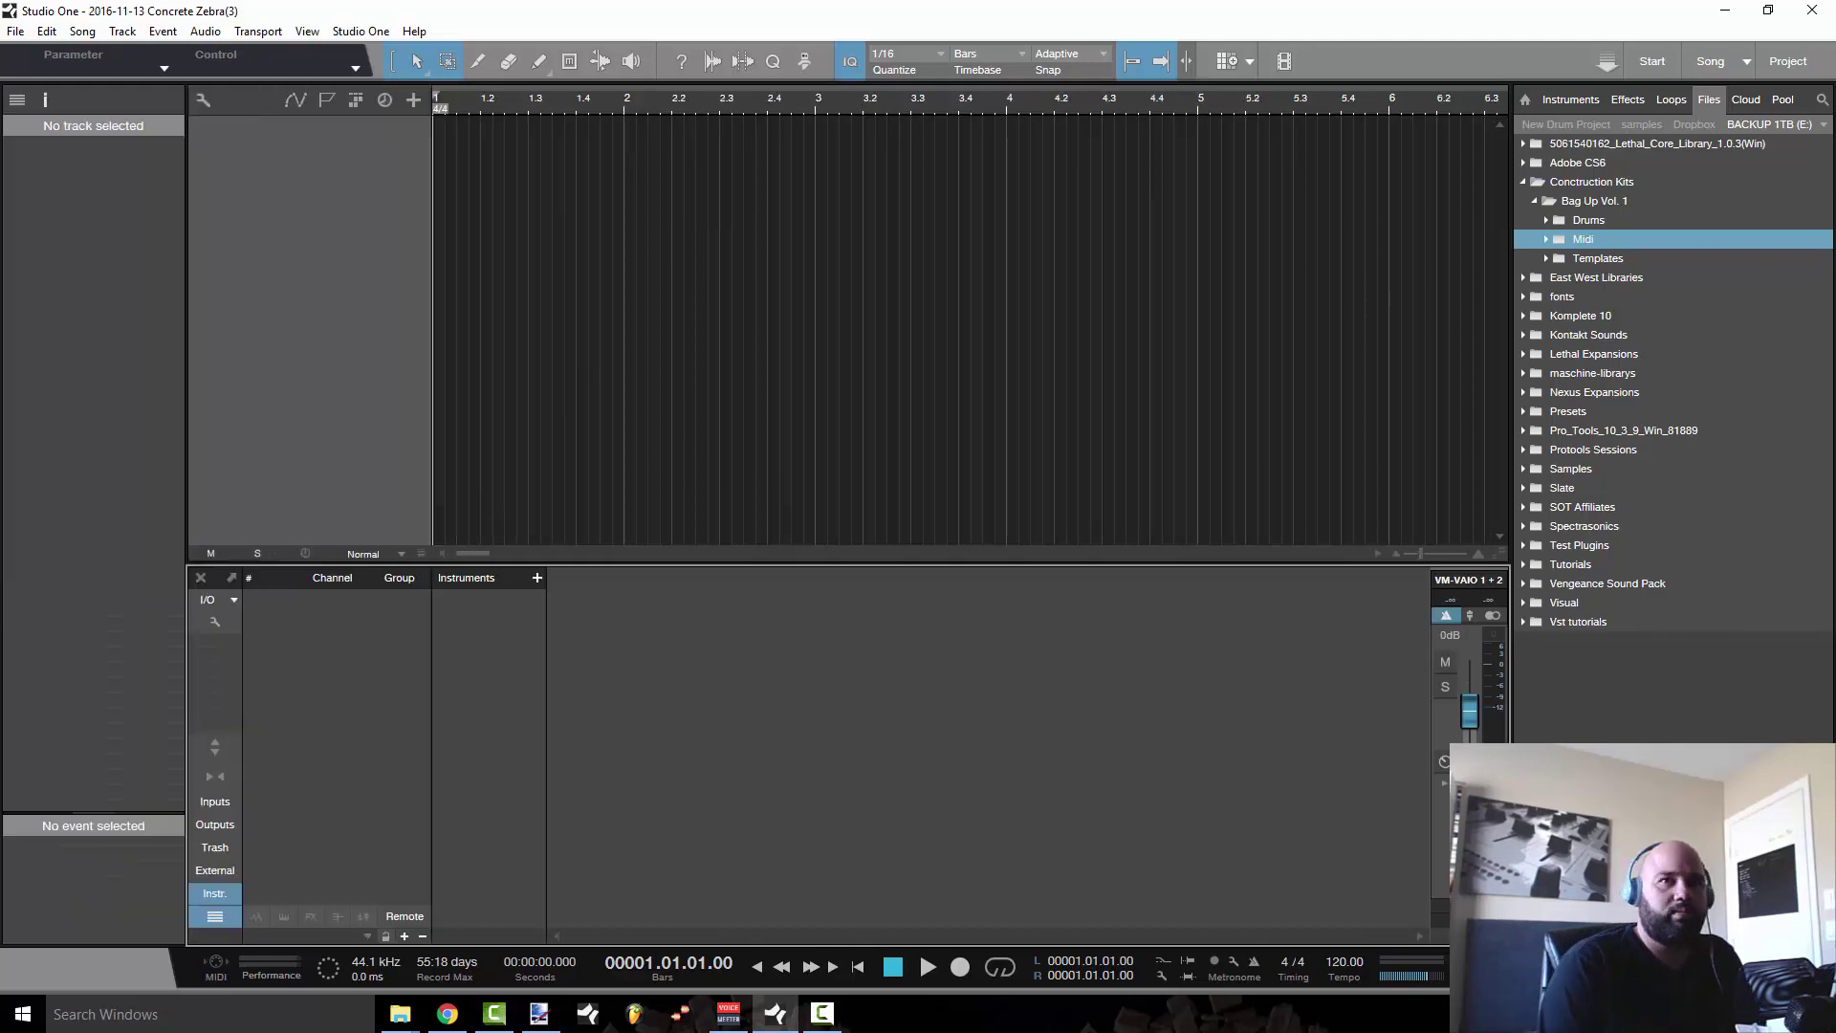
{"action": "key", "text": "F5"}
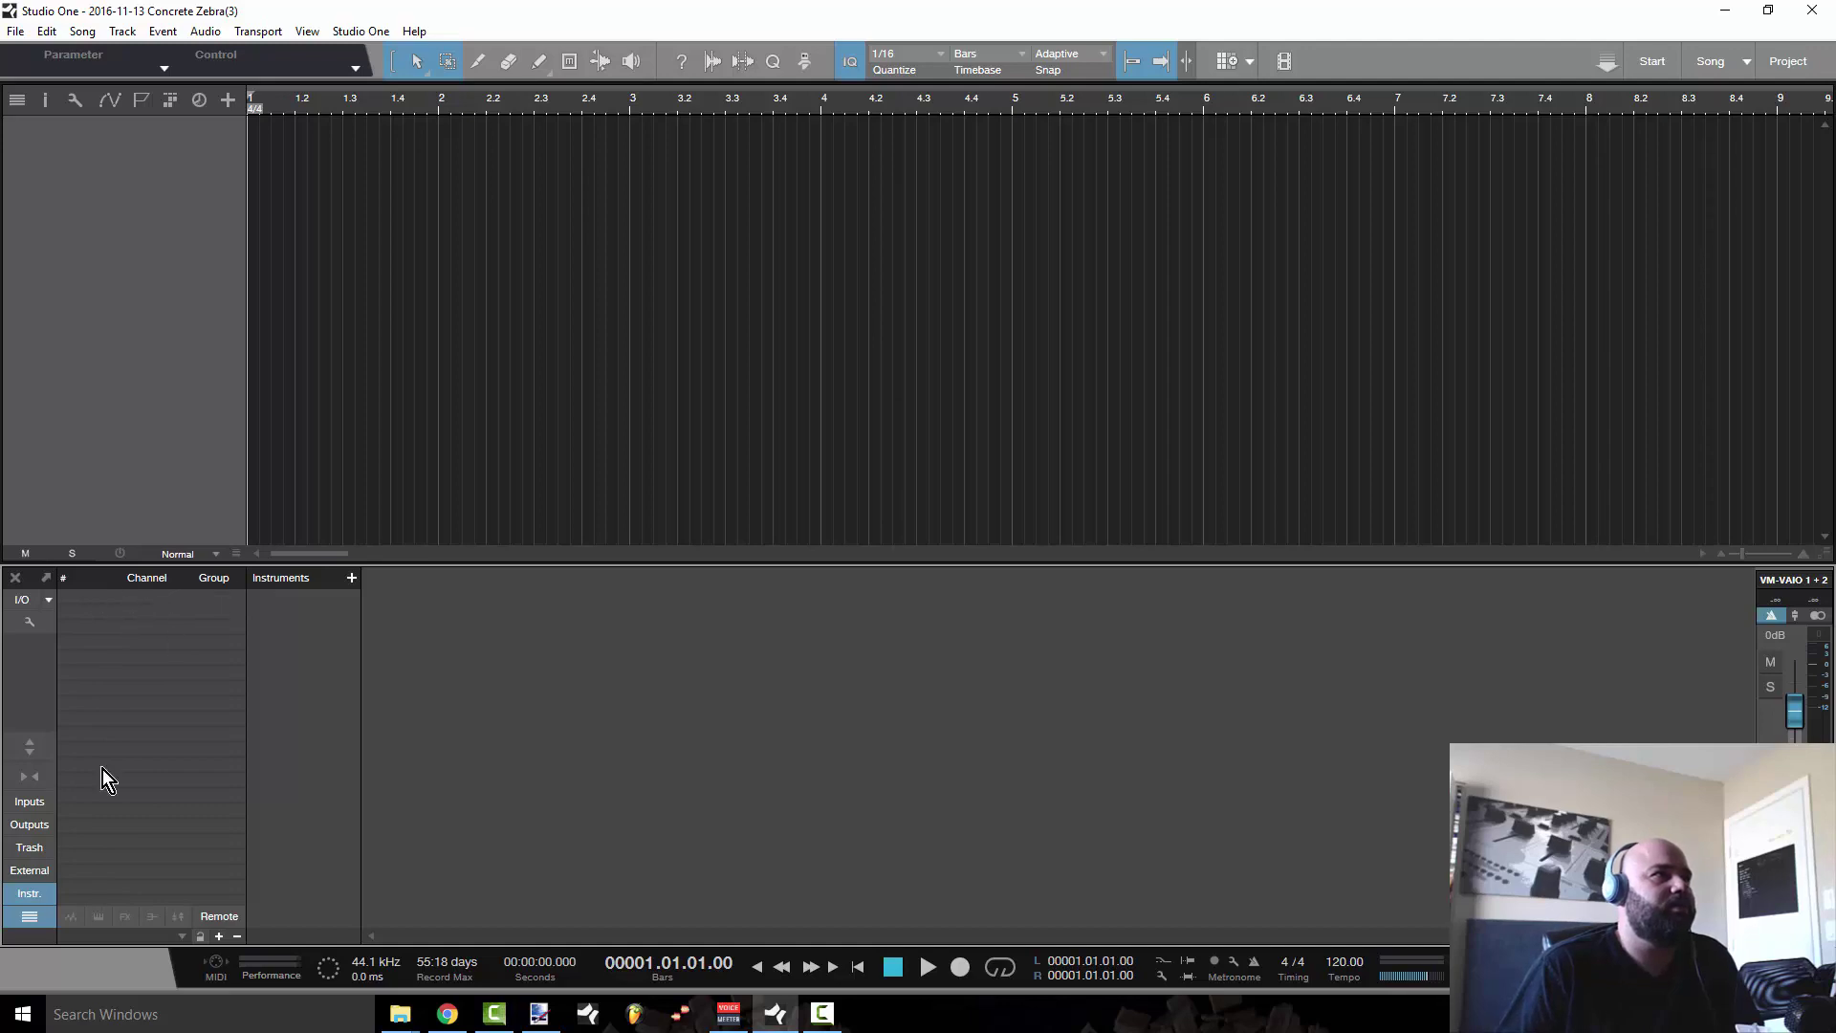
- Turn the console's Inputs and Outputs lists off to empty the mixer, then reopen the Browser
{"action": "left_click", "coordinate": [25, 920]}
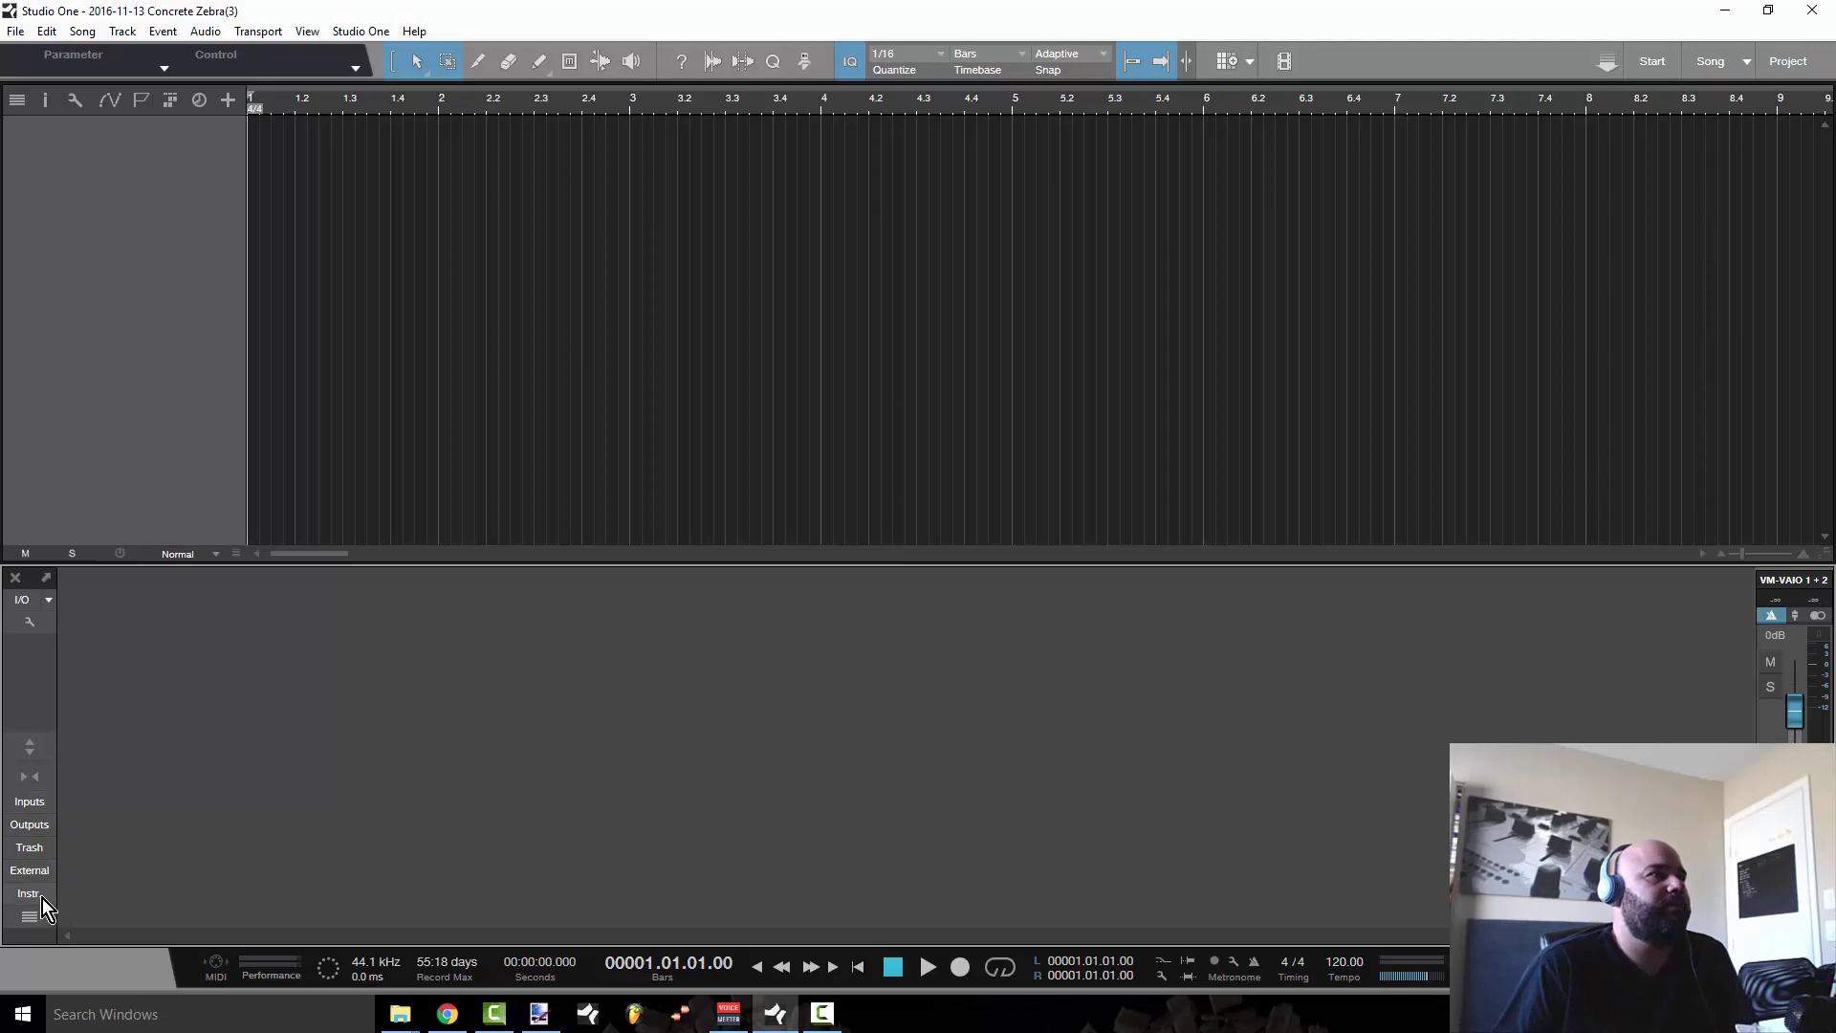
{"action": "left_click", "coordinate": [39, 805]}
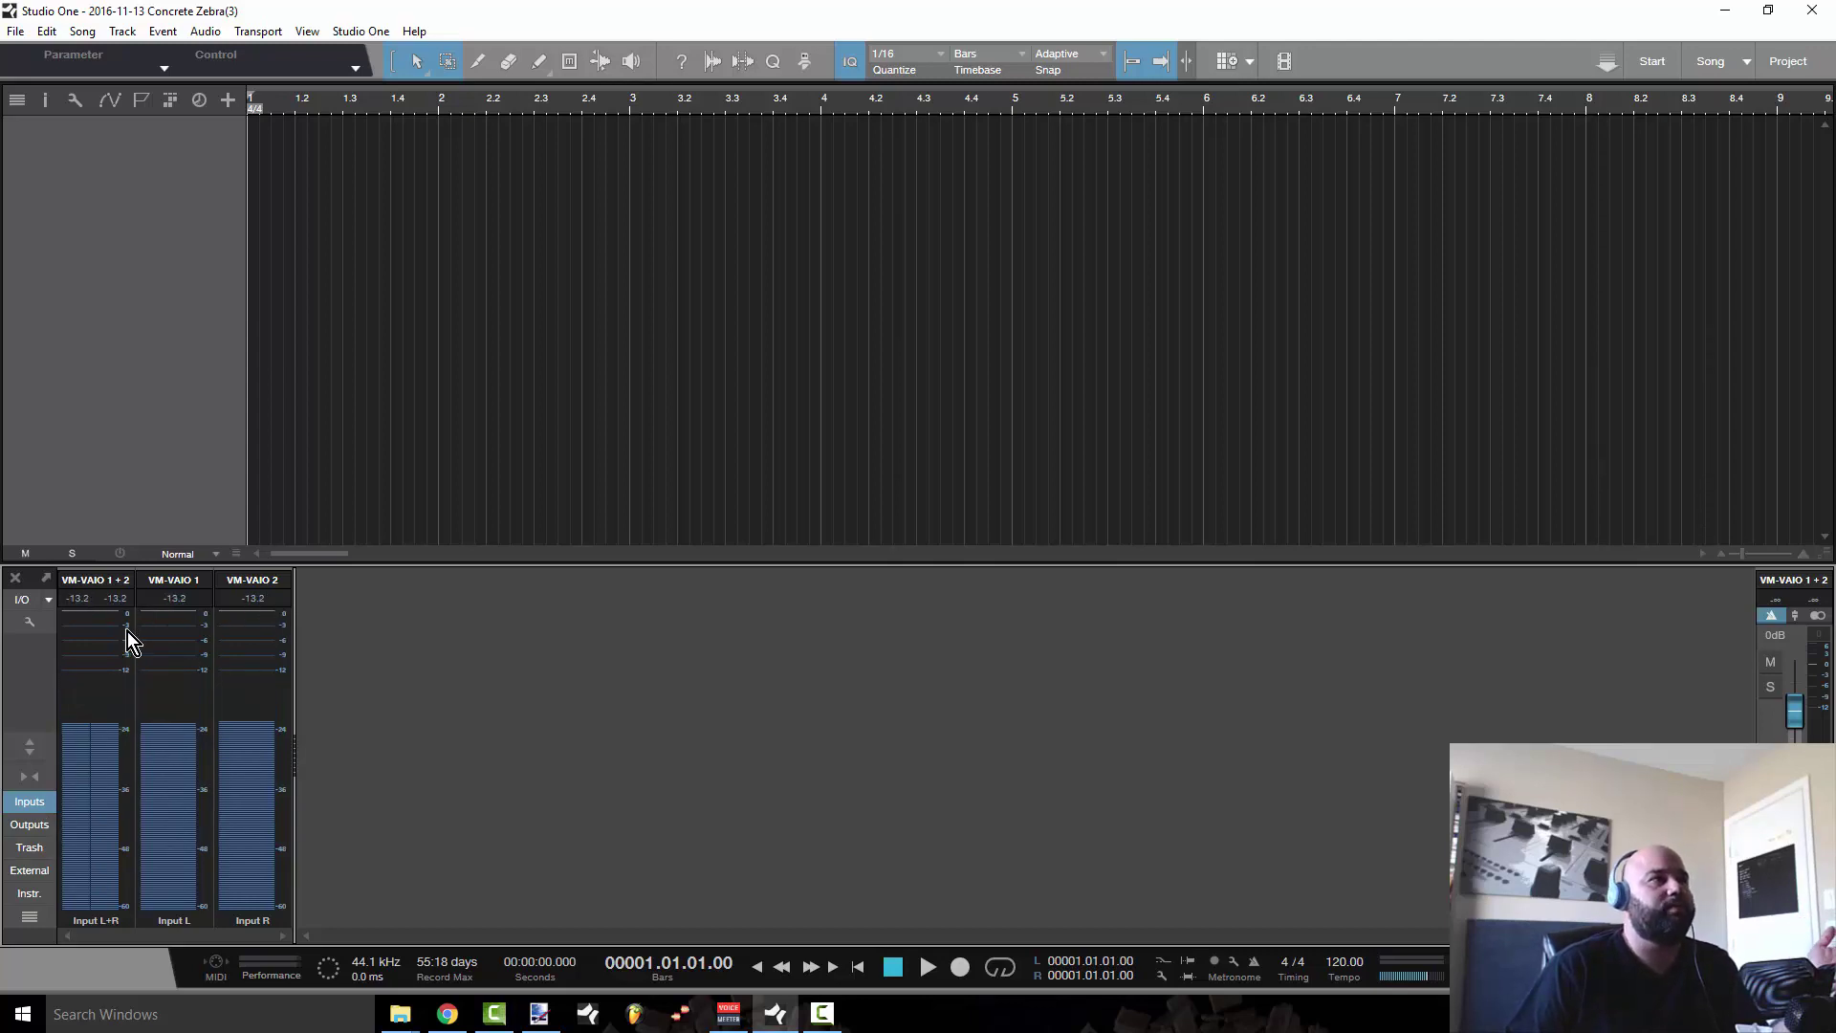
{"action": "left_click", "coordinate": [40, 803]}
{"action": "left_click", "coordinate": [33, 824]}
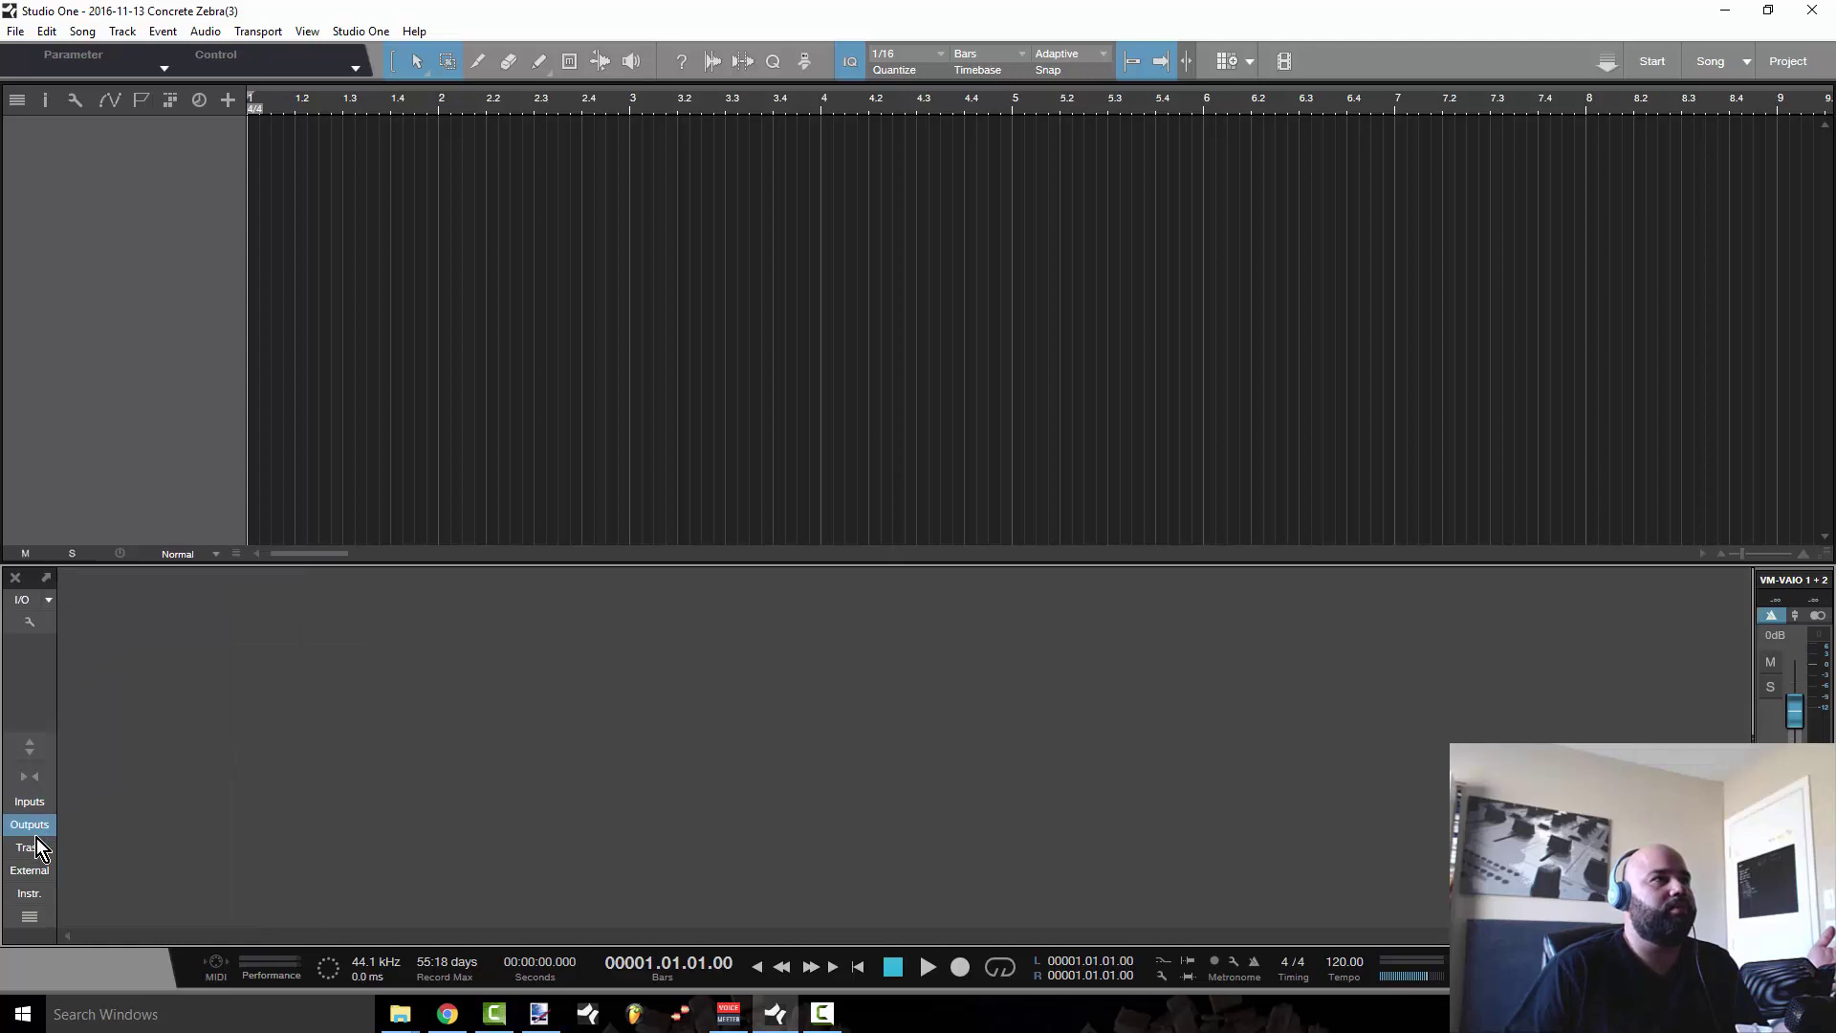
{"action": "left_click", "coordinate": [30, 801]}
{"action": "left_click", "coordinate": [30, 824]}
{"action": "left_click", "coordinate": [30, 801]}
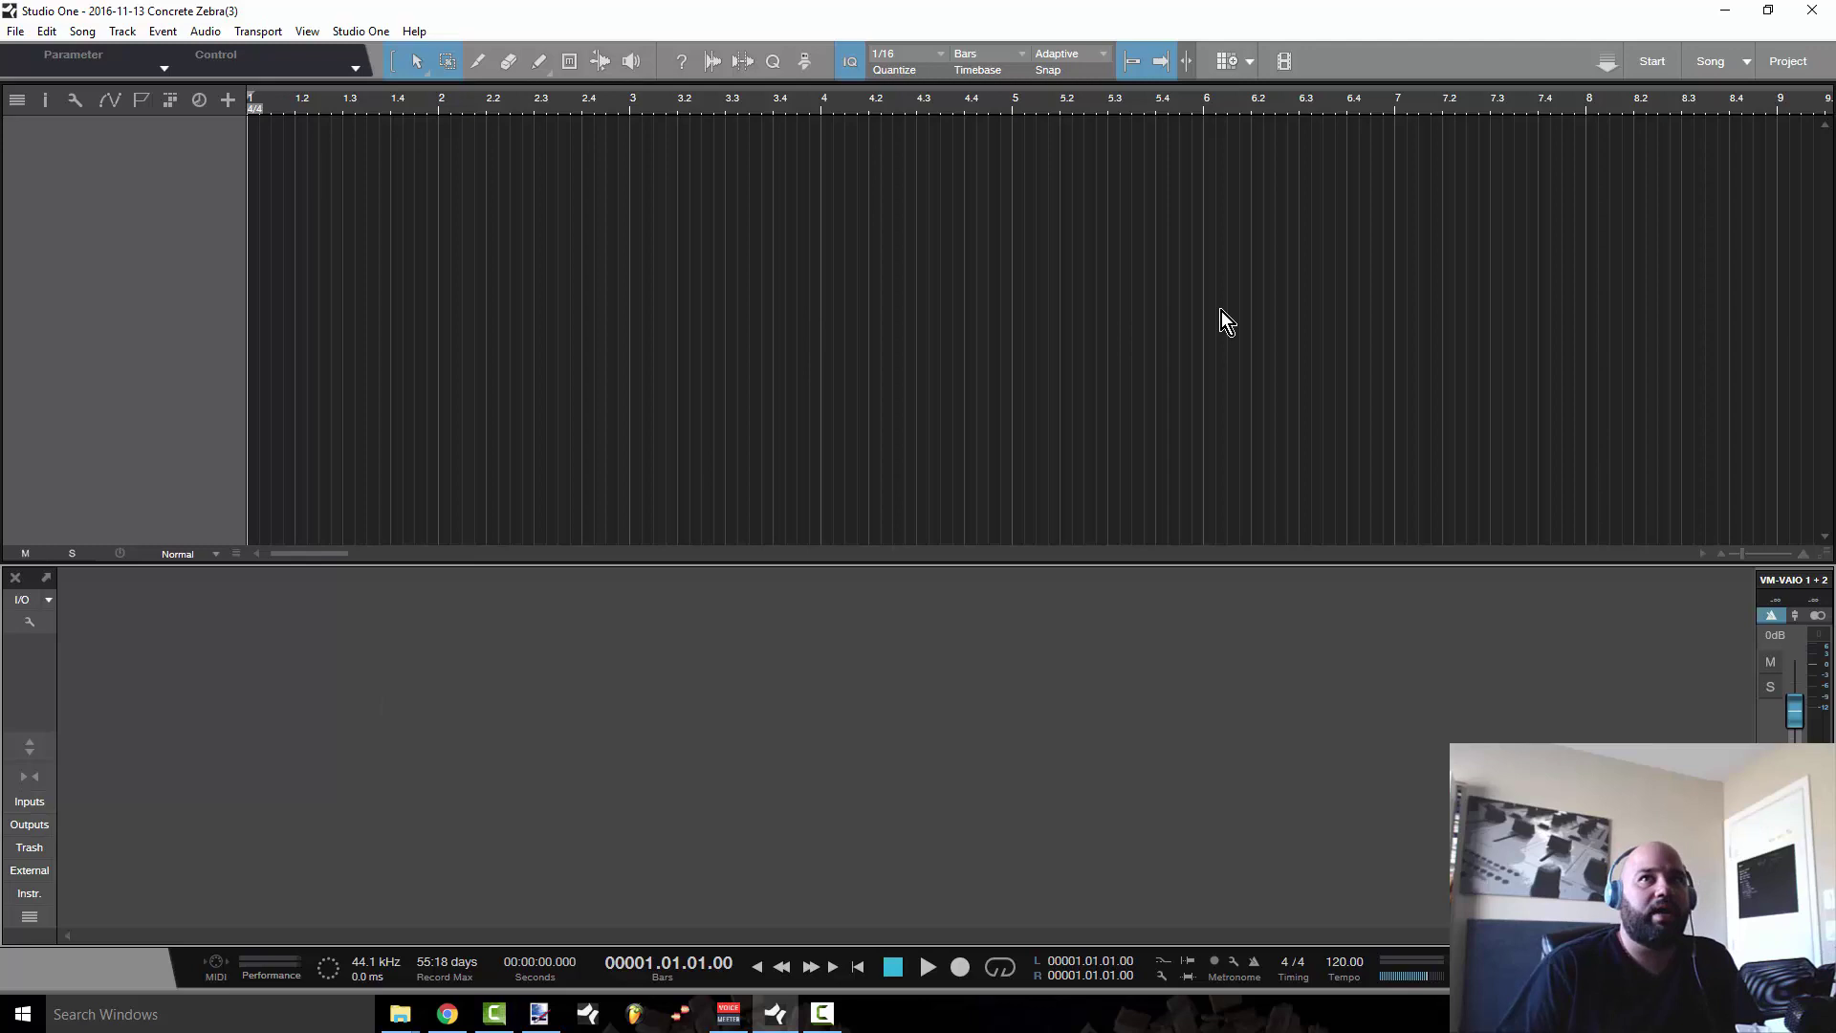
{"action": "key", "text": "F4"}
{"action": "key", "text": "F4"}
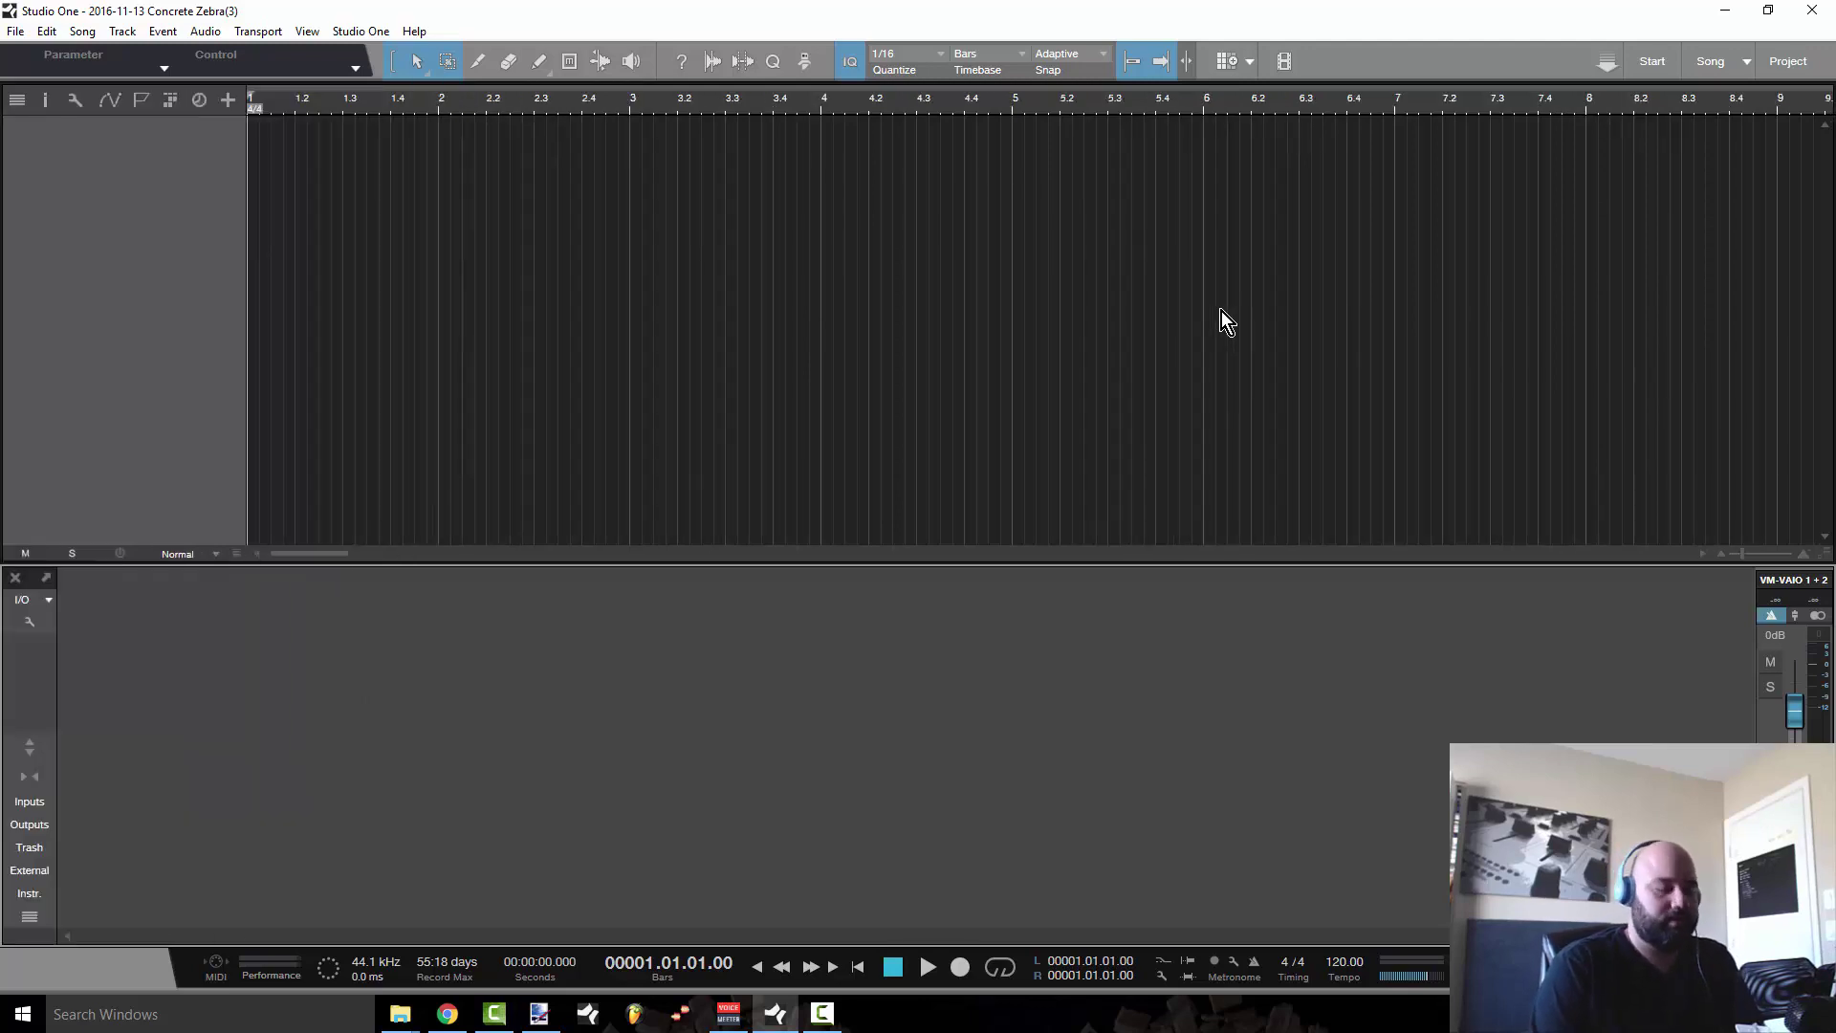
{"action": "key", "text": "F5"}
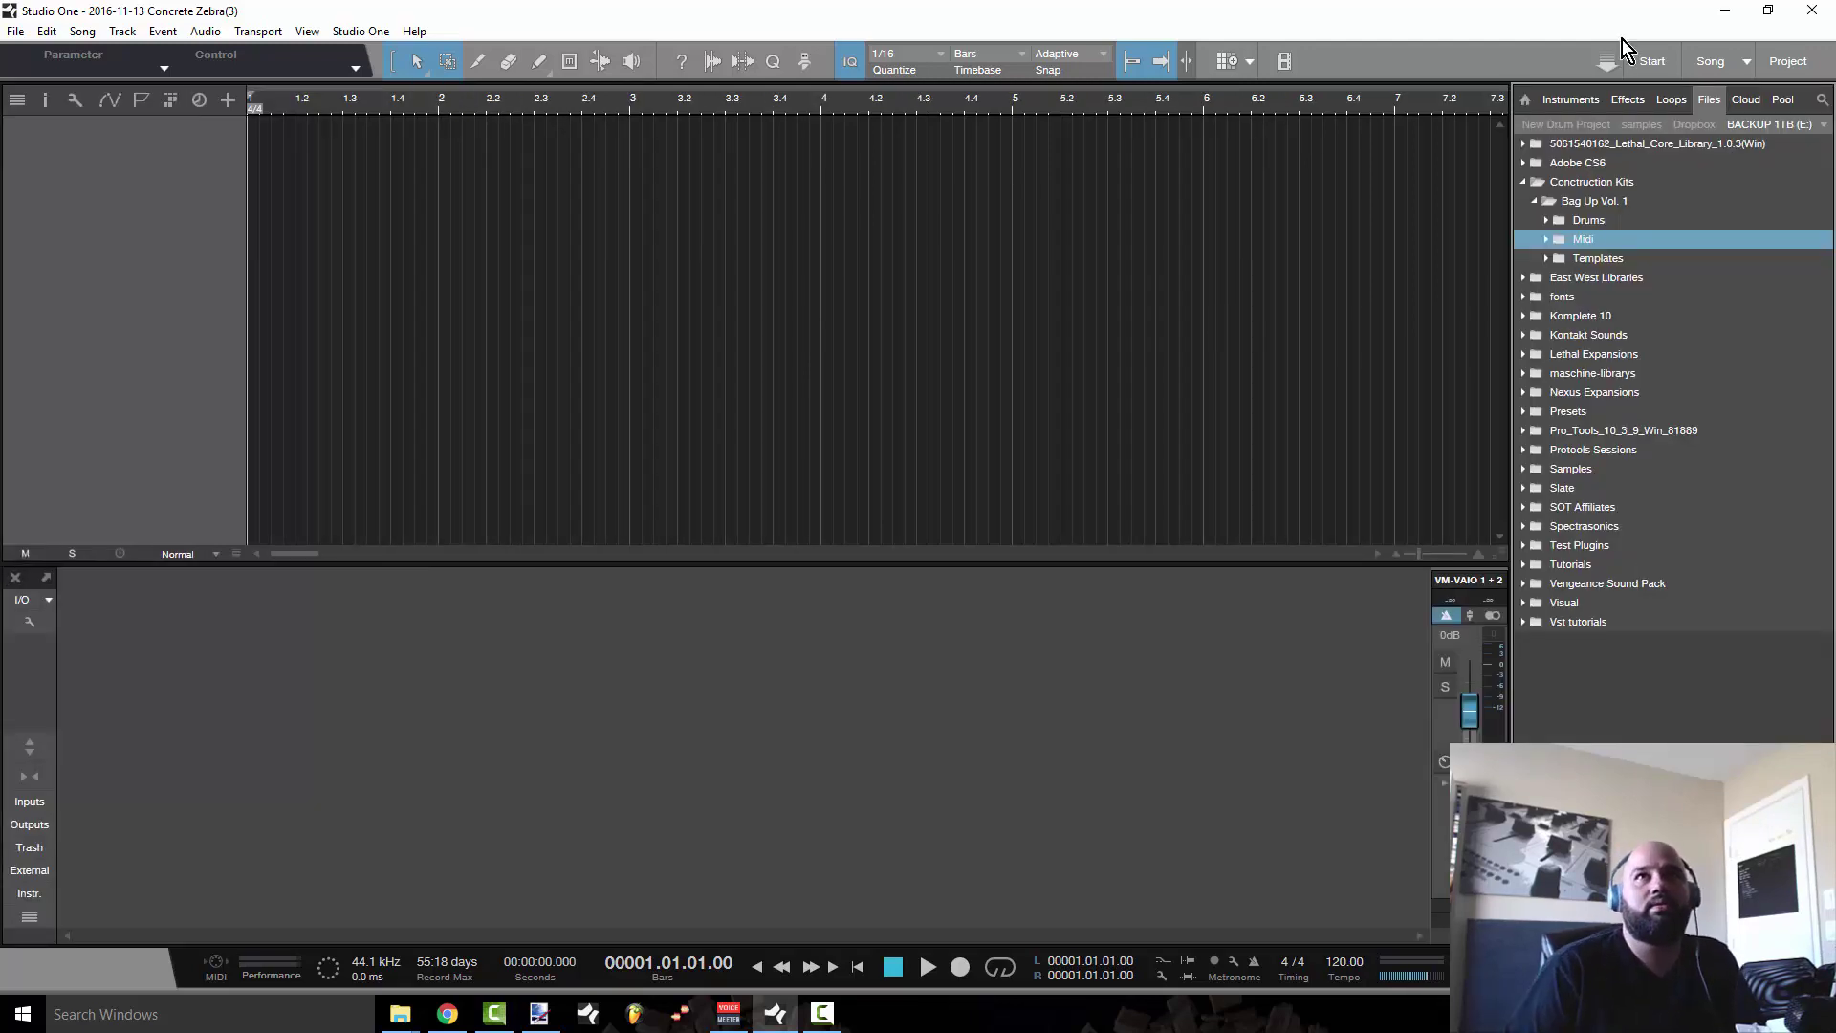
- Add Presence, Nexus and SampleOne as new instrument tracks from the Browser's Instruments list
{"action": "left_click", "coordinate": [1573, 100]}
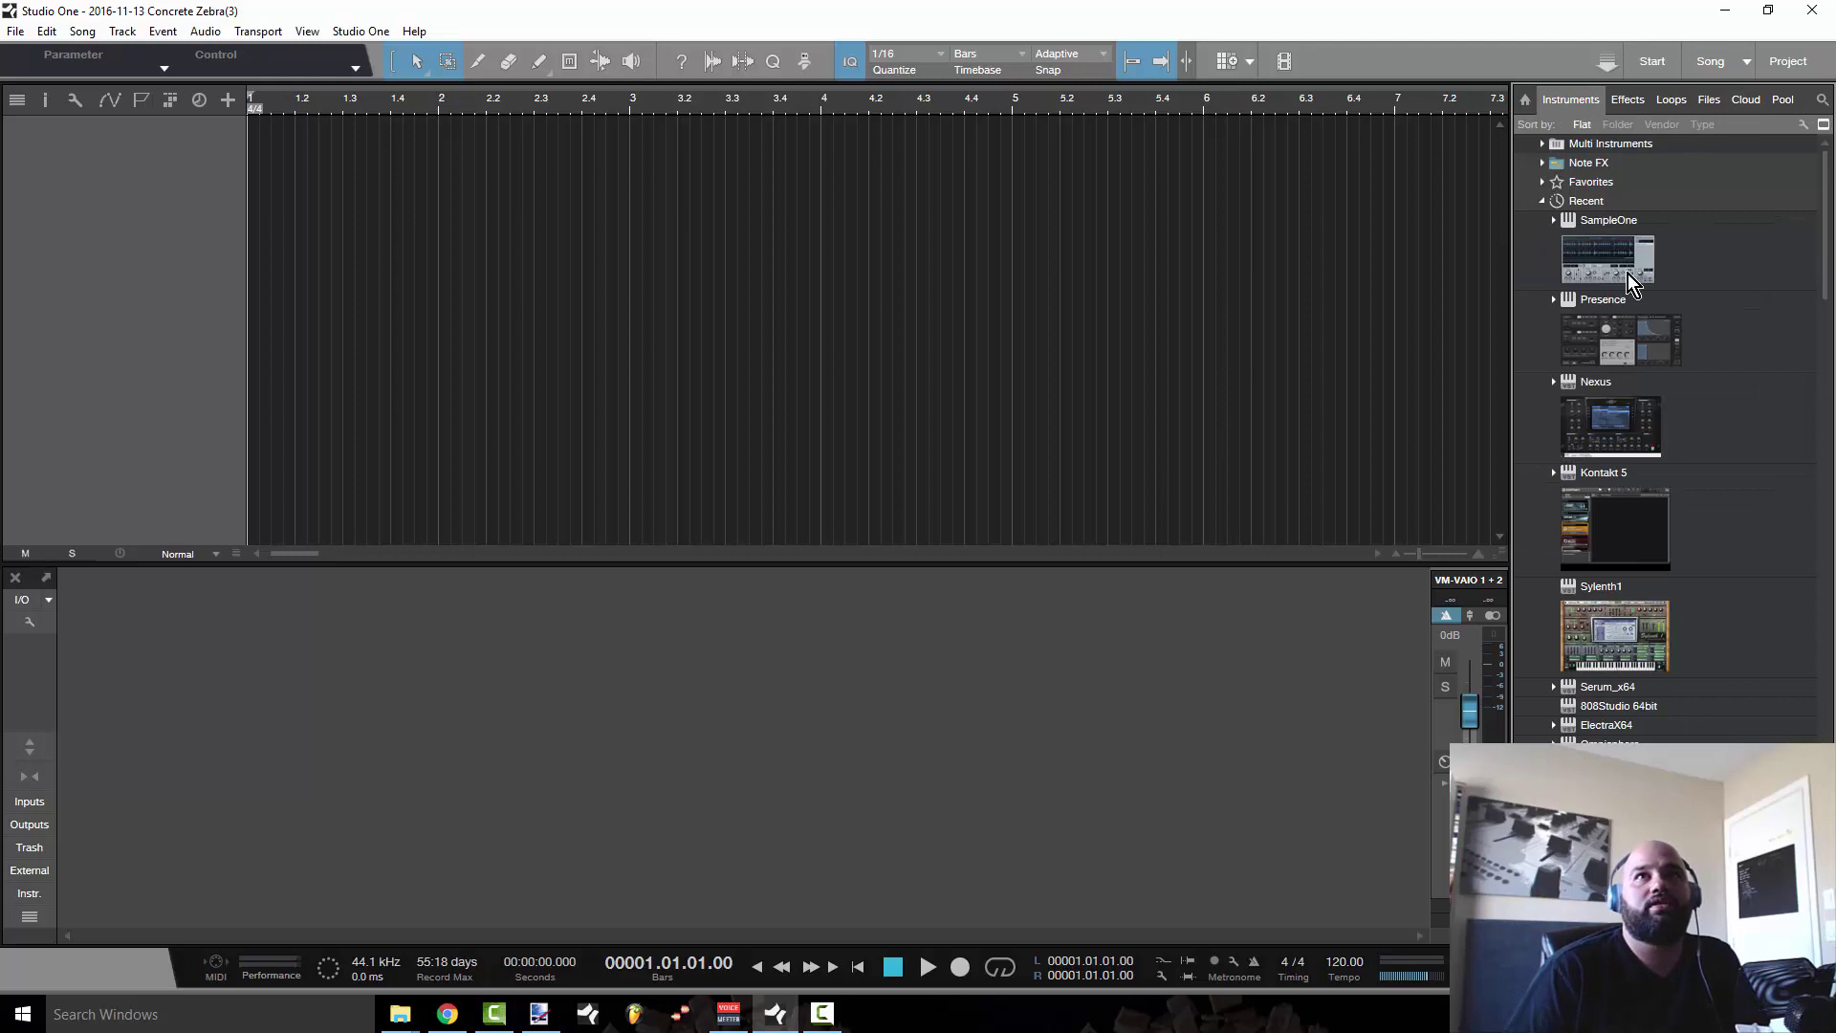
{"action": "left_click_drag", "start_coordinate": [1626, 354], "coordinate": [92, 374]}
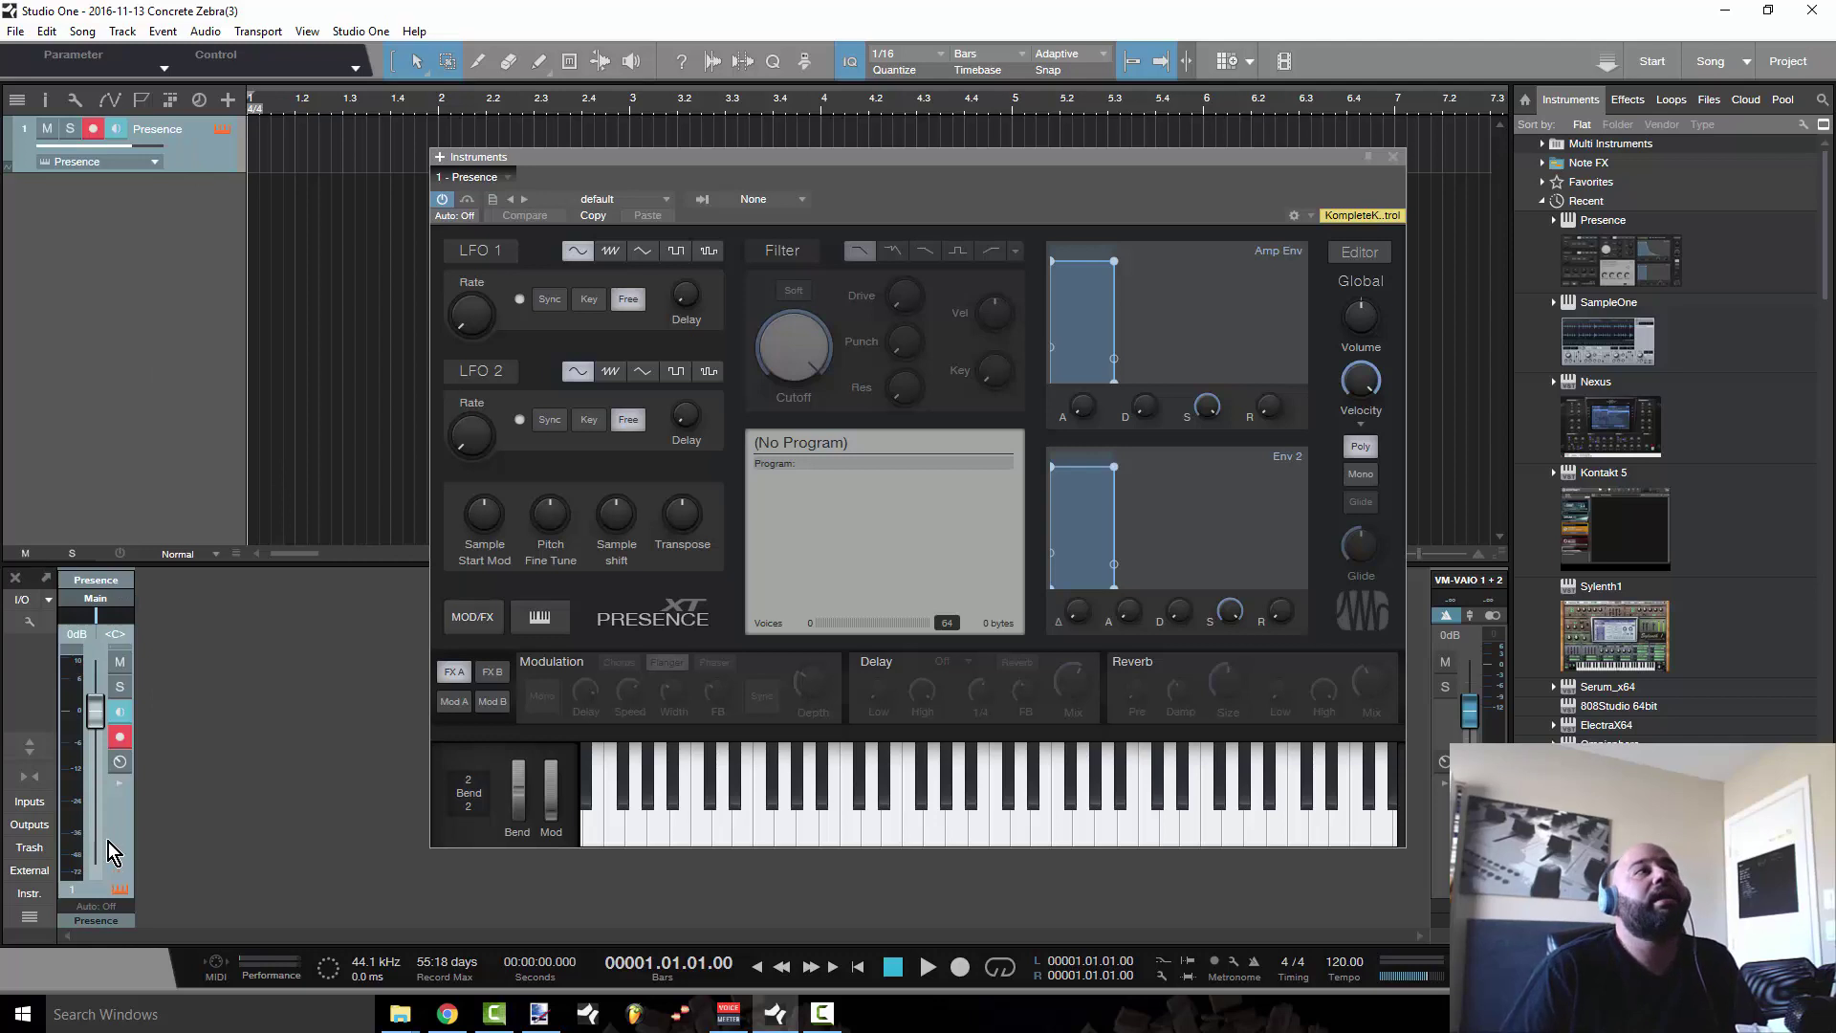
{"action": "left_click", "coordinate": [1396, 159]}
{"action": "left_click_drag", "start_coordinate": [1620, 409], "coordinate": [262, 266]}
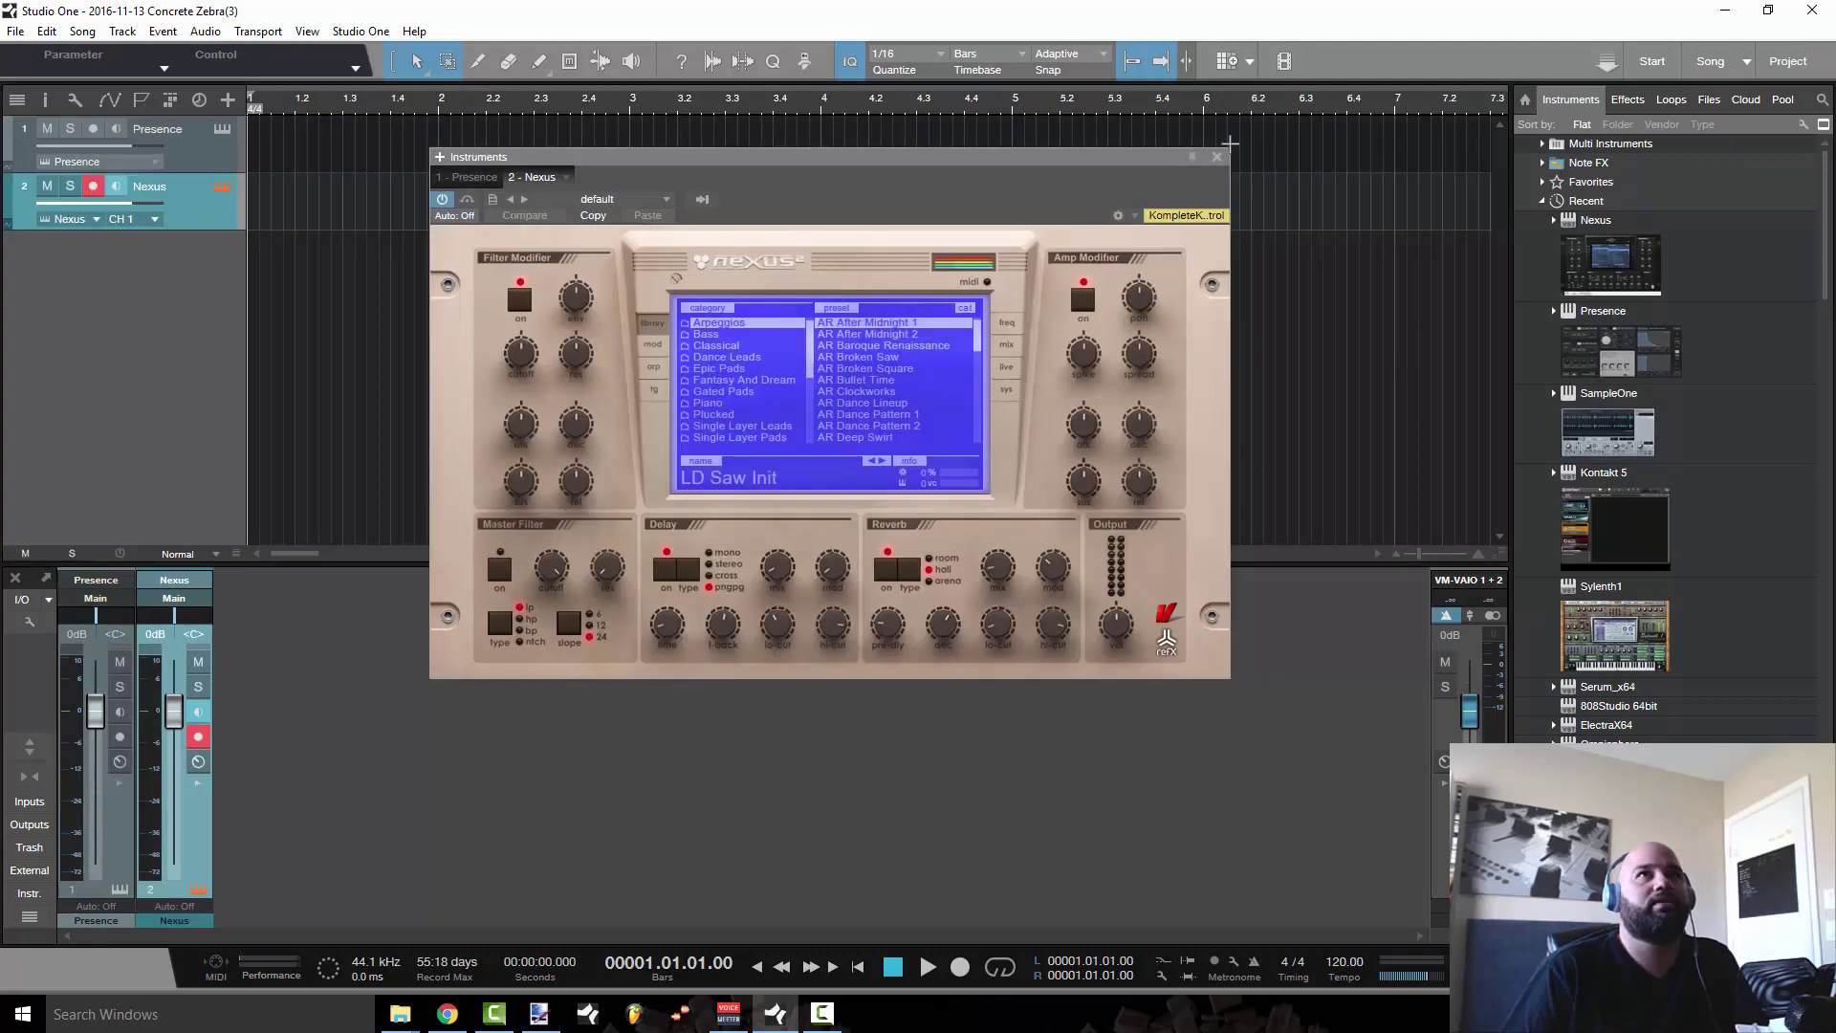
{"action": "left_click", "coordinate": [1217, 157]}
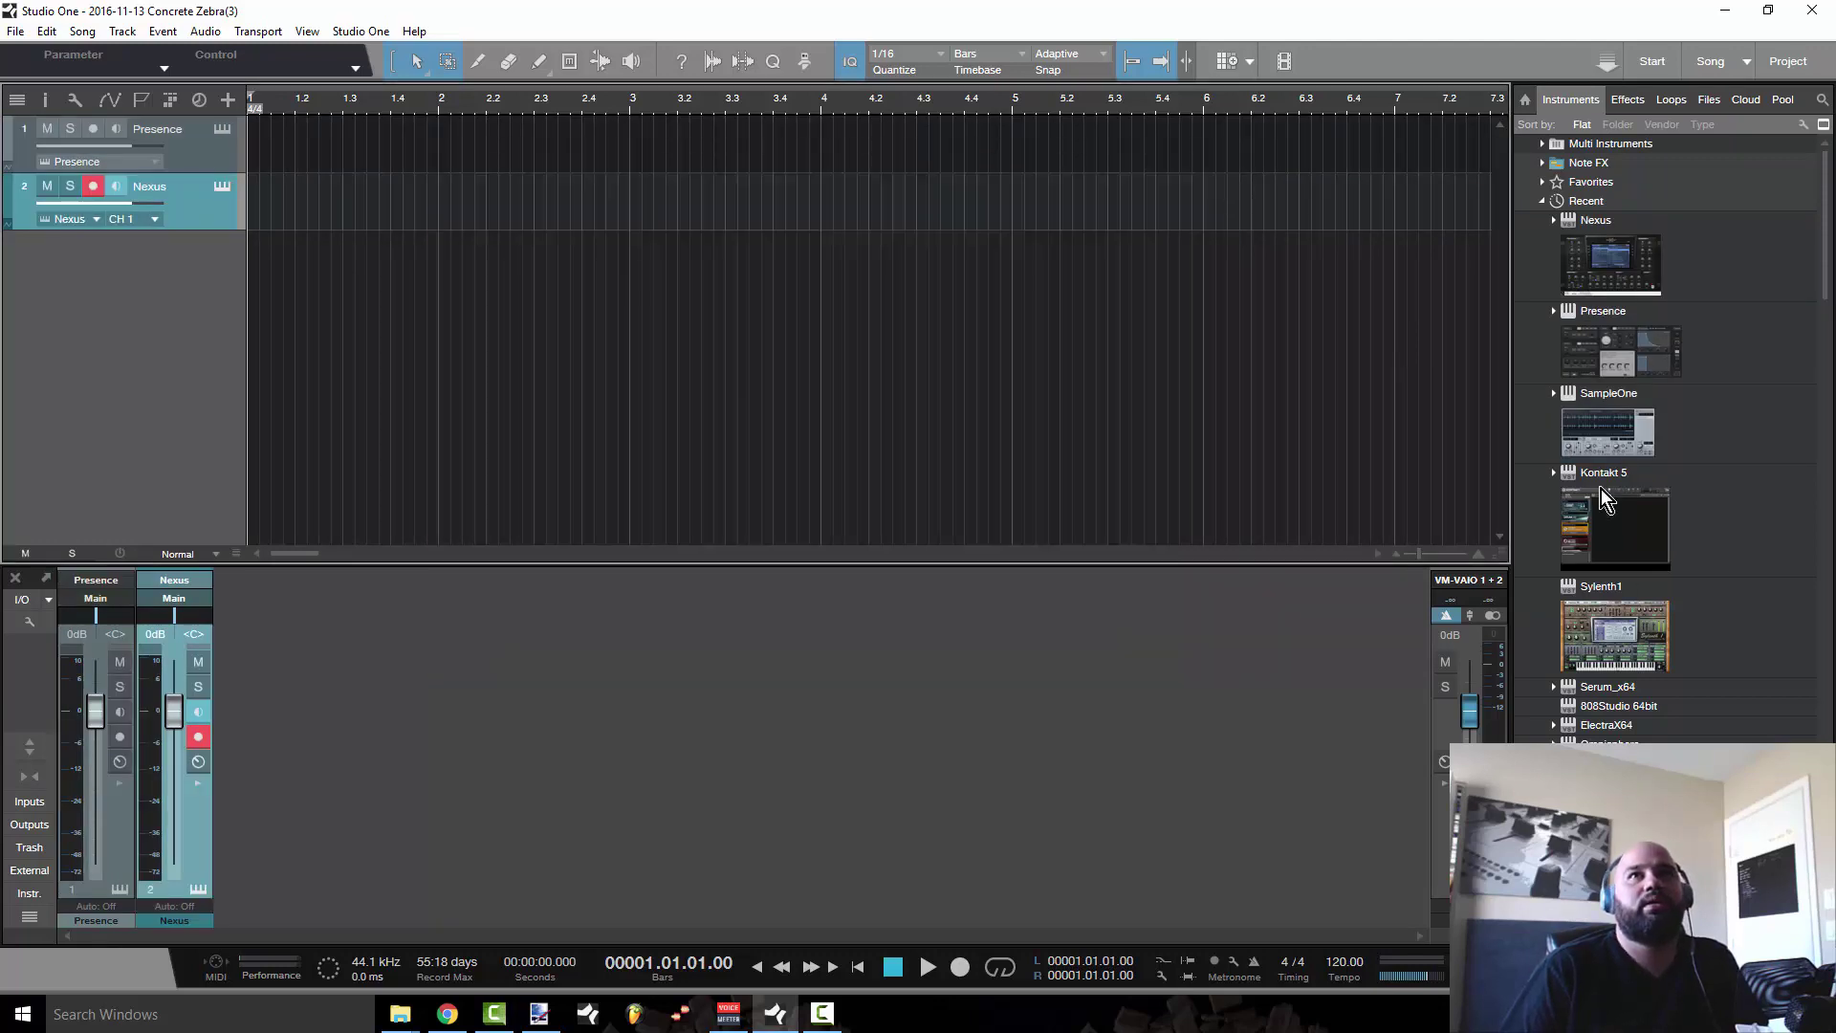
{"action": "left_click_drag", "start_coordinate": [1606, 431], "coordinate": [349, 387]}
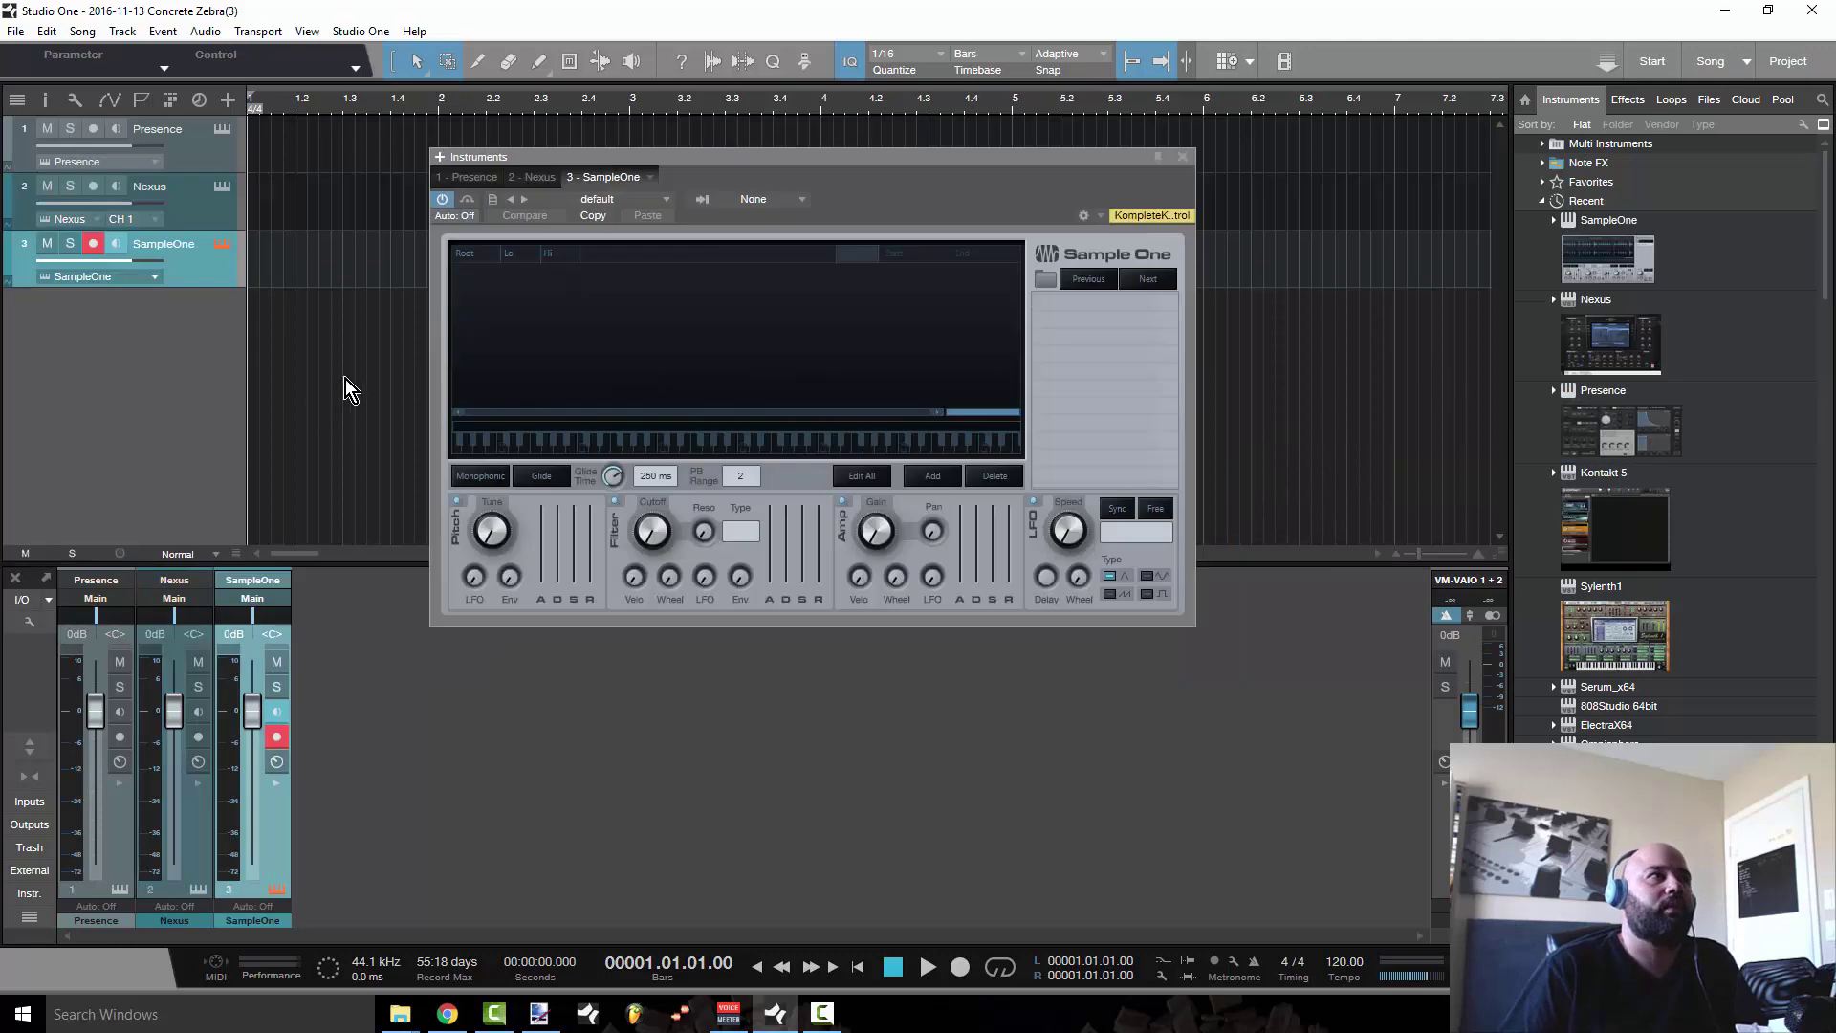
{"action": "left_click", "coordinate": [1184, 156]}
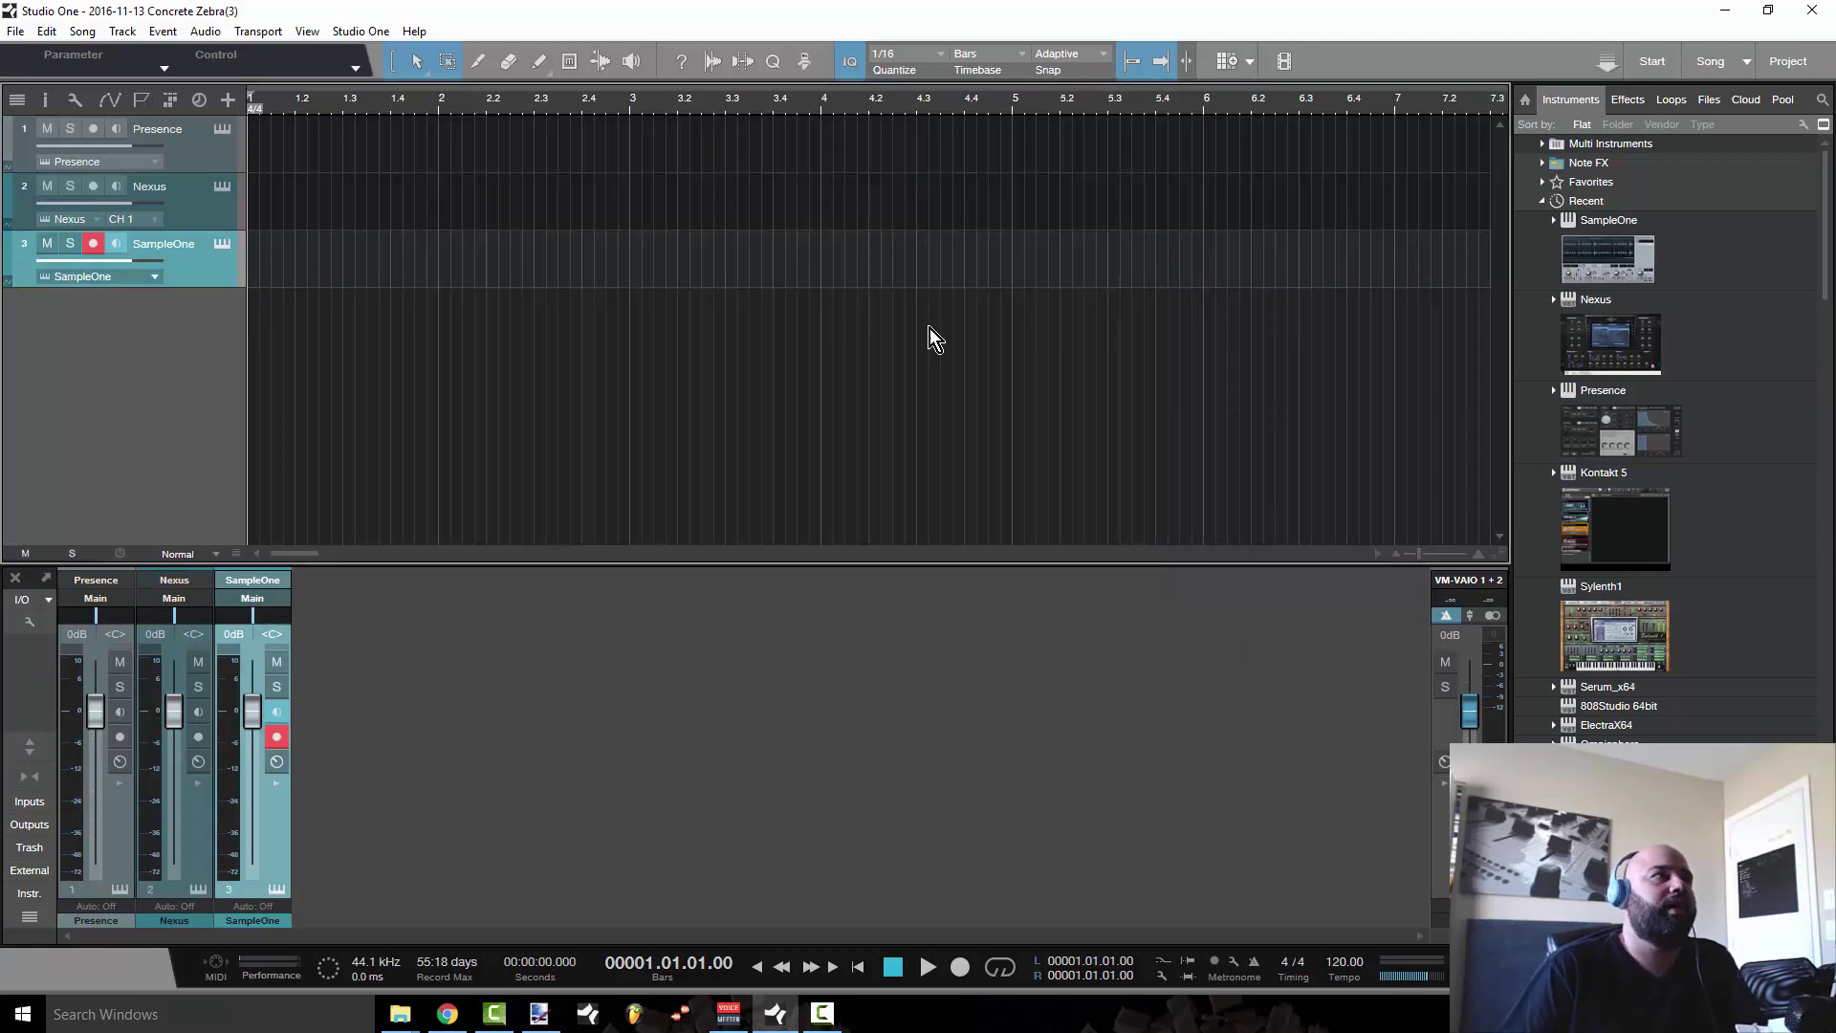
- Toggle and resize the Outputs area, check Trash, then list External devices Komplete Kontrol and Fantom of The Zebra
{"action": "left_click", "coordinate": [43, 828]}
{"action": "left_click", "coordinate": [43, 828]}
{"action": "left_click", "coordinate": [43, 829]}
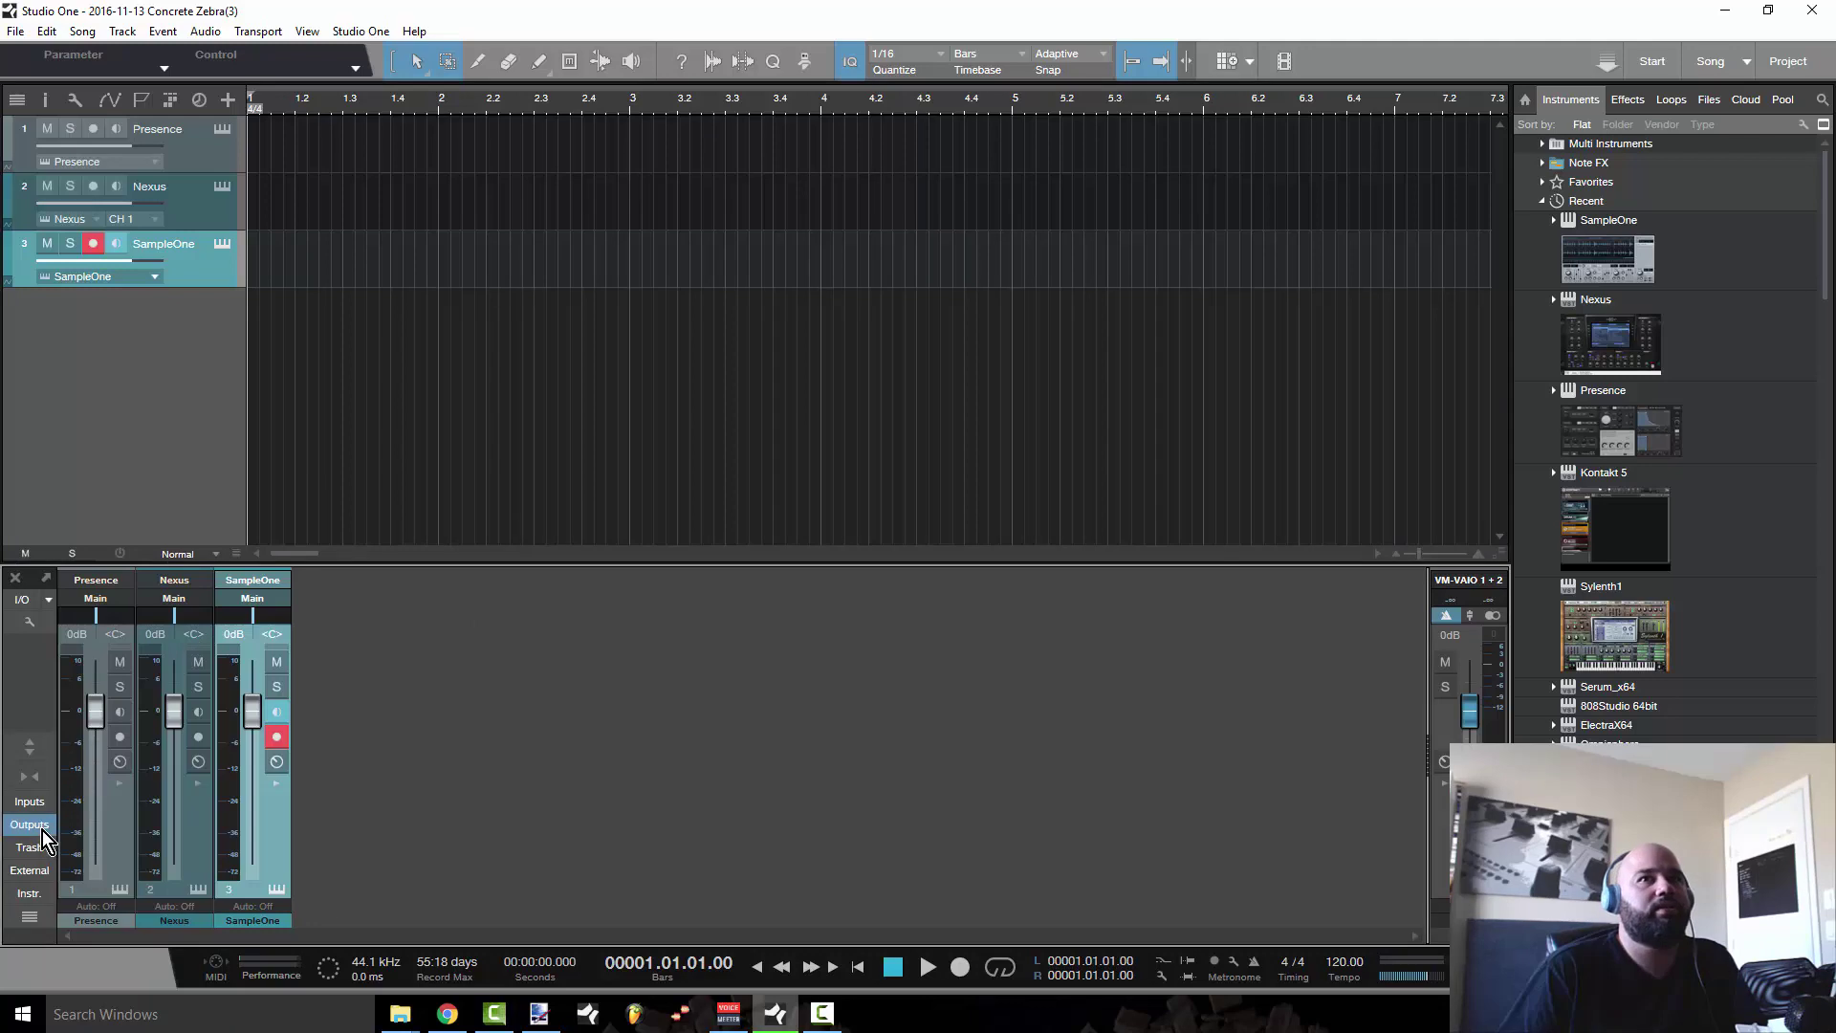
{"action": "left_click_drag", "start_coordinate": [1426, 748], "coordinate": [1254, 742]}
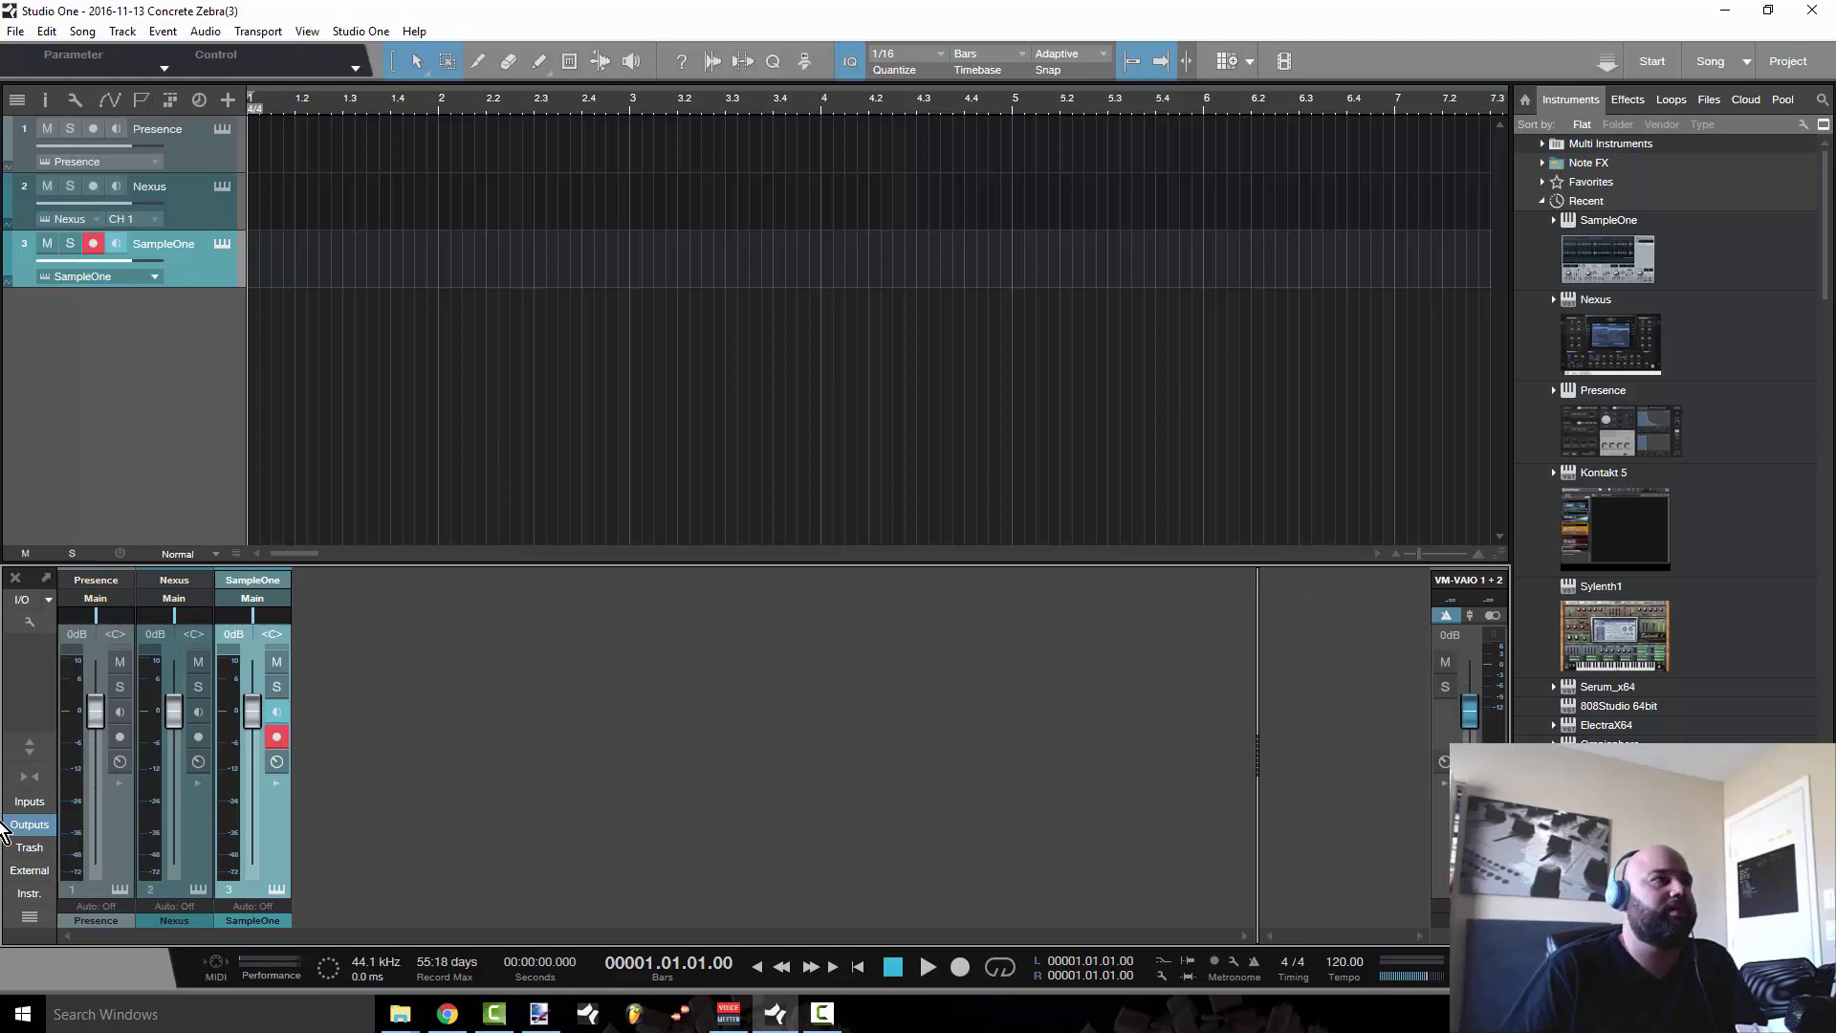
{"action": "left_click", "coordinate": [42, 824]}
{"action": "left_click", "coordinate": [30, 848]}
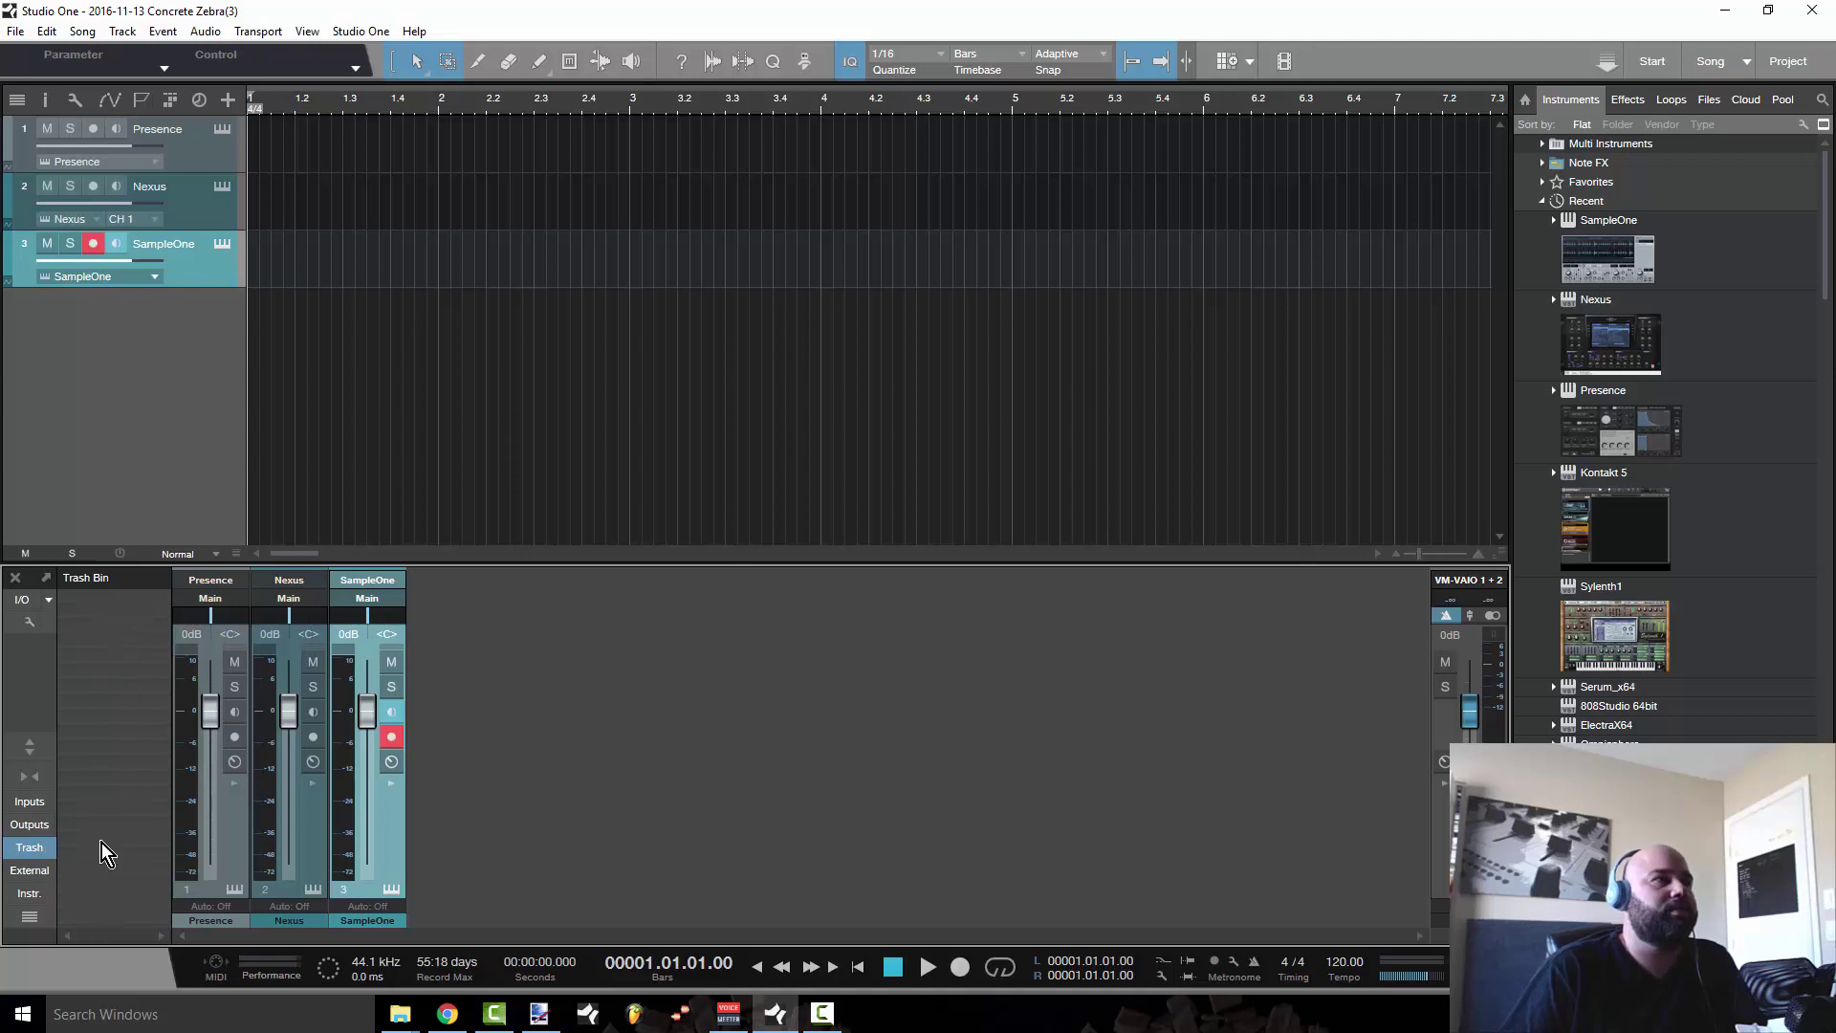
{"action": "left_click", "coordinate": [37, 874]}
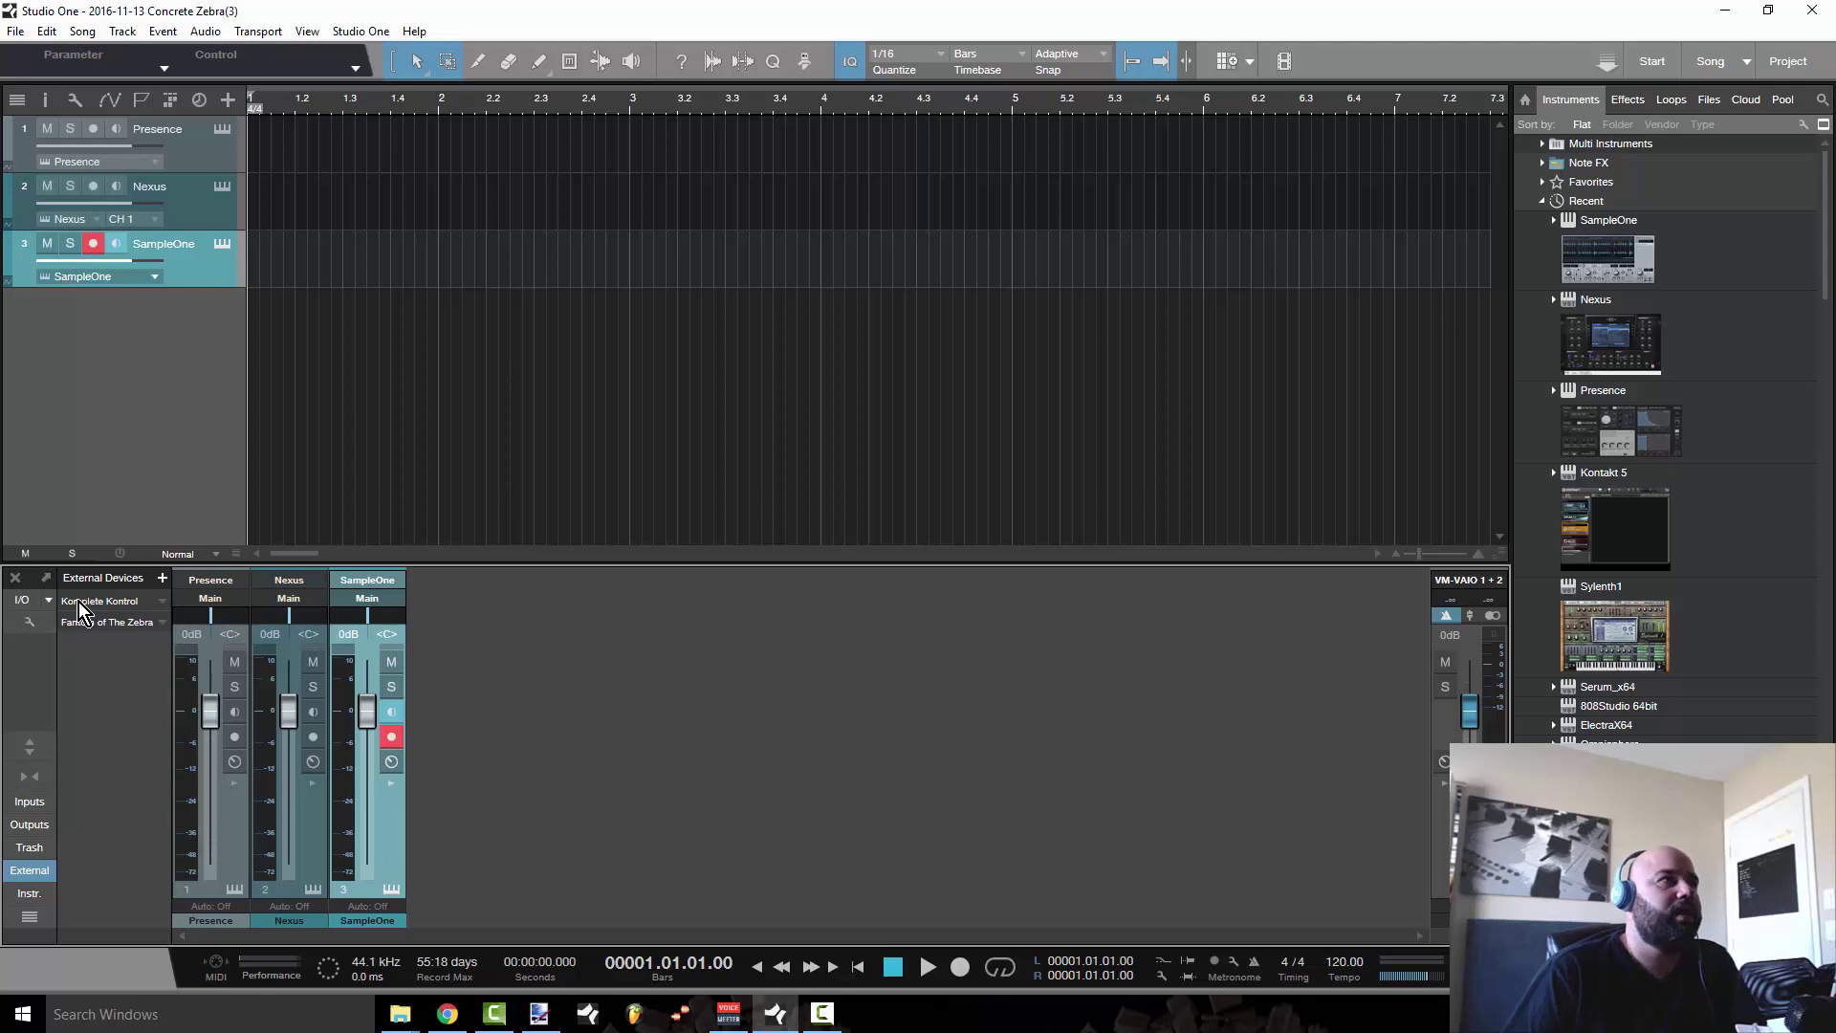
{"action": "left_click", "coordinate": [161, 605]}
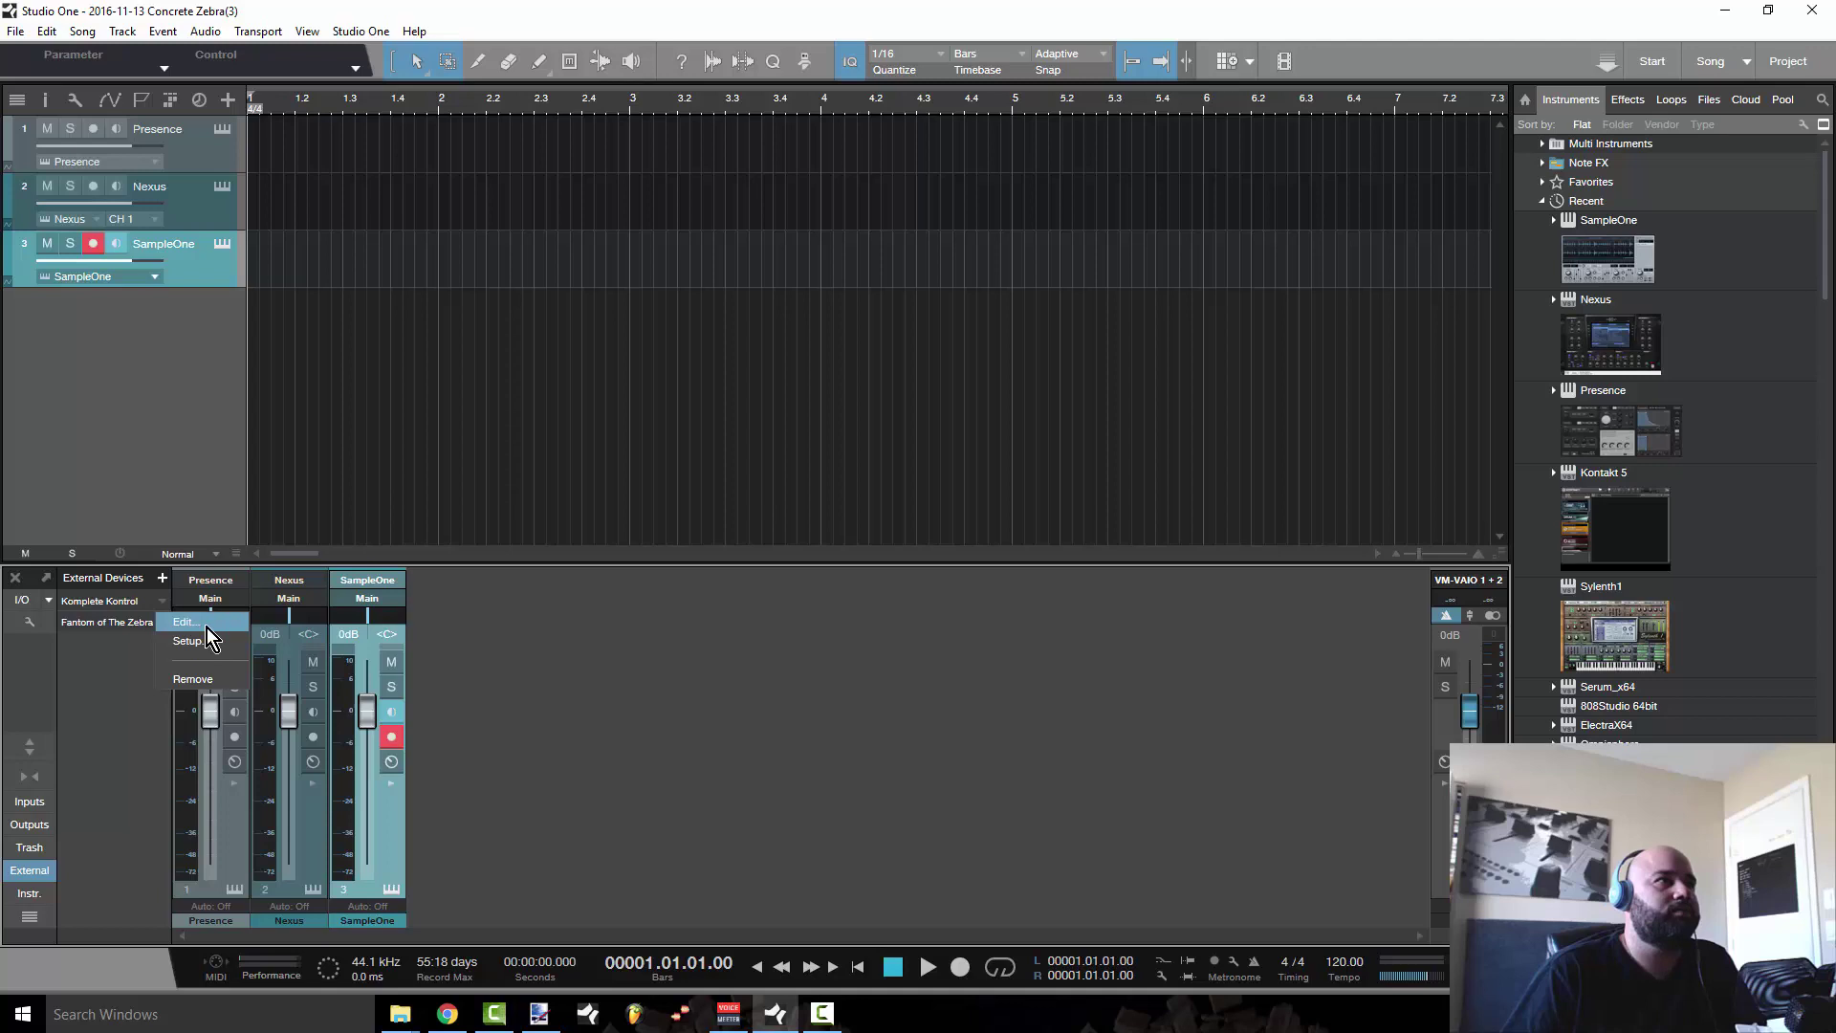
{"action": "left_click", "coordinate": [205, 623]}
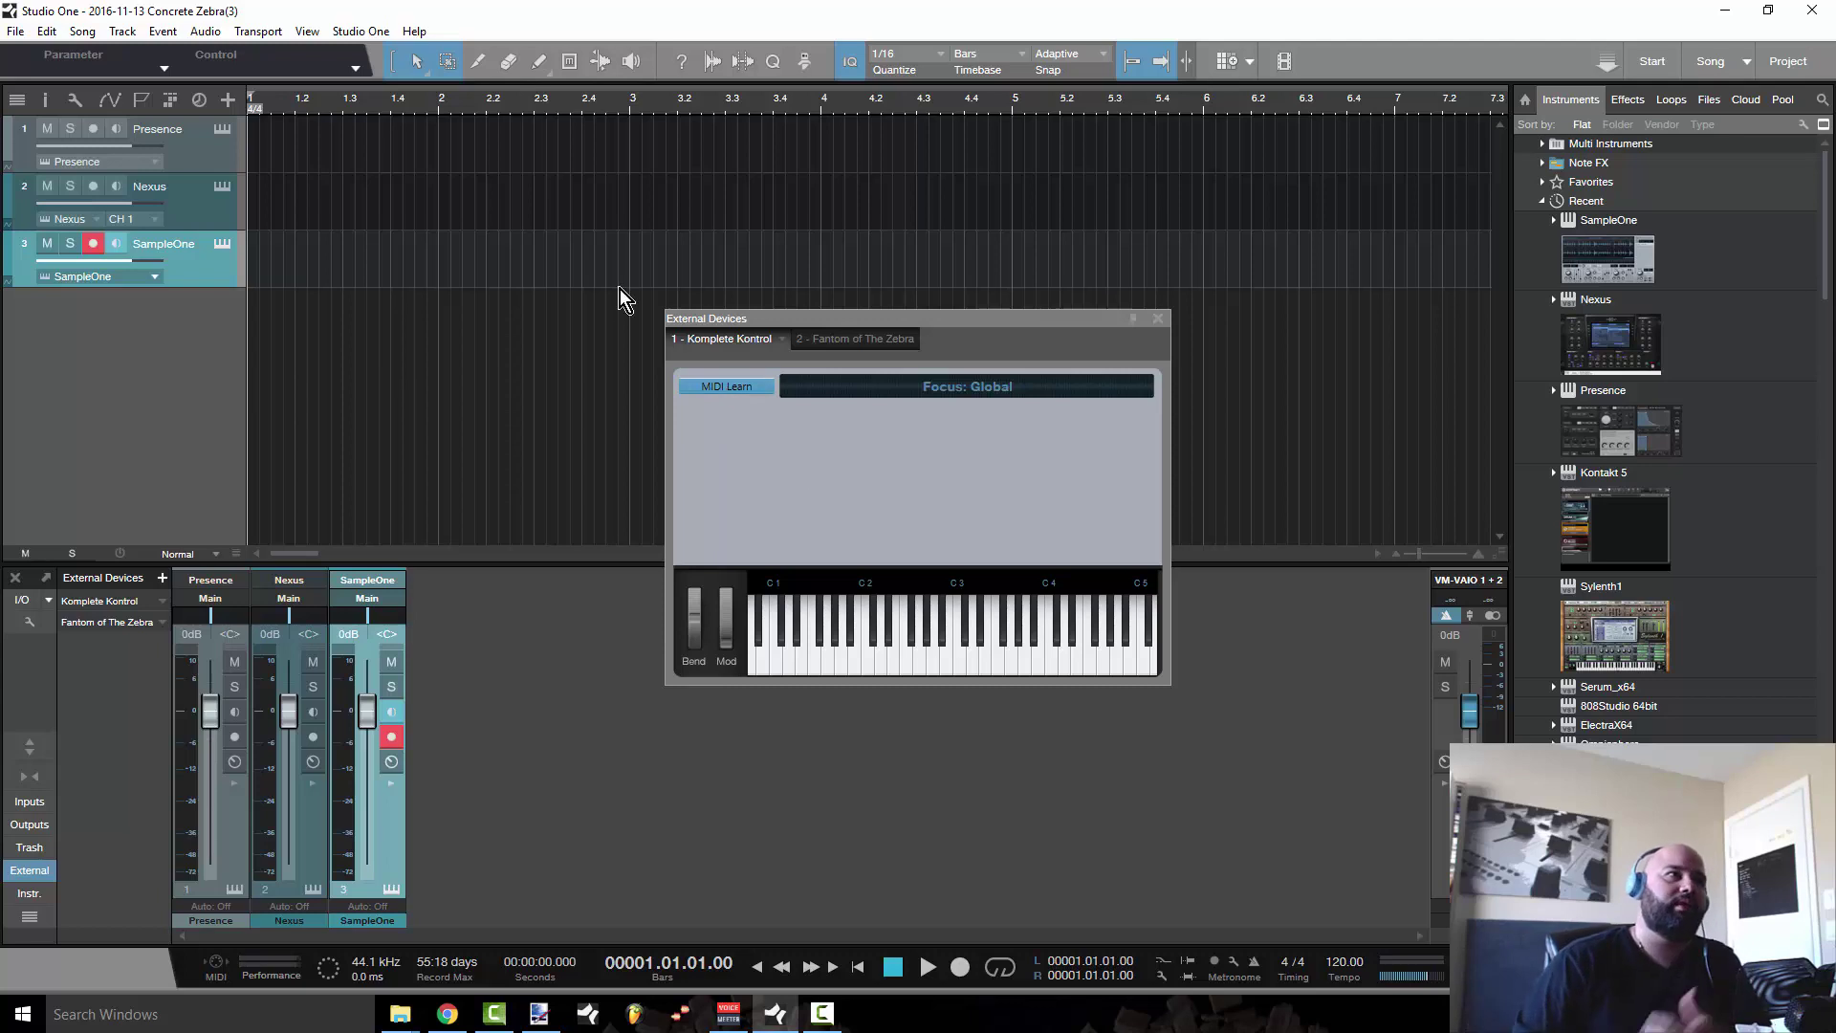
{"action": "left_click", "coordinate": [1158, 318]}
{"action": "left_click", "coordinate": [44, 894]}
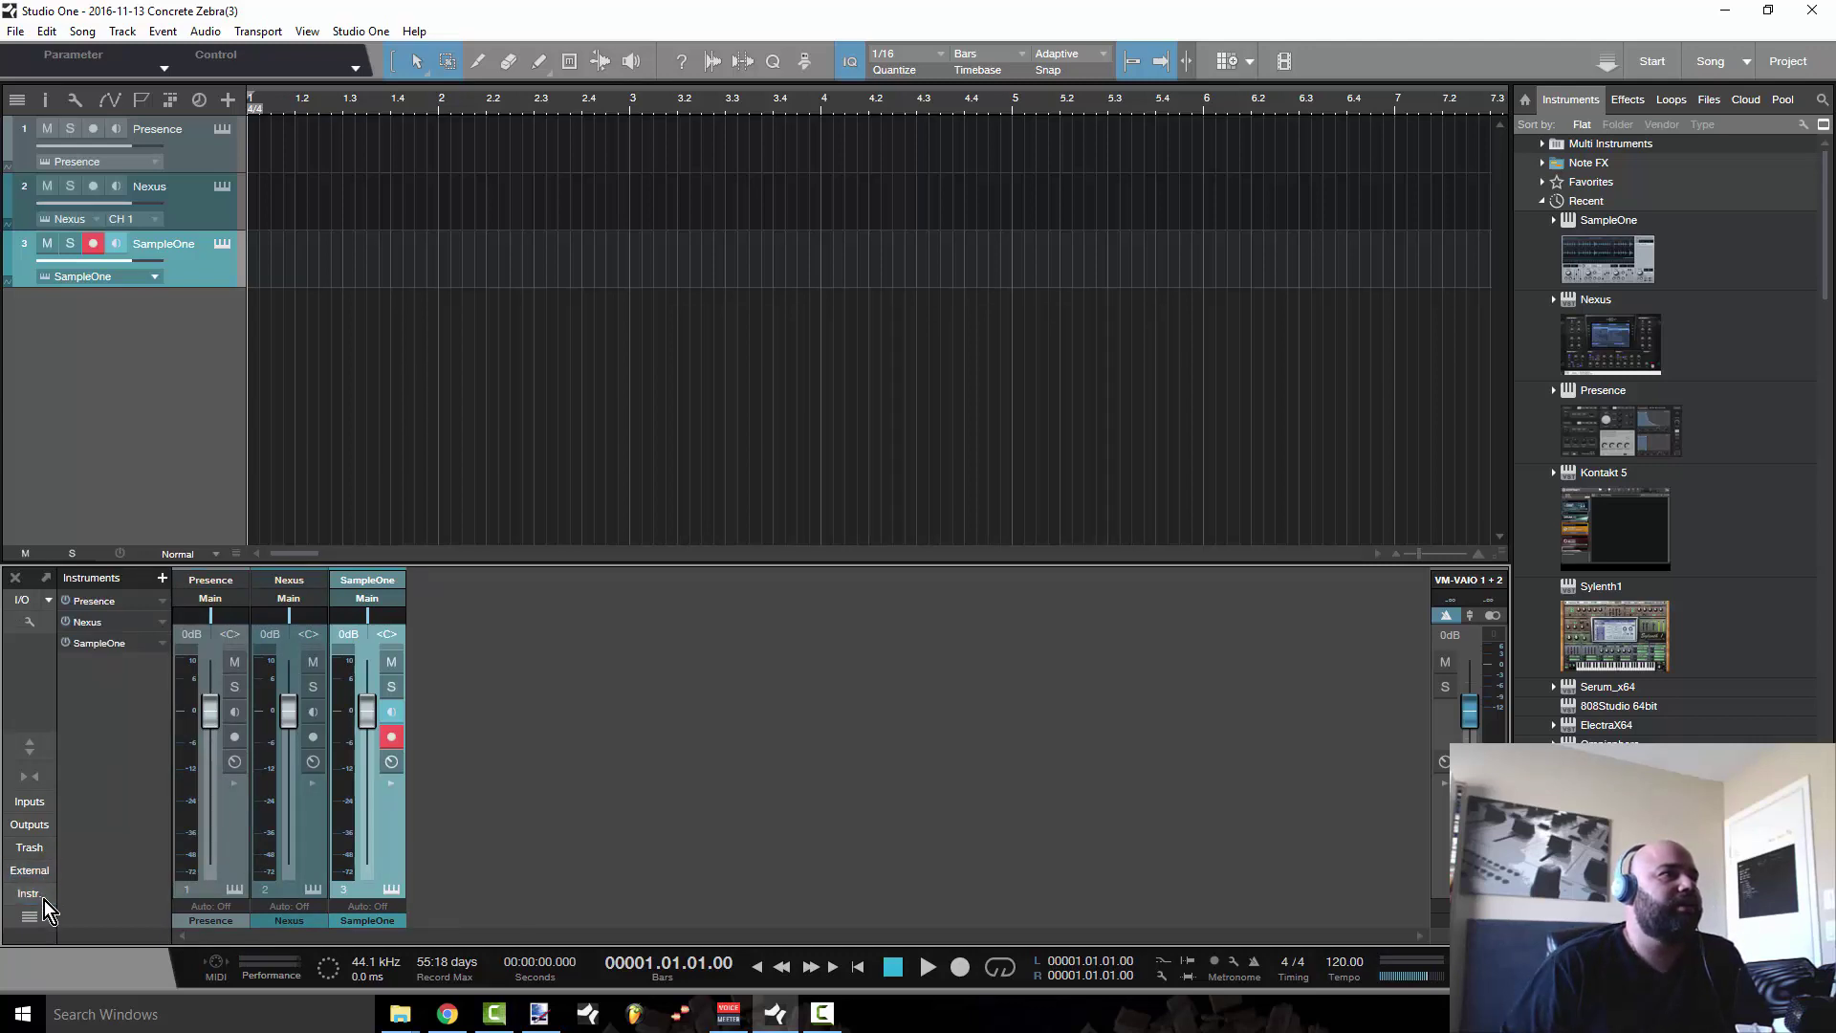
{"action": "left_click", "coordinate": [44, 899]}
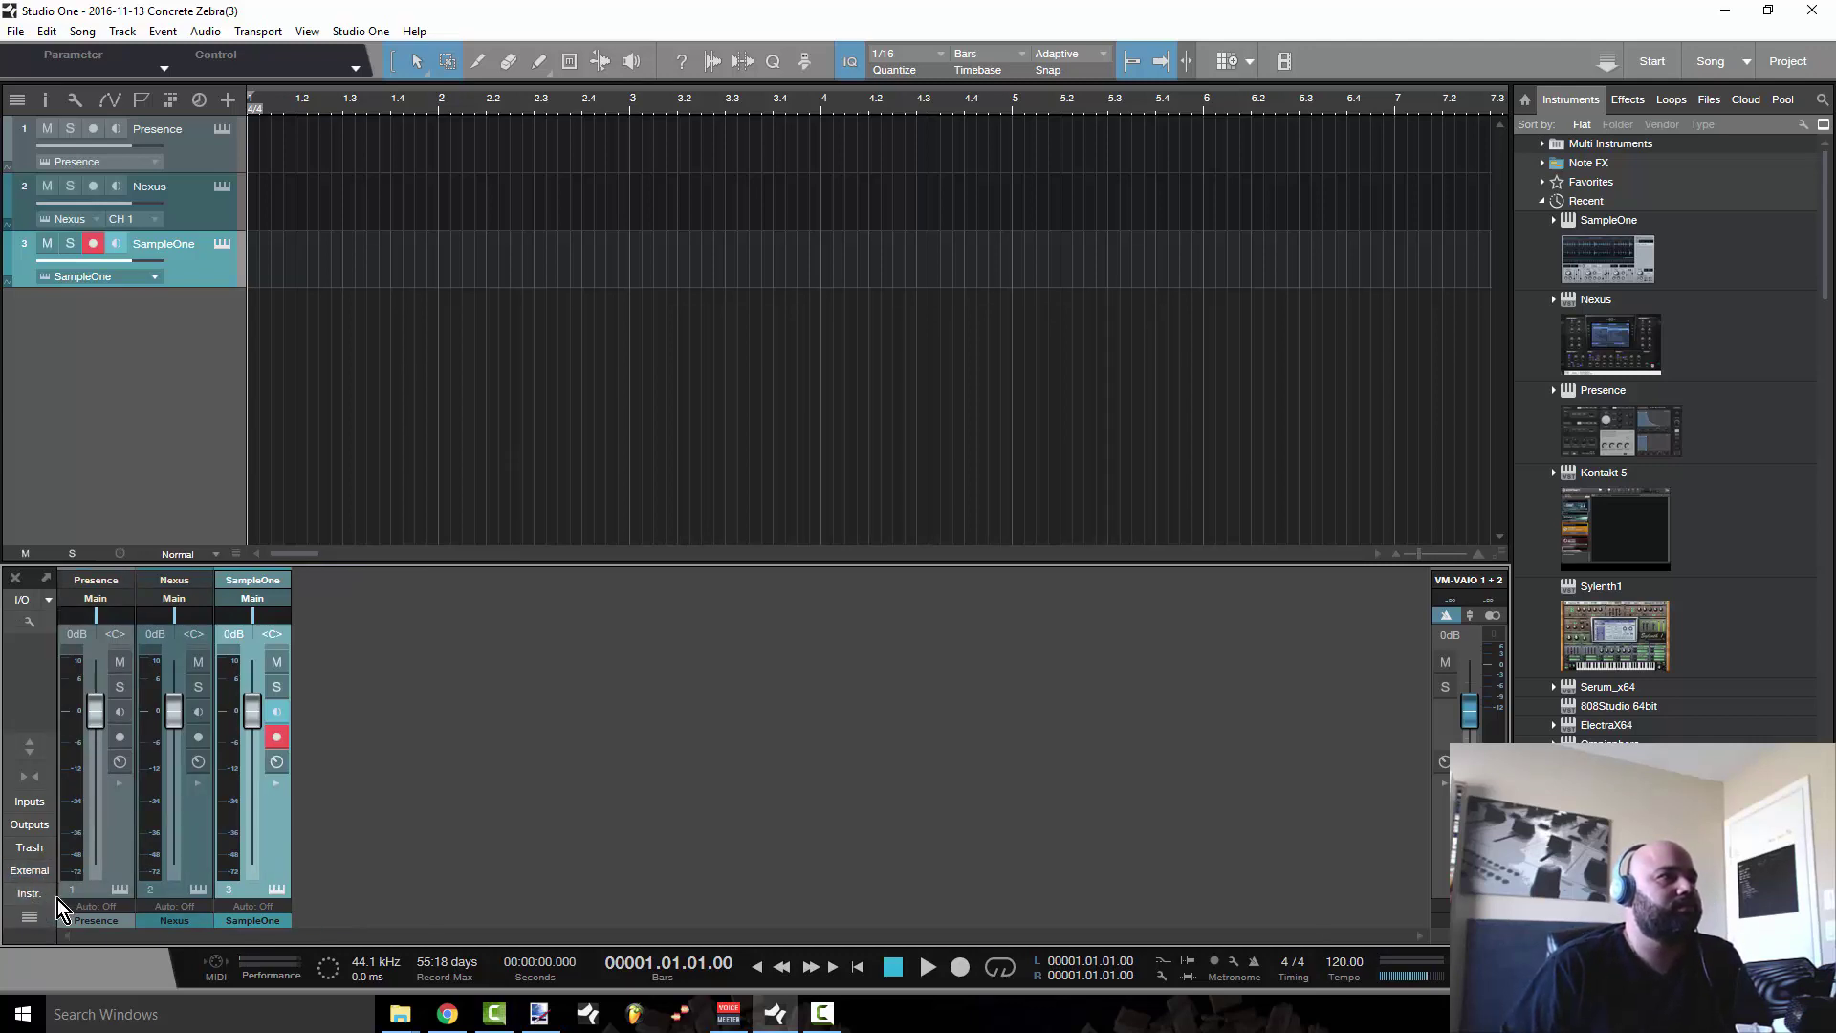
- Show the mixer's Instr. list with Presence, Nexus and SampleOne
{"action": "left_click", "coordinate": [44, 895]}
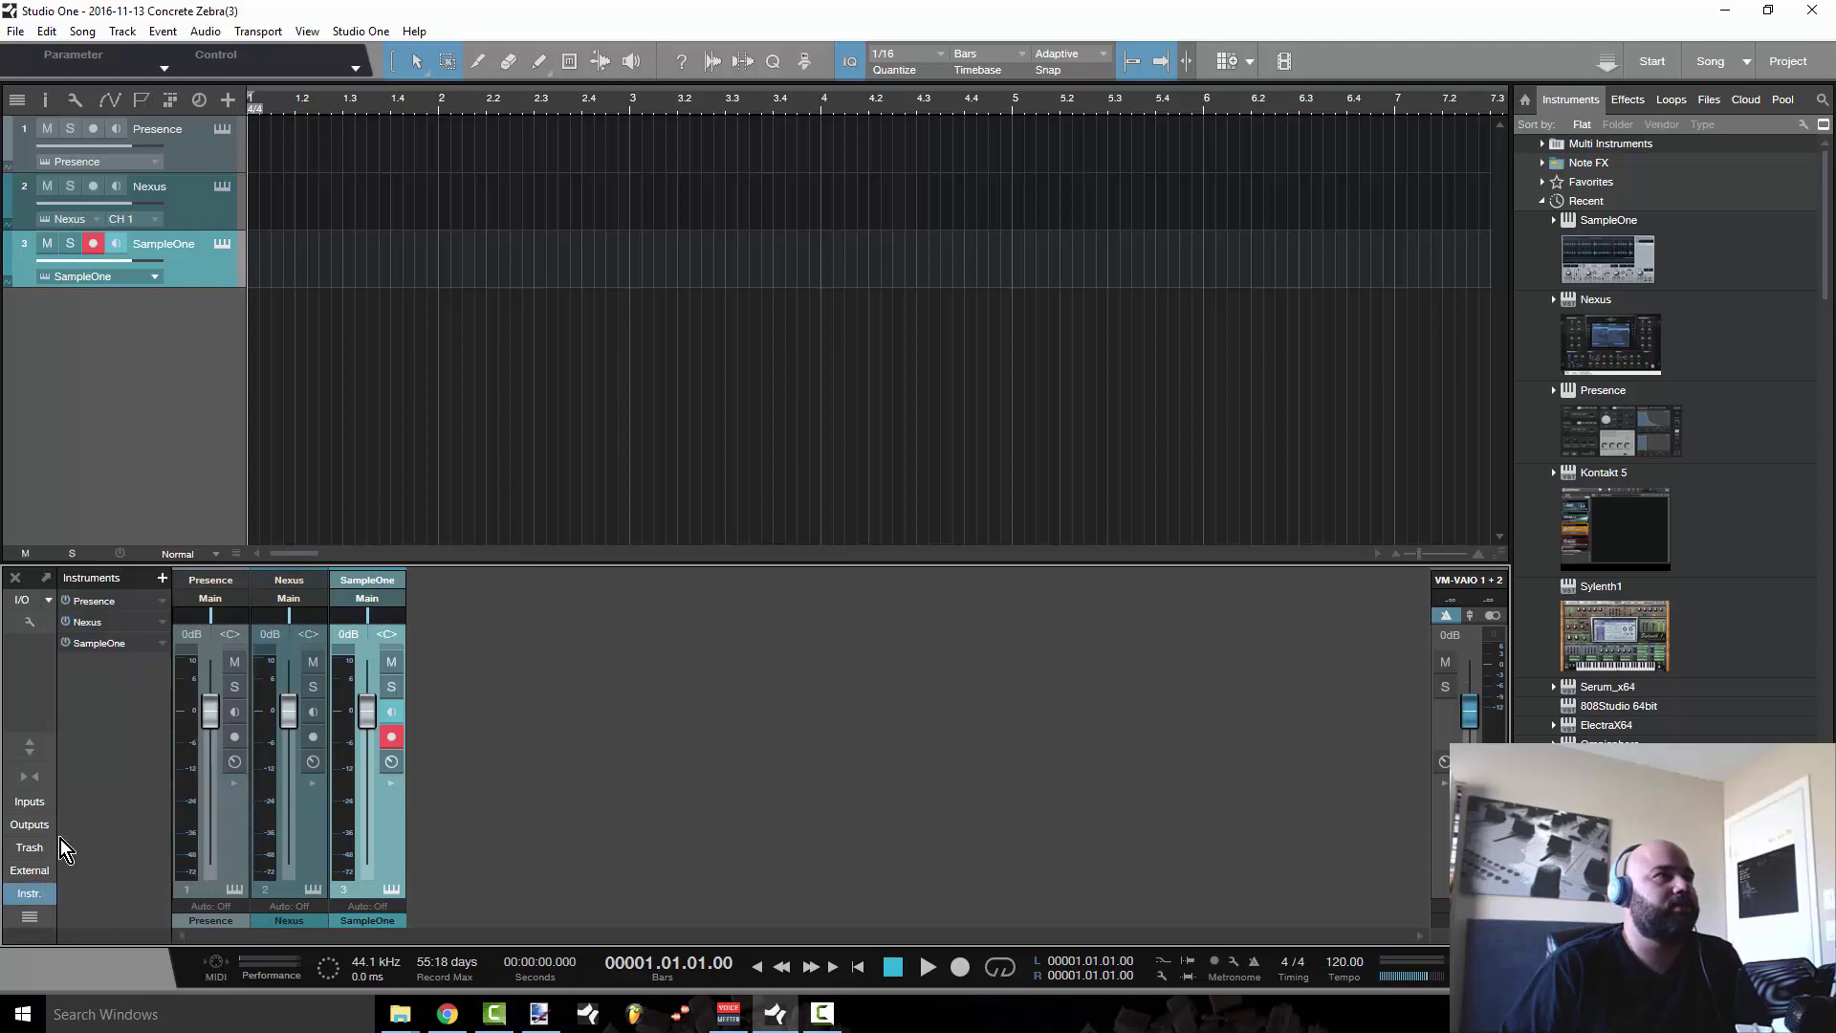
{"action": "left_click", "coordinate": [38, 887]}
{"action": "left_click", "coordinate": [38, 887]}
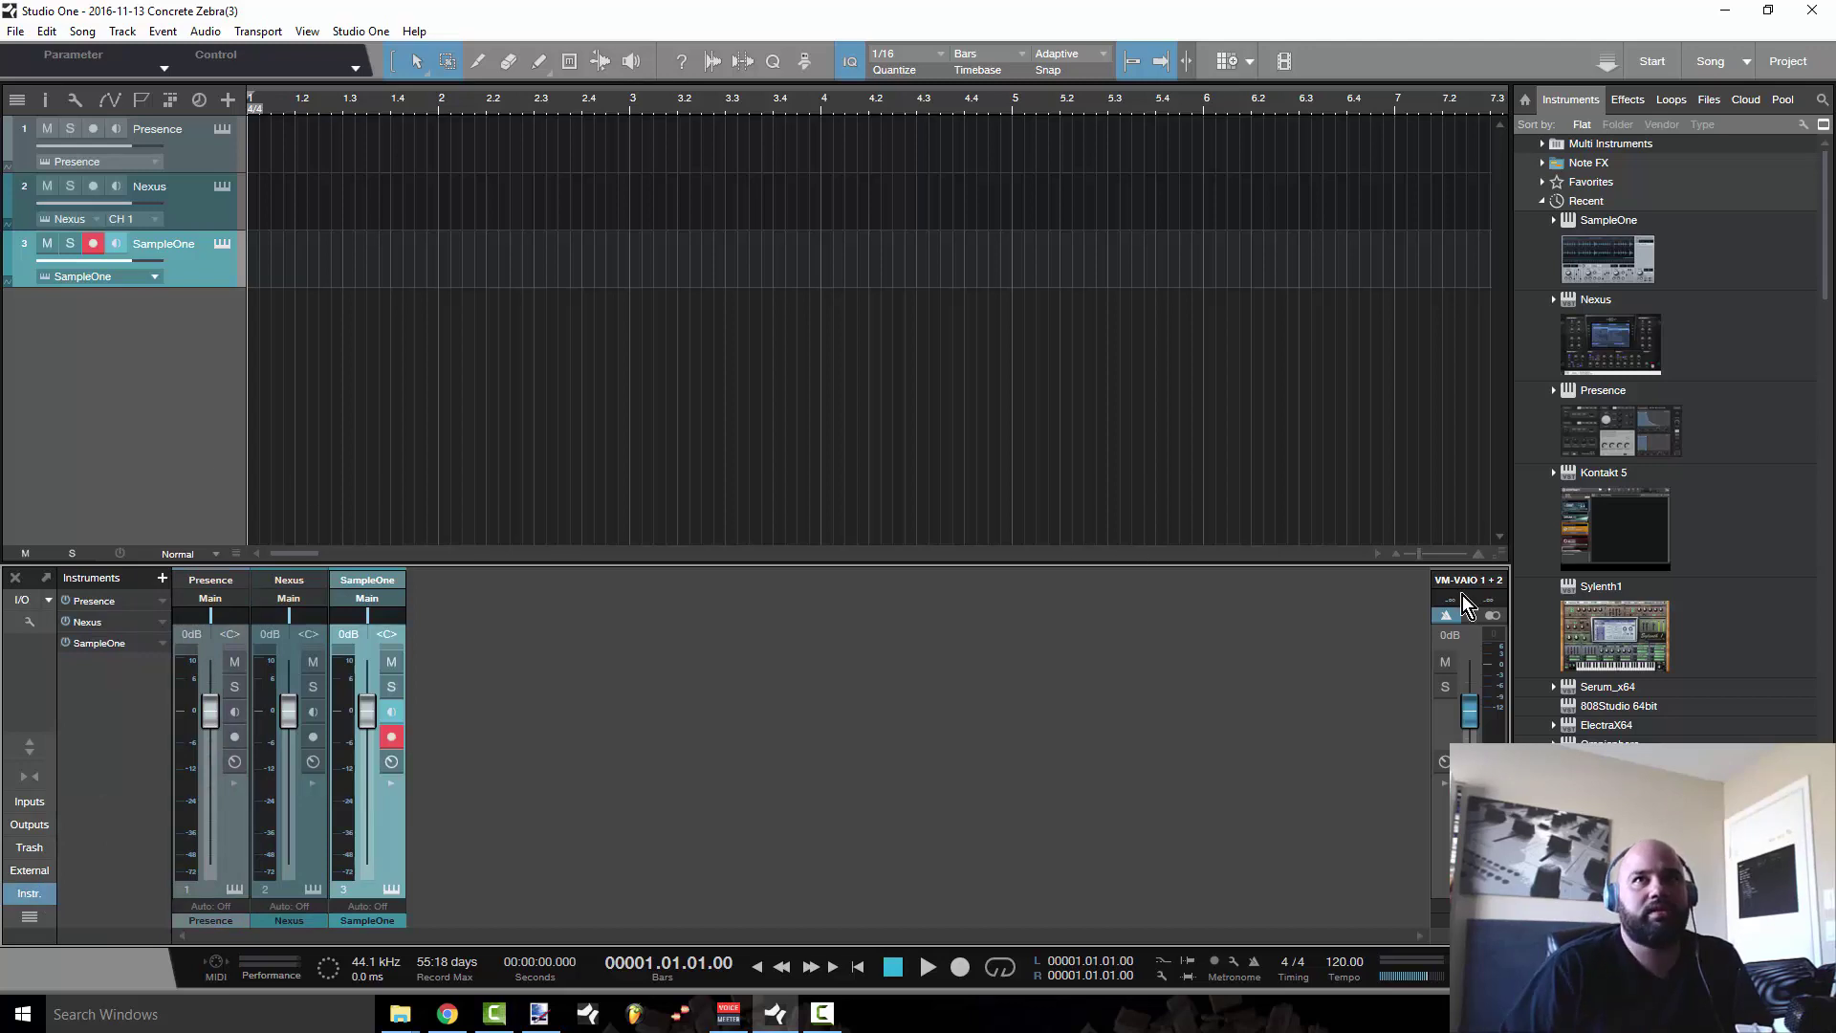
- Scroll the Browser's Instruments list down to Impact
{"action": "scroll", "coordinate": [1687, 547], "scroll_direction": "down", "scroll_amount": 3}
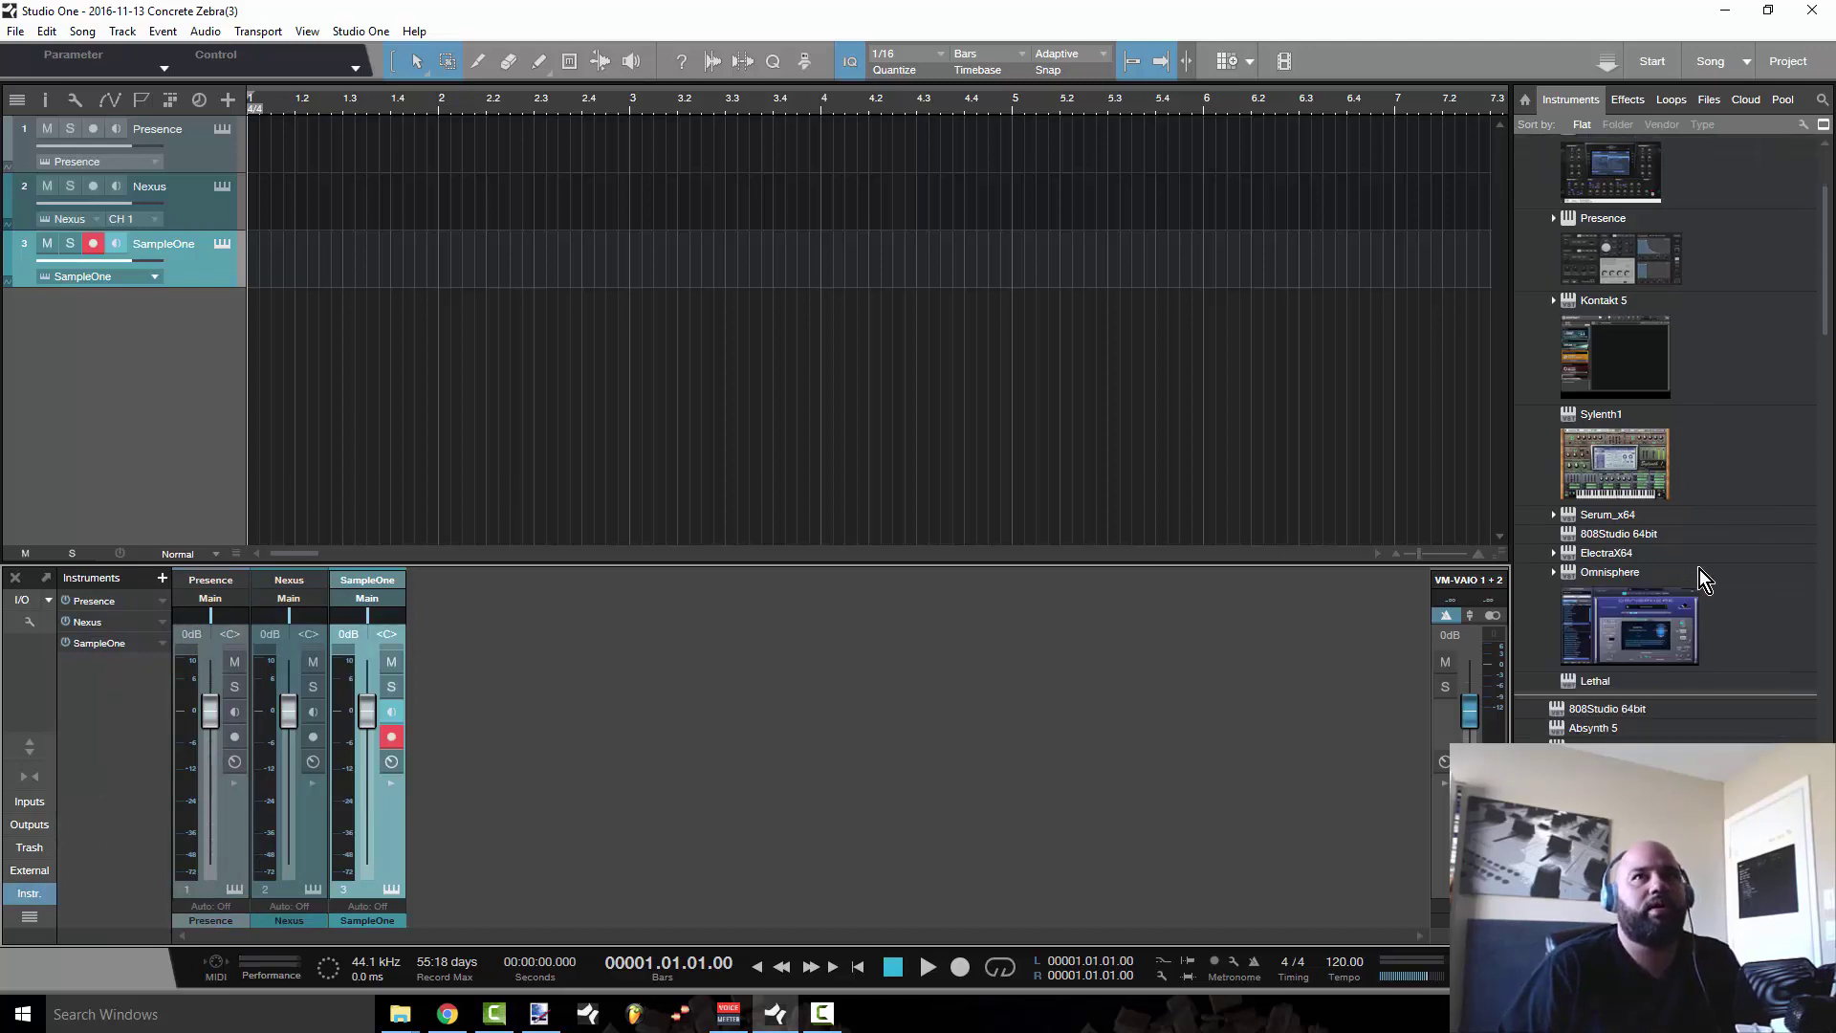
{"action": "scroll", "coordinate": [1700, 571], "scroll_direction": "down", "scroll_amount": 7}
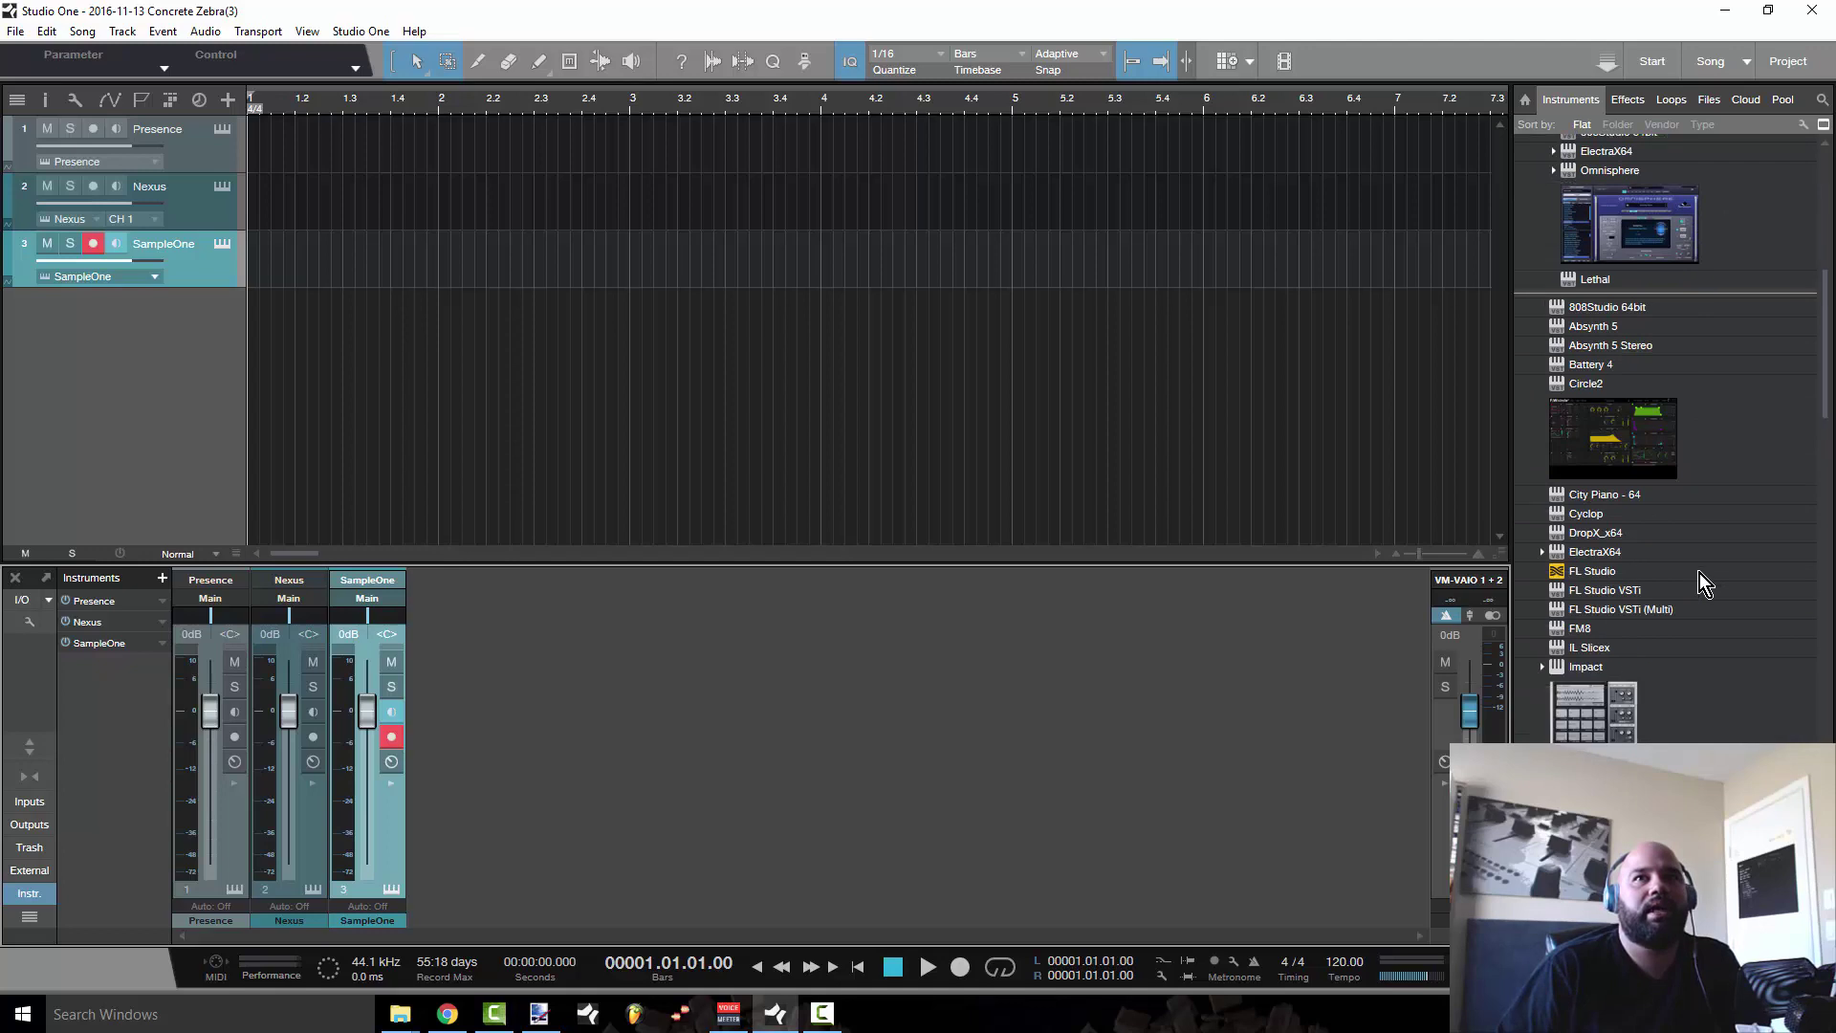
{"action": "scroll", "coordinate": [1700, 572], "scroll_direction": "down", "scroll_amount": 3}
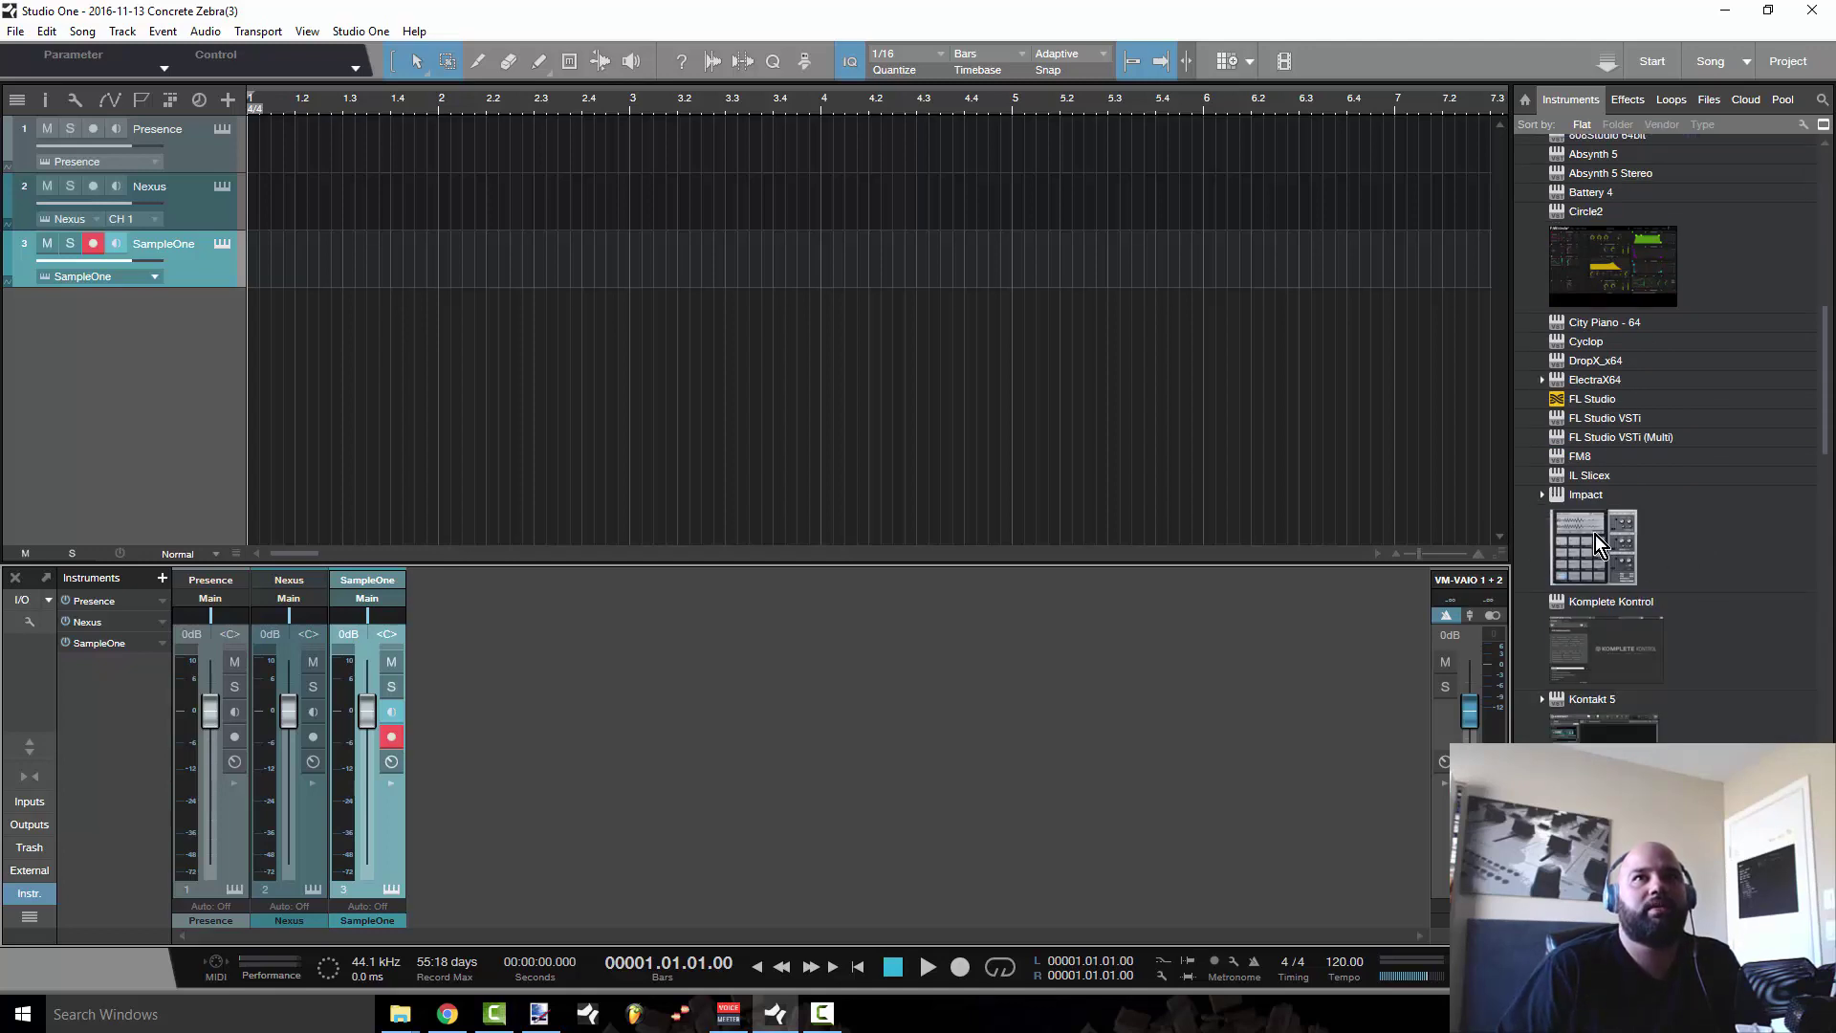
- Add the Impact instrument to the song and list its output channels in the Instruments panel
{"action": "left_click_drag", "start_coordinate": [1595, 535], "coordinate": [113, 696]}
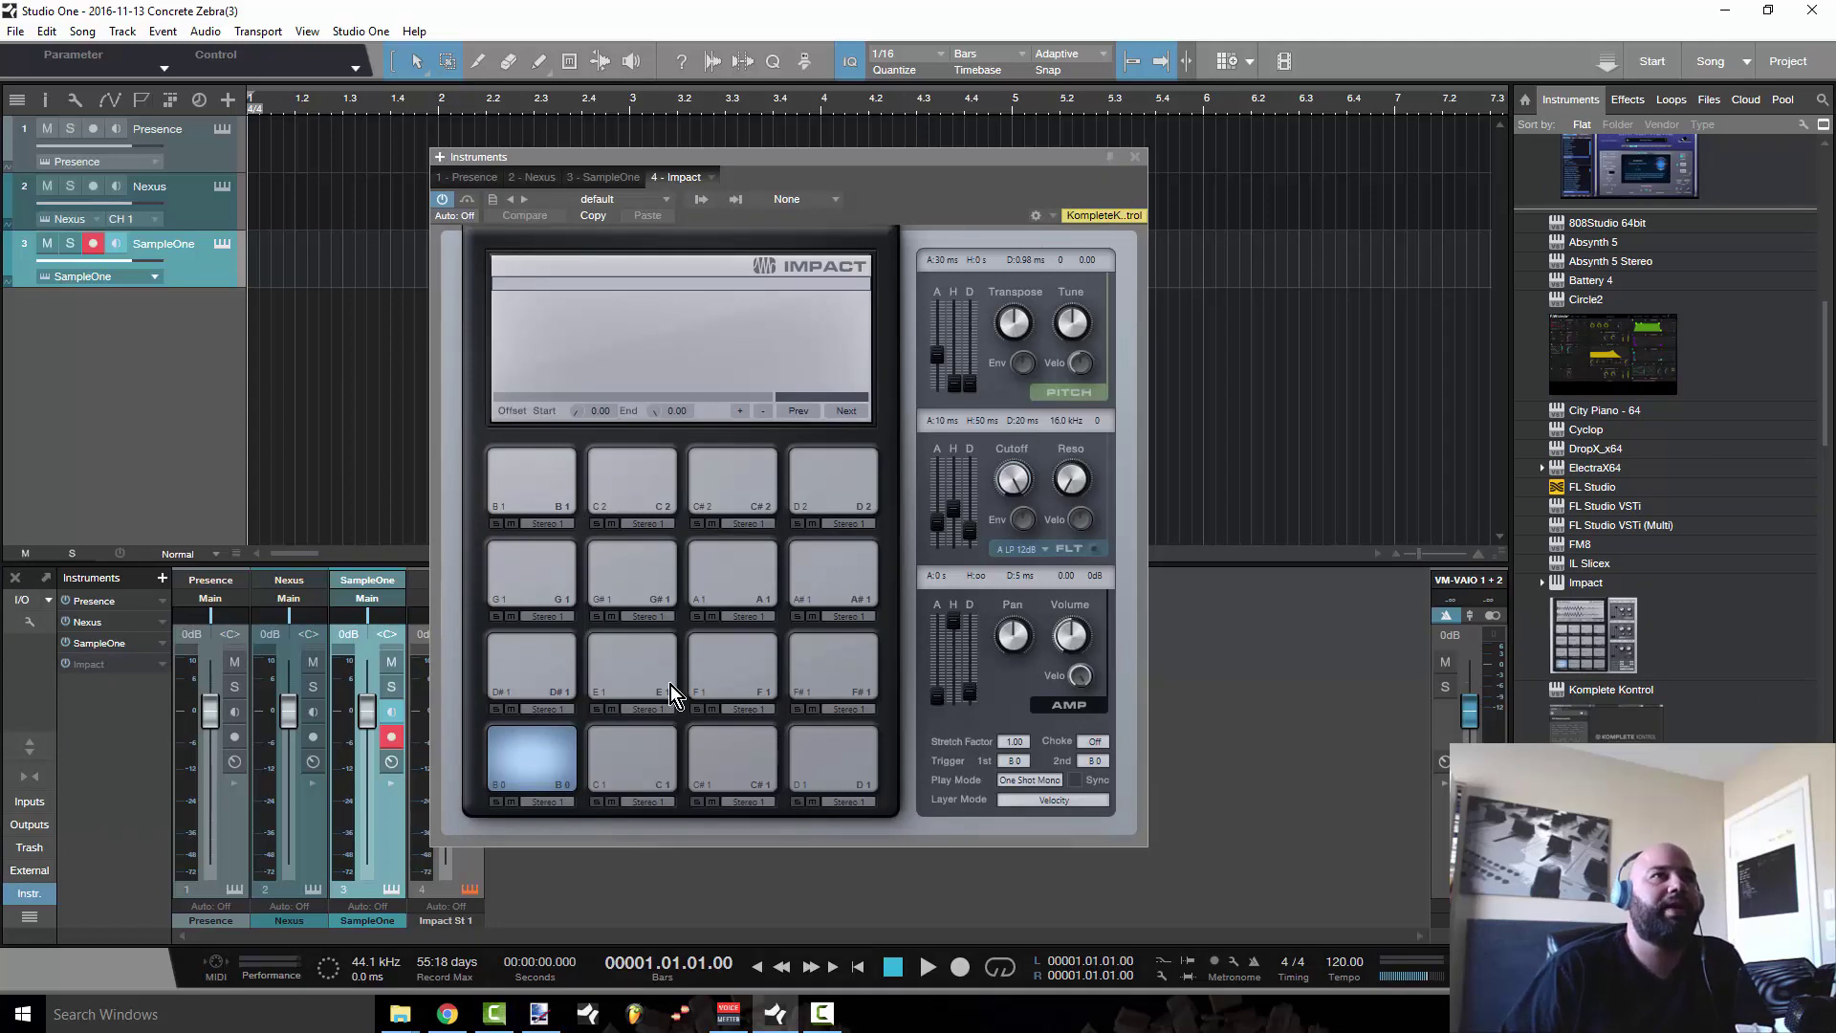
{"action": "left_click", "coordinate": [1137, 158]}
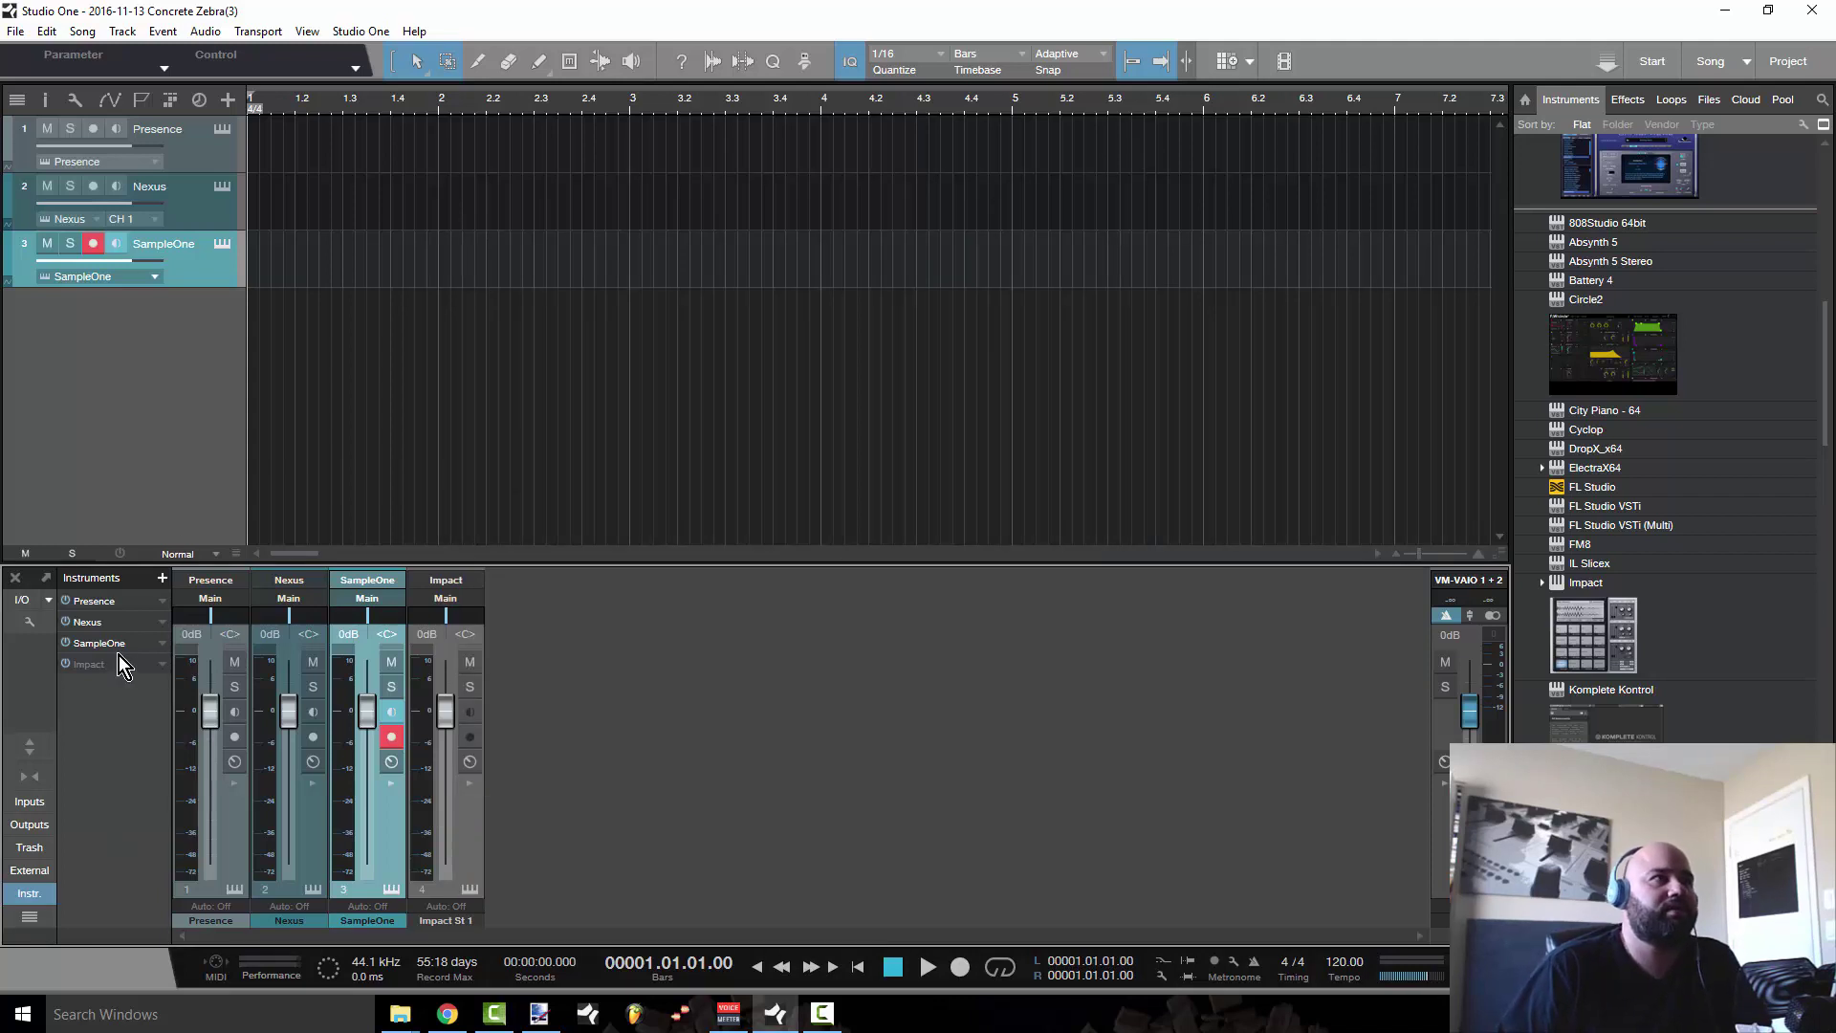
{"action": "left_click", "coordinate": [161, 664]}
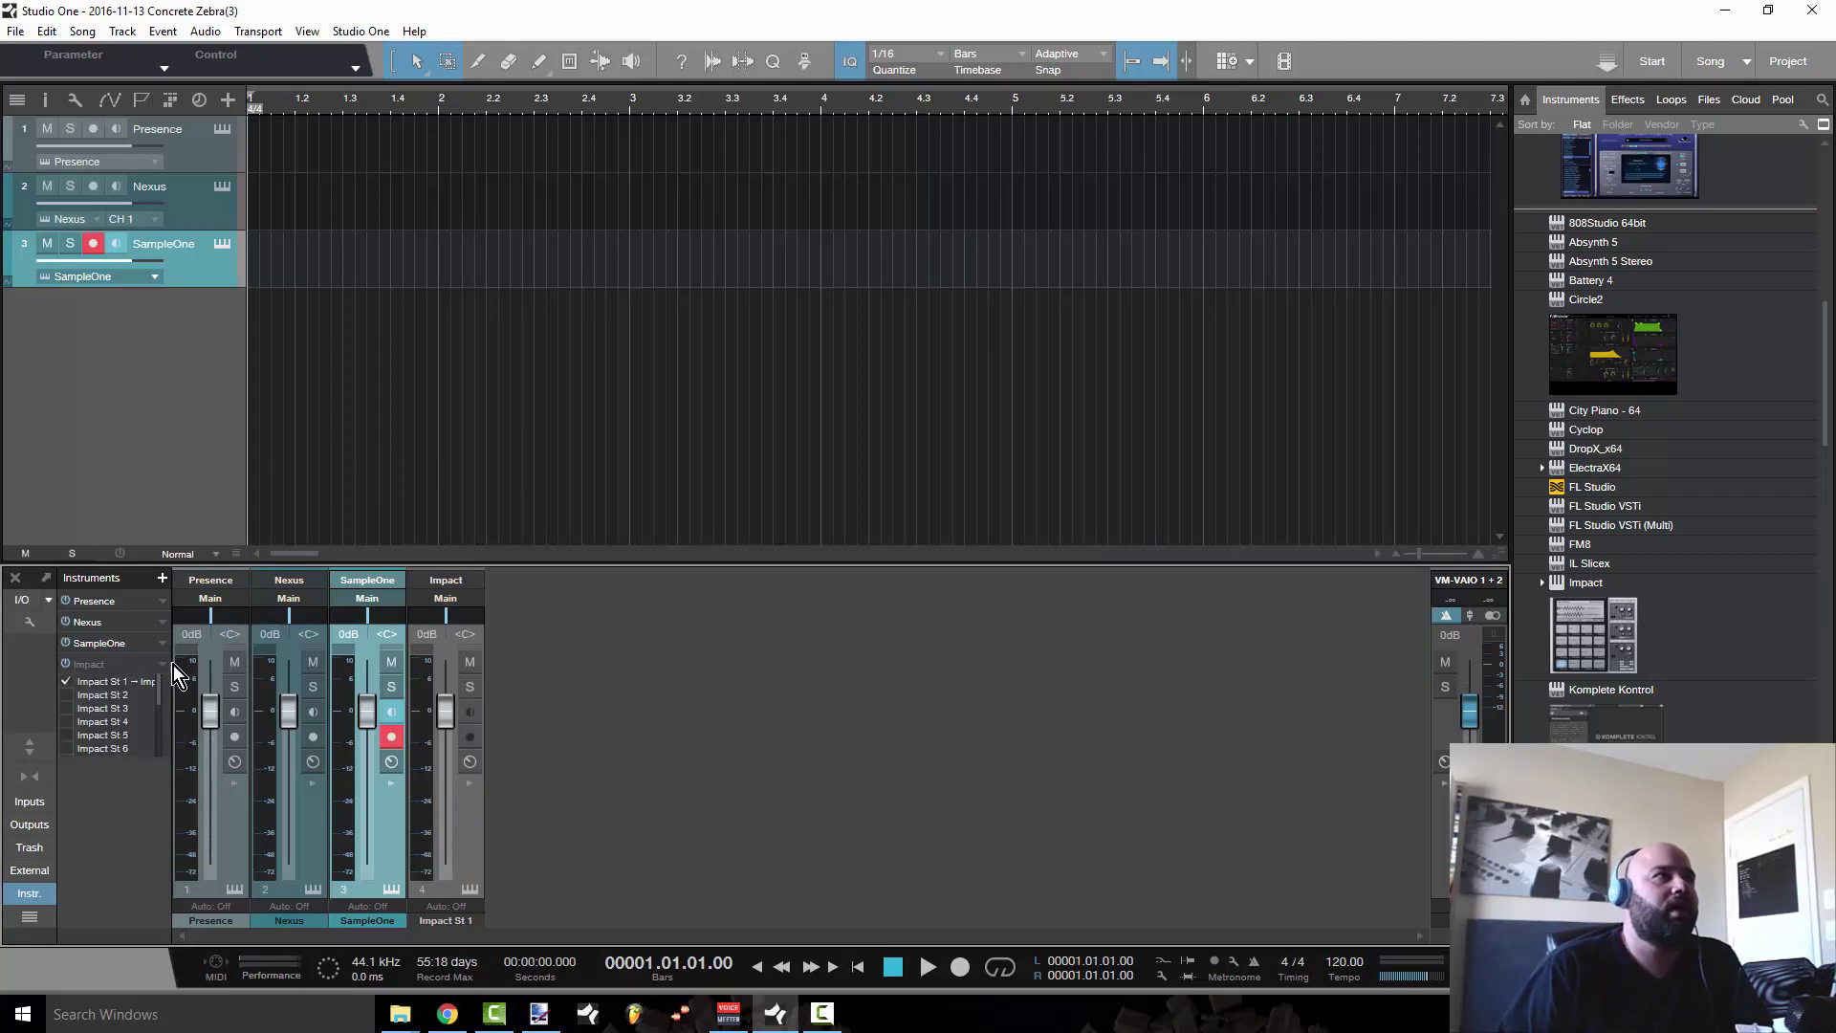
{"action": "left_click", "coordinate": [36, 897]}
{"action": "left_click", "coordinate": [36, 897]}
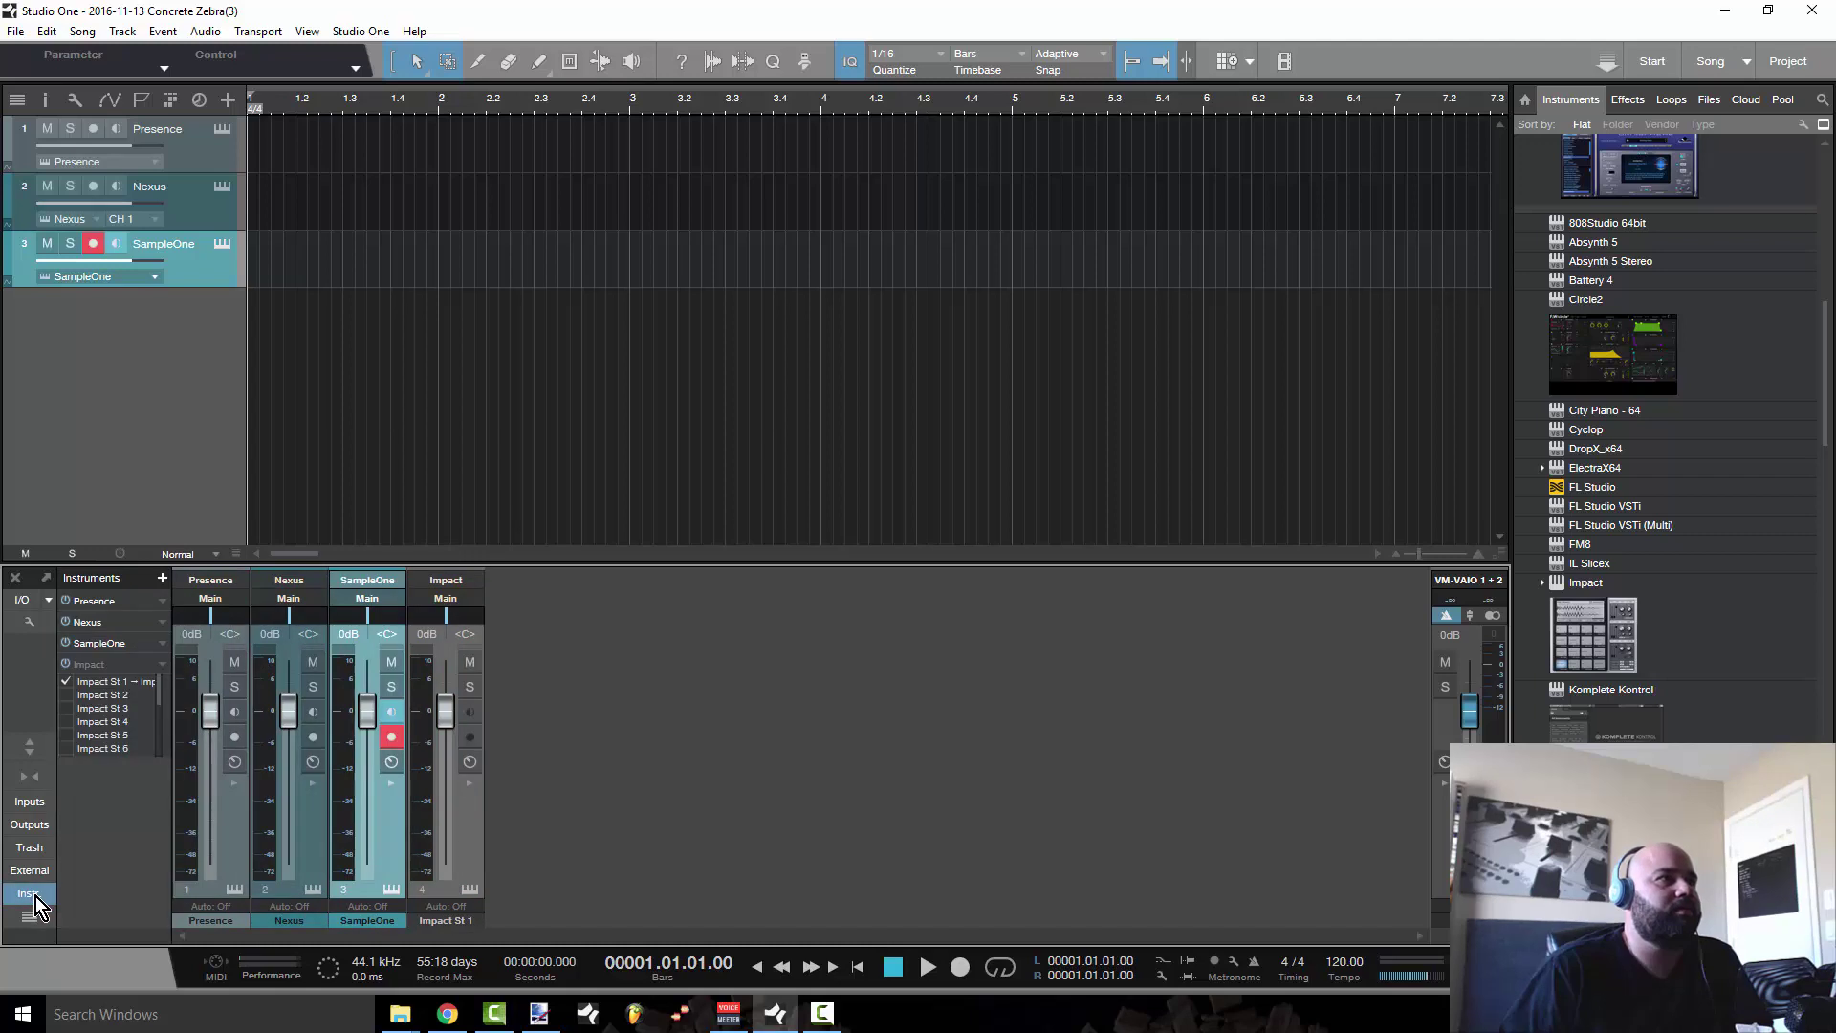
- Add Impact outputs St 2 through St 8 and Mn 1 as mixer channels
{"action": "left_click", "coordinate": [67, 696]}
{"action": "left_click", "coordinate": [66, 708]}
{"action": "left_click", "coordinate": [66, 719]}
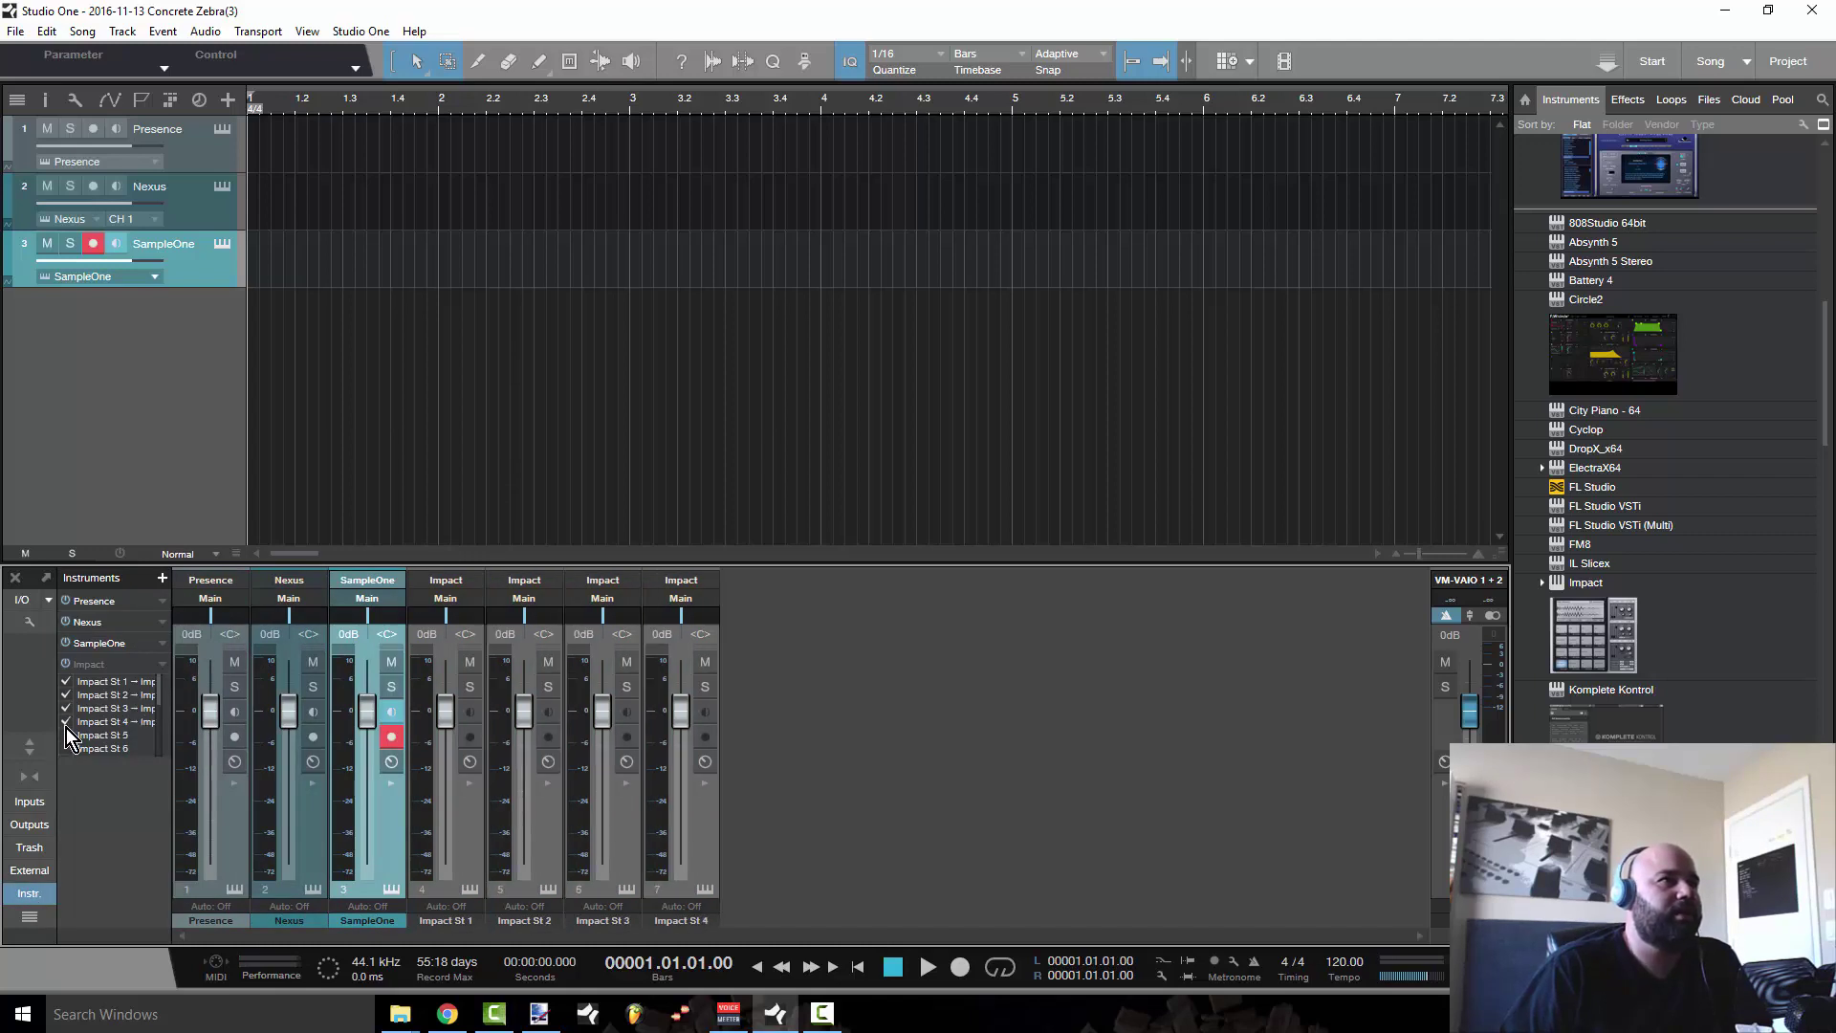
{"action": "left_click", "coordinate": [66, 734]}
{"action": "left_click", "coordinate": [67, 748]}
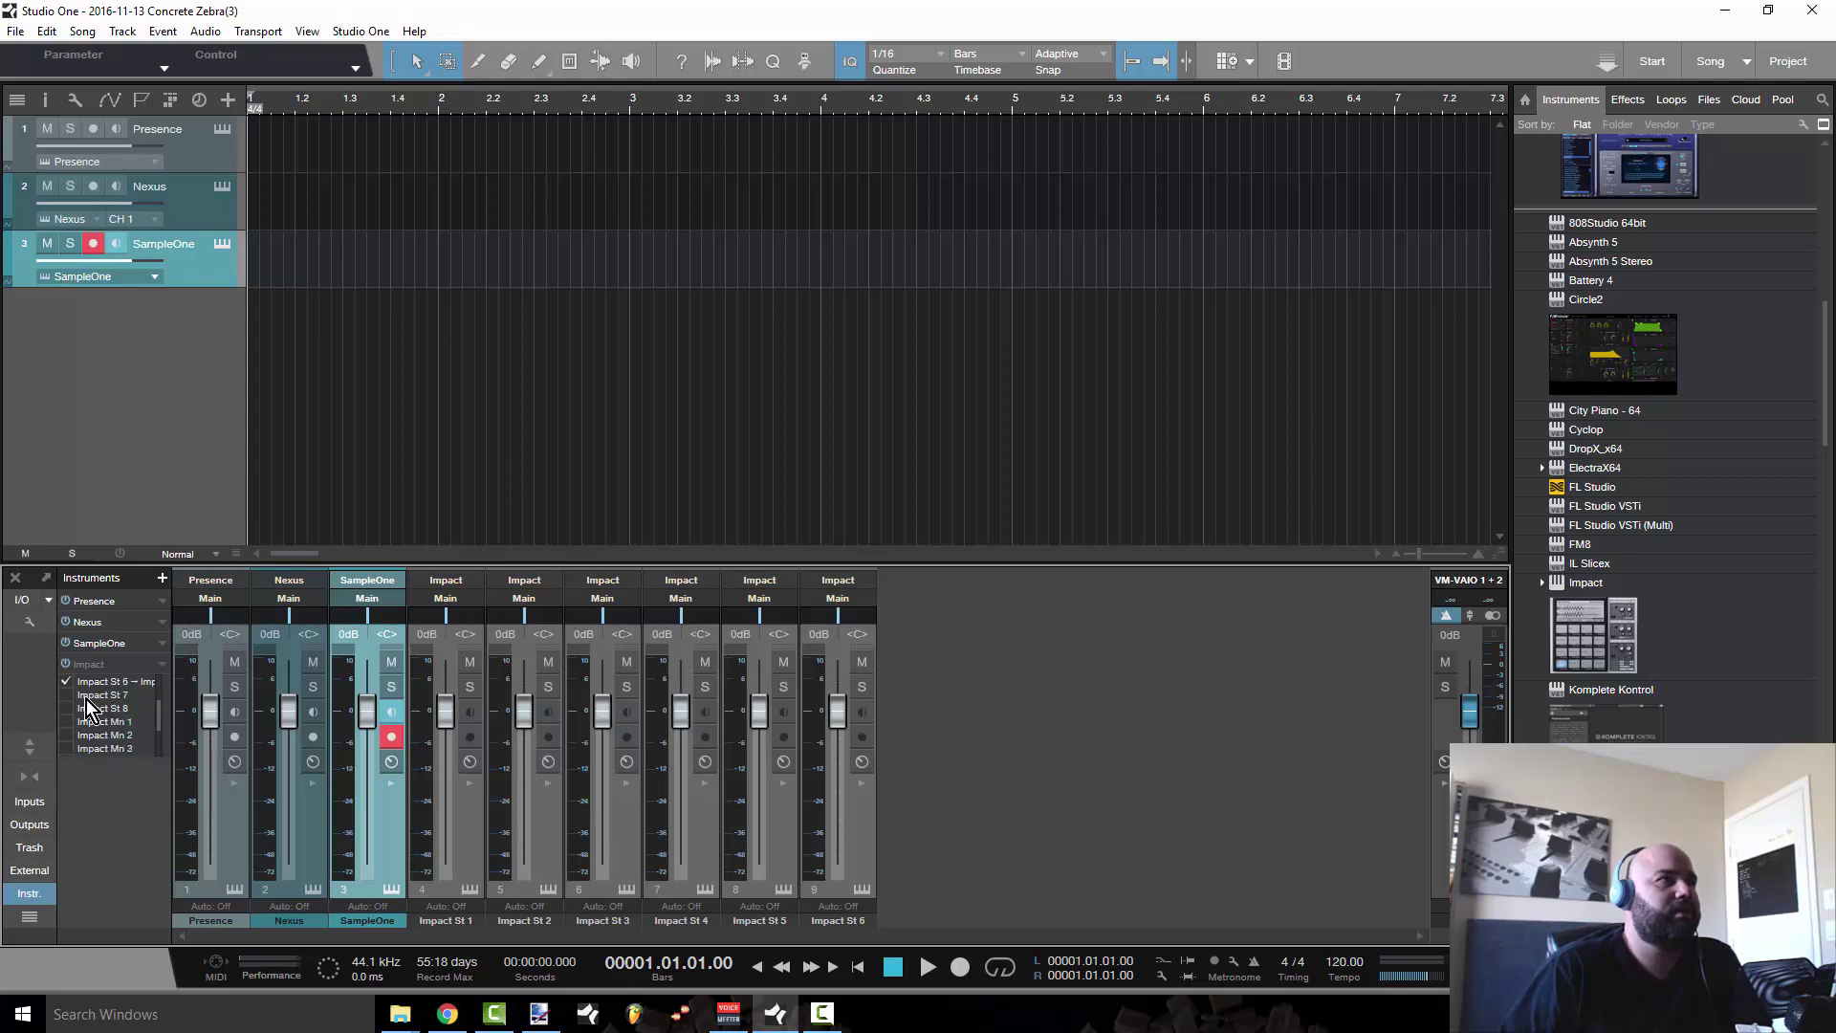
{"action": "left_click", "coordinate": [67, 696]}
{"action": "left_click", "coordinate": [67, 709]}
{"action": "left_click", "coordinate": [67, 721]}
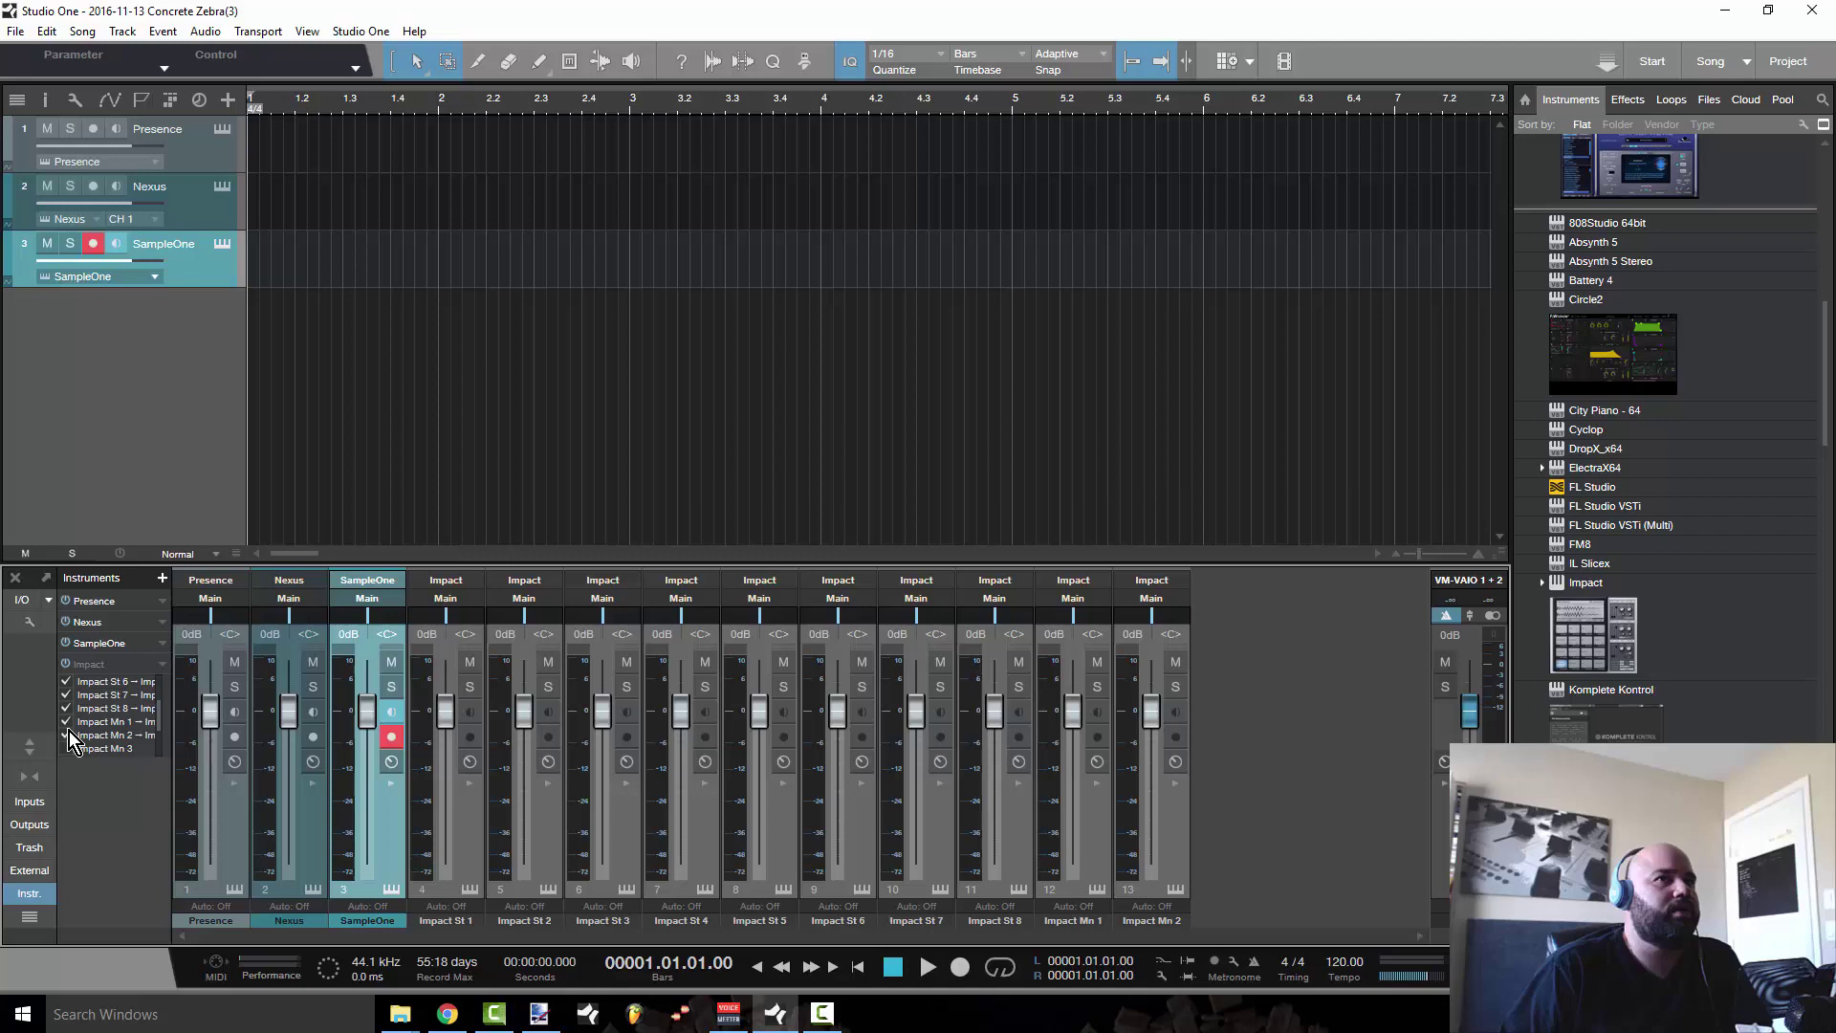
- Remove every Impact output channel, from Mn 2 back to St 1, from the mixer
{"action": "left_click", "coordinate": [69, 736]}
{"action": "left_click", "coordinate": [69, 721]}
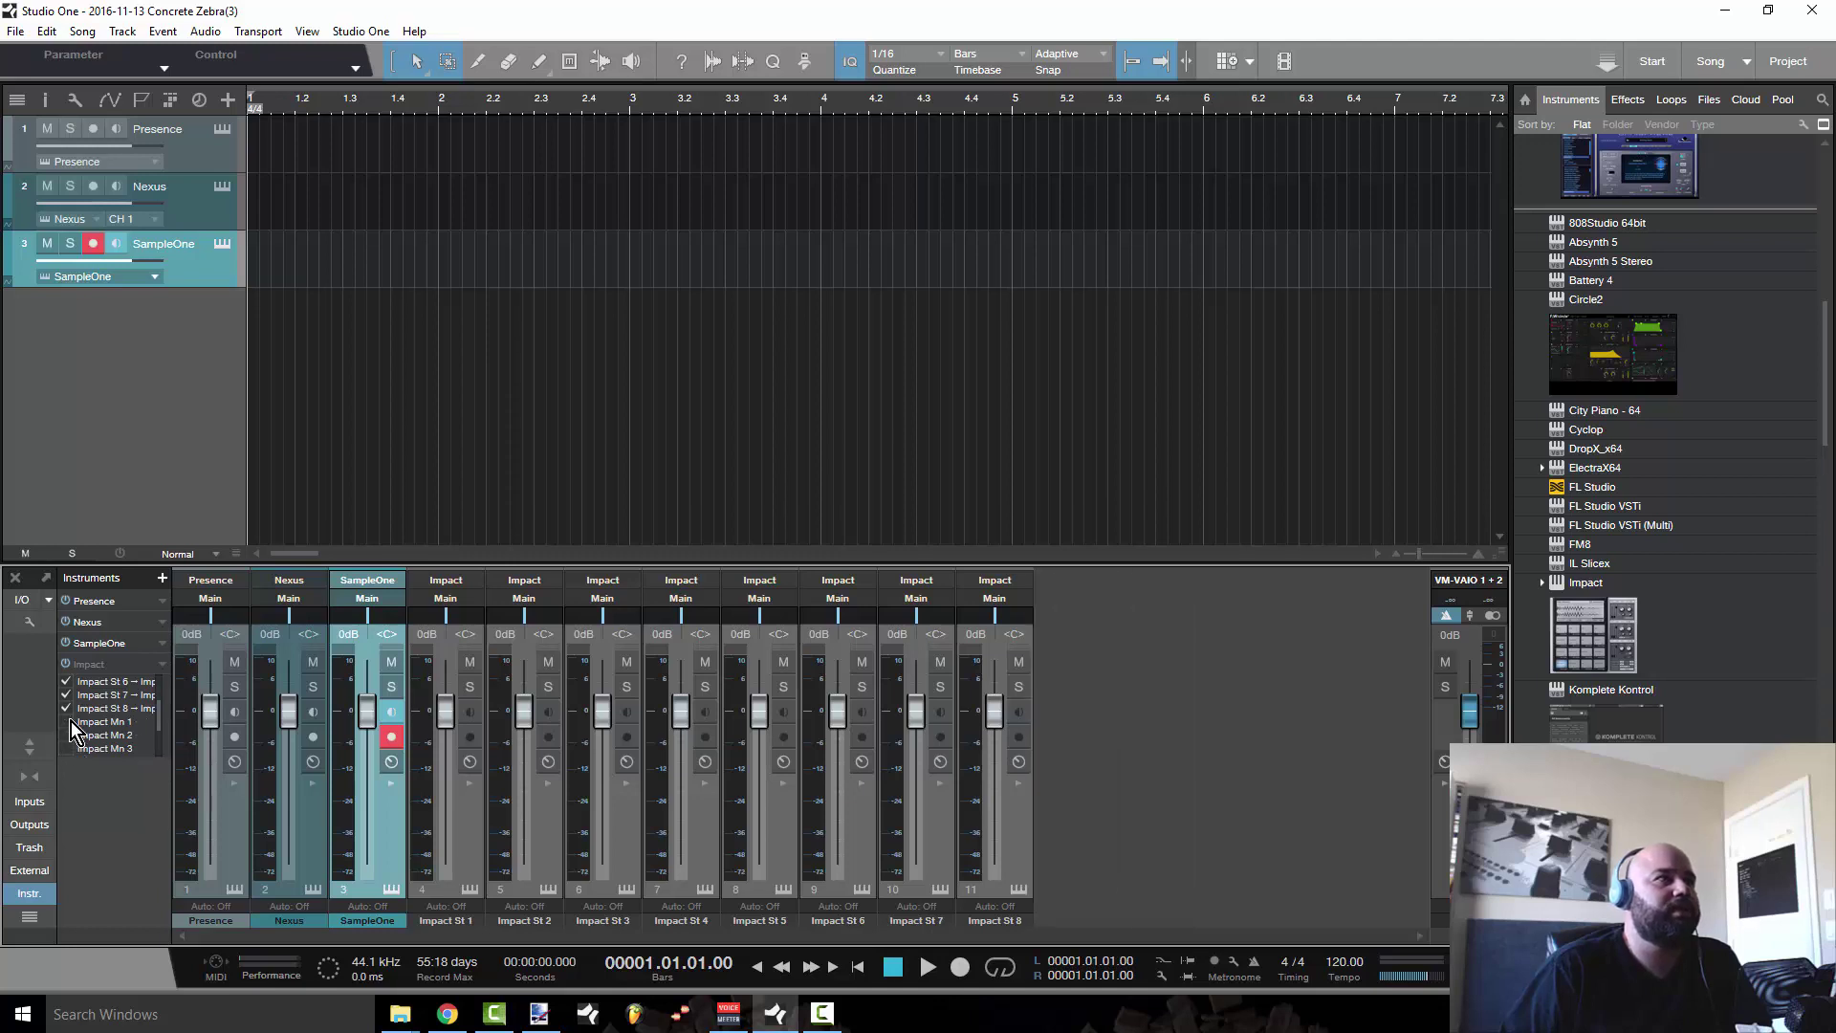
{"action": "left_click", "coordinate": [69, 708]}
{"action": "left_click", "coordinate": [68, 694]}
{"action": "scroll", "coordinate": [67, 715], "scroll_direction": "up", "scroll_amount": 1}
{"action": "left_click", "coordinate": [69, 721]}
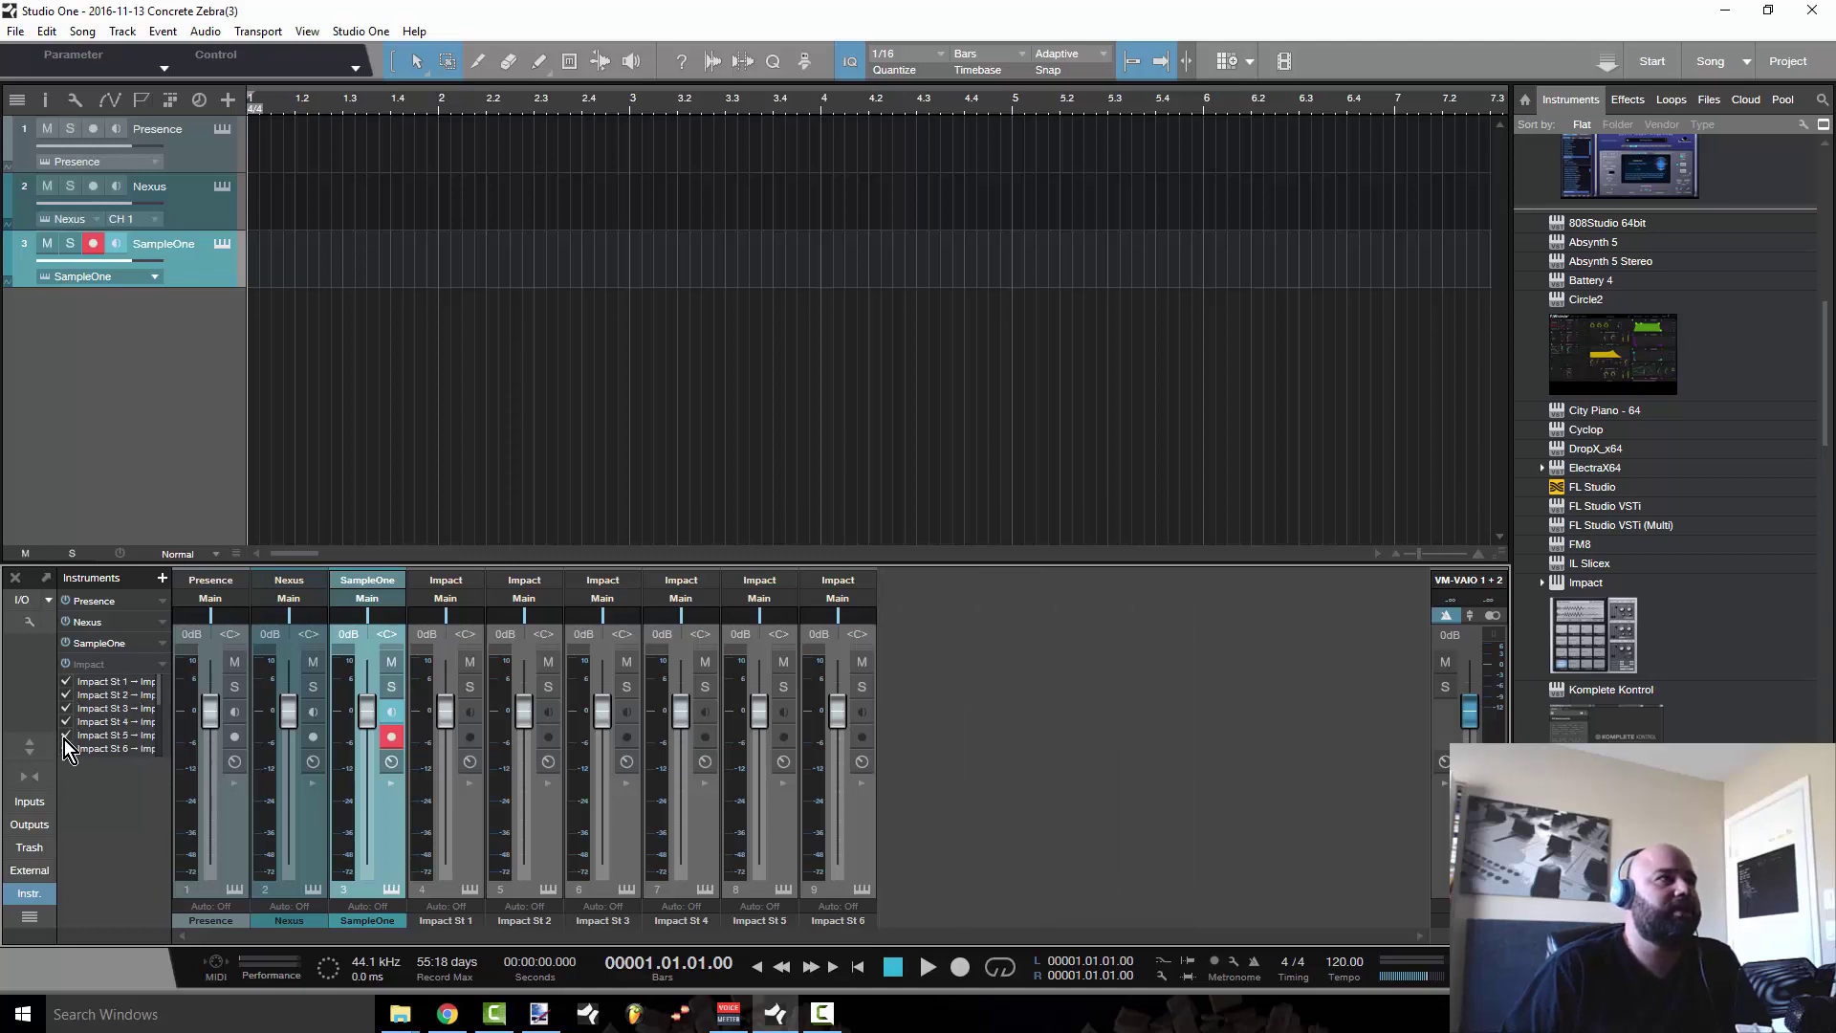
{"action": "scroll", "coordinate": [67, 750], "scroll_direction": "up", "scroll_amount": 2}
{"action": "left_click", "coordinate": [69, 732]}
{"action": "left_click", "coordinate": [72, 723]}
{"action": "left_click", "coordinate": [67, 707]}
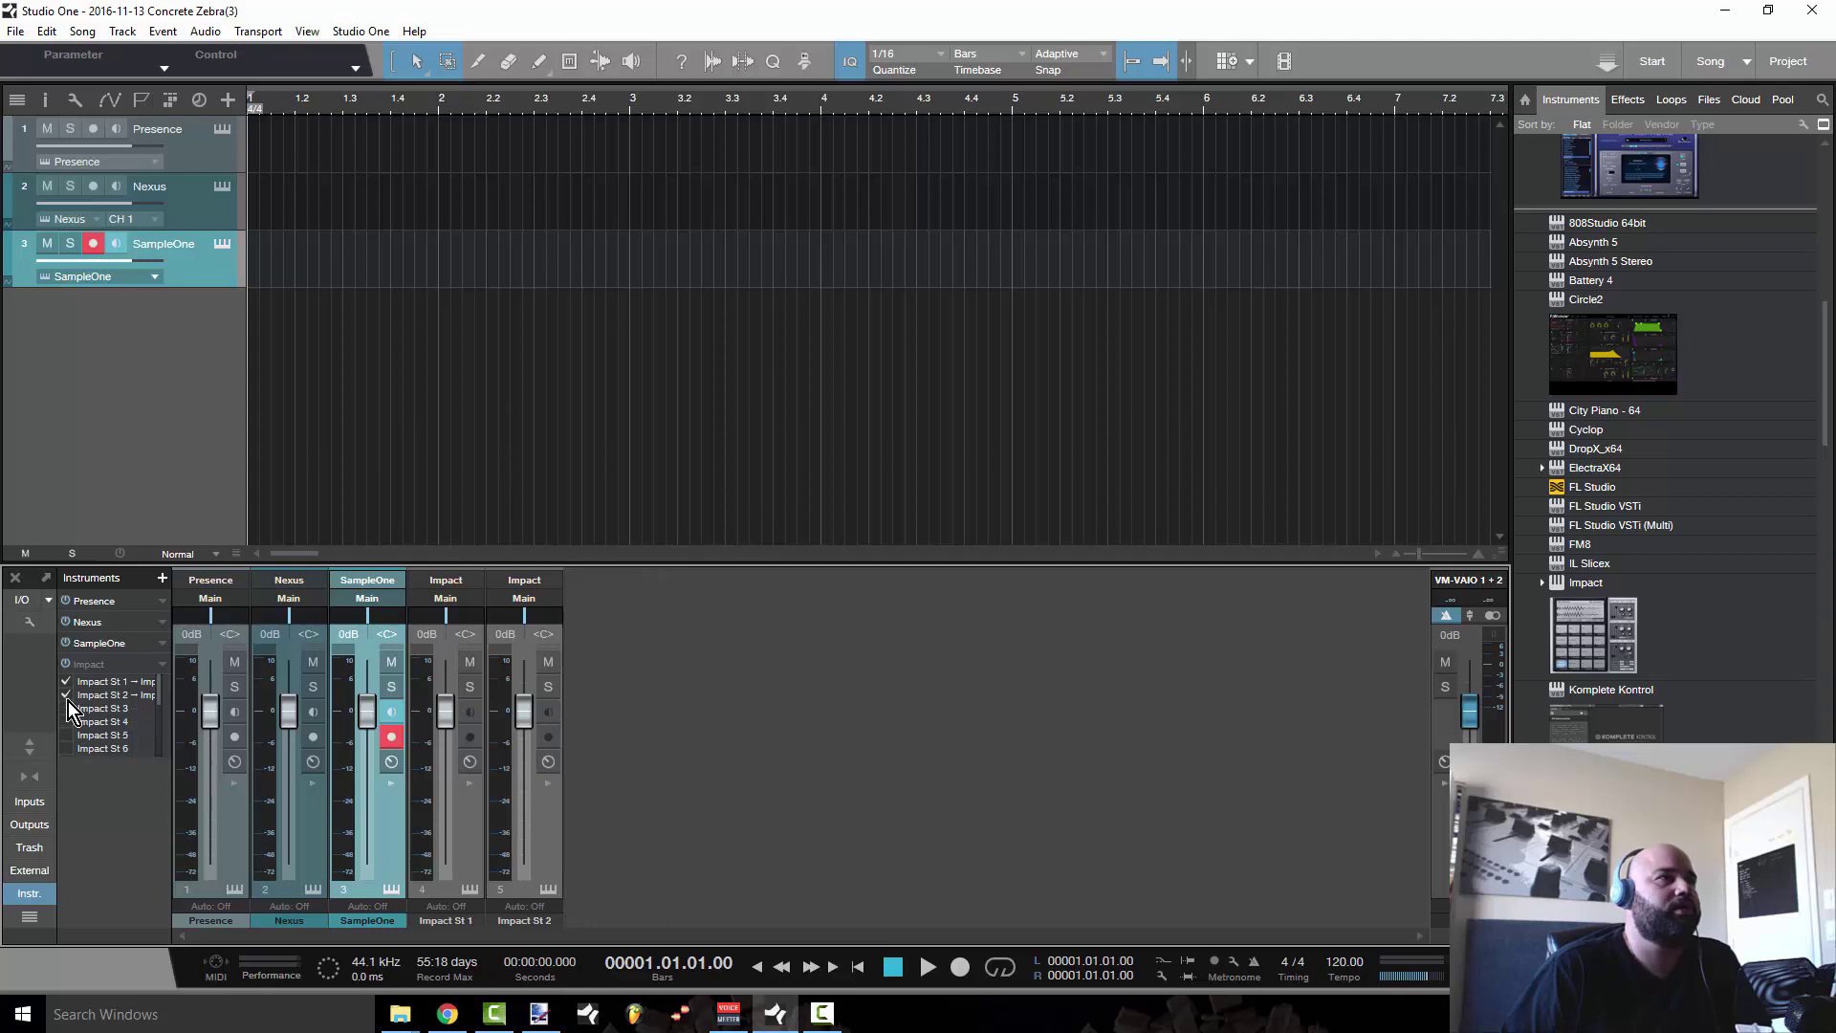
{"action": "left_click", "coordinate": [69, 694]}
{"action": "left_click", "coordinate": [69, 682]}
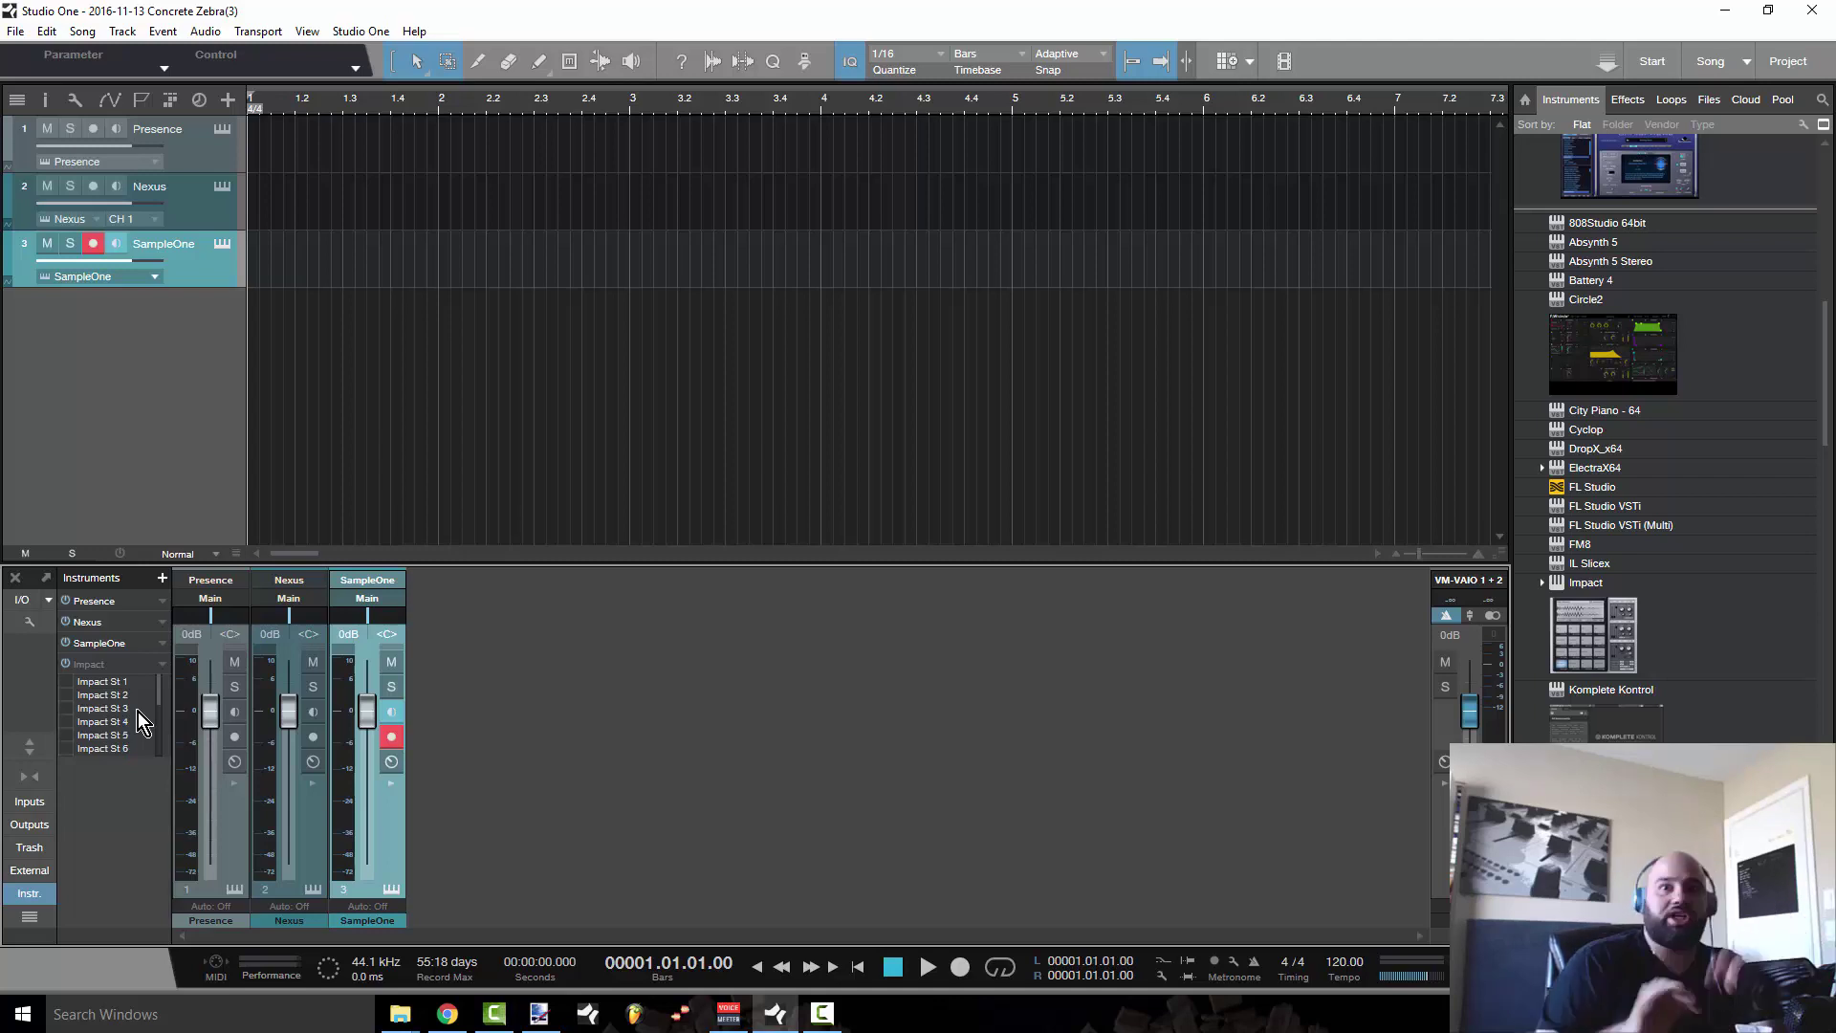
- Briefly add Impact St 2, St 4, St 6 and St 3 channels, then remove them all
{"action": "left_click", "coordinate": [66, 695]}
{"action": "left_click", "coordinate": [66, 722]}
{"action": "left_click", "coordinate": [66, 748]}
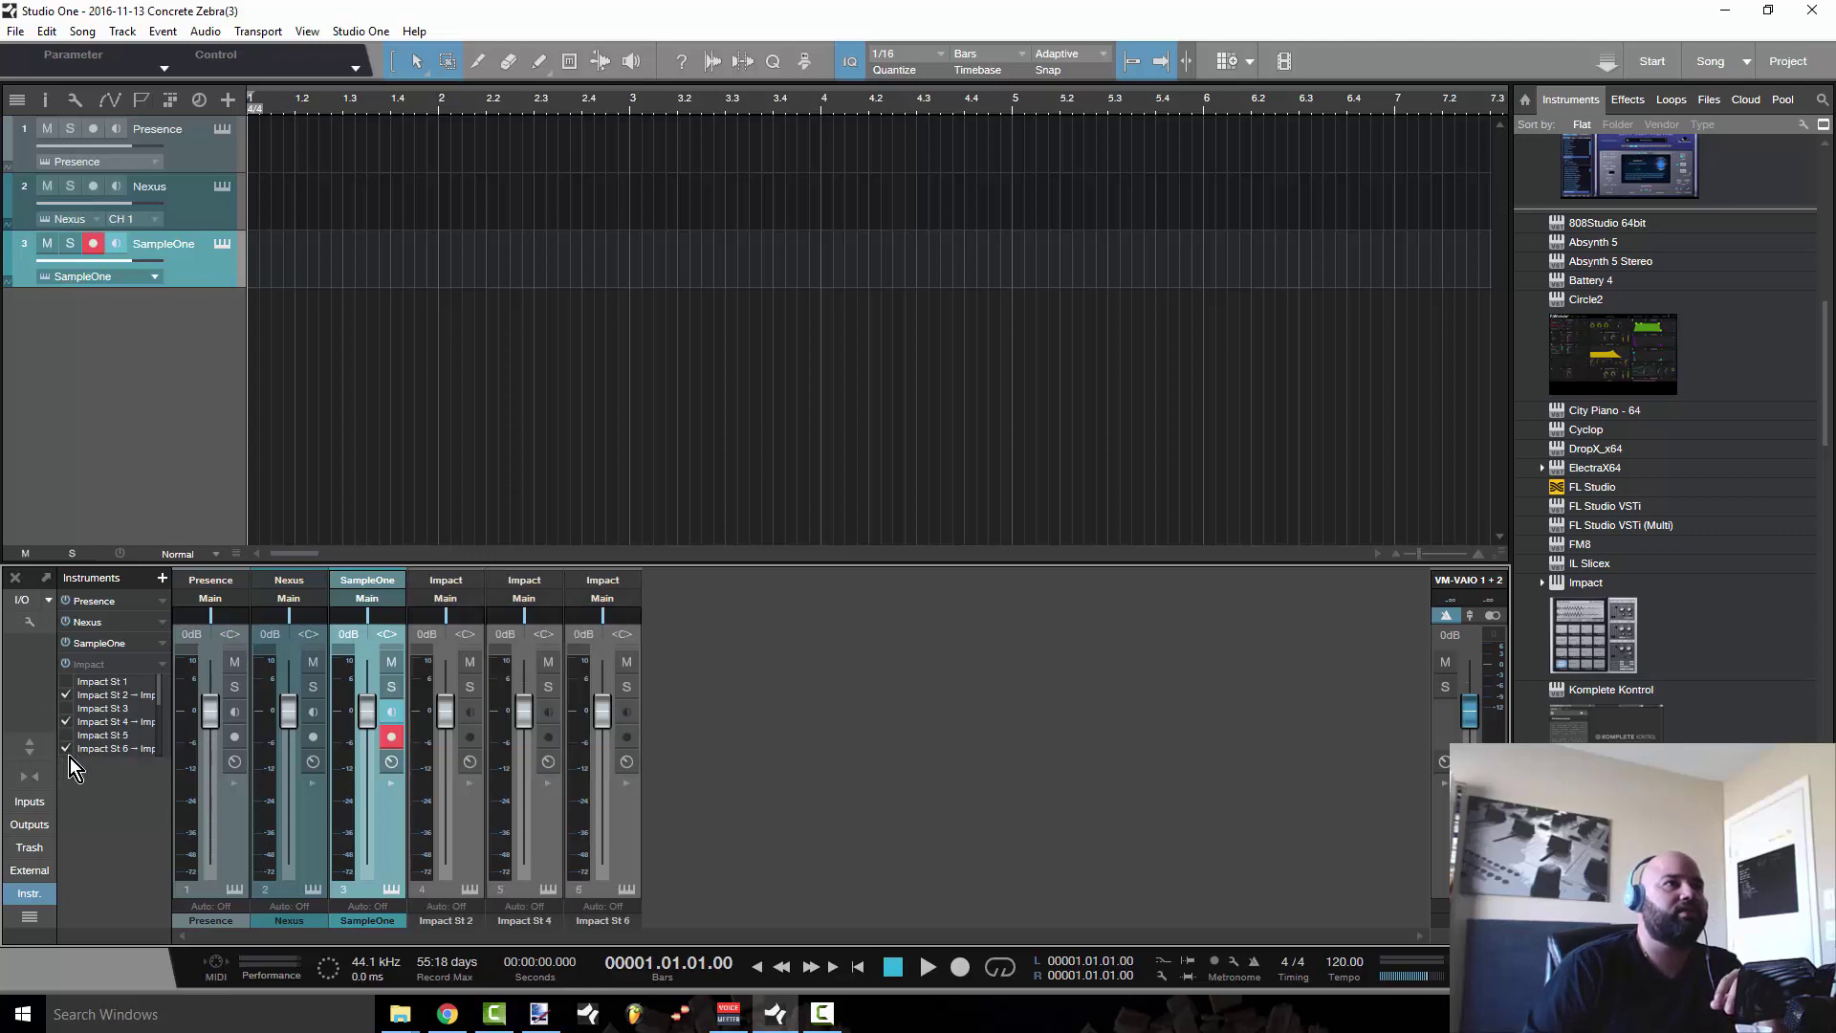
{"action": "left_click", "coordinate": [627, 784]}
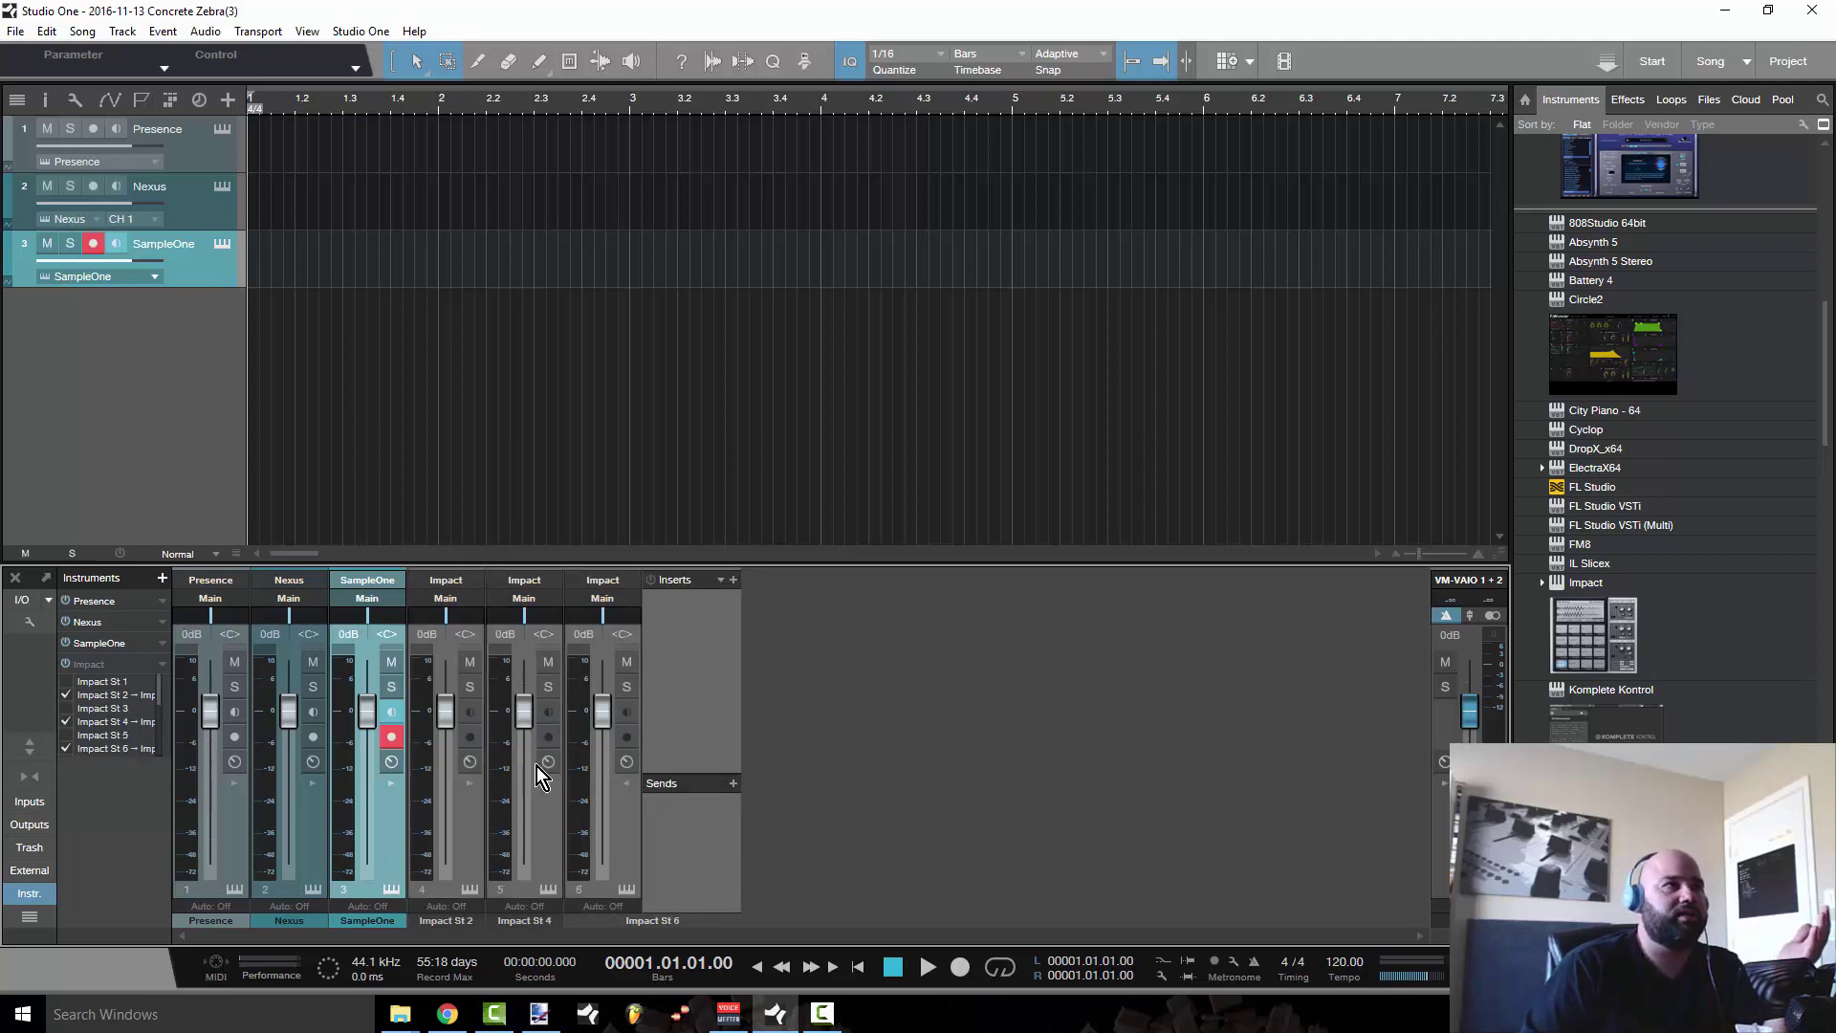
{"action": "left_click", "coordinate": [61, 748]}
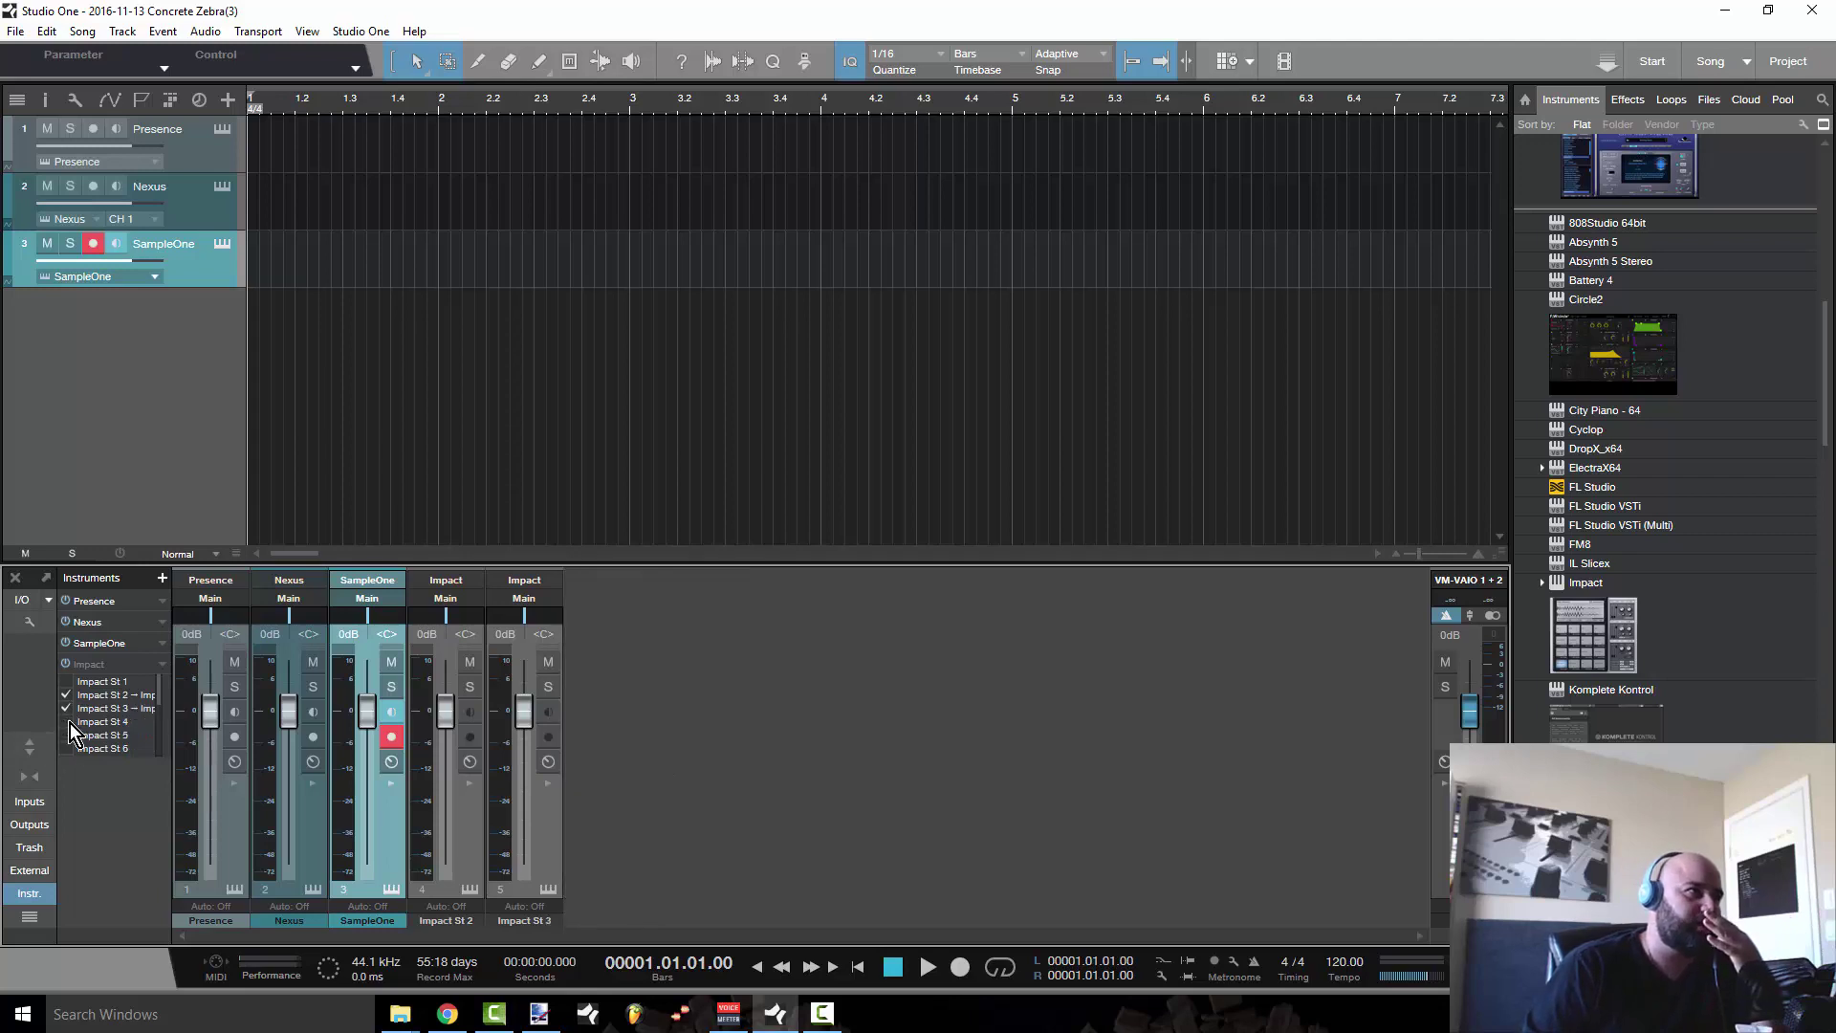
{"action": "left_click", "coordinate": [70, 722]}
{"action": "left_click", "coordinate": [71, 708]}
{"action": "left_click", "coordinate": [69, 695]}
{"action": "left_click", "coordinate": [69, 708]}
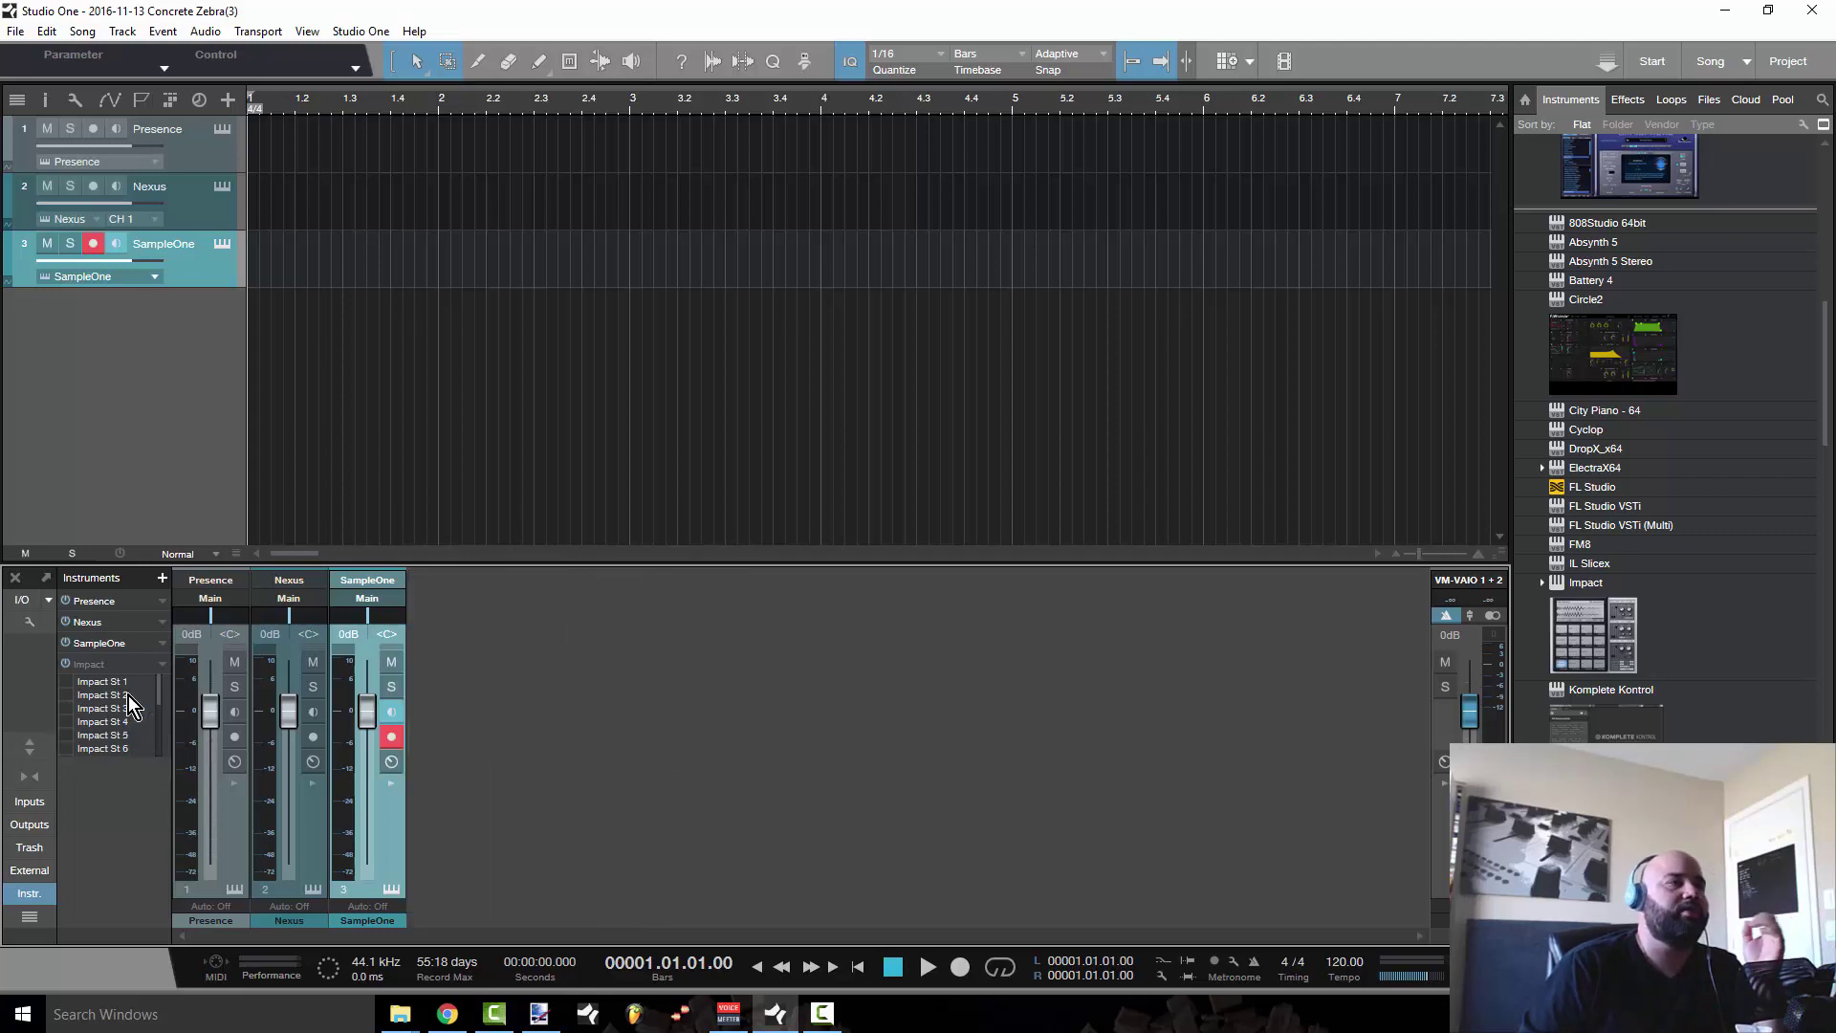
- Collapse, expand and finally re-collapse Impact's output list from its options menu
{"action": "left_click", "coordinate": [162, 668]}
{"action": "left_click", "coordinate": [165, 667]}
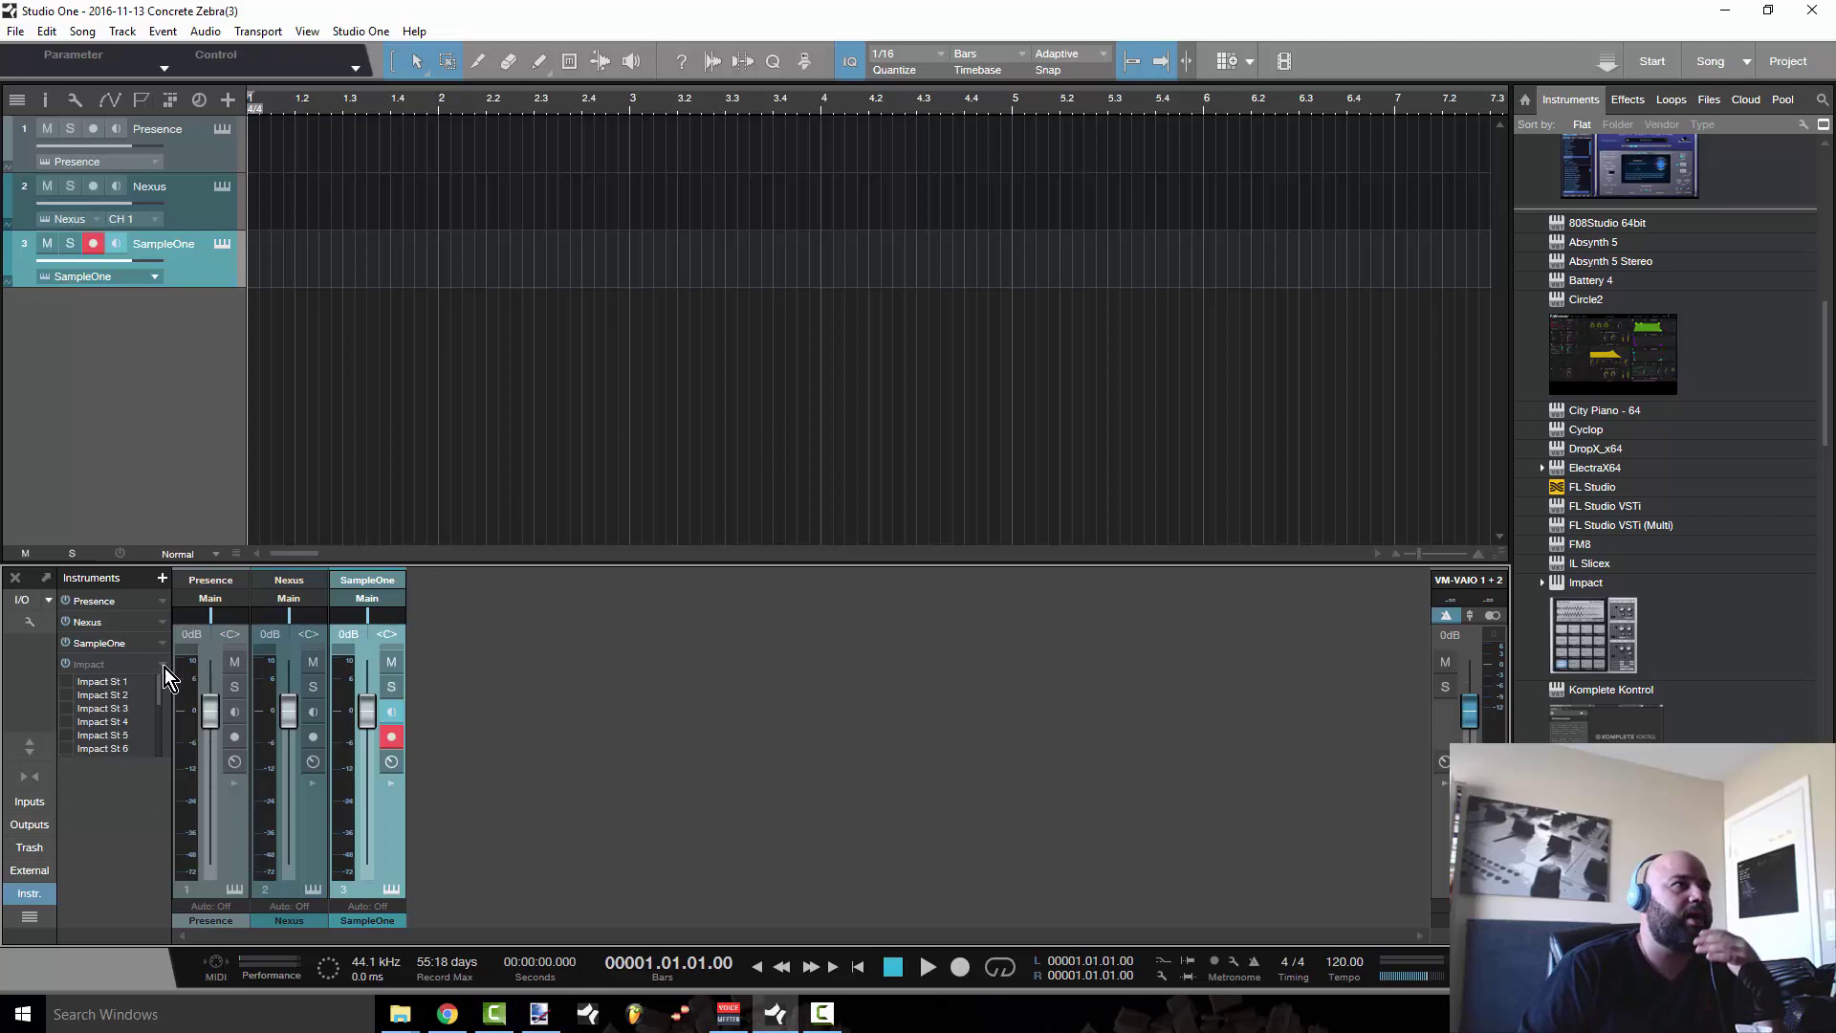
{"action": "left_click", "coordinate": [160, 667]}
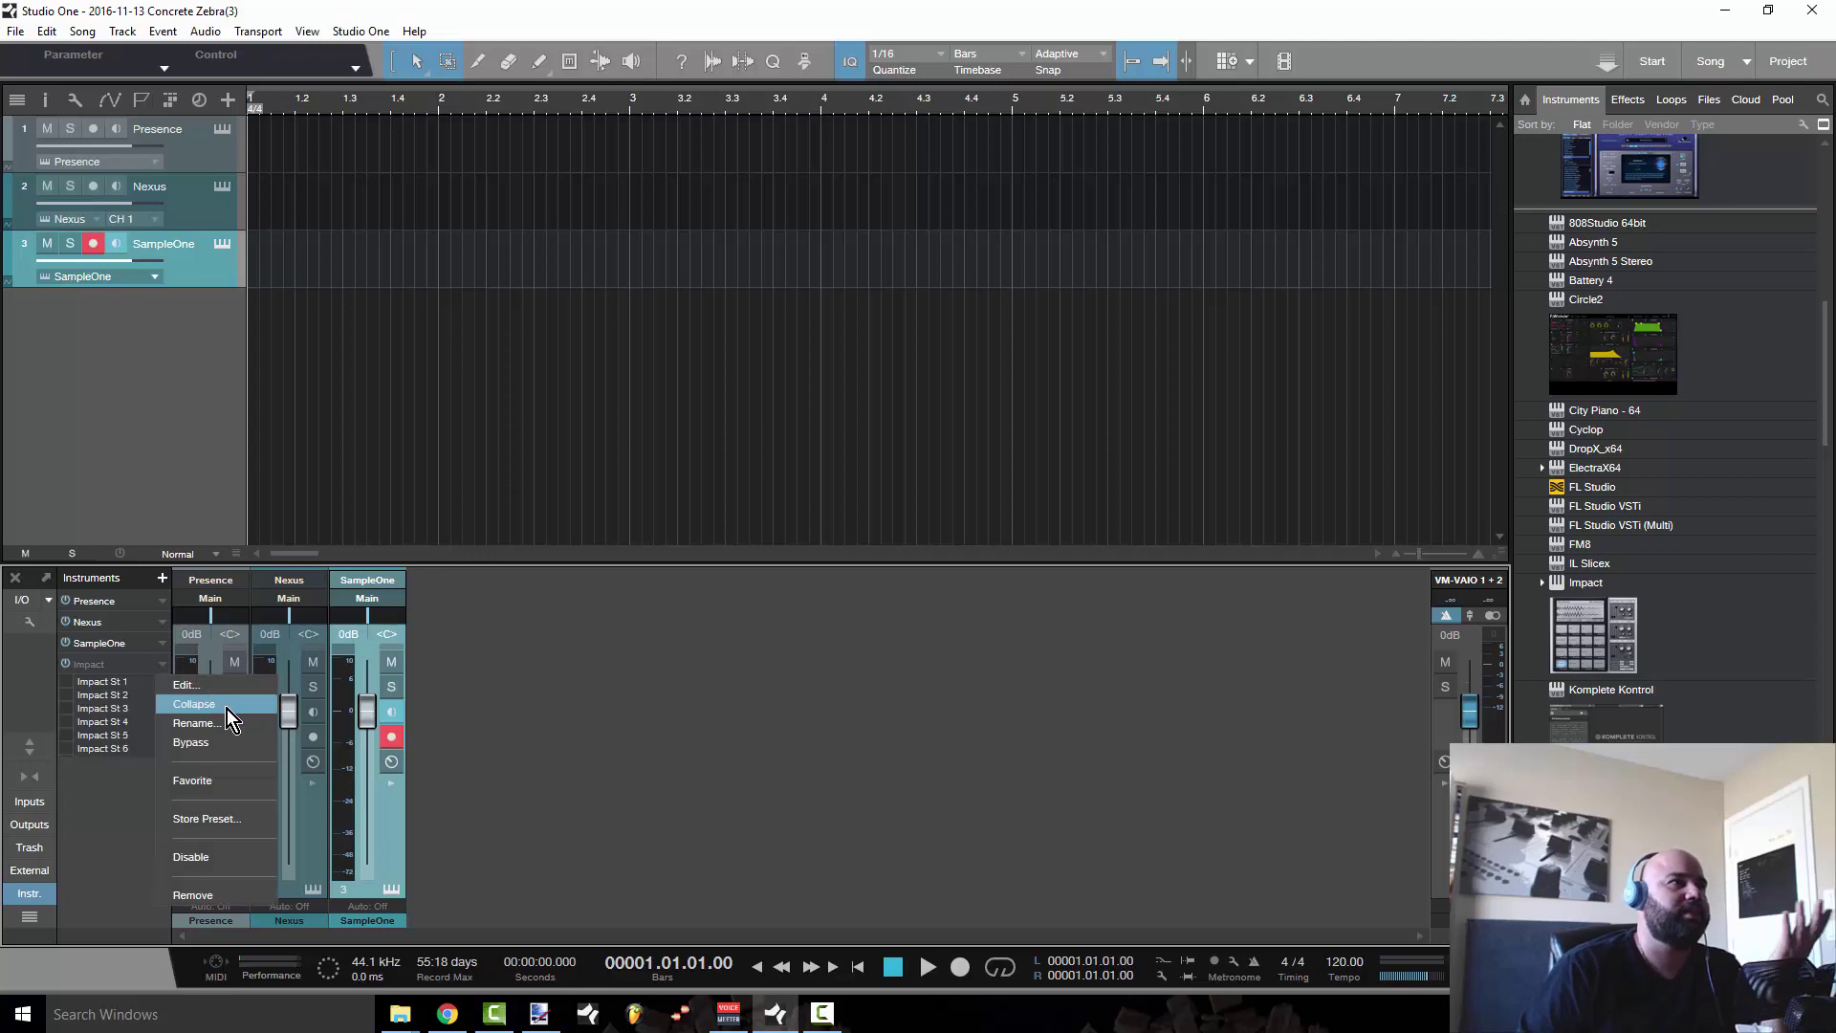
{"action": "left_click", "coordinate": [227, 709]}
{"action": "left_click", "coordinate": [163, 665]}
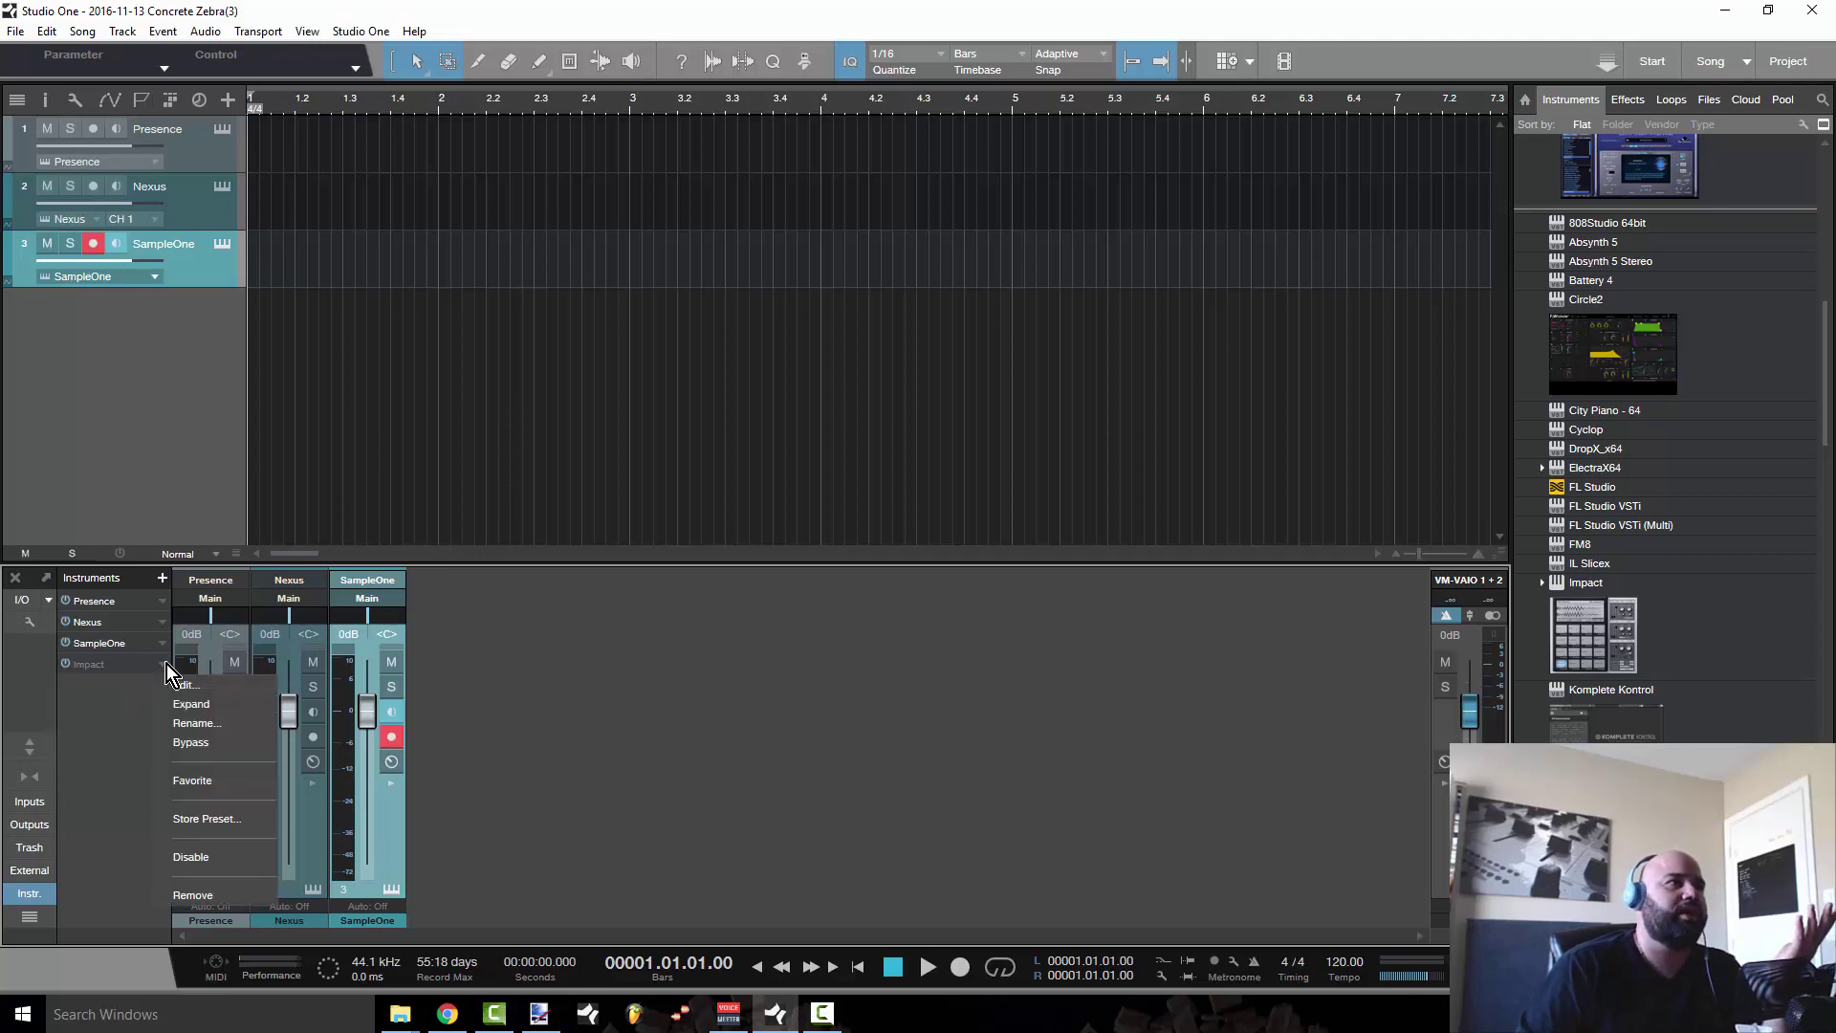
{"action": "left_click", "coordinate": [233, 702]}
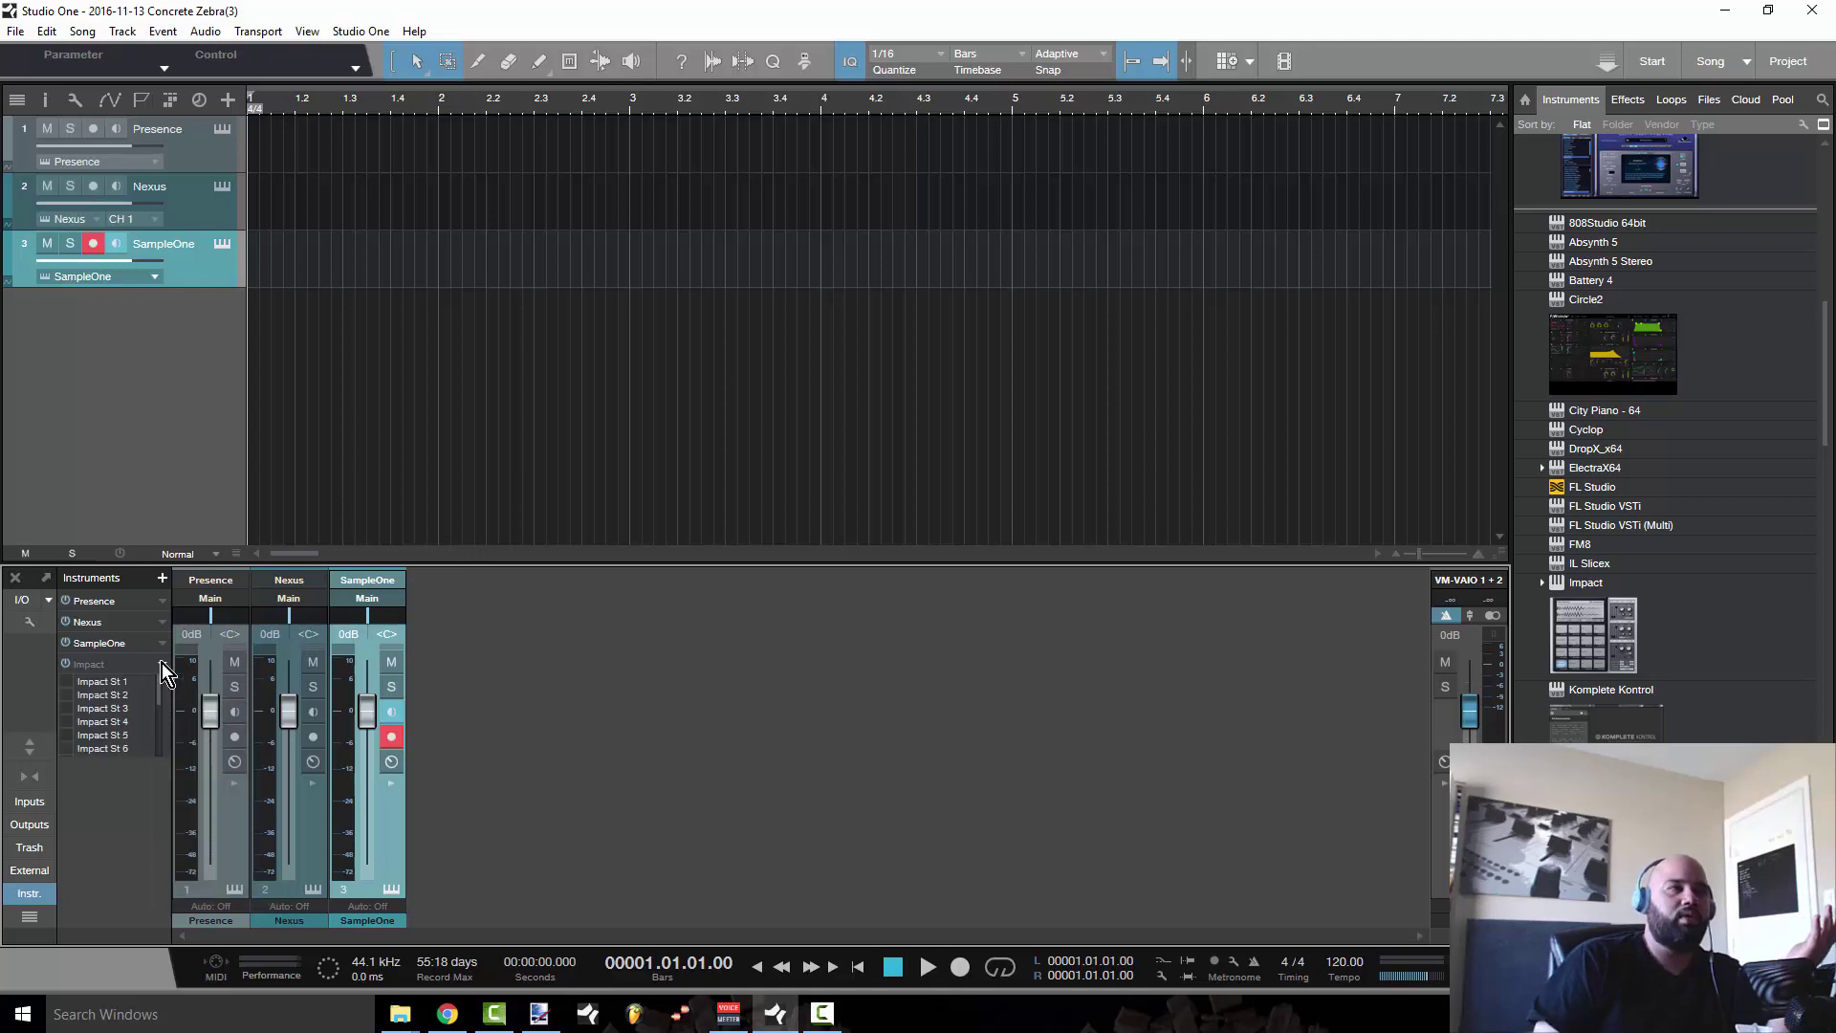
{"action": "left_click", "coordinate": [163, 662]}
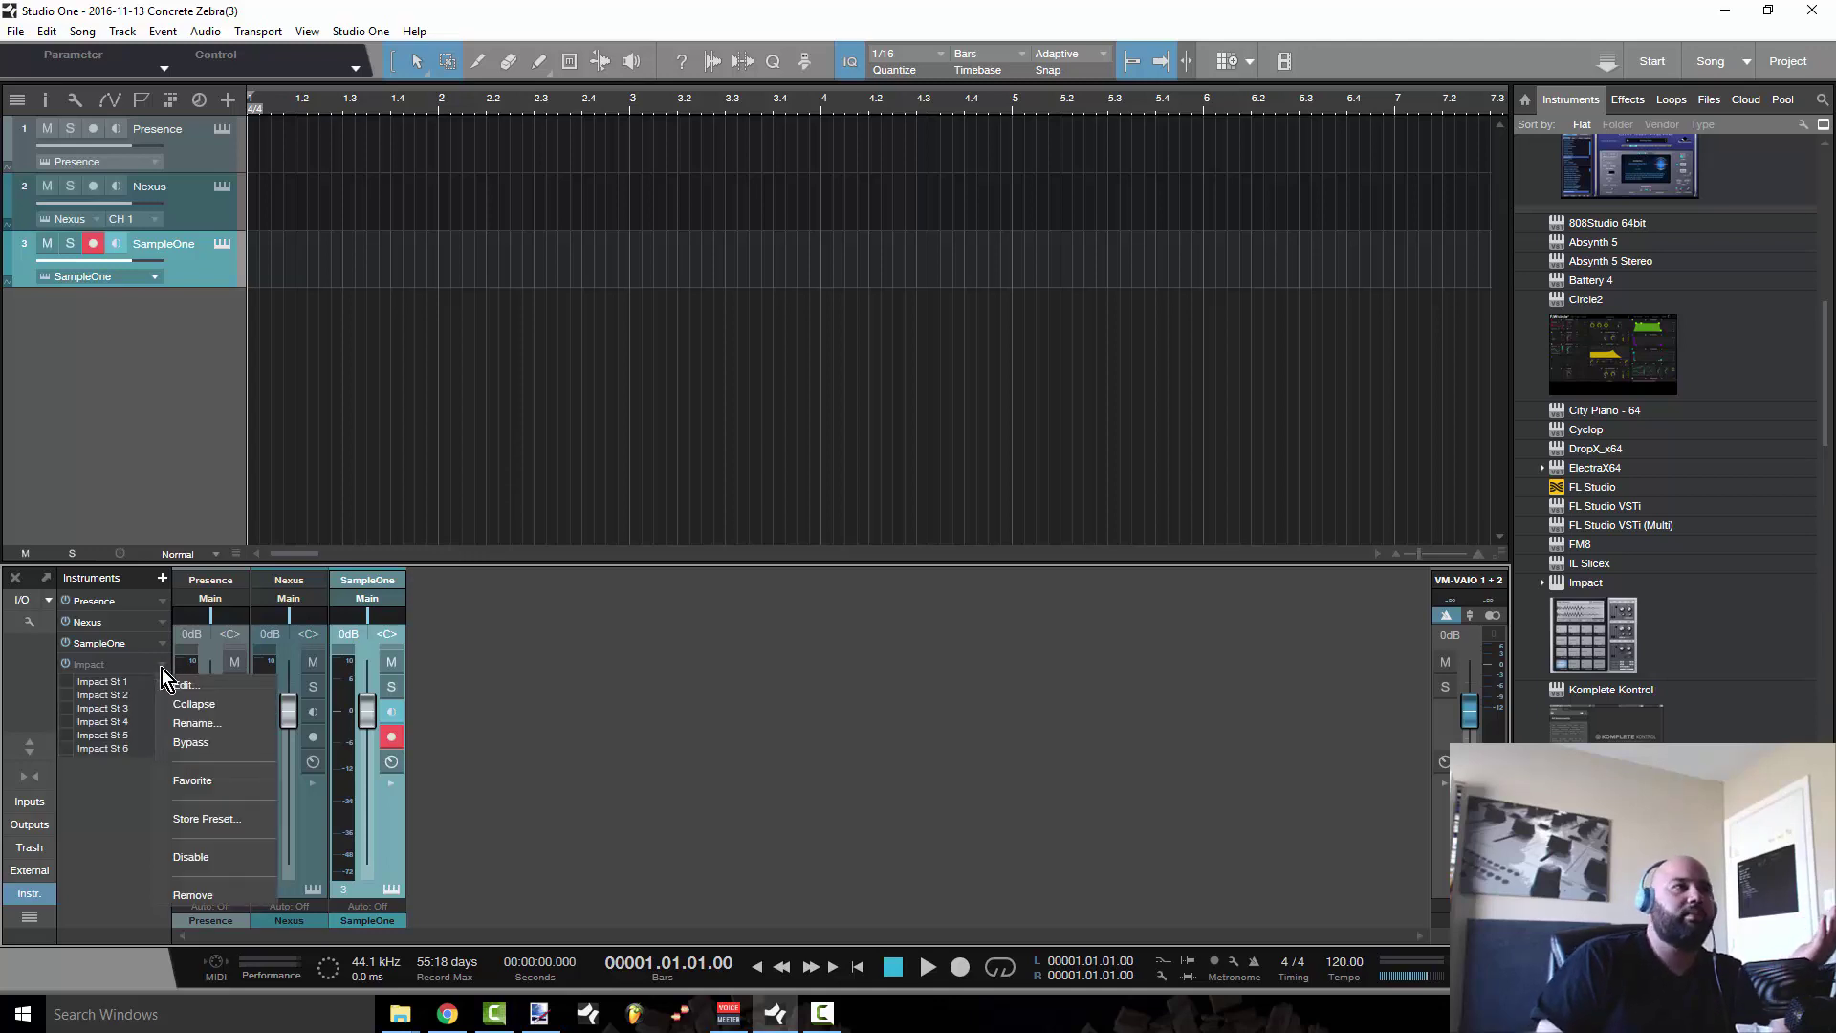
{"action": "left_click", "coordinate": [228, 709]}
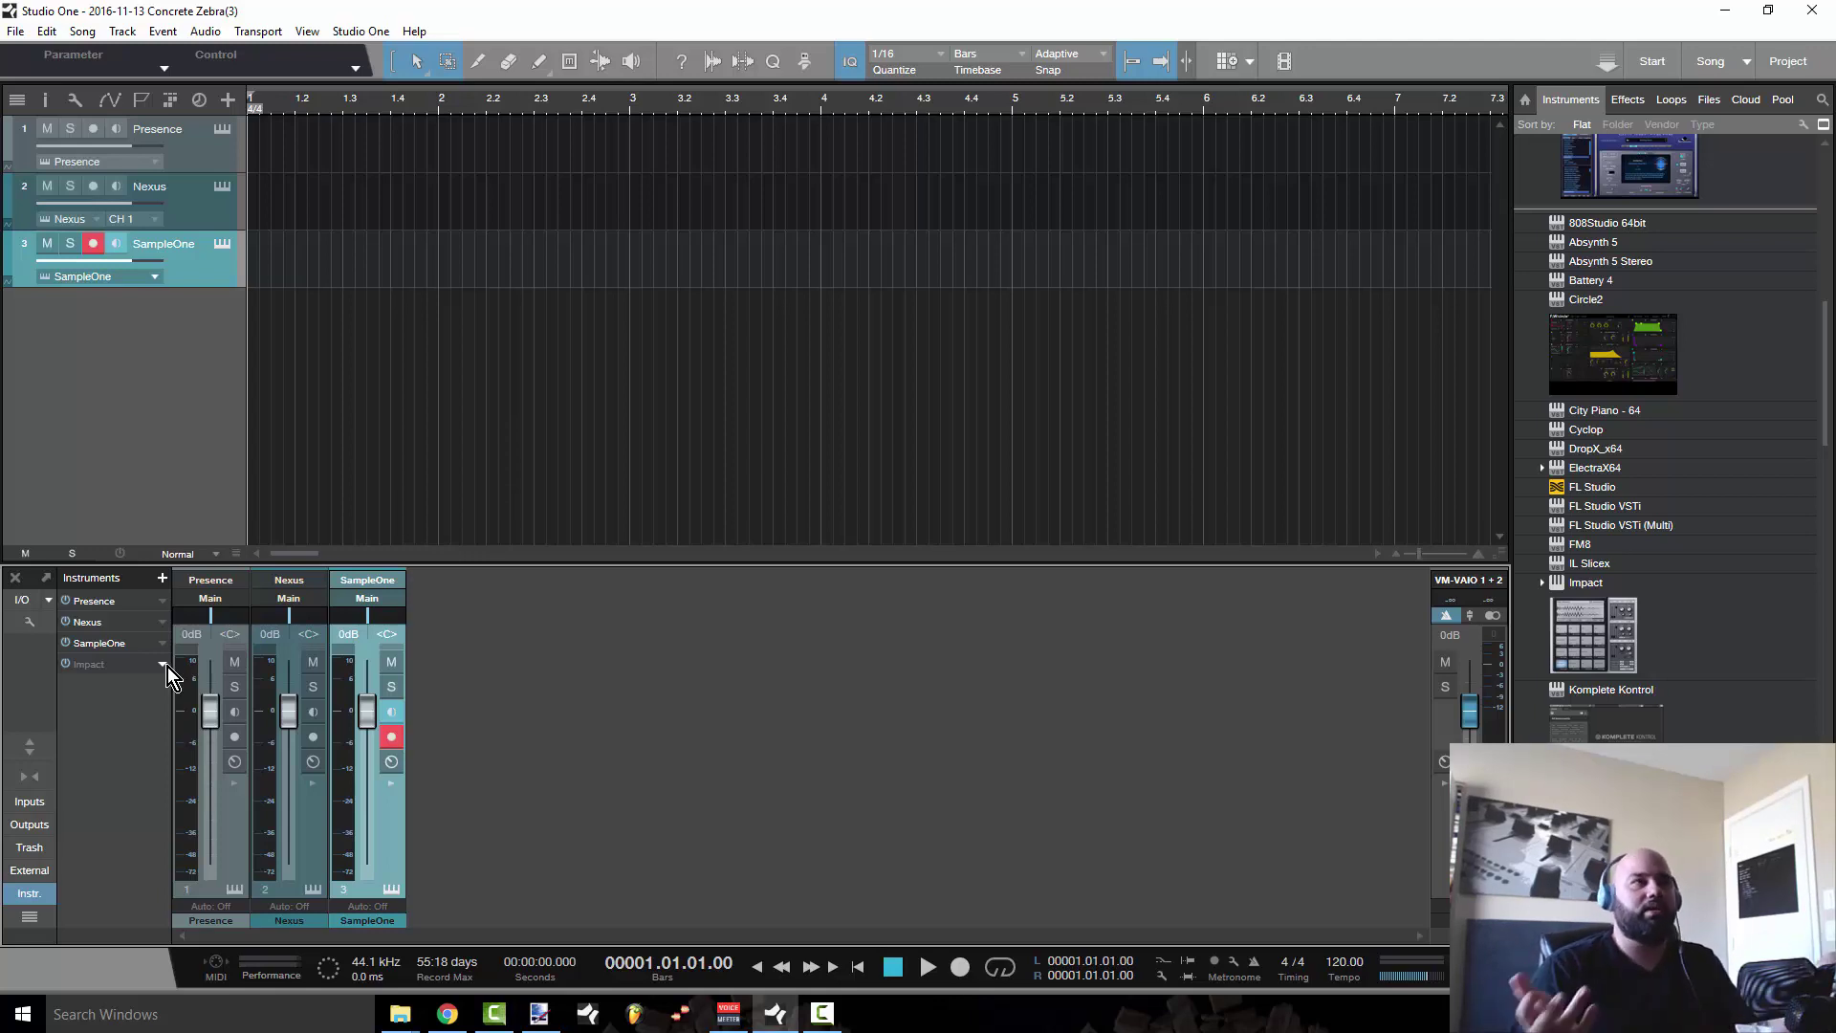
- Show and hide the Presence strip's inserts and sends, then display the channel list
{"action": "left_click", "coordinate": [236, 786]}
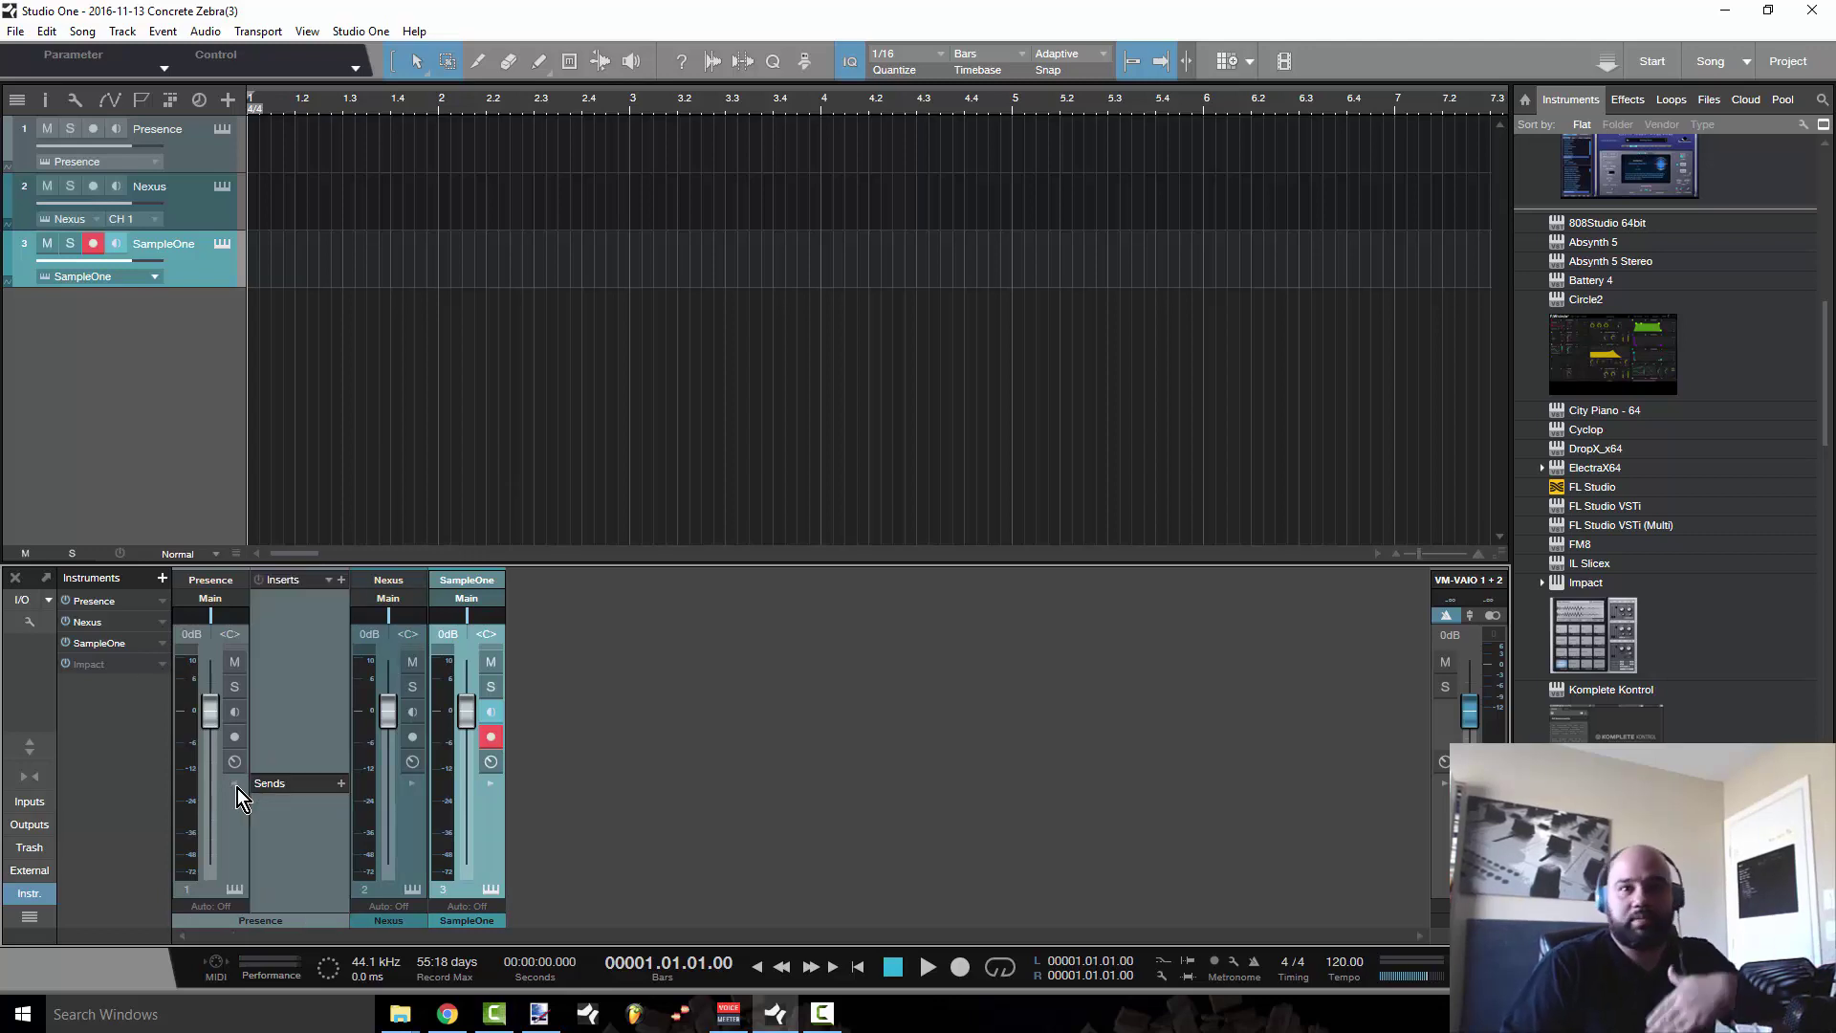
{"action": "left_click", "coordinate": [237, 786]}
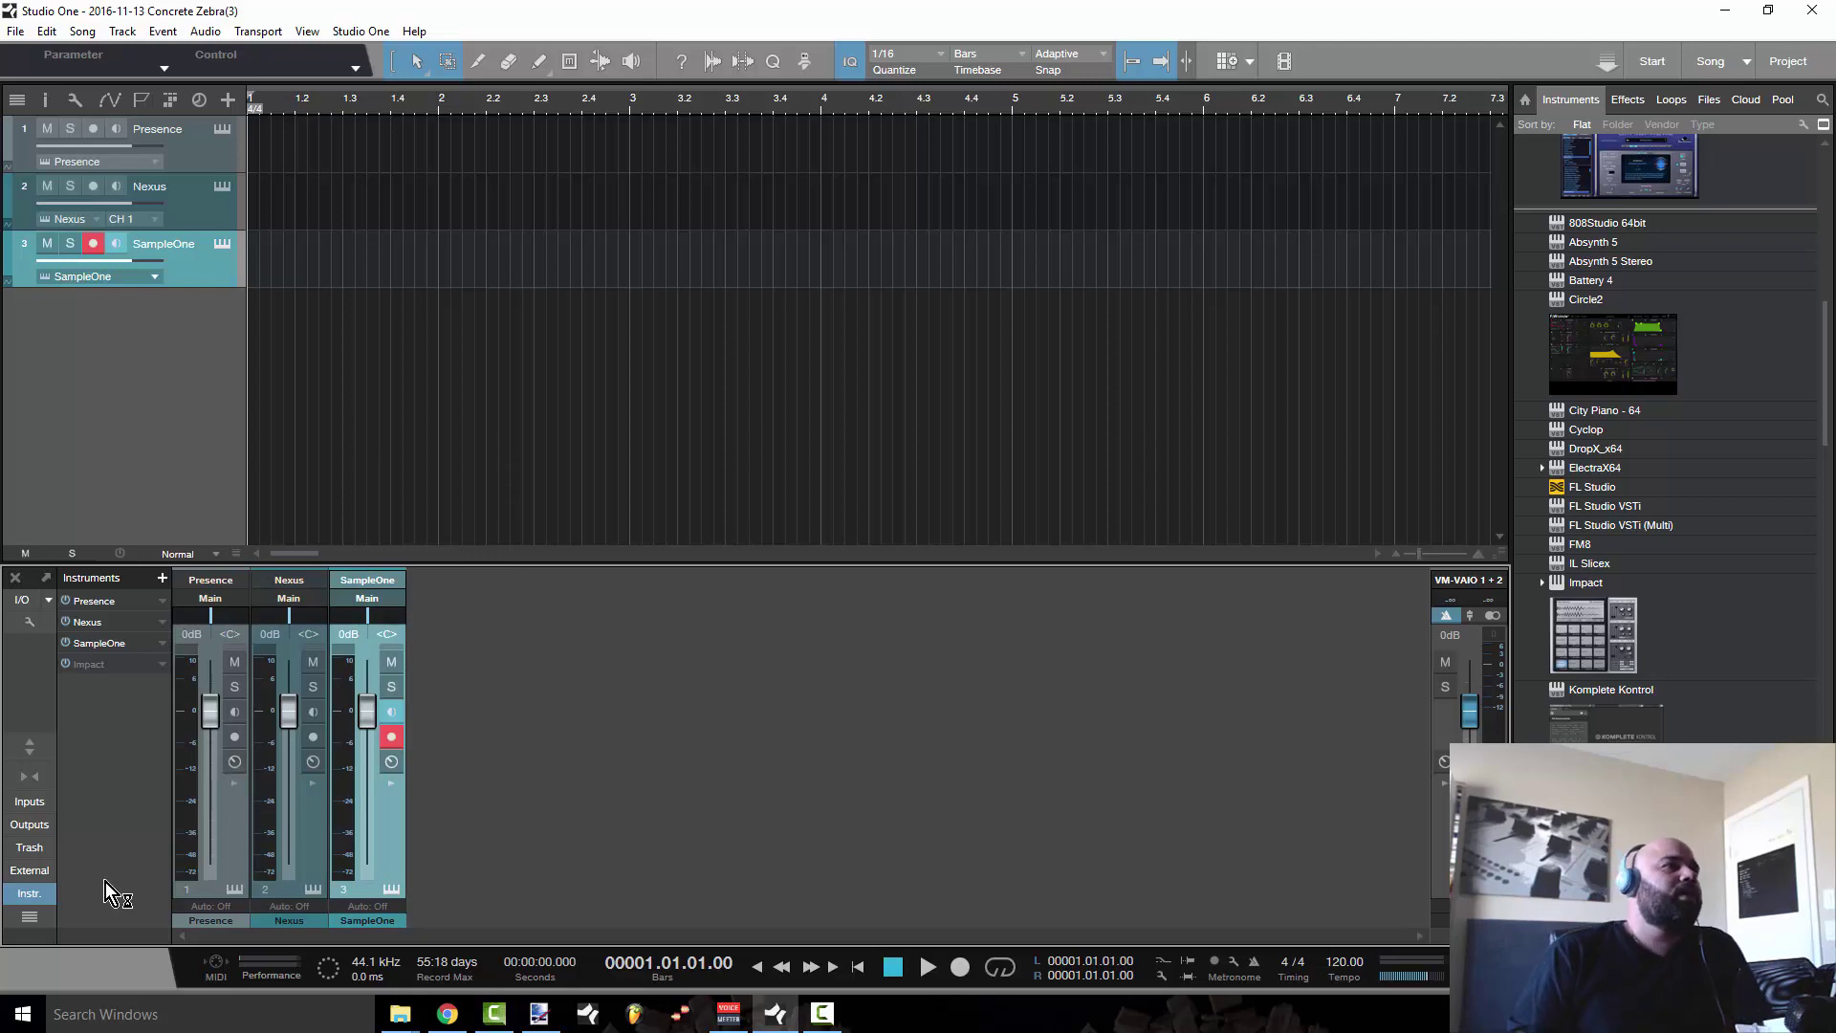
{"action": "left_click", "coordinate": [36, 920]}
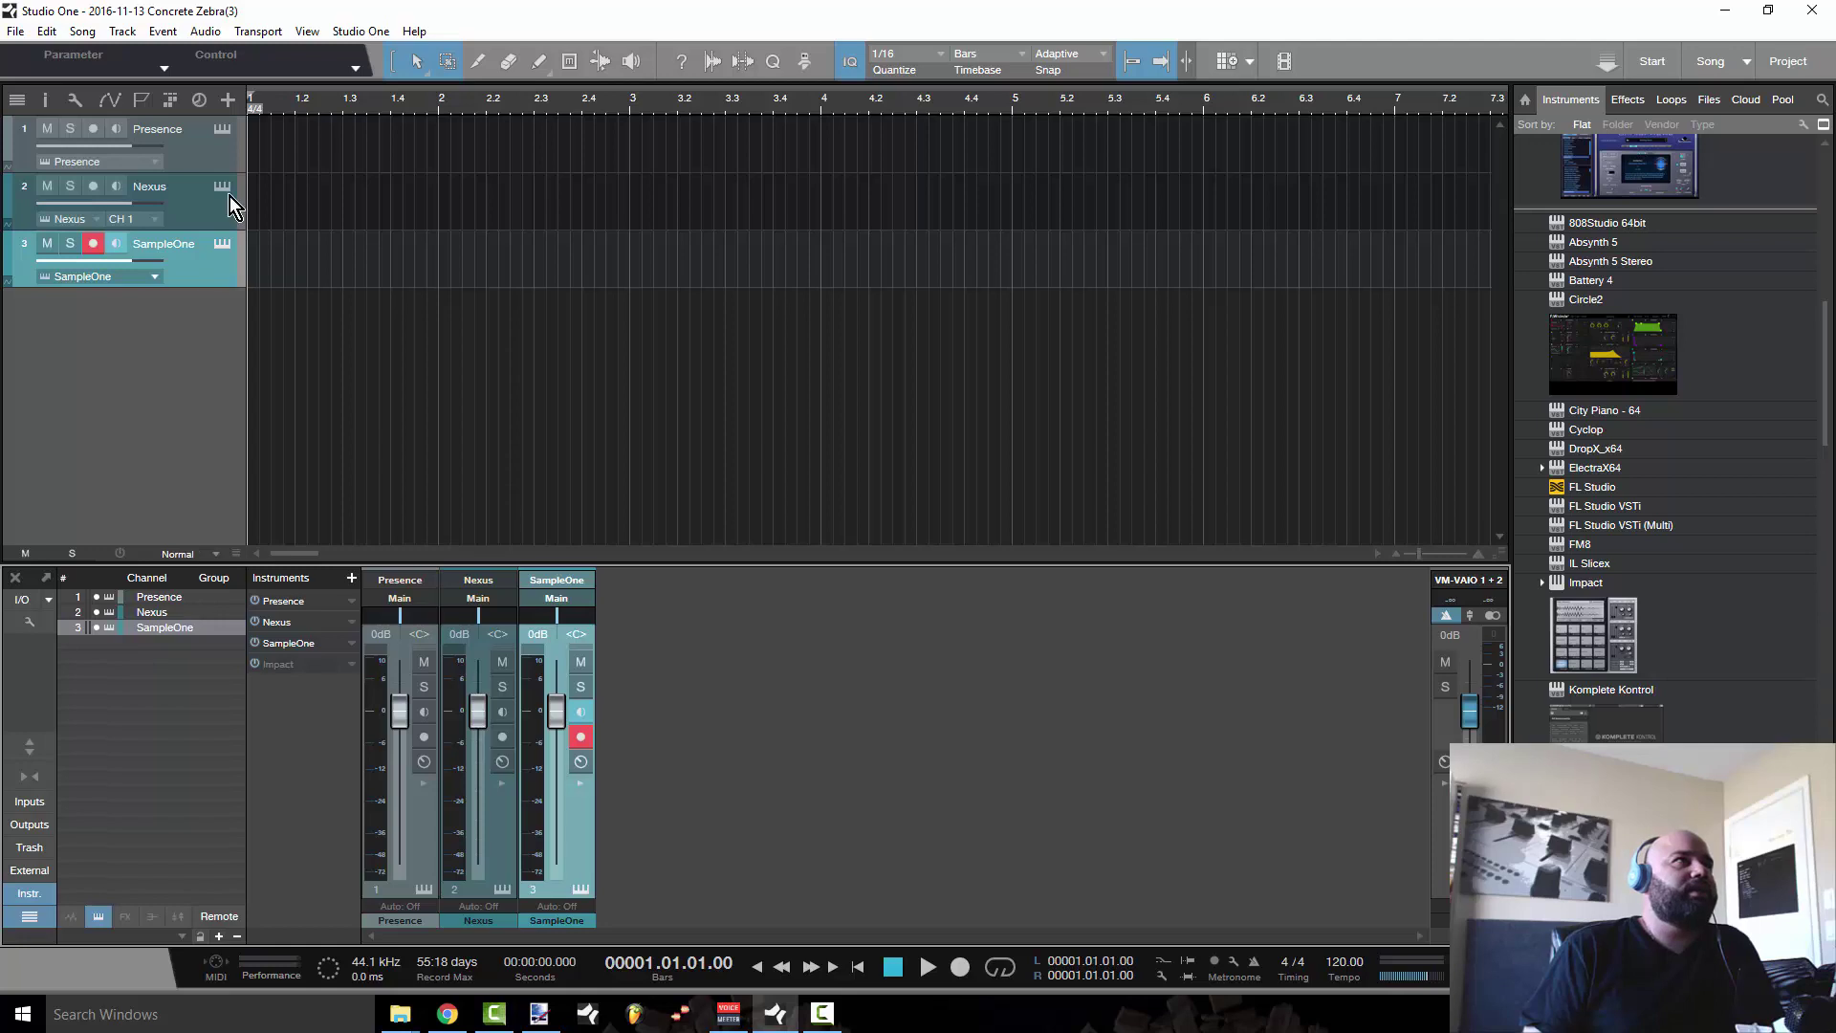
- Hide the SampleOne, Nexus and Presence channels from the channel list, then restore them
{"action": "left_click", "coordinate": [97, 628]}
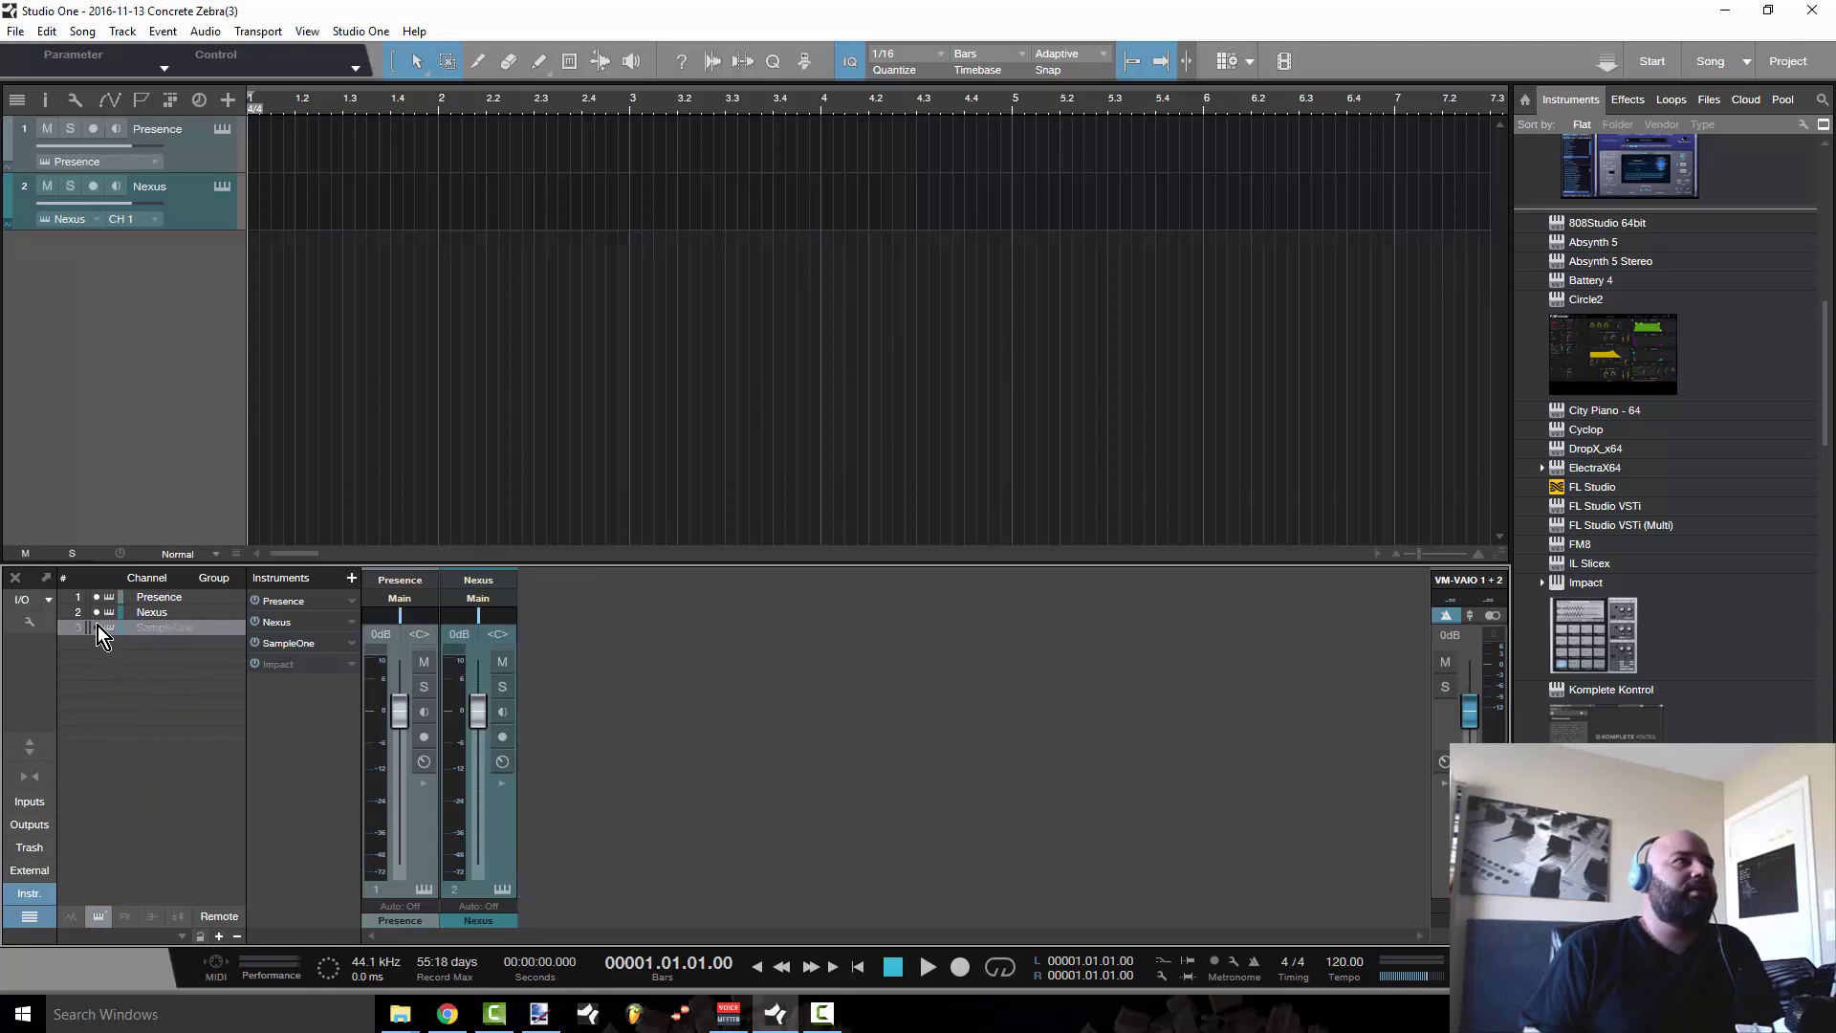
{"action": "left_click", "coordinate": [98, 612]}
{"action": "left_click", "coordinate": [100, 598]}
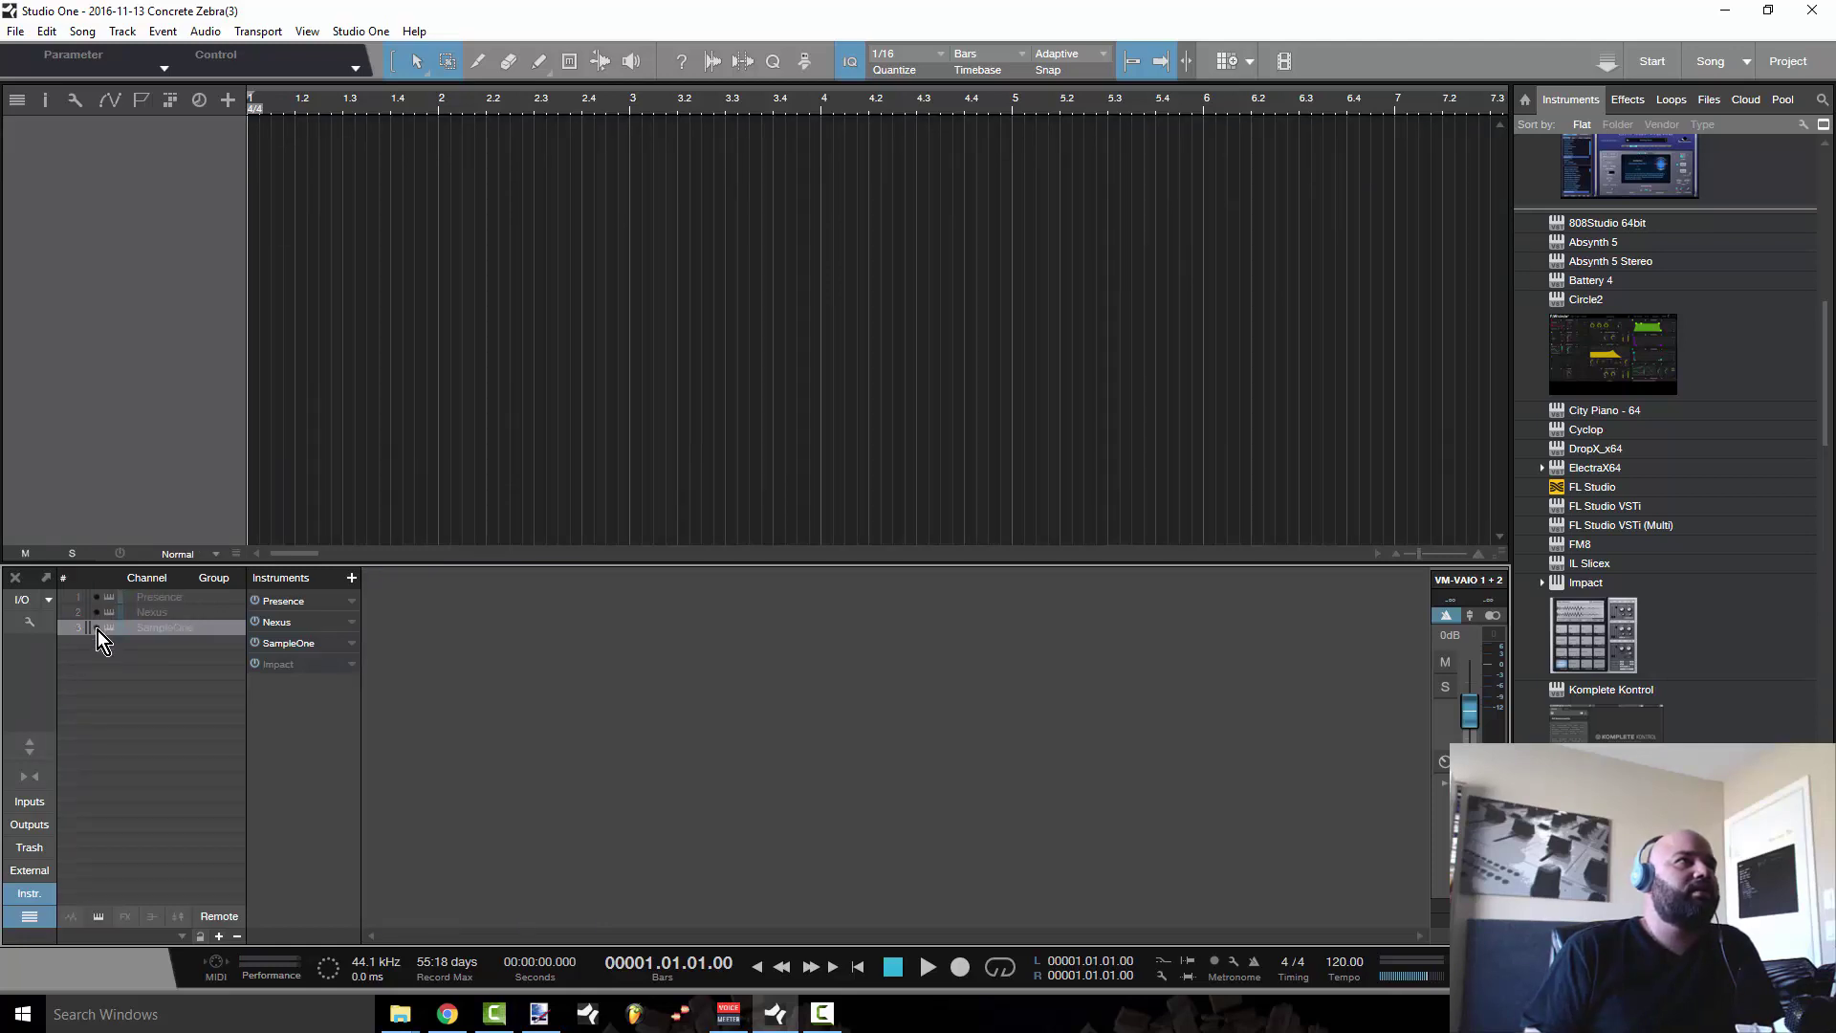
{"action": "left_click", "coordinate": [97, 628]}
{"action": "left_click", "coordinate": [97, 612]}
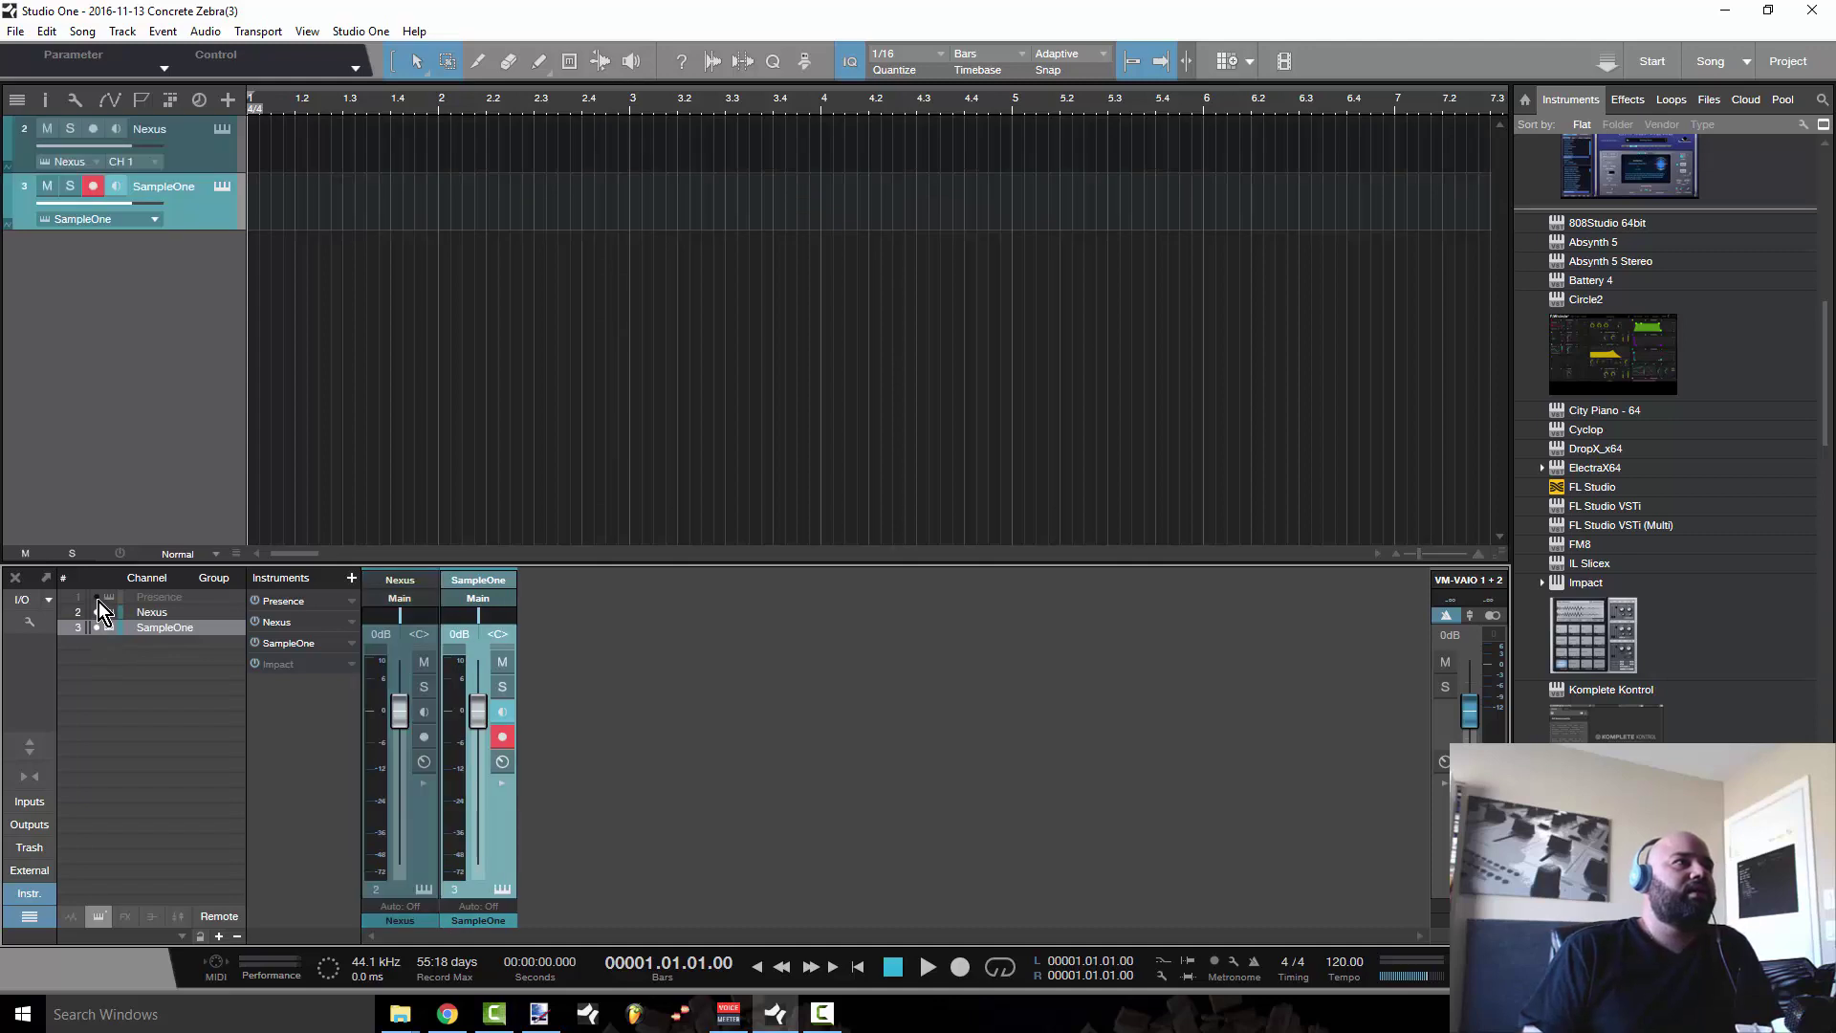
{"action": "left_click", "coordinate": [100, 599]}
- Hide all three tracks via track options, then bring back Presence, Nexus and SampleOne
{"action": "left_click", "coordinate": [198, 152], "text": "shift"}
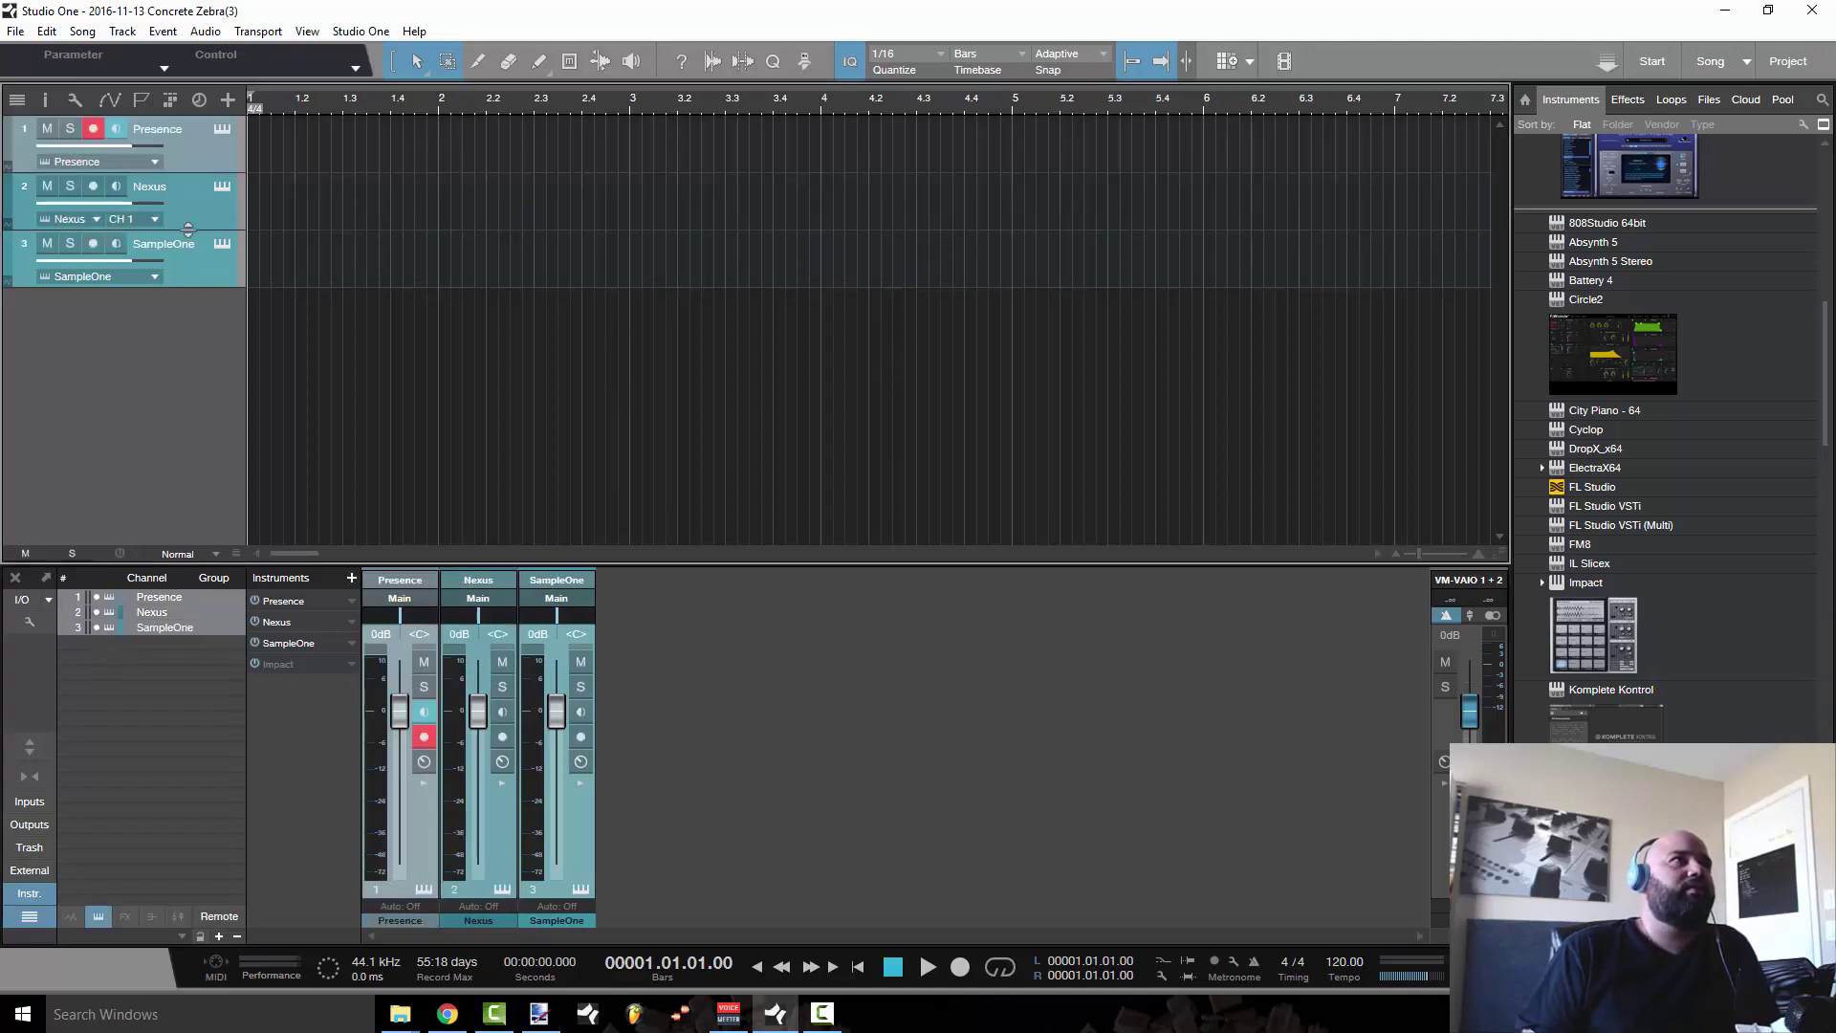
{"action": "right_click", "coordinate": [188, 243]}
{"action": "left_click", "coordinate": [285, 272]}
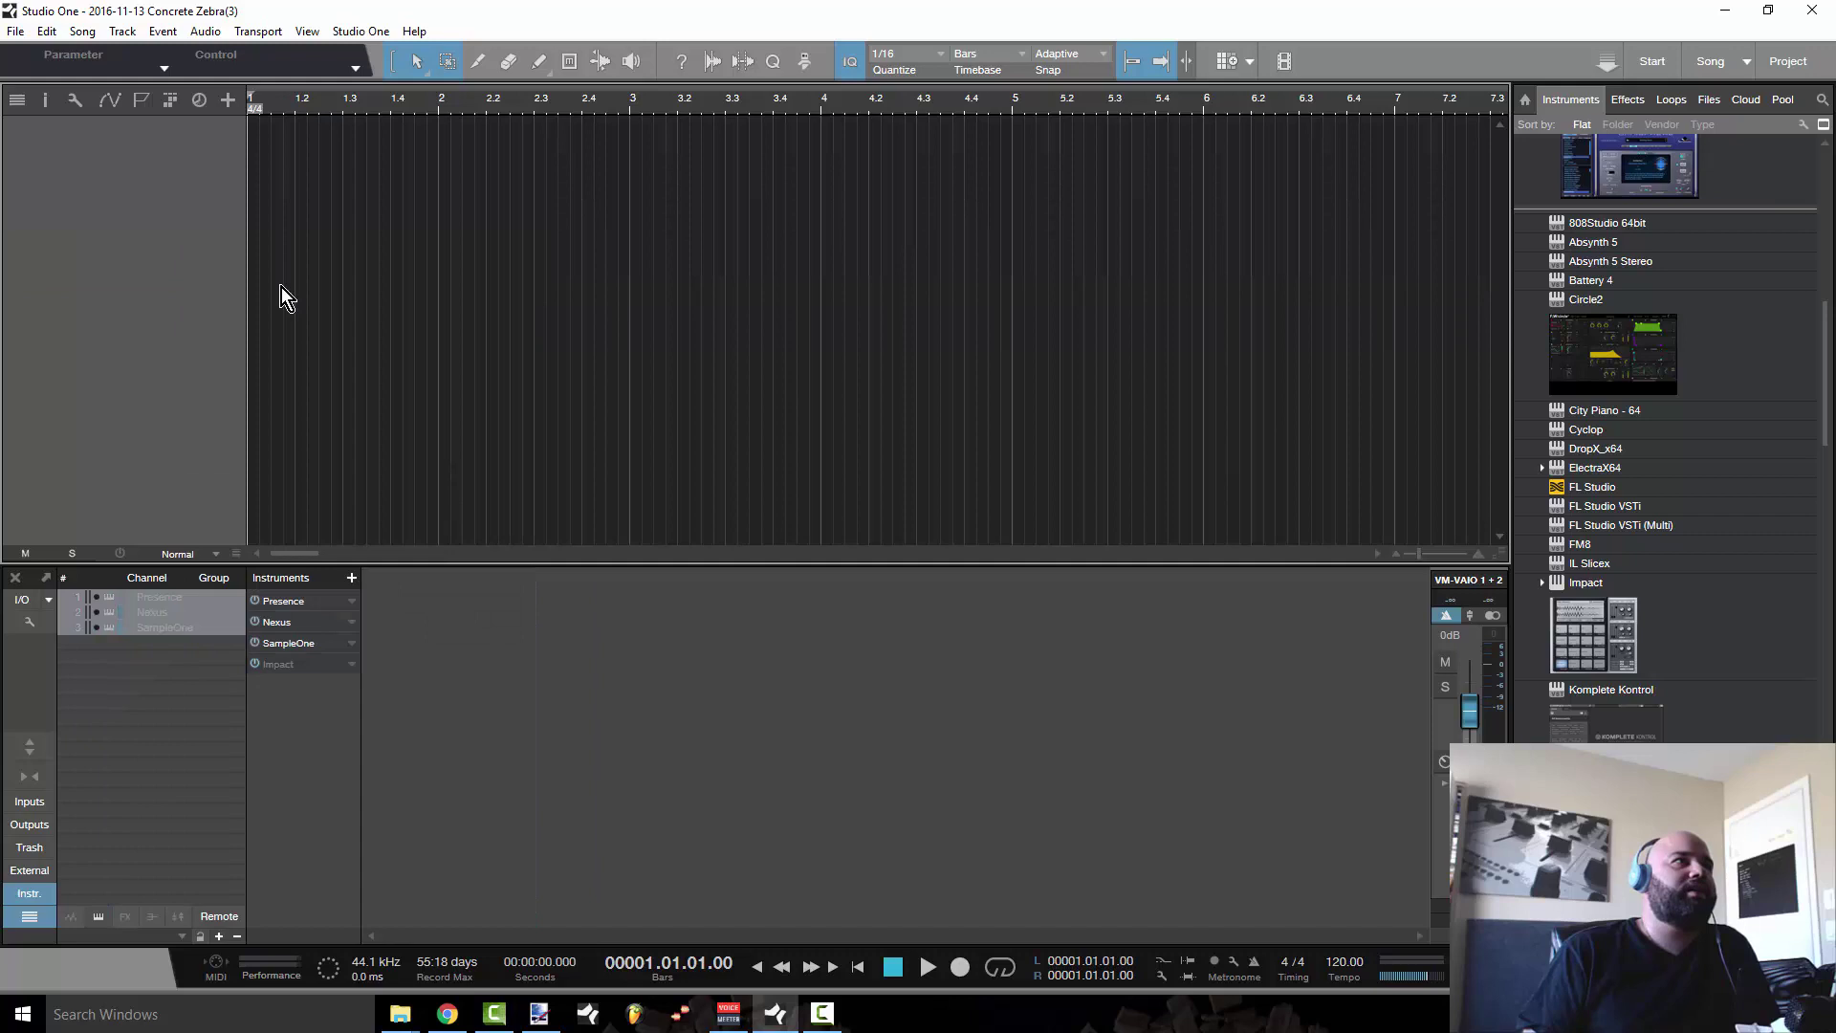
{"action": "left_click", "coordinate": [97, 597]}
{"action": "left_click", "coordinate": [95, 612]}
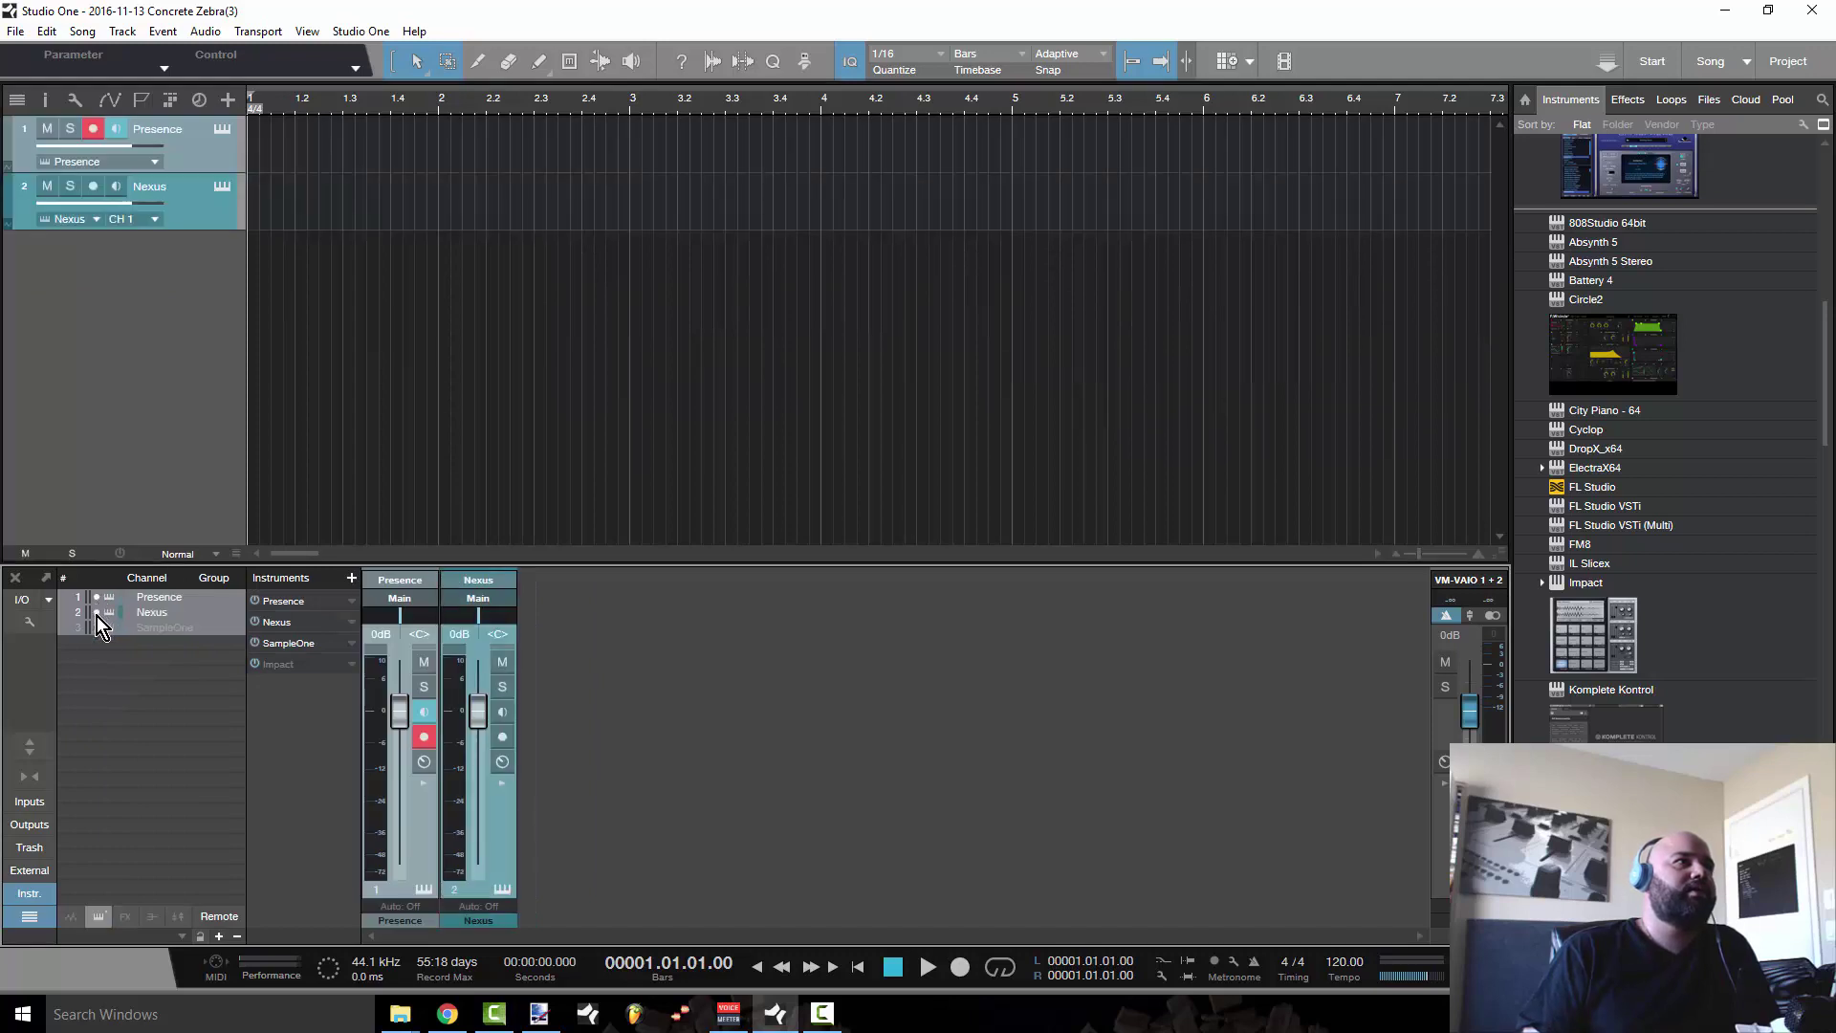
{"action": "left_click", "coordinate": [100, 628]}
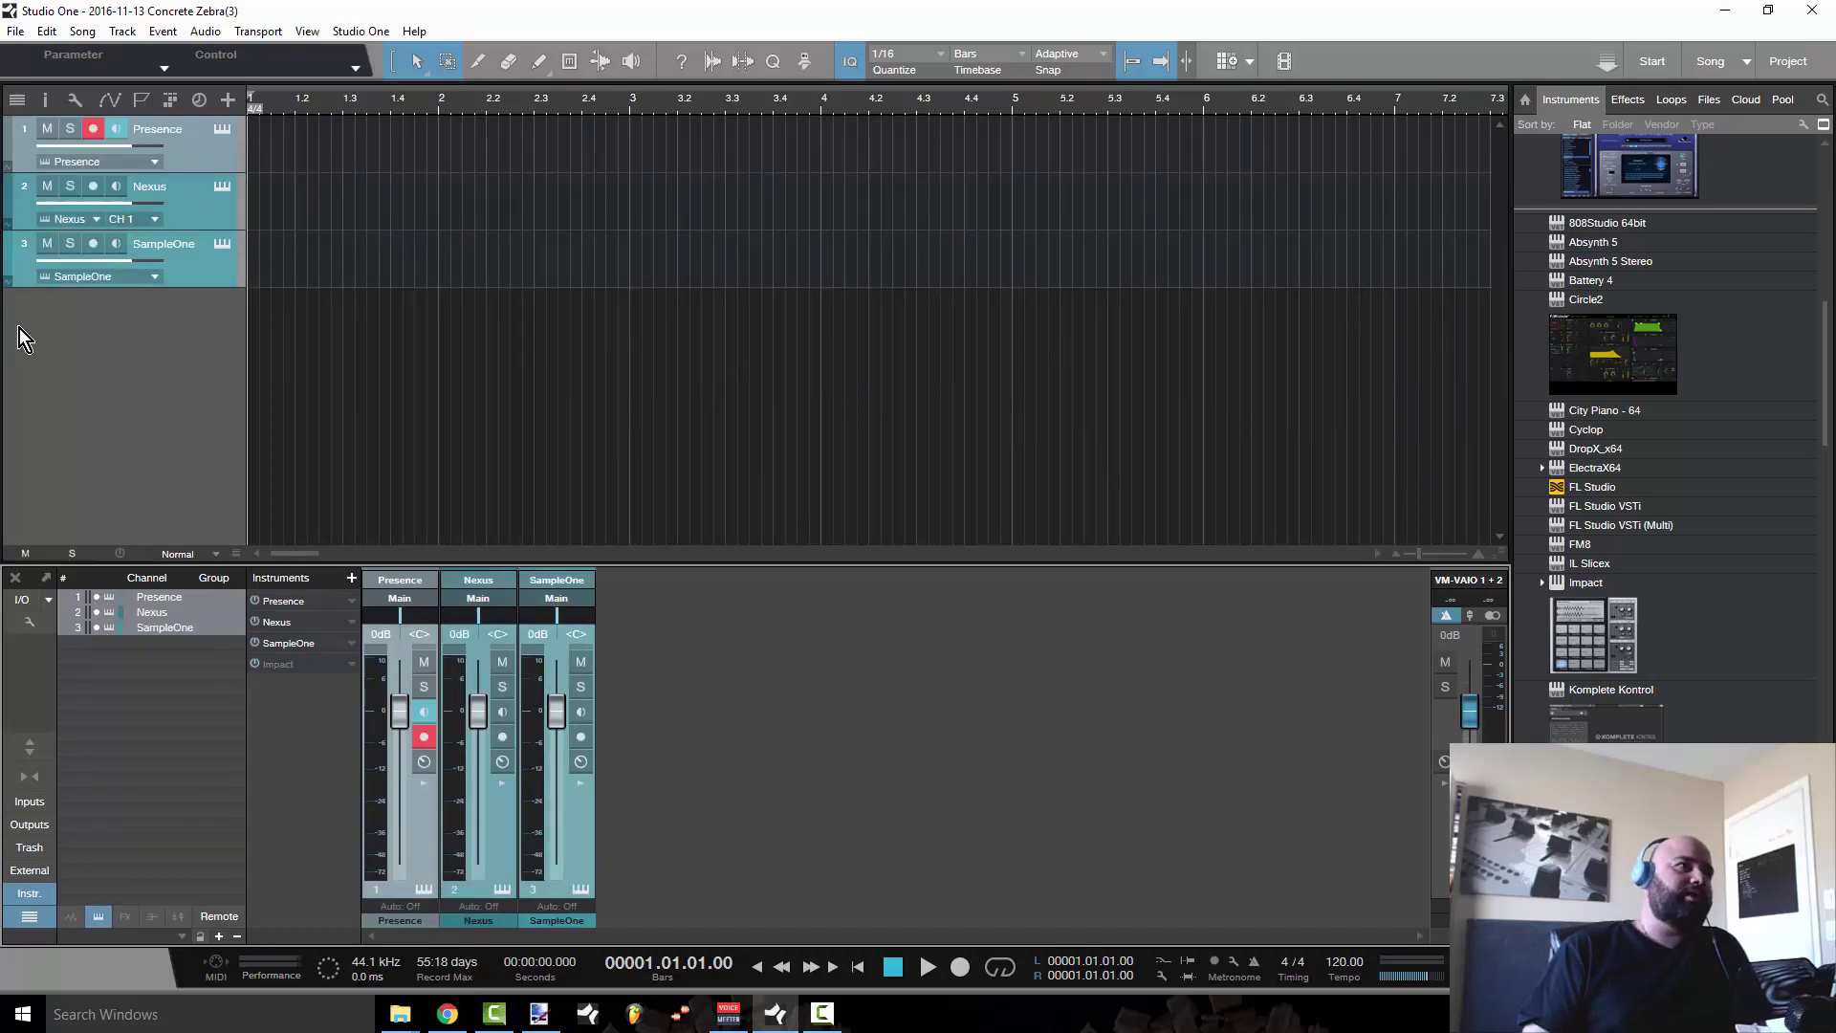
- Hide the instruments panel, leaving only the channel list beside the mixer
{"action": "left_click", "coordinate": [44, 894]}
{"action": "left_click", "coordinate": [40, 916]}
{"action": "left_click", "coordinate": [30, 893]}
{"action": "left_click", "coordinate": [35, 918]}
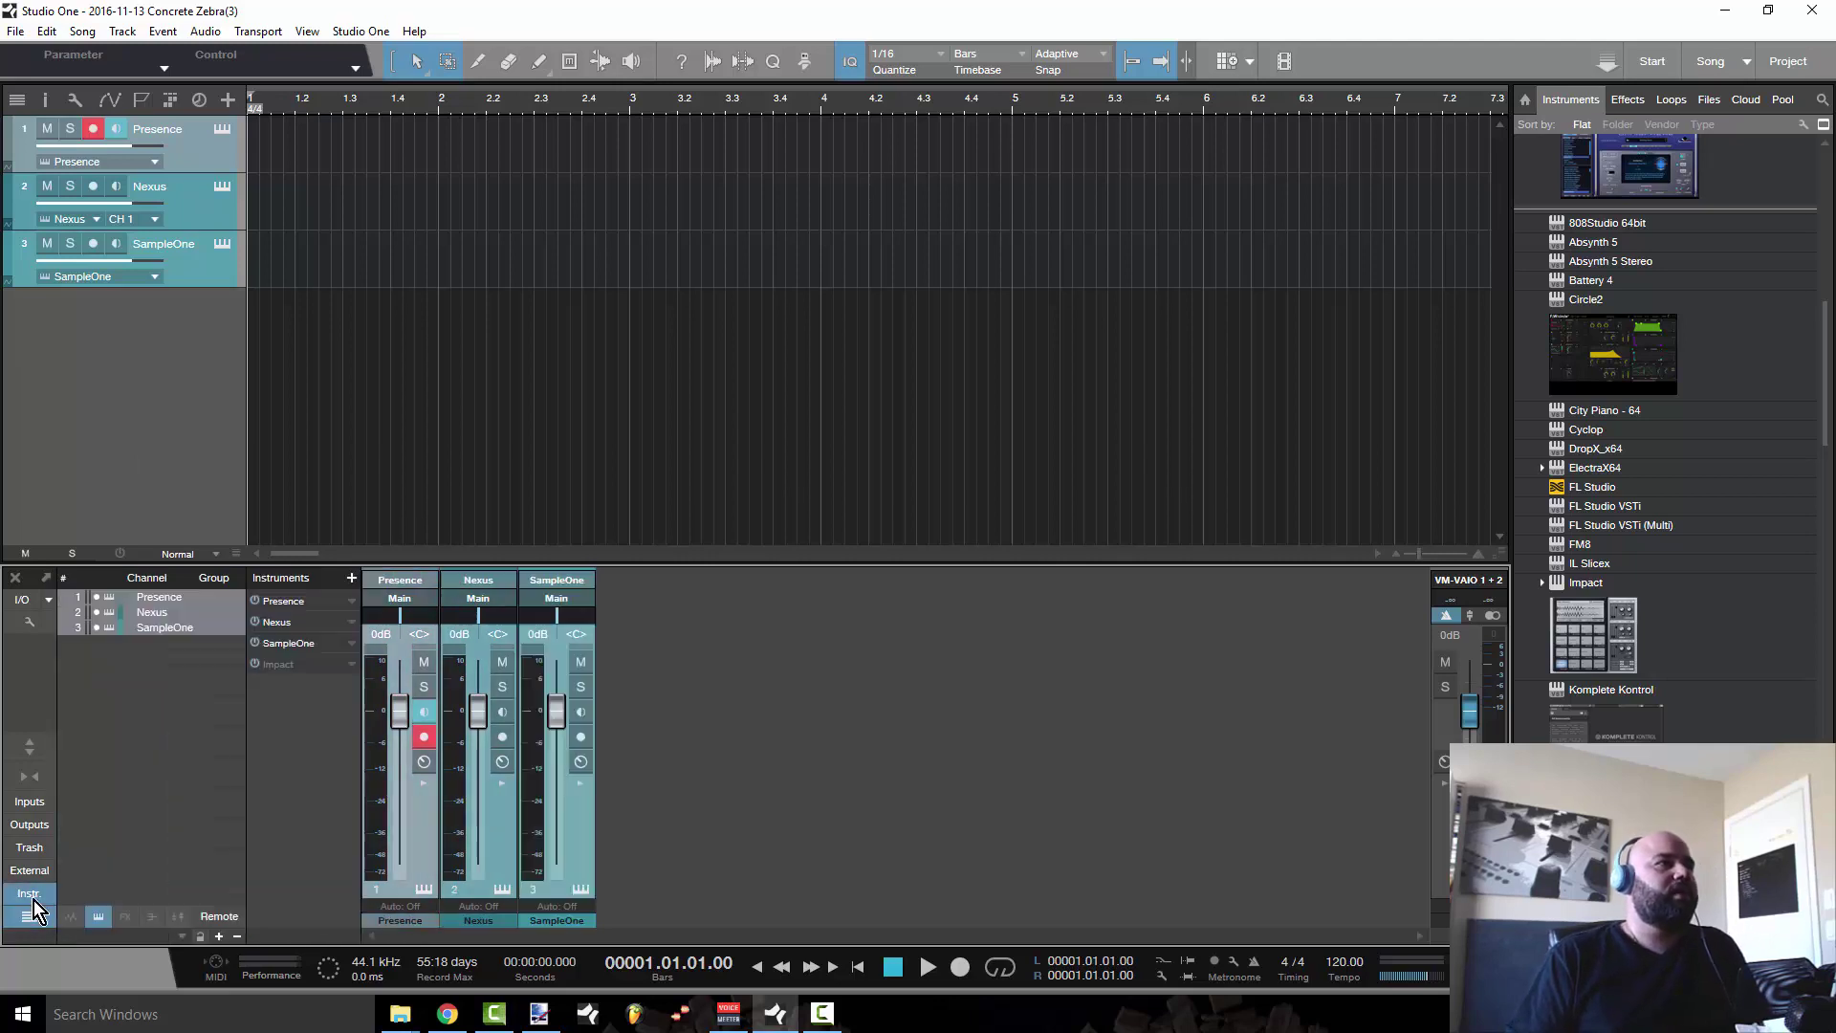
{"action": "left_click", "coordinate": [30, 893]}
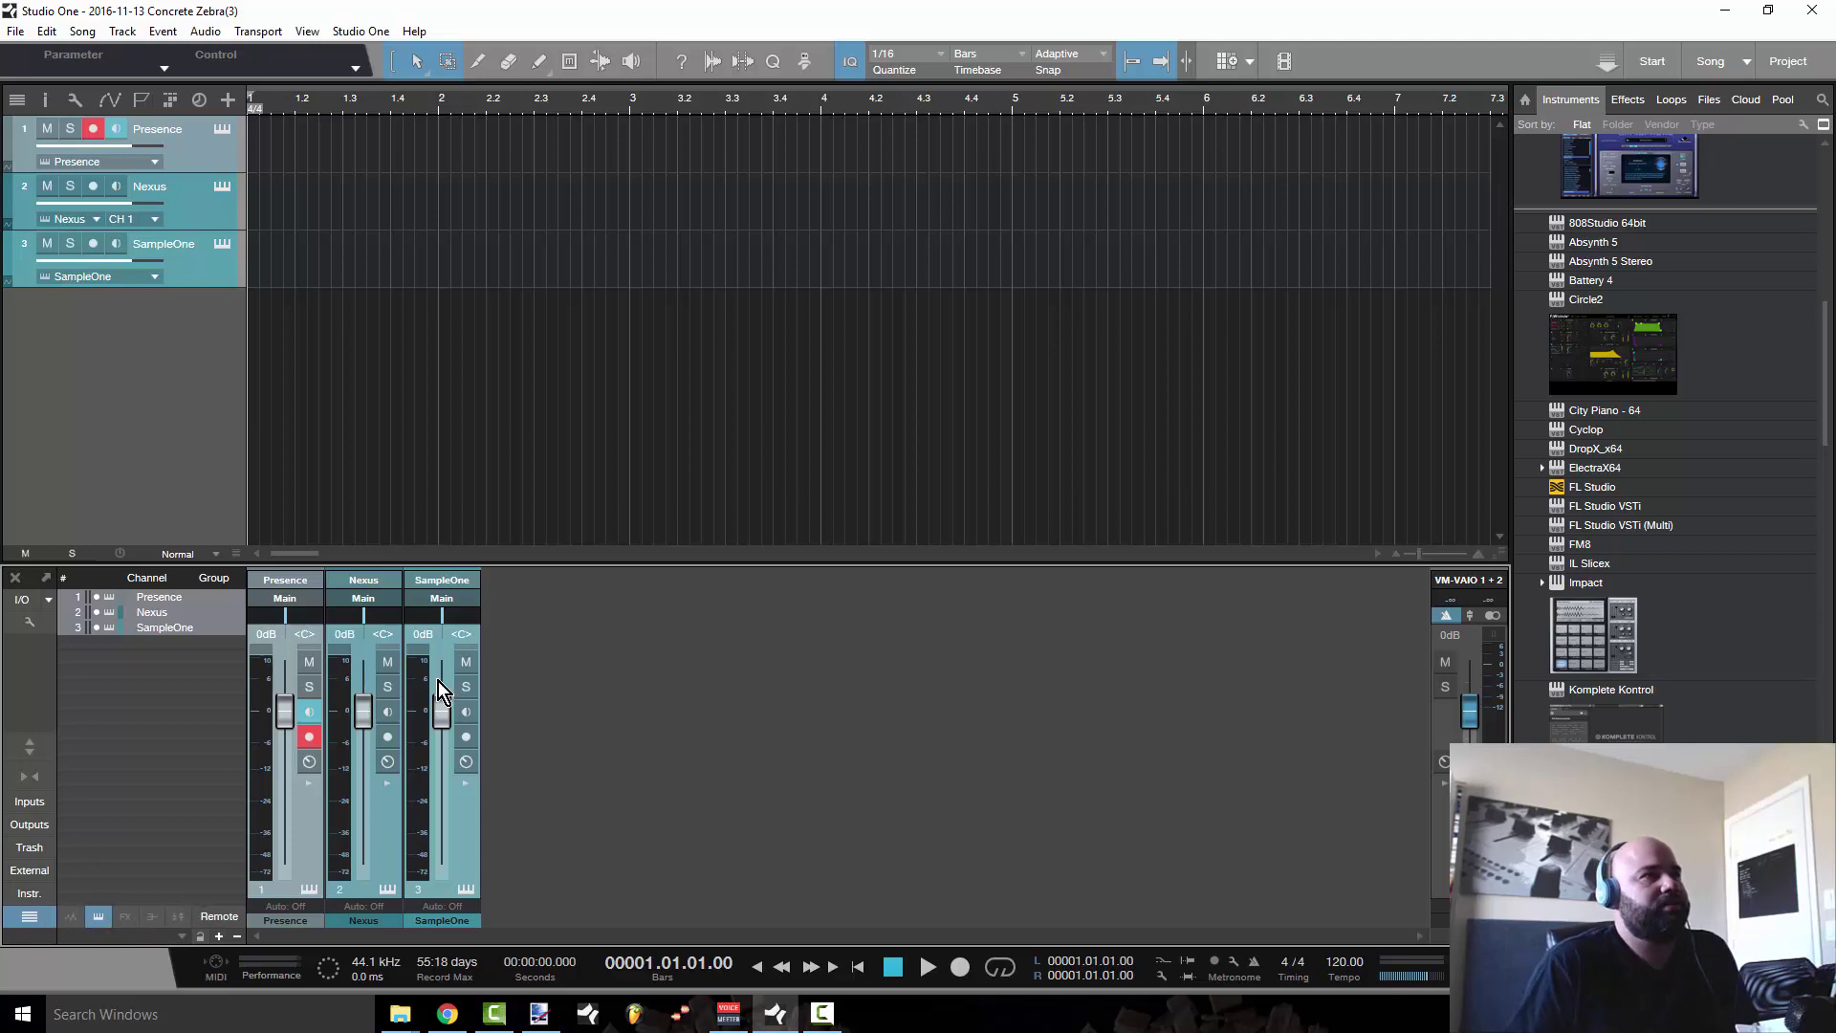
- Add FX 1, Bus 1 and VCA 1 channels from the mixer's context menu
{"action": "right_click", "coordinate": [687, 808]}
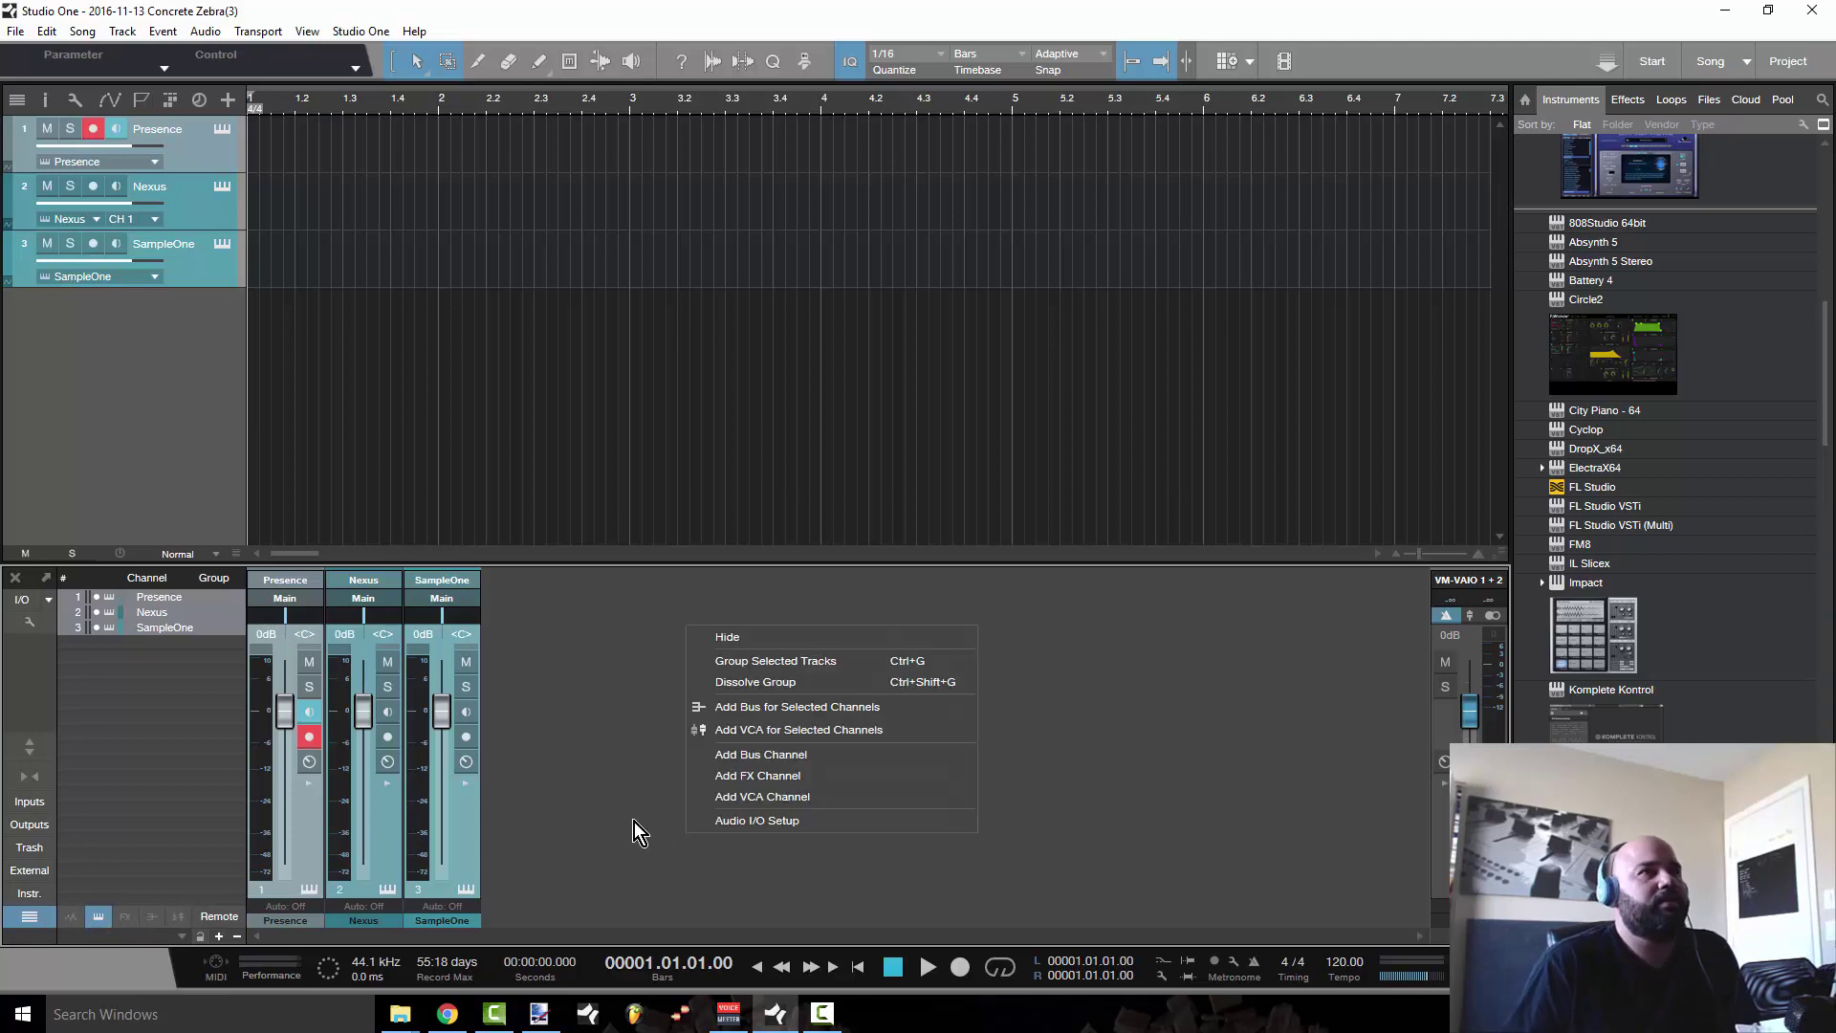
{"action": "left_click", "coordinate": [841, 771]}
{"action": "right_click", "coordinate": [725, 823]}
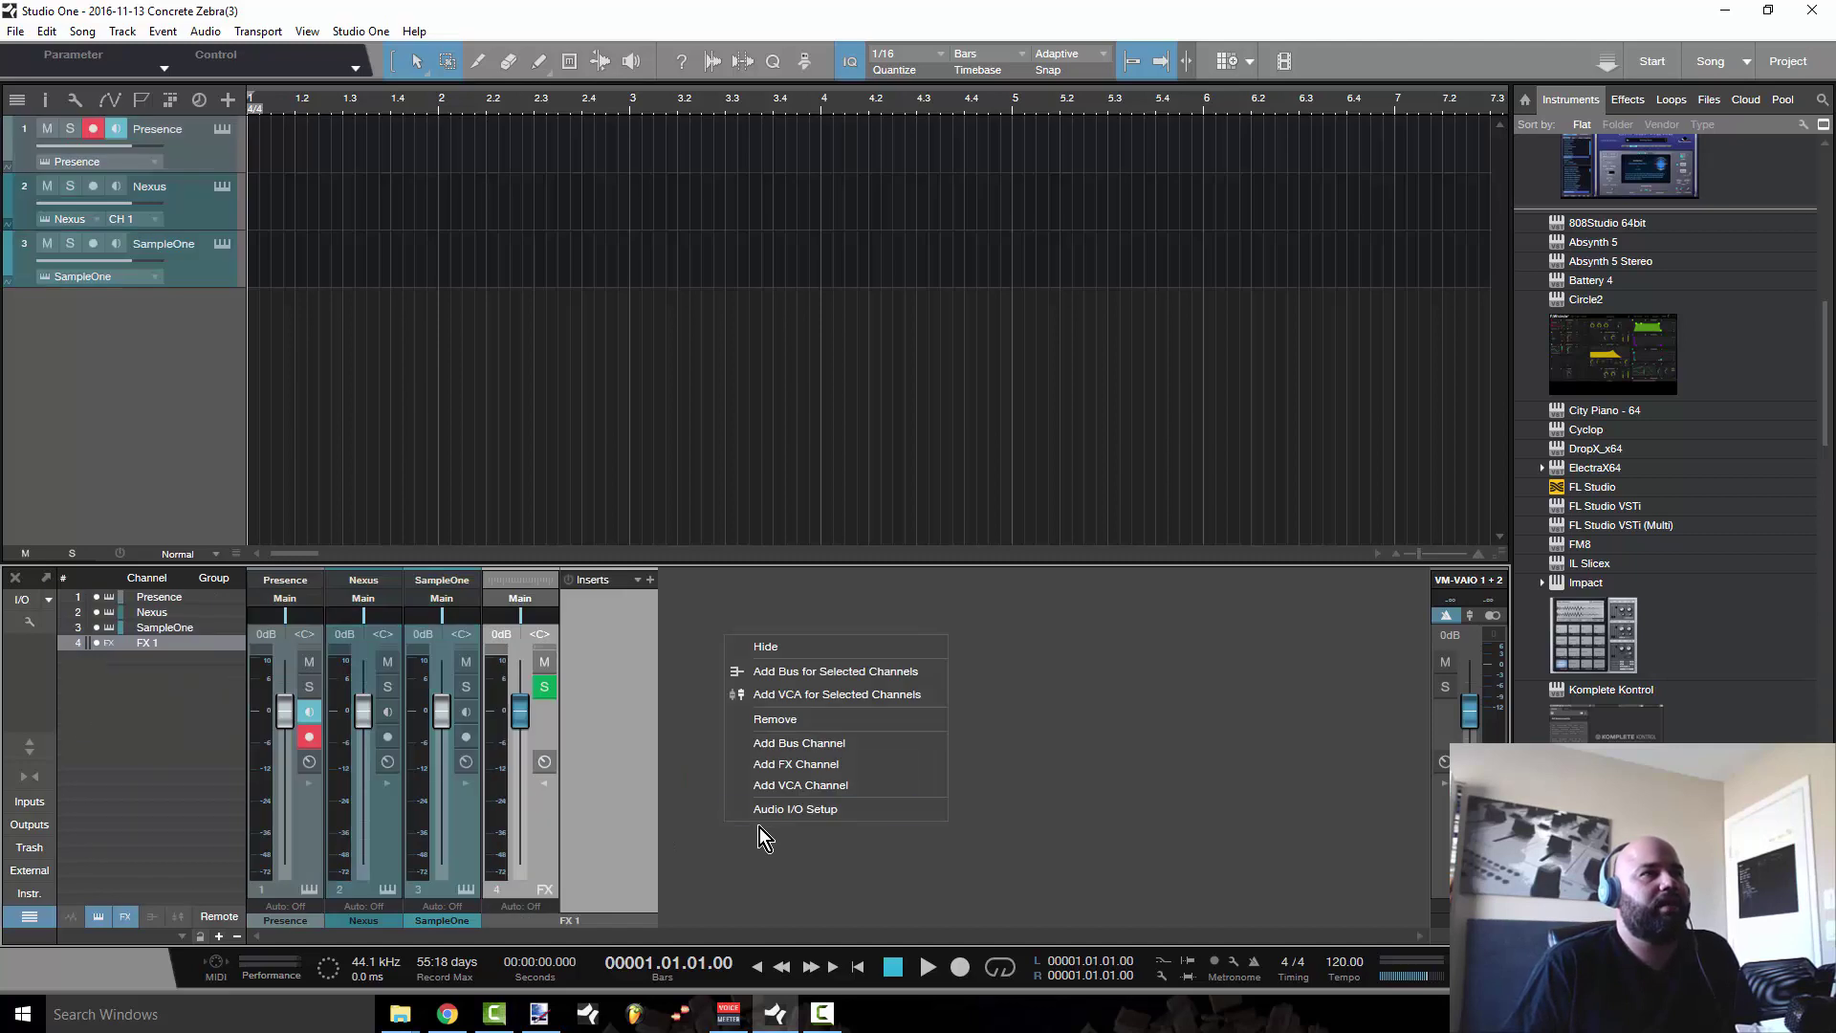
{"action": "left_click", "coordinate": [859, 742]}
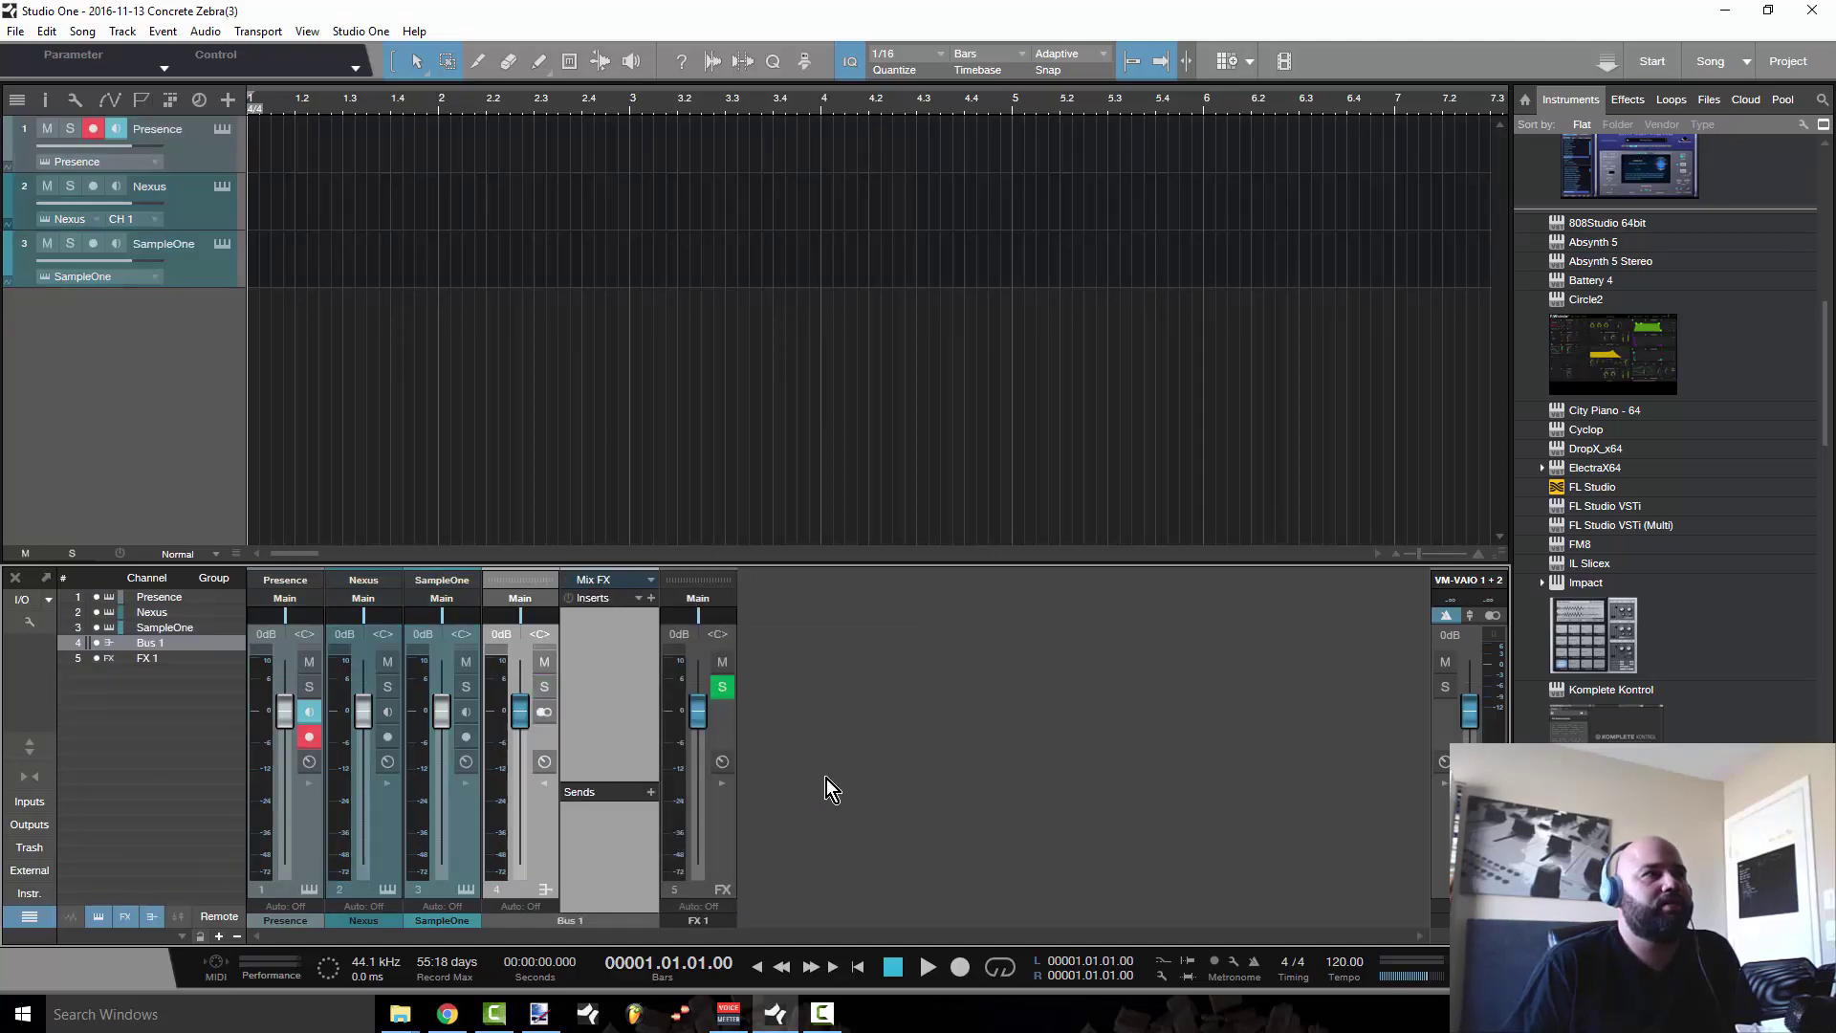
{"action": "right_click", "coordinate": [874, 874]}
{"action": "left_click", "coordinate": [1007, 839]}
{"action": "right_click", "coordinate": [330, 850]}
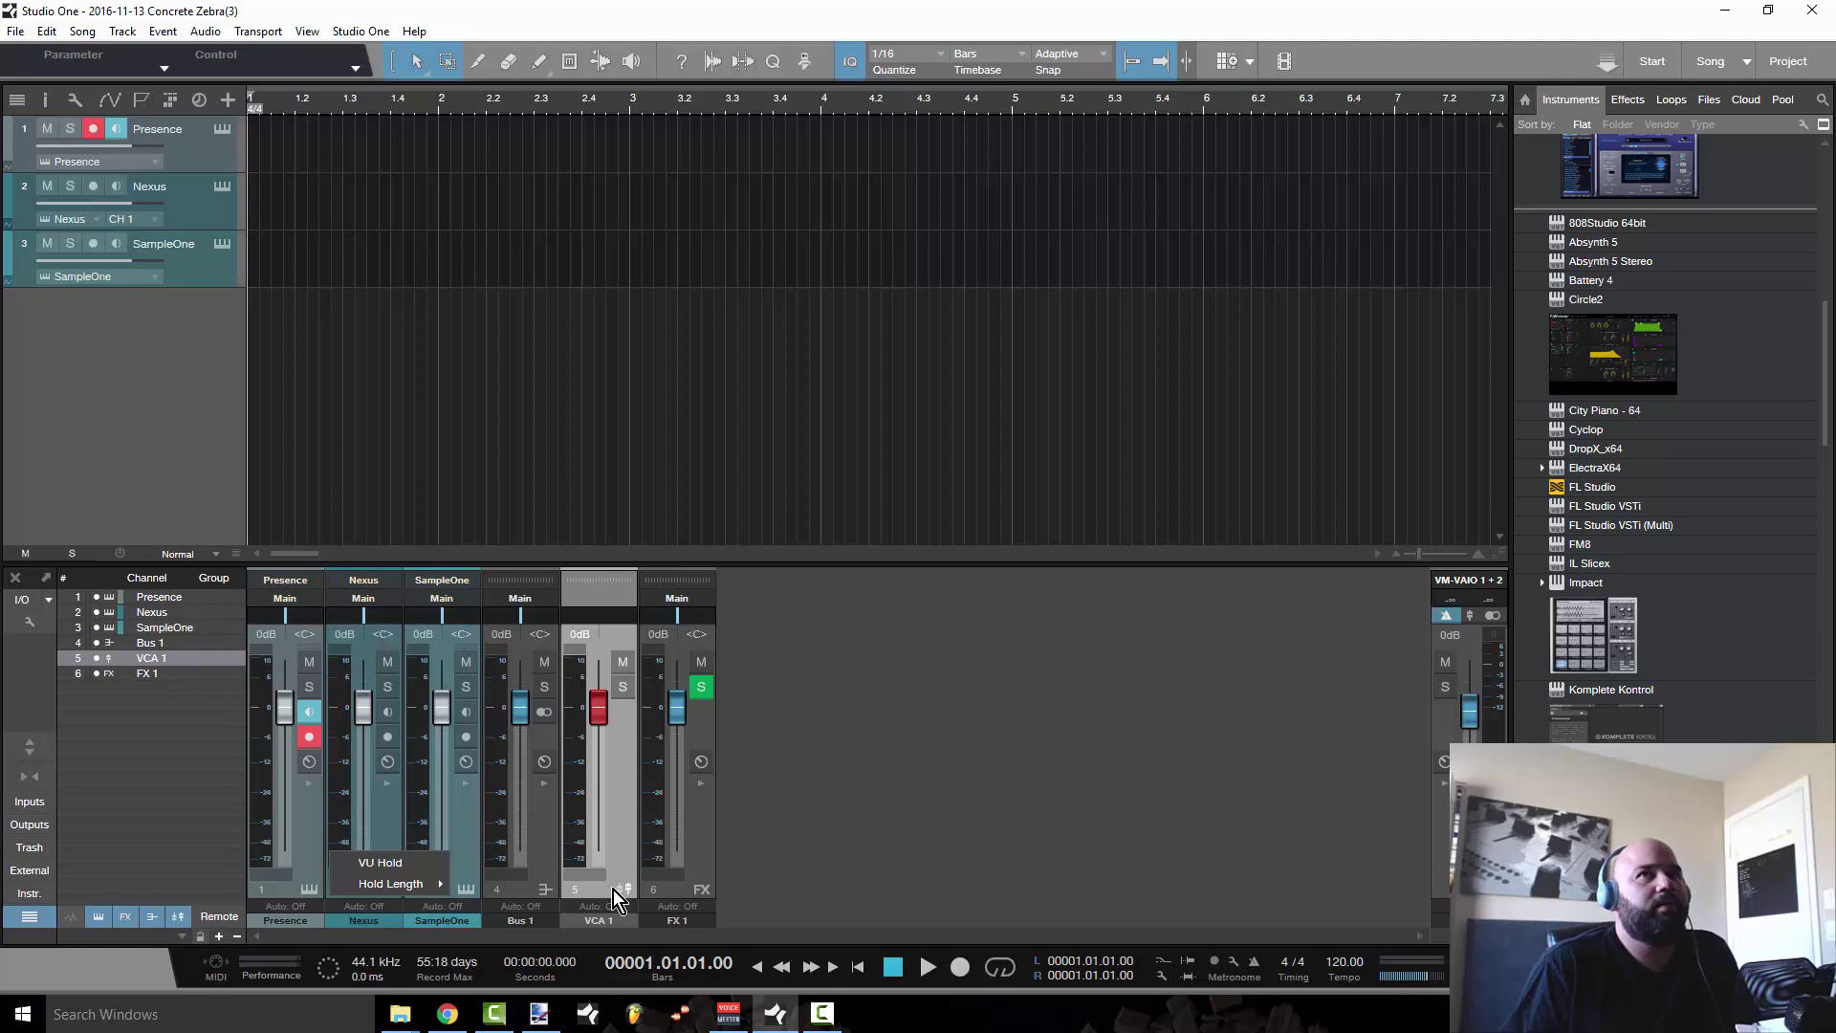
- Drag Jazz Kick 5 from Loops > Jazz > Drums > acoustic onto a new audio track
{"action": "left_click", "coordinate": [1668, 105]}
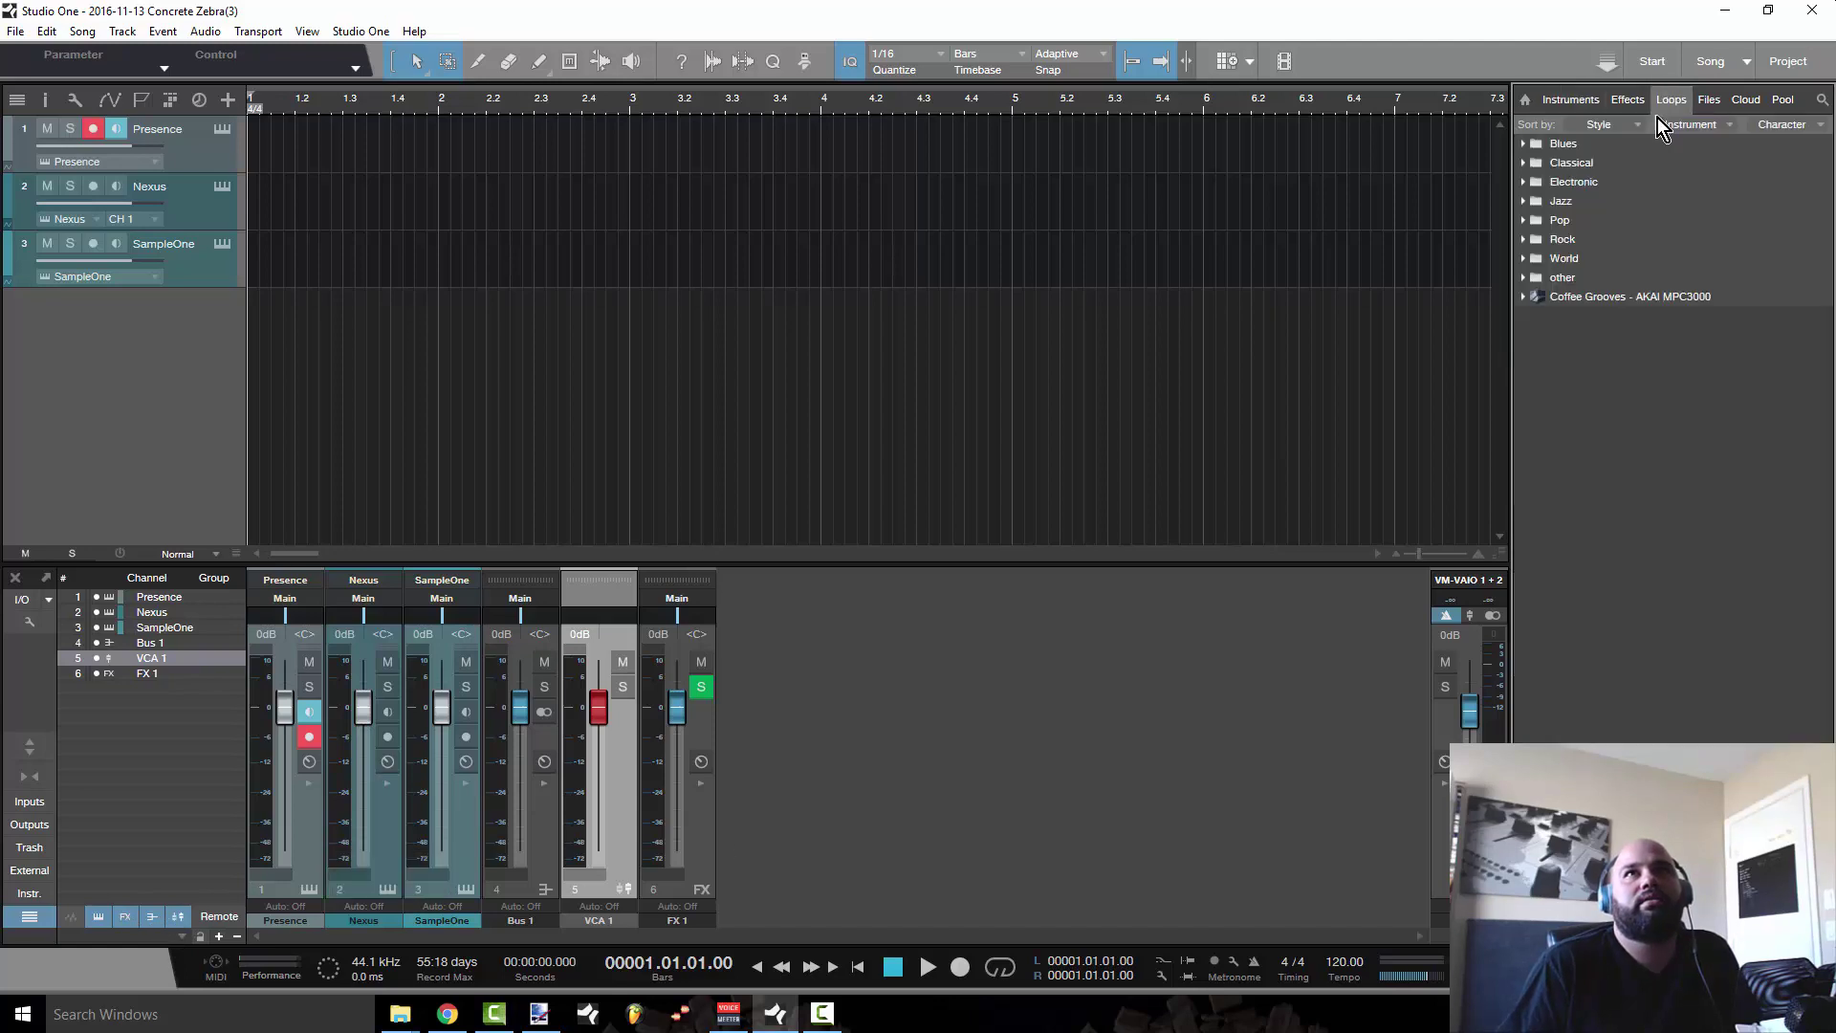
{"action": "left_click", "coordinate": [1555, 201]}
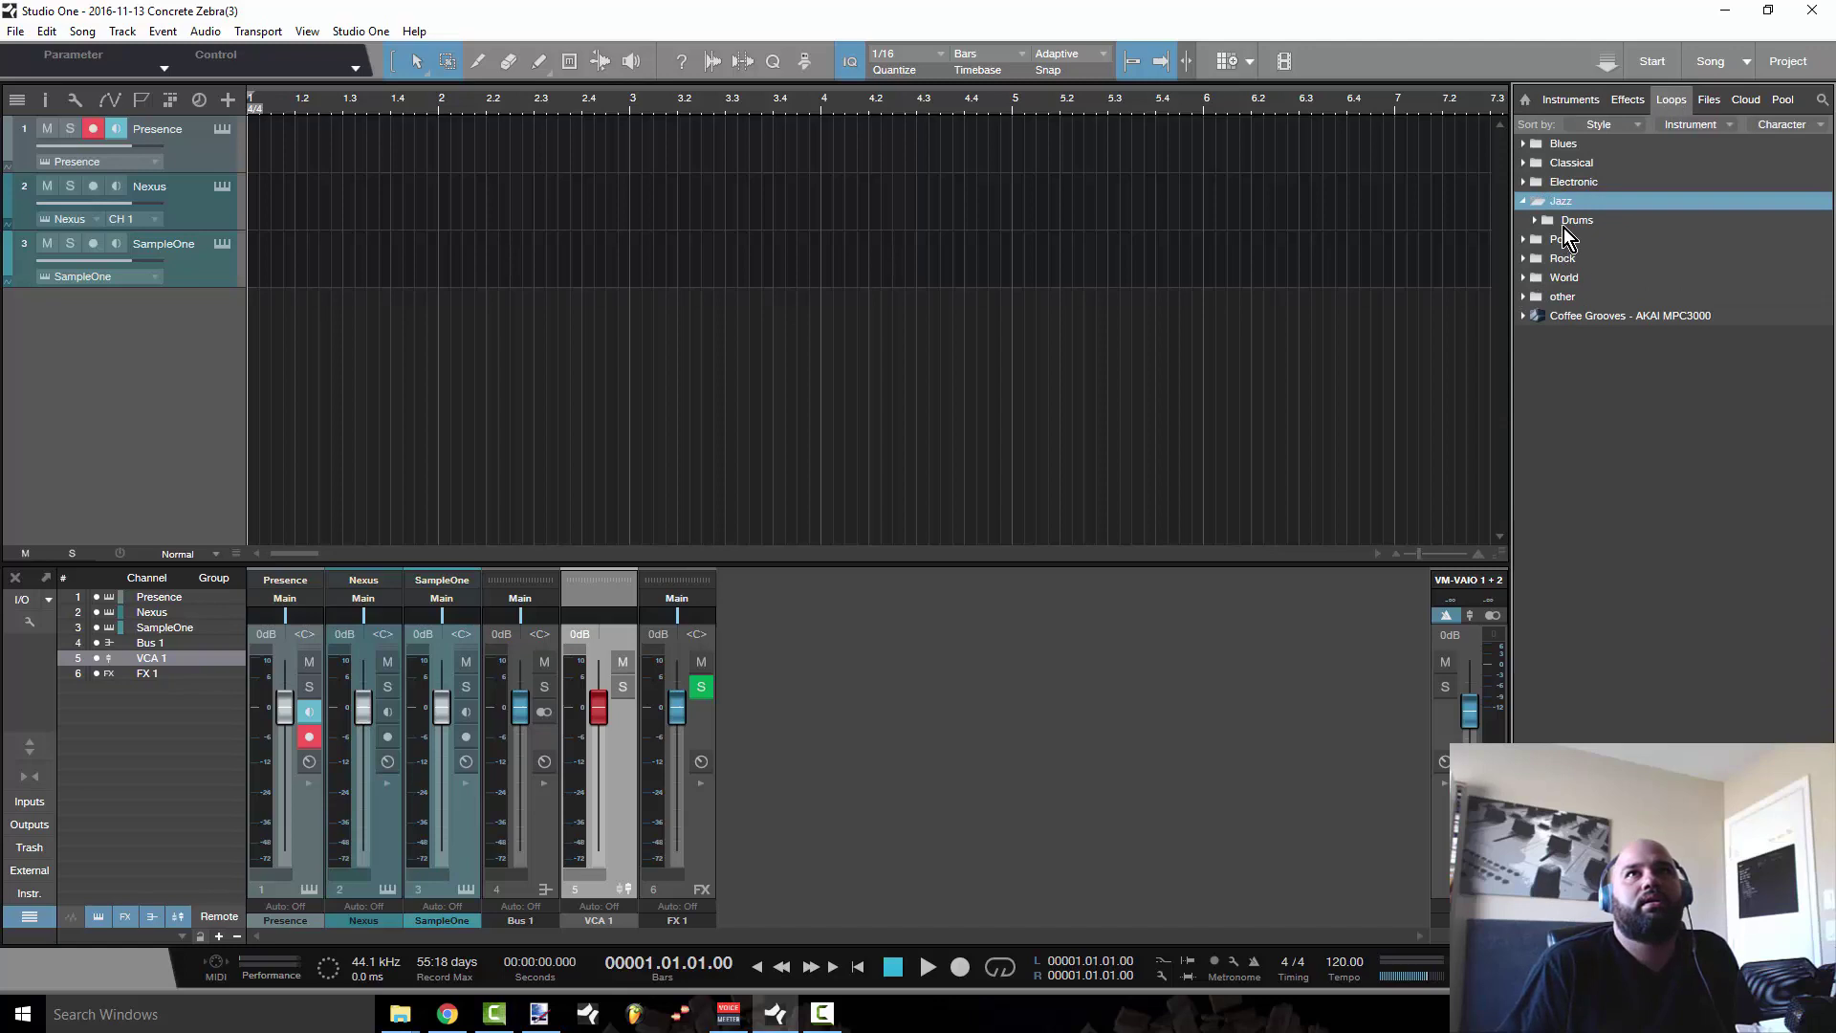
{"action": "left_click", "coordinate": [1575, 221]}
{"action": "left_click", "coordinate": [1584, 241]}
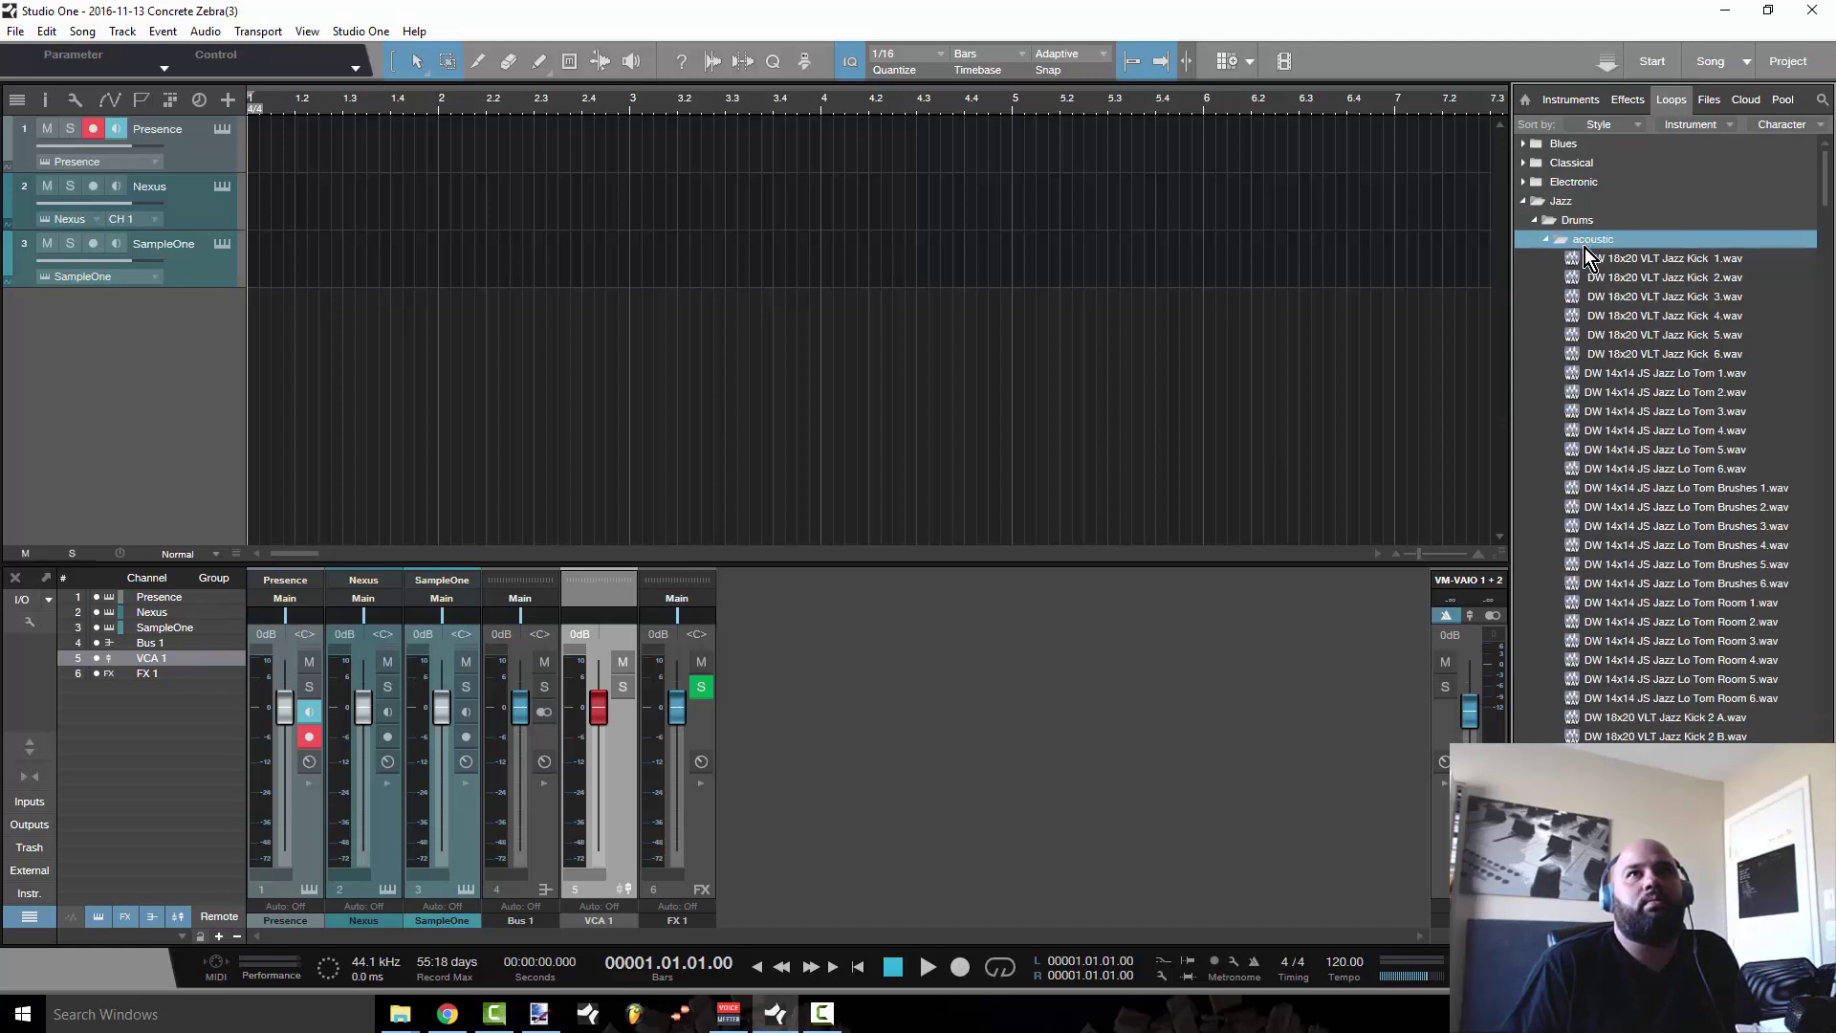
{"action": "left_click_drag", "start_coordinate": [1668, 334], "coordinate": [279, 323]}
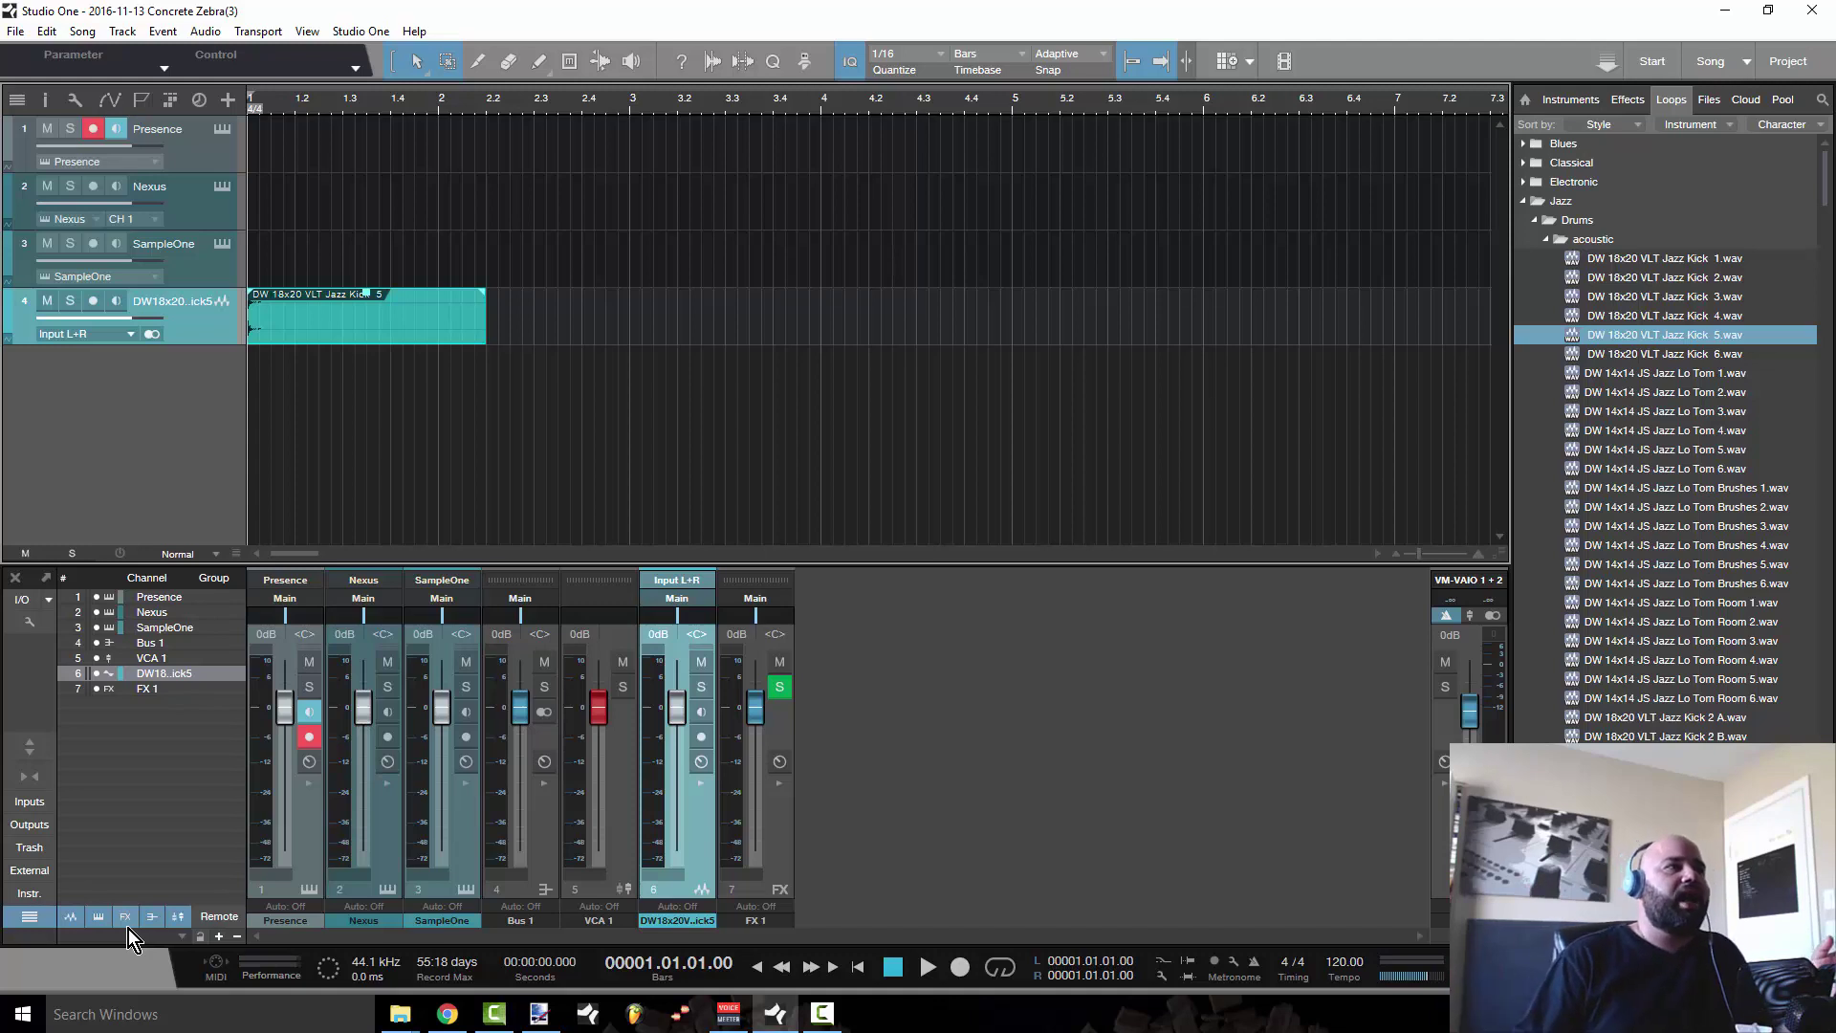
{"action": "left_click", "coordinate": [71, 918]}
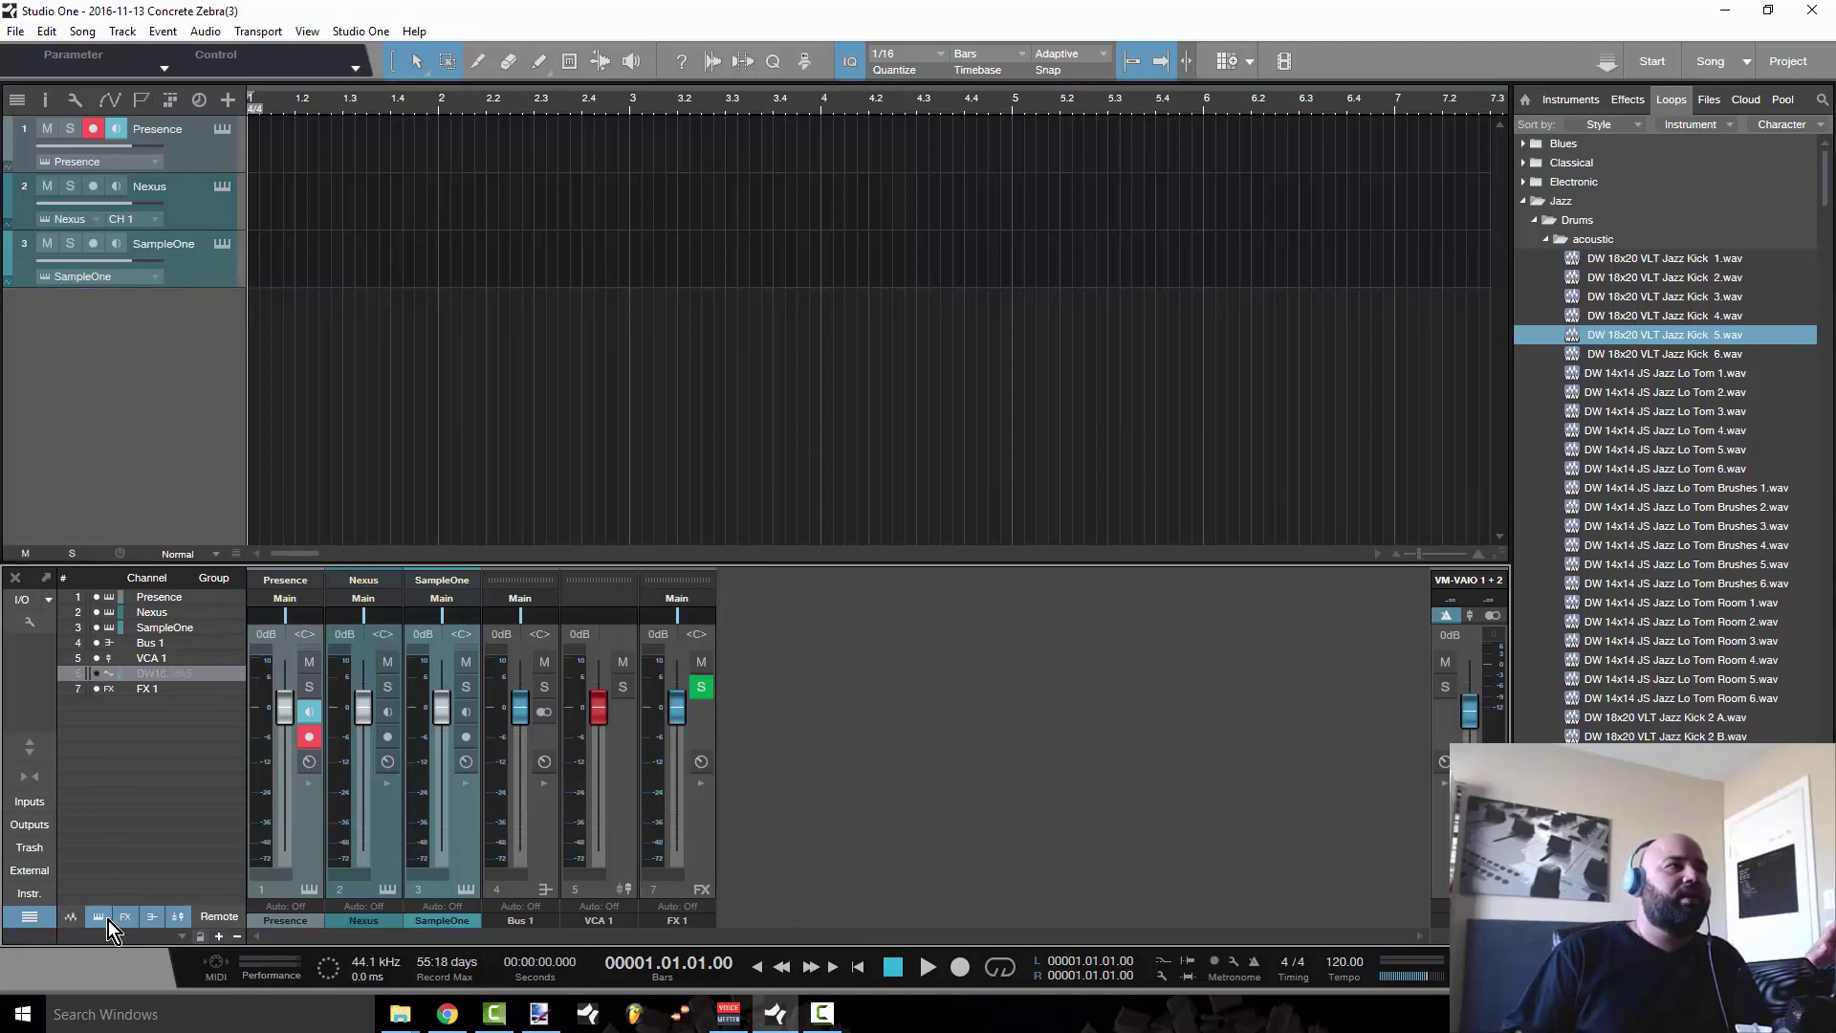
{"action": "left_click", "coordinate": [106, 921]}
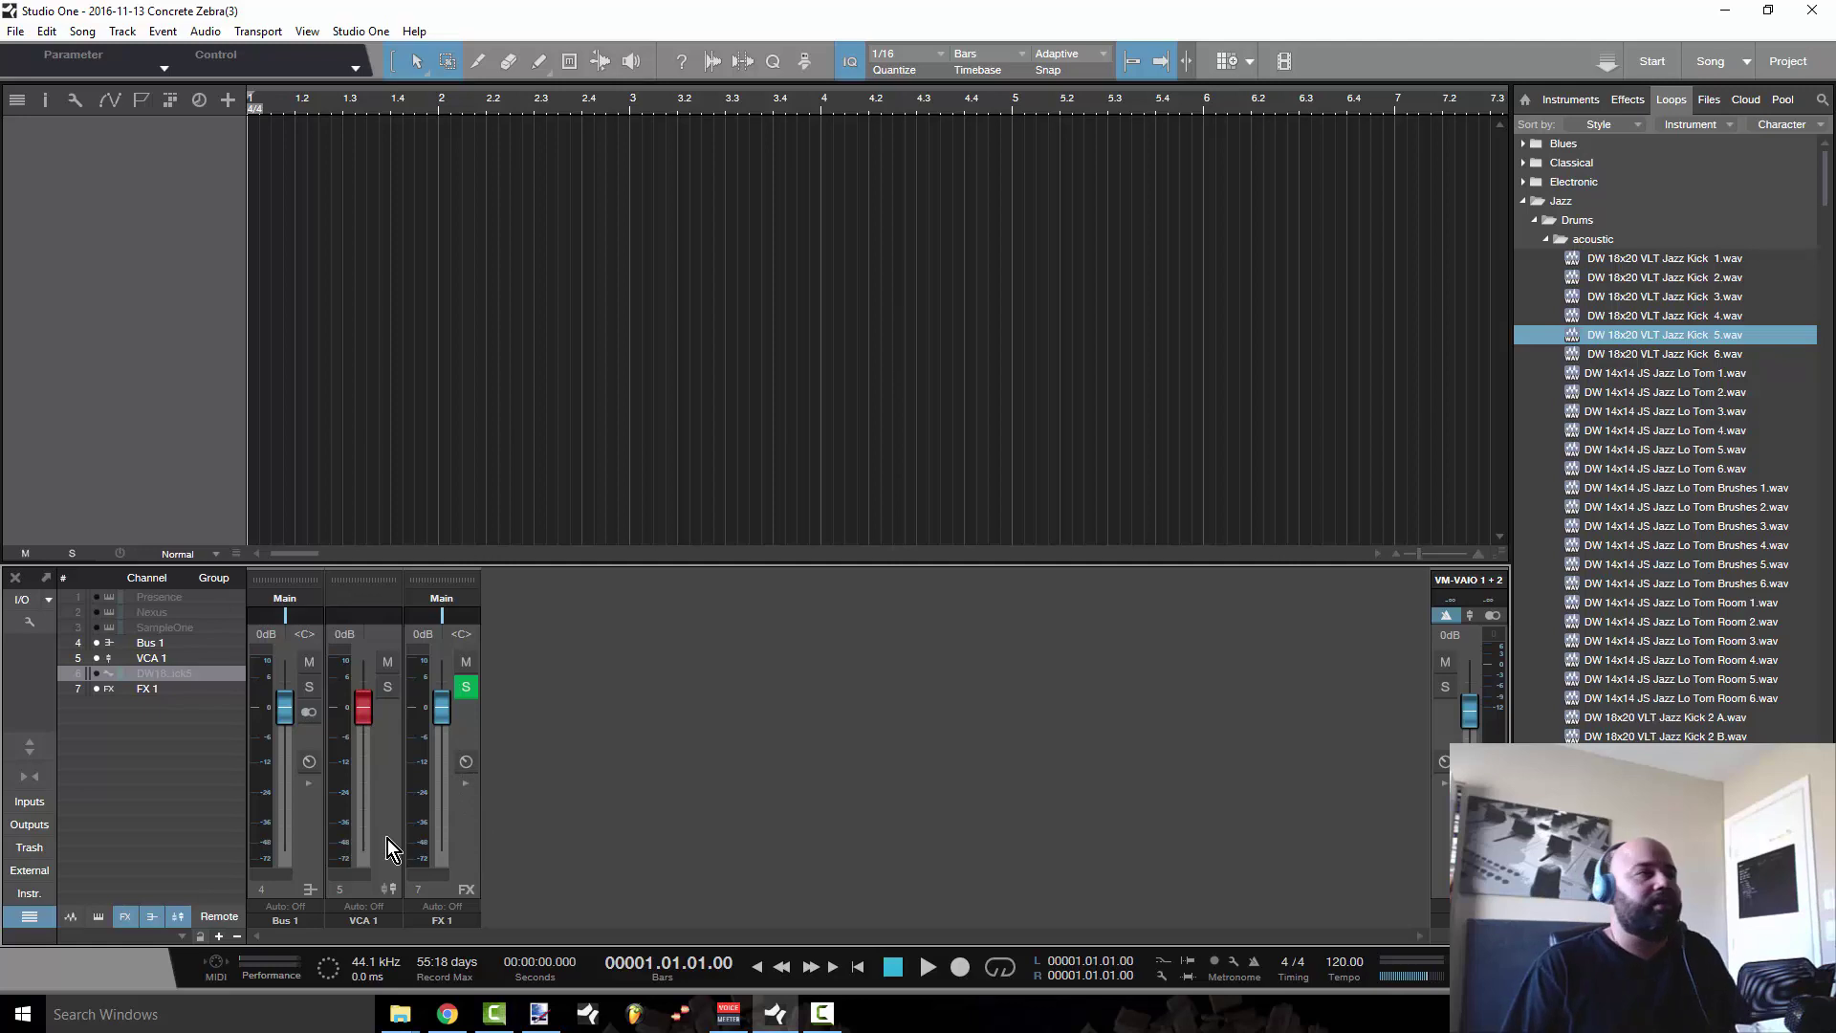
{"action": "left_click", "coordinate": [100, 914]}
{"action": "left_click", "coordinate": [73, 915]}
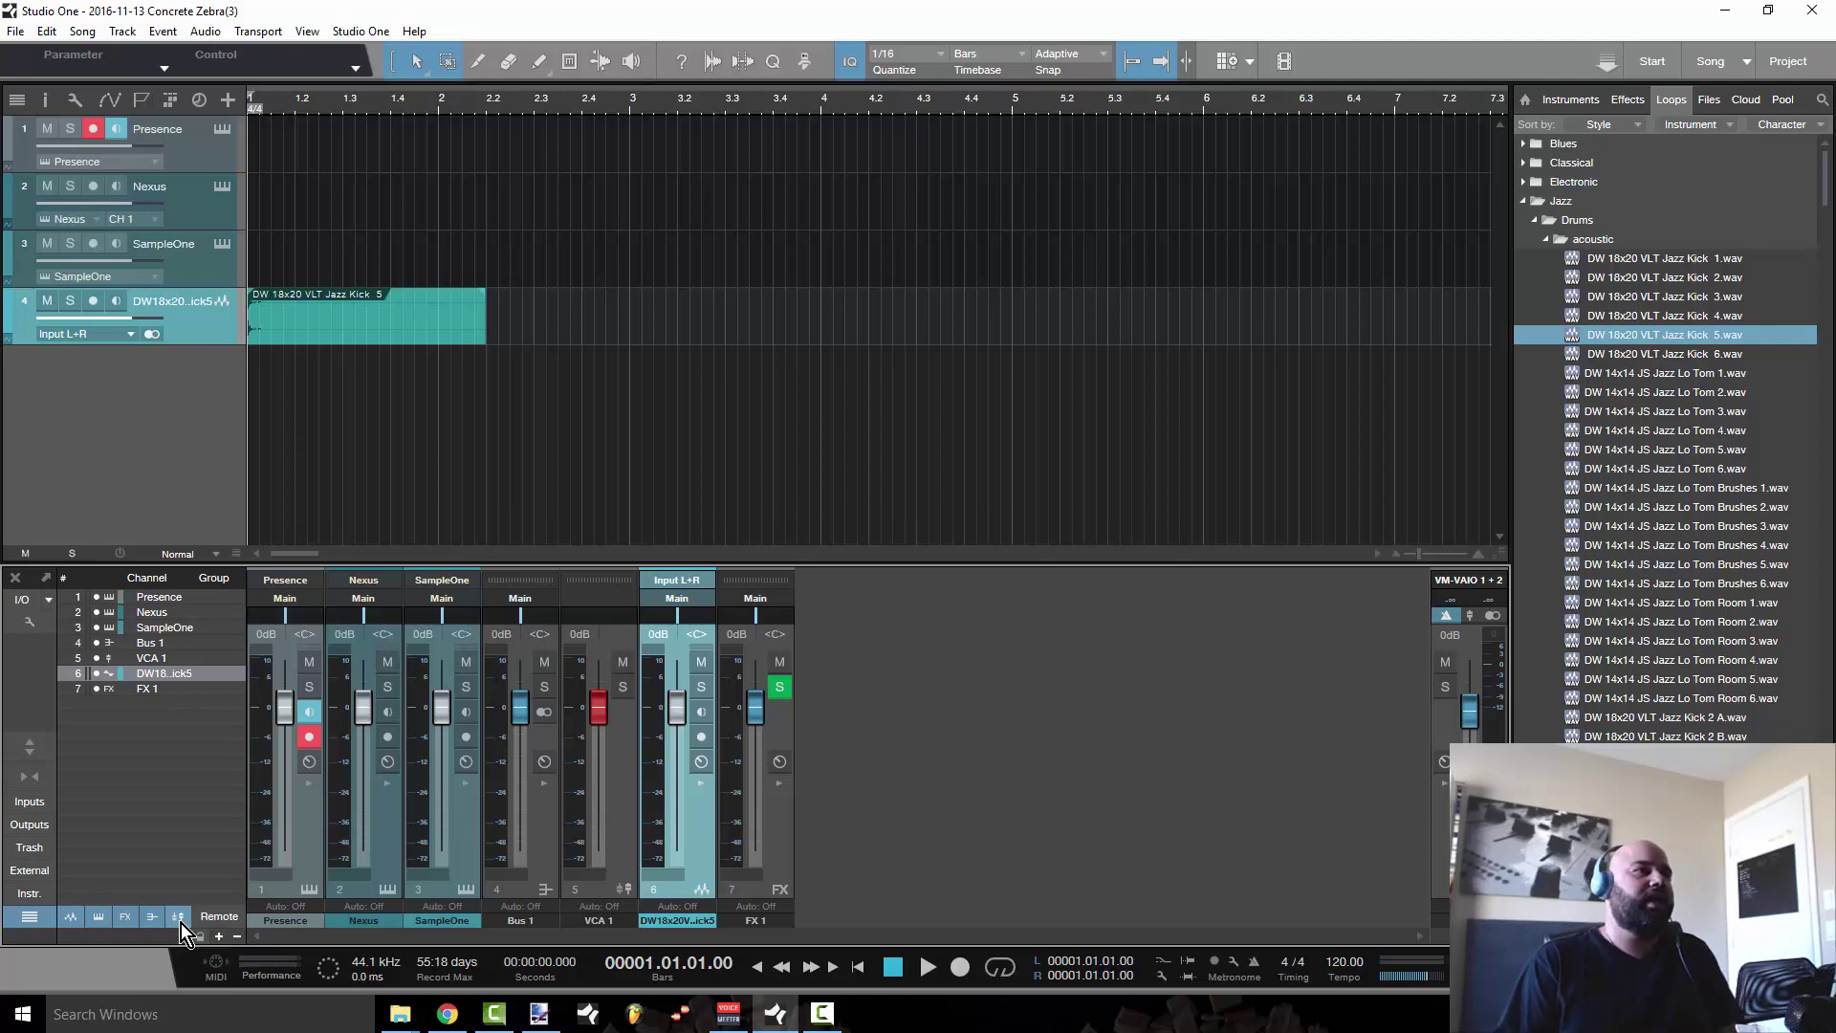
{"action": "left_click", "coordinate": [180, 920]}
{"action": "left_click", "coordinate": [151, 916]}
{"action": "left_click", "coordinate": [125, 915]}
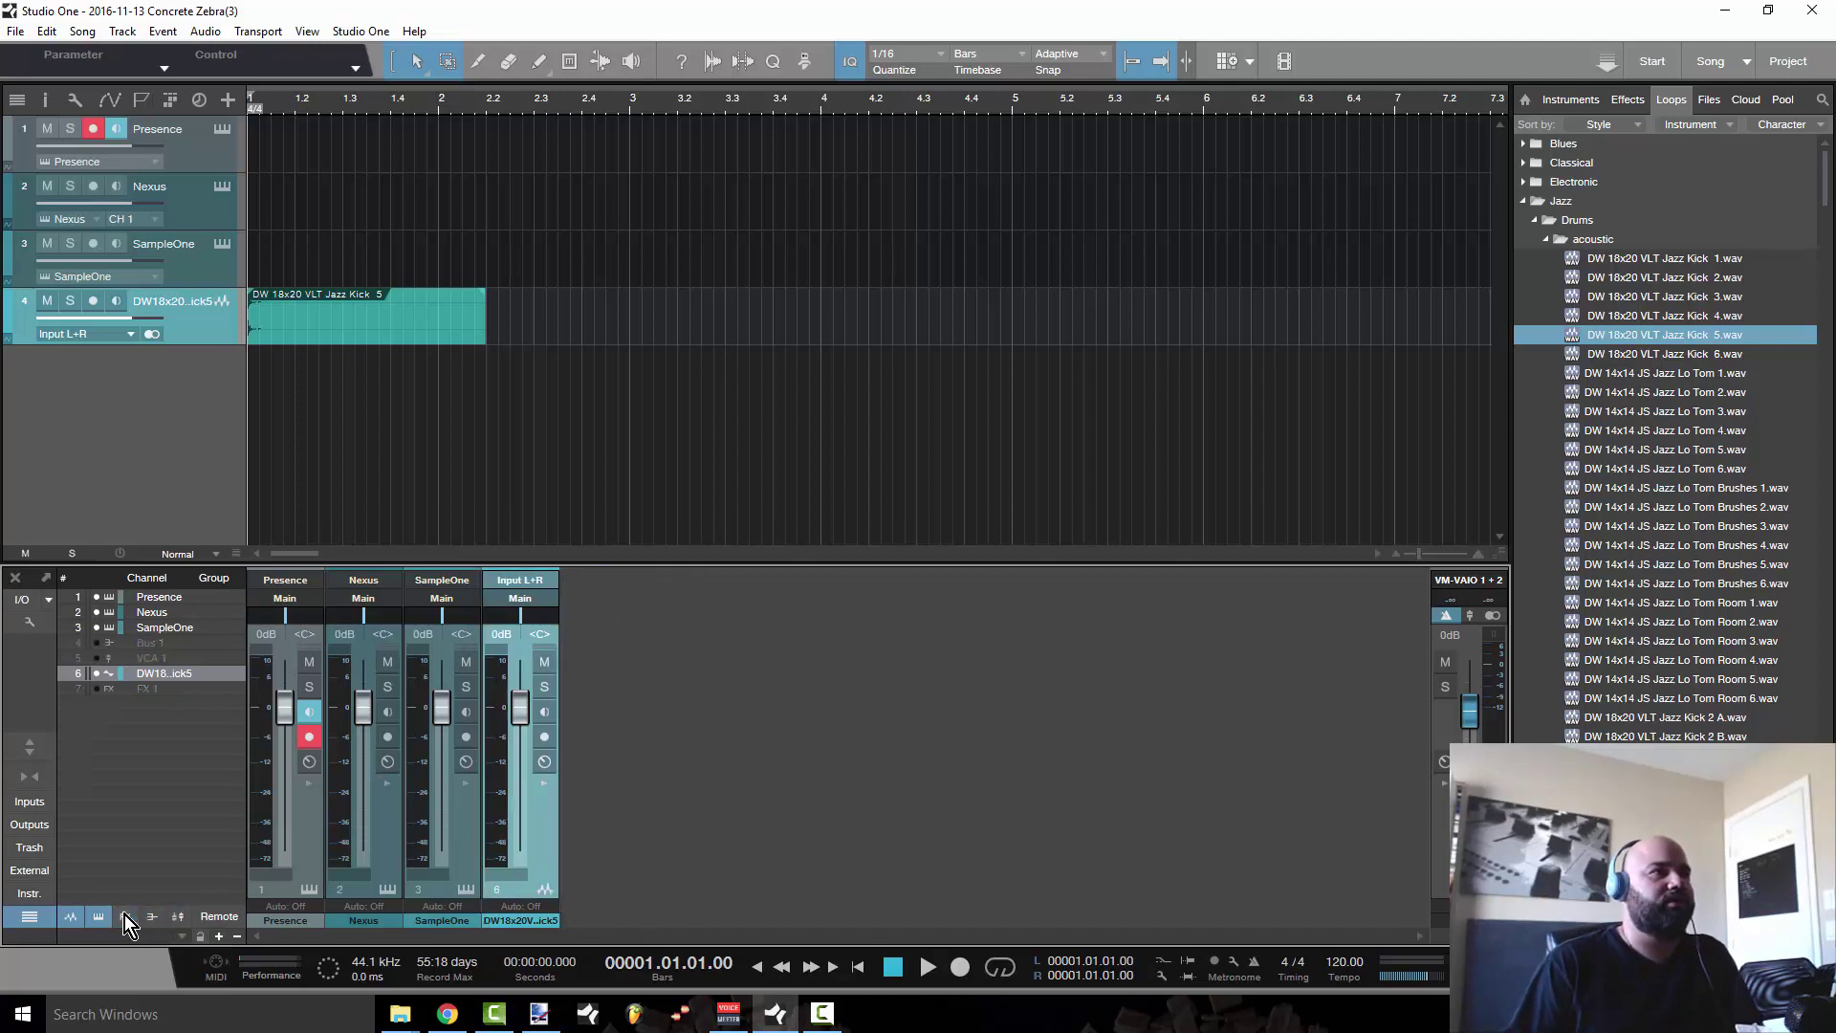
{"action": "left_click", "coordinate": [125, 916]}
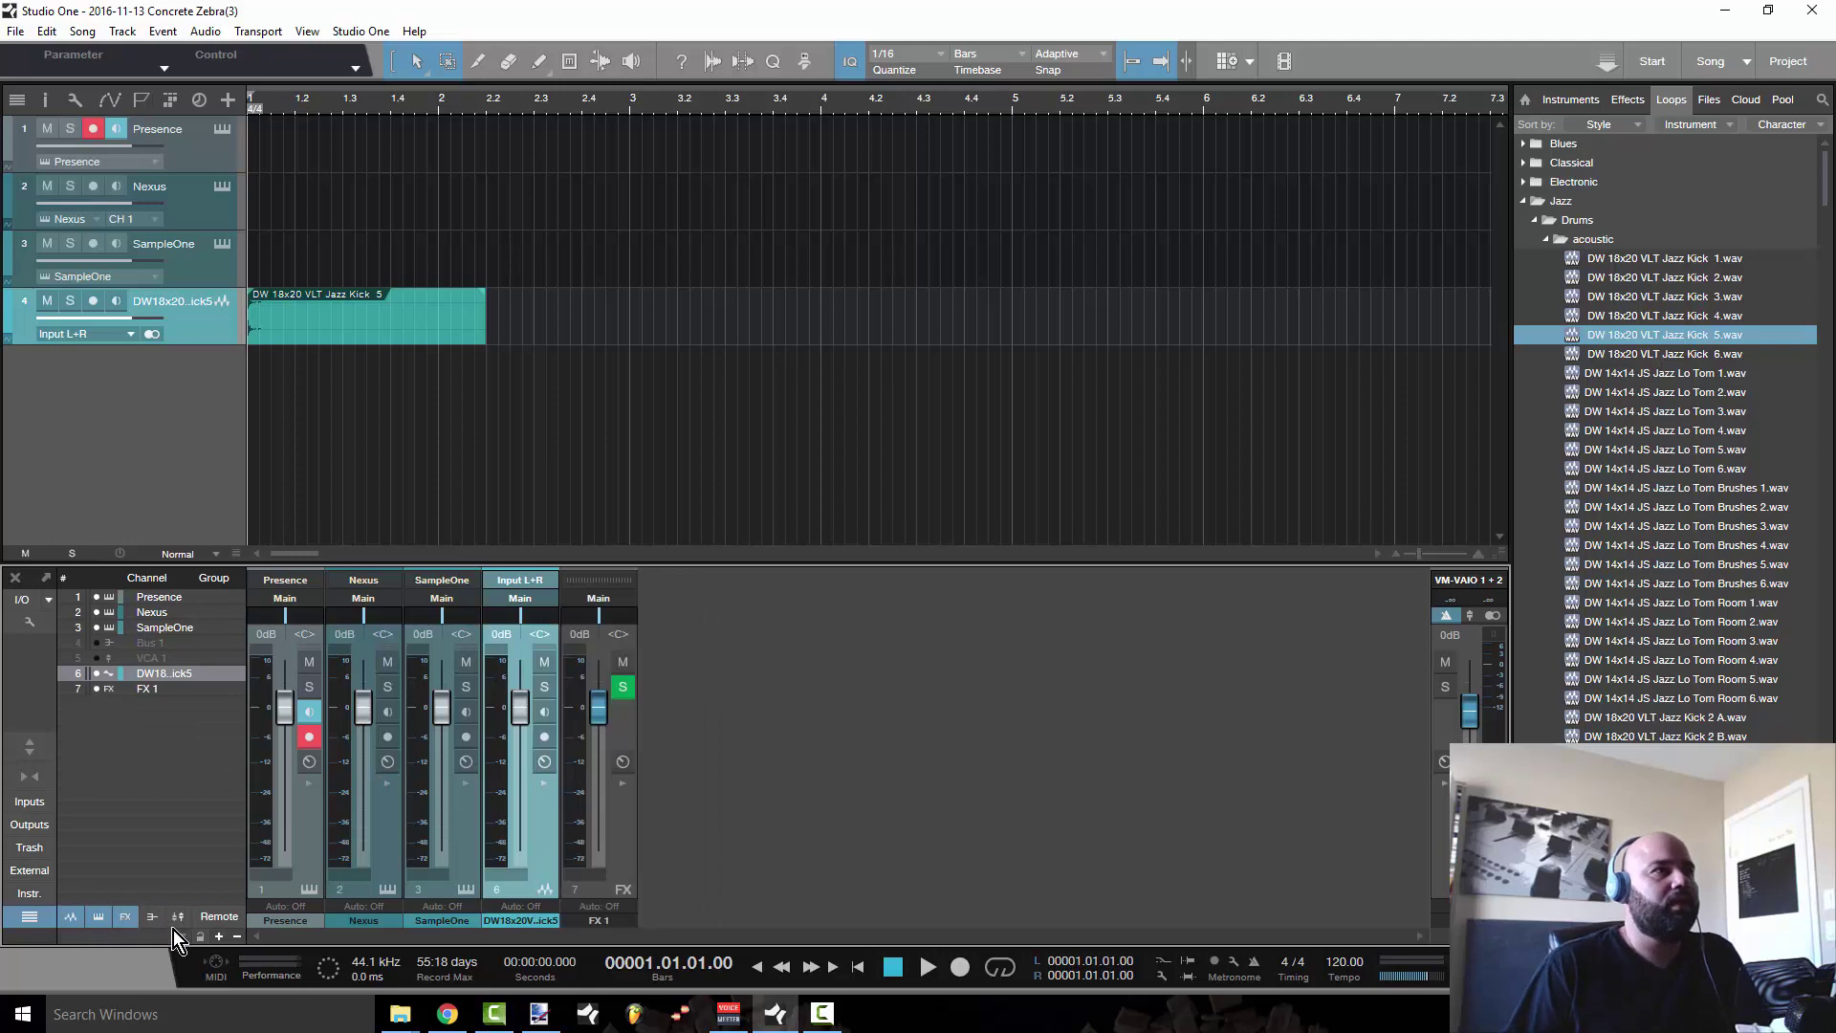
{"action": "left_click", "coordinate": [150, 916]}
{"action": "left_click", "coordinate": [178, 917]}
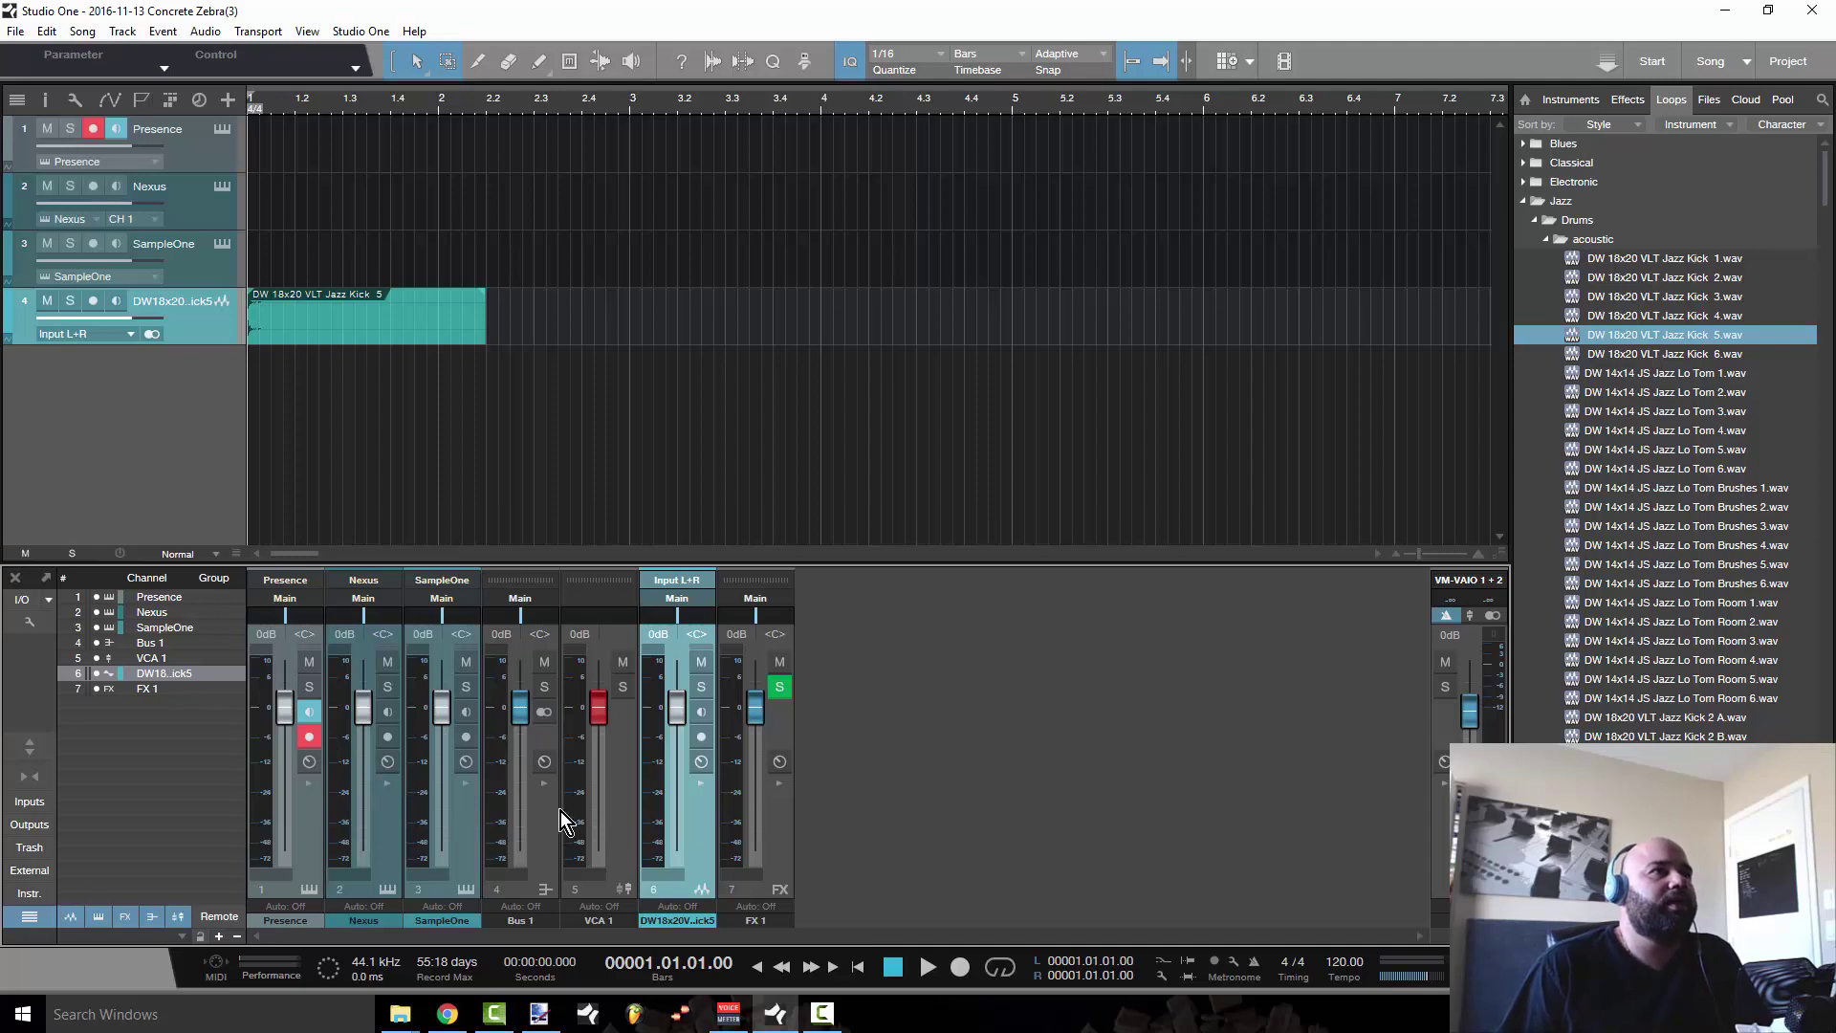
{"action": "left_click_drag", "start_coordinate": [467, 788], "coordinate": [466, 788]}
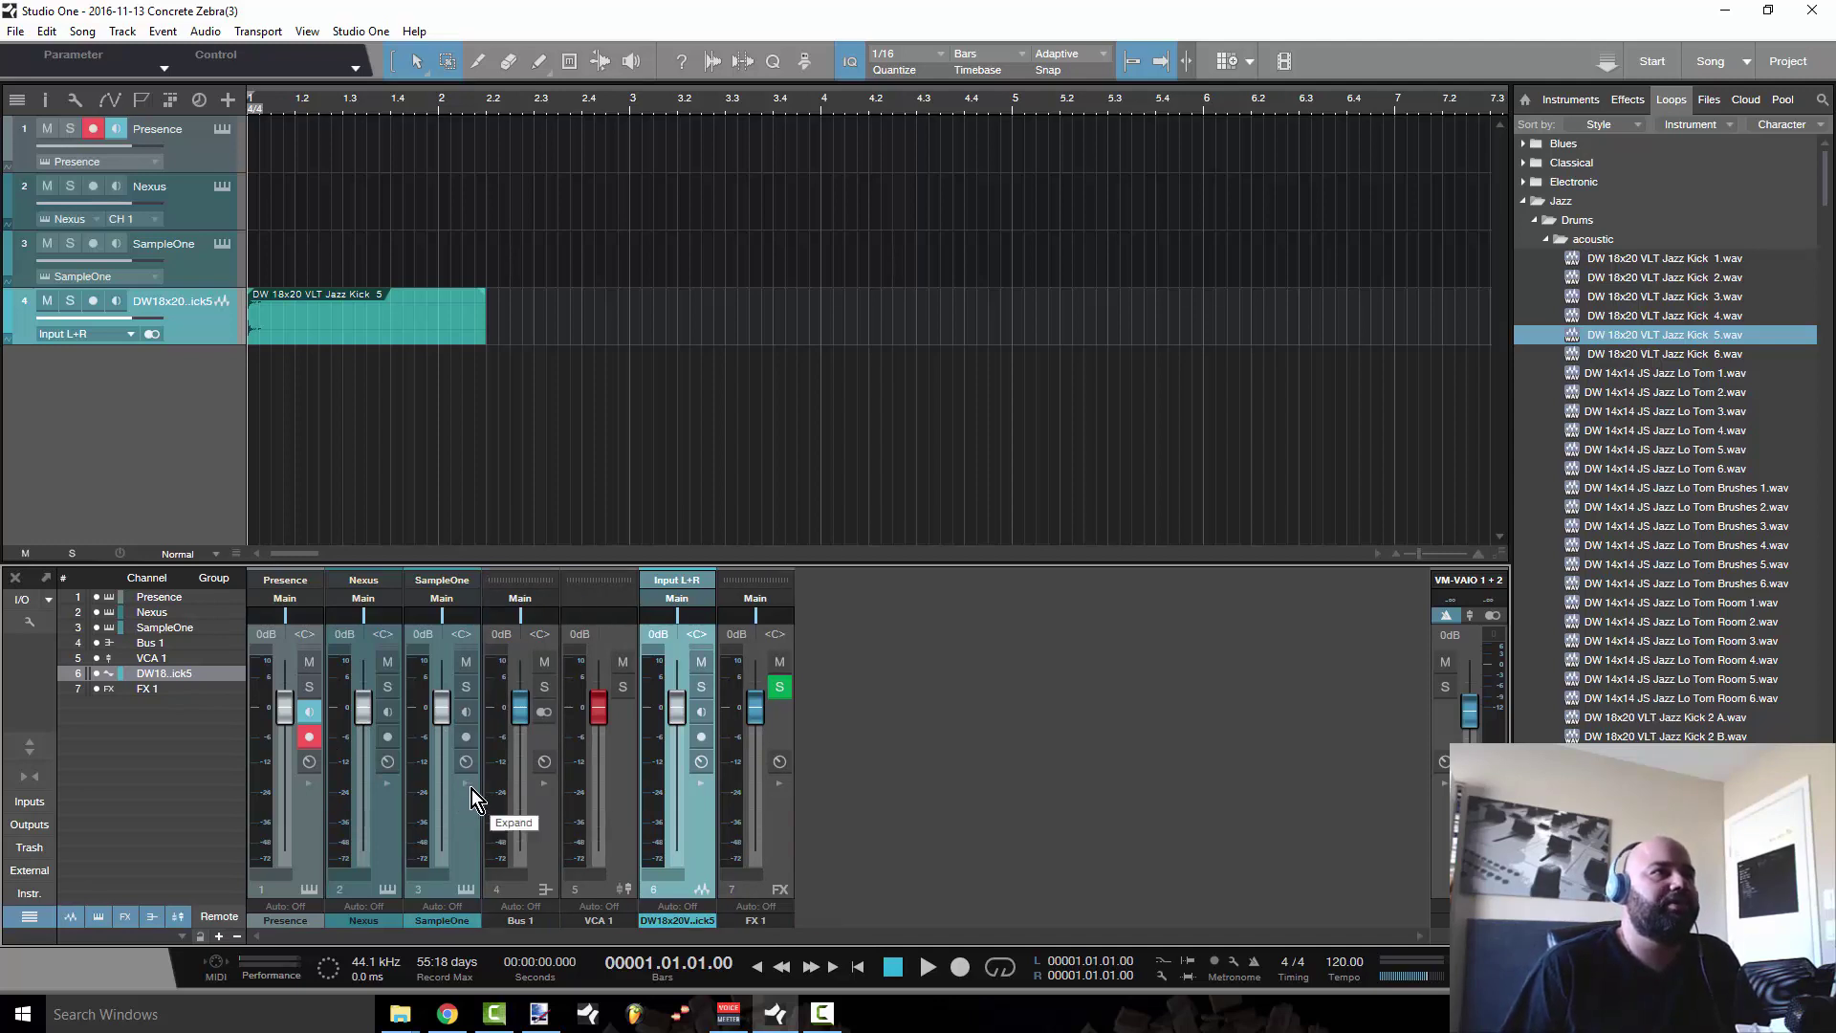
- Expand SampleOne's inserts and sends, browsing insert plugins and send destinations without adding any
{"action": "left_click", "coordinate": [466, 784]}
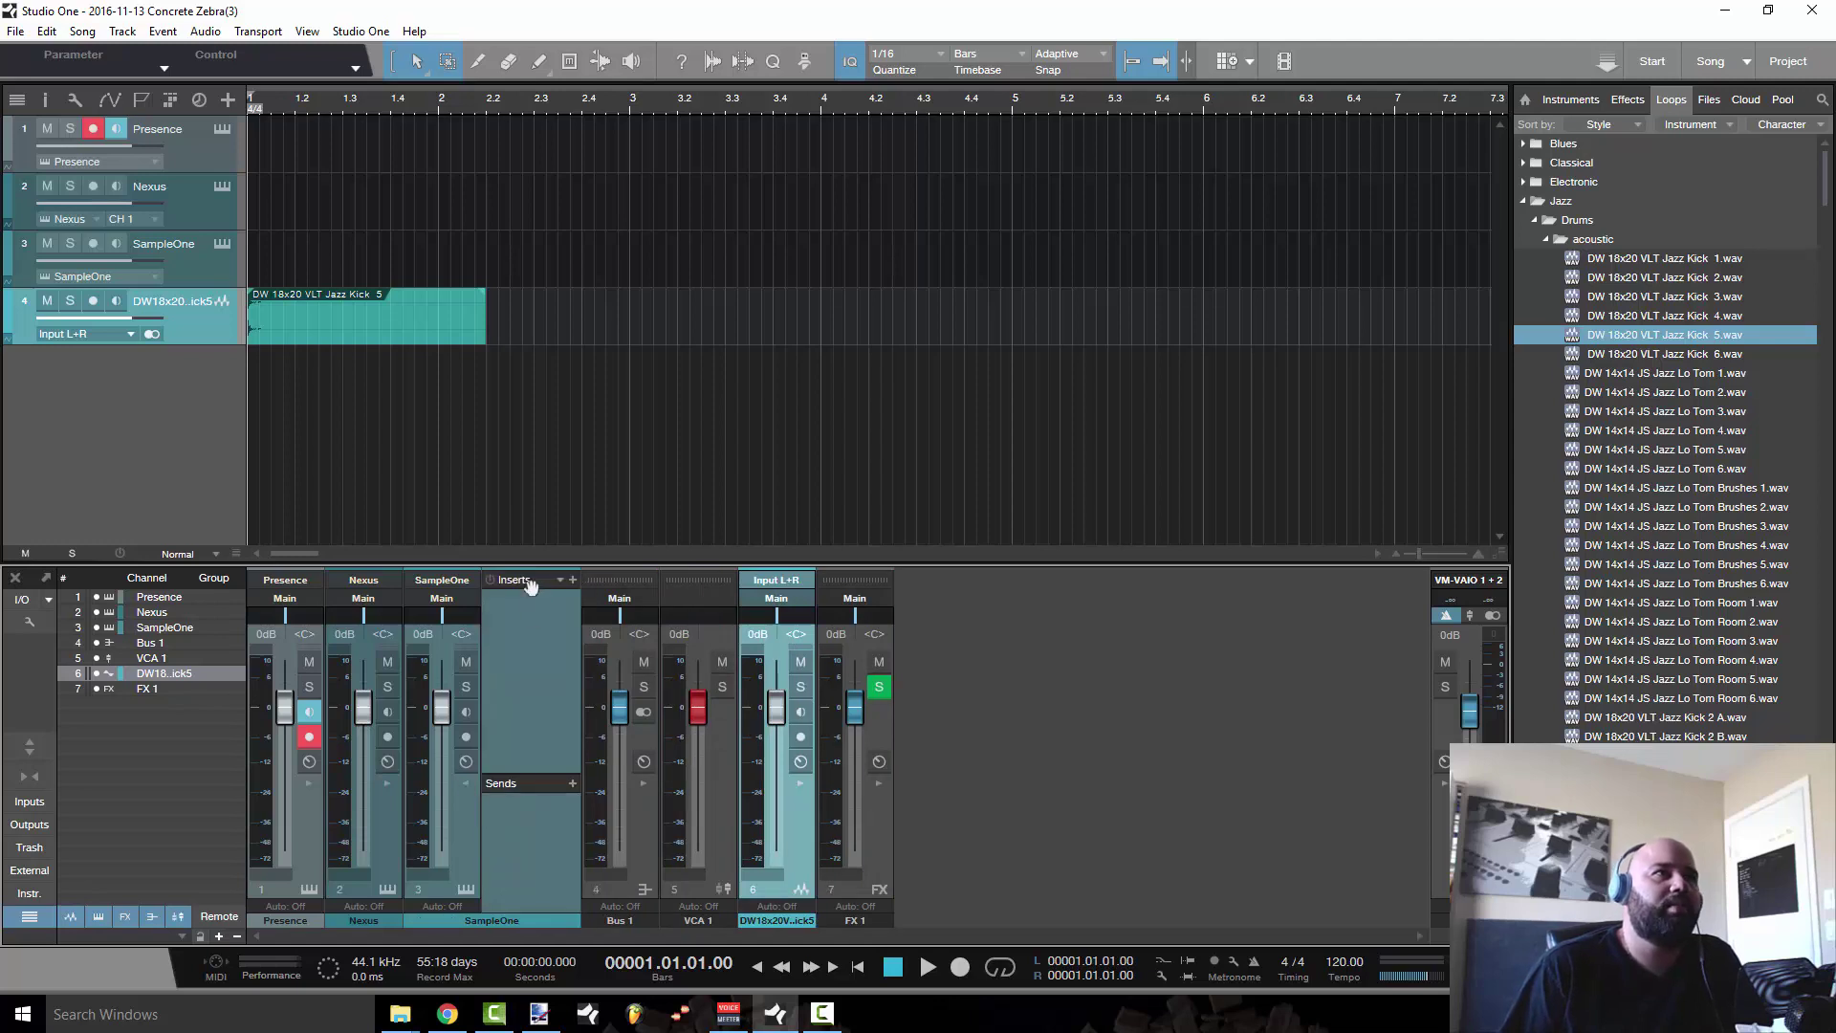
{"action": "scroll", "coordinate": [603, 536], "scroll_direction": "down", "scroll_amount": 1}
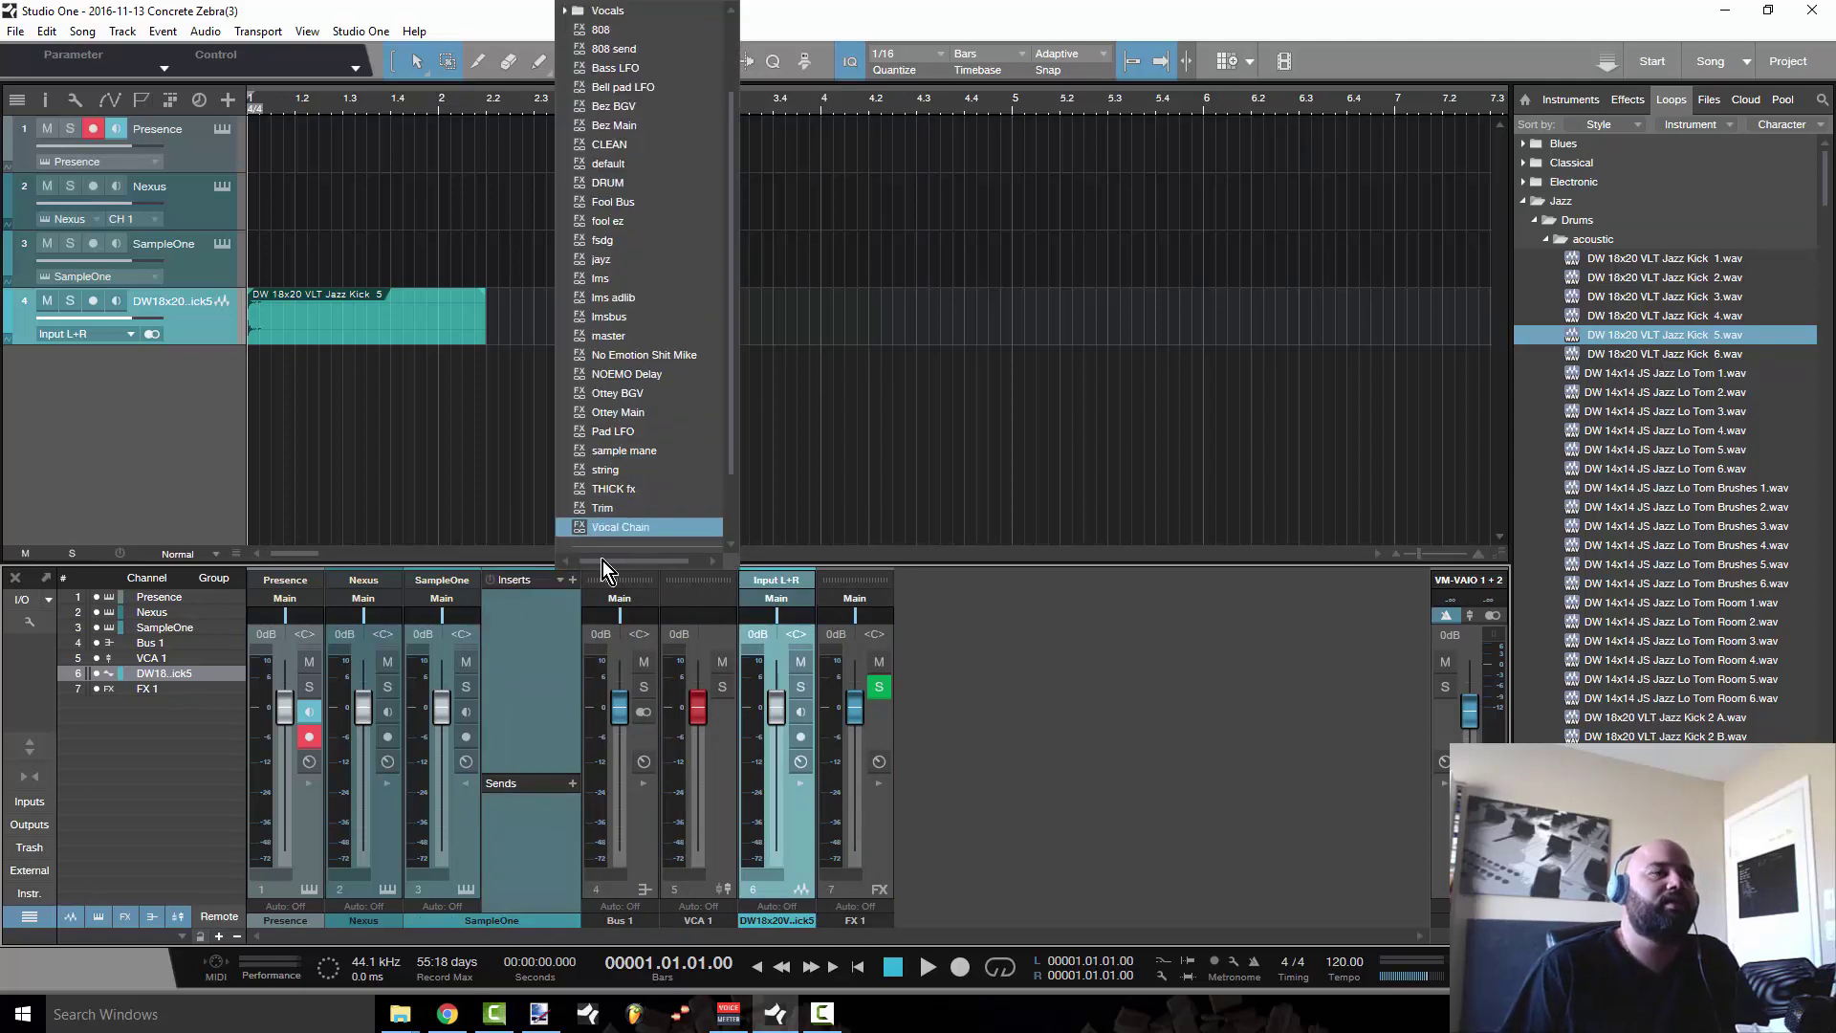
{"action": "left_click", "coordinate": [529, 652]}
{"action": "left_click", "coordinate": [573, 580]}
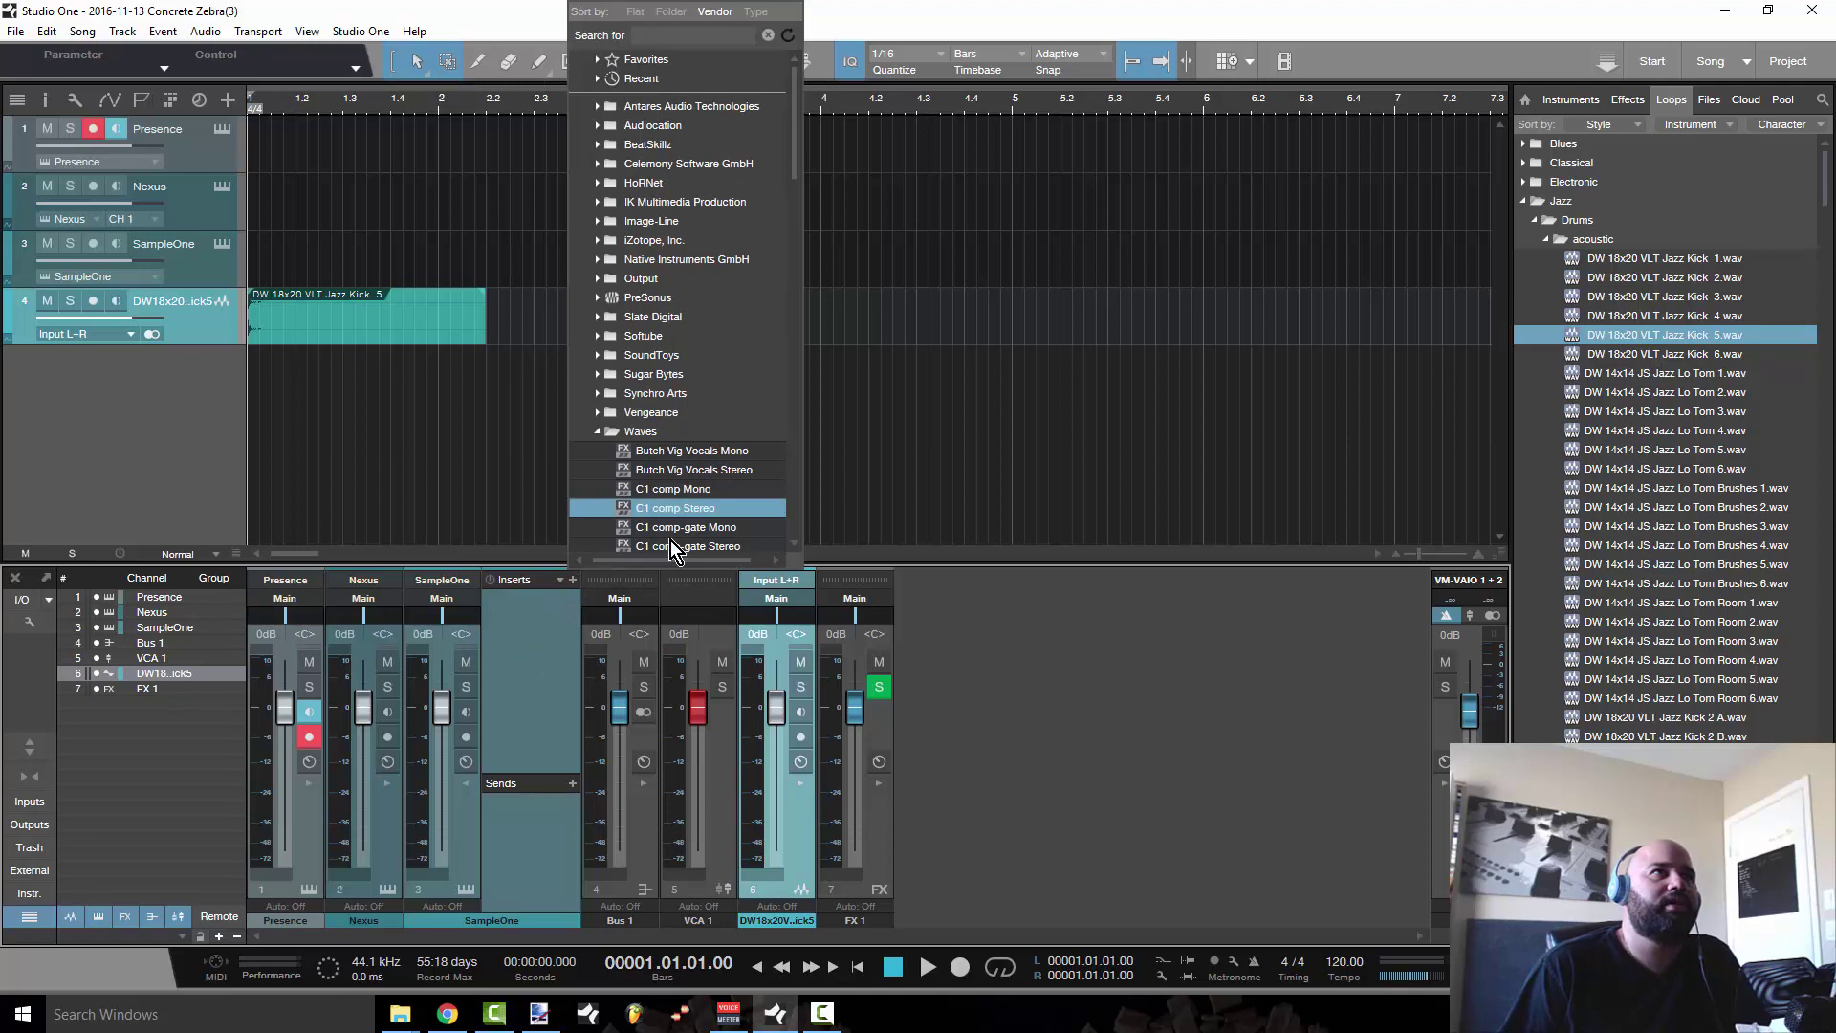
{"action": "scroll", "coordinate": [669, 541], "scroll_direction": "down", "scroll_amount": 1}
{"action": "left_click", "coordinate": [593, 353]}
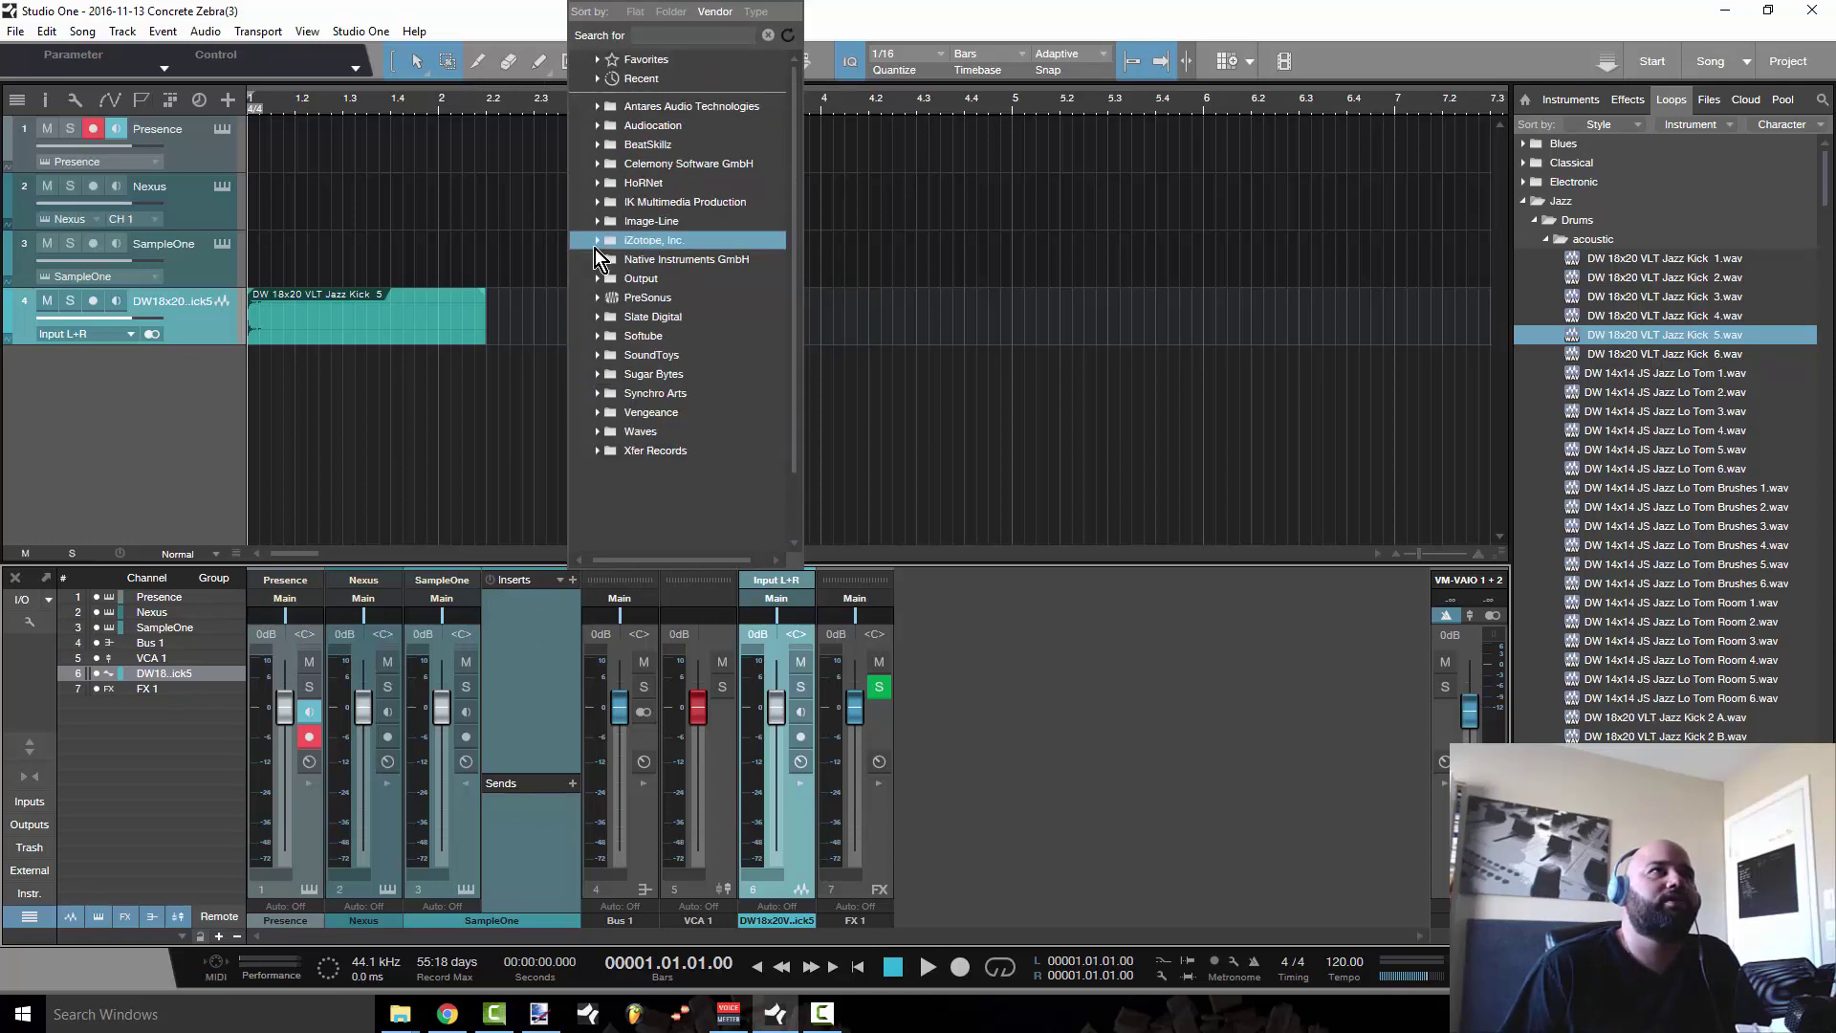
{"action": "left_click", "coordinate": [596, 297]}
{"action": "left_click", "coordinate": [594, 302]}
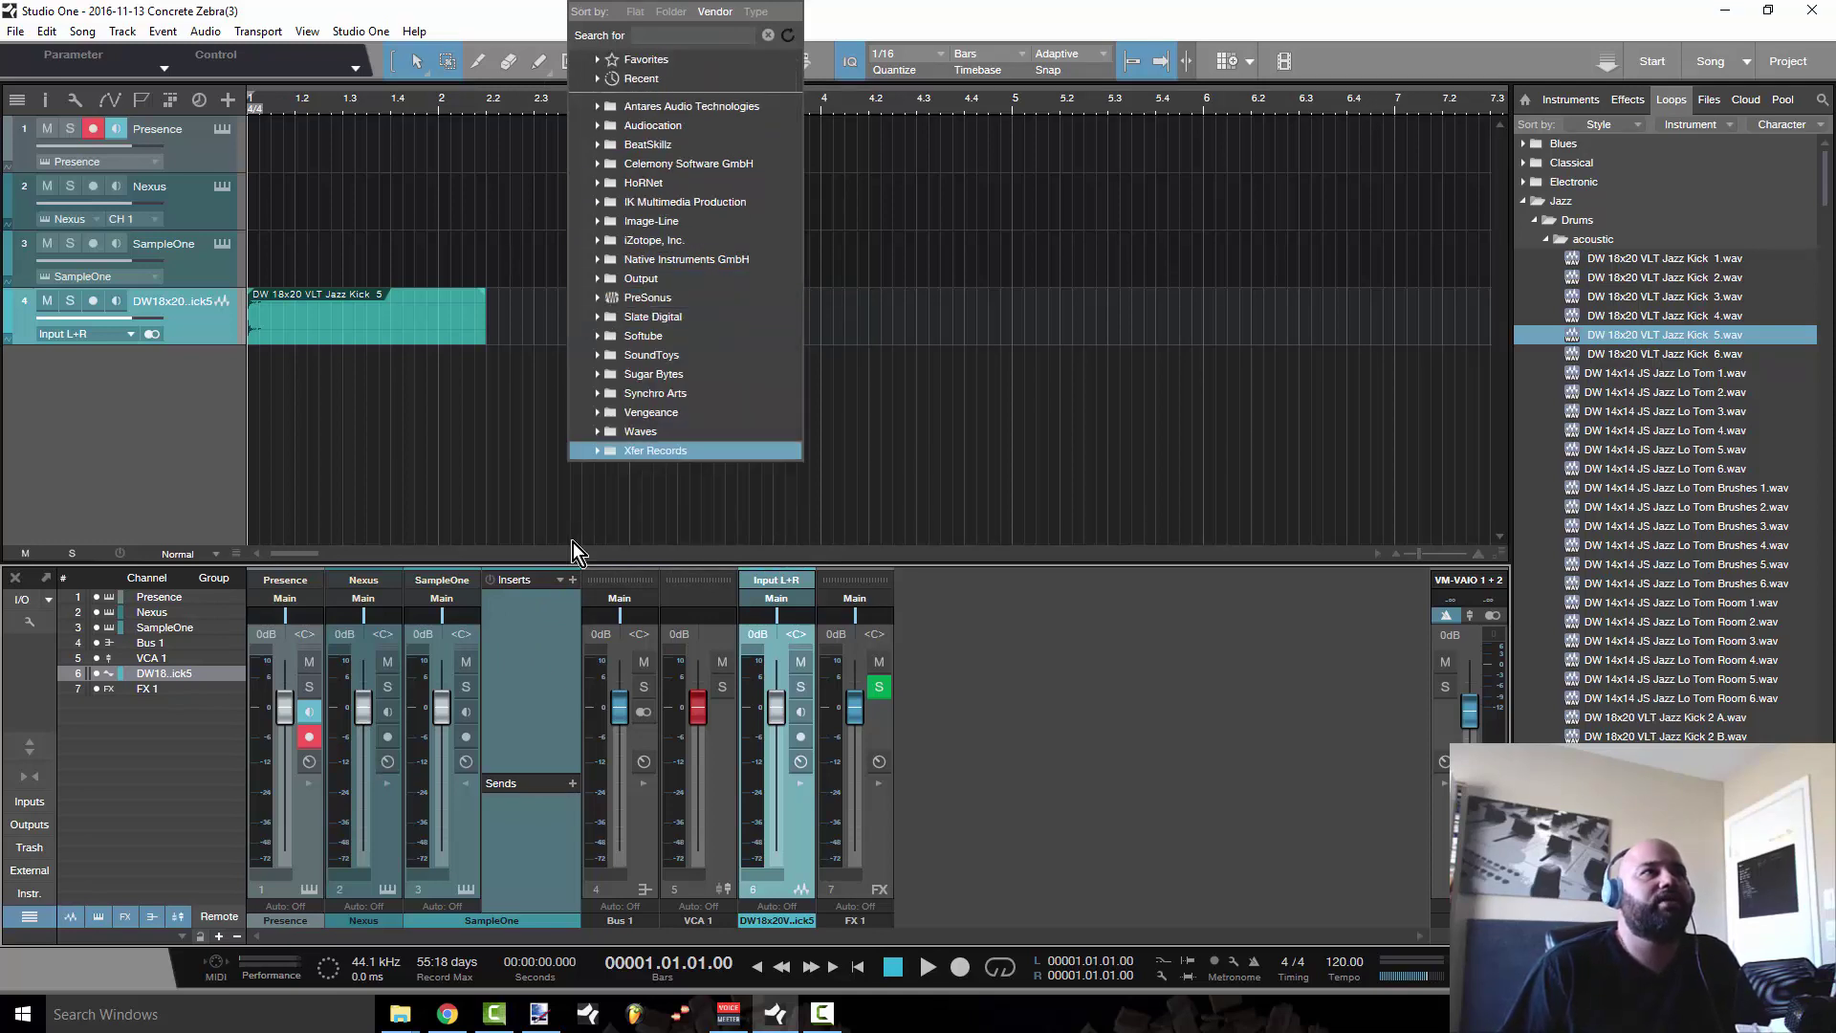
{"action": "left_click", "coordinate": [525, 698]}
{"action": "left_click", "coordinate": [571, 785]}
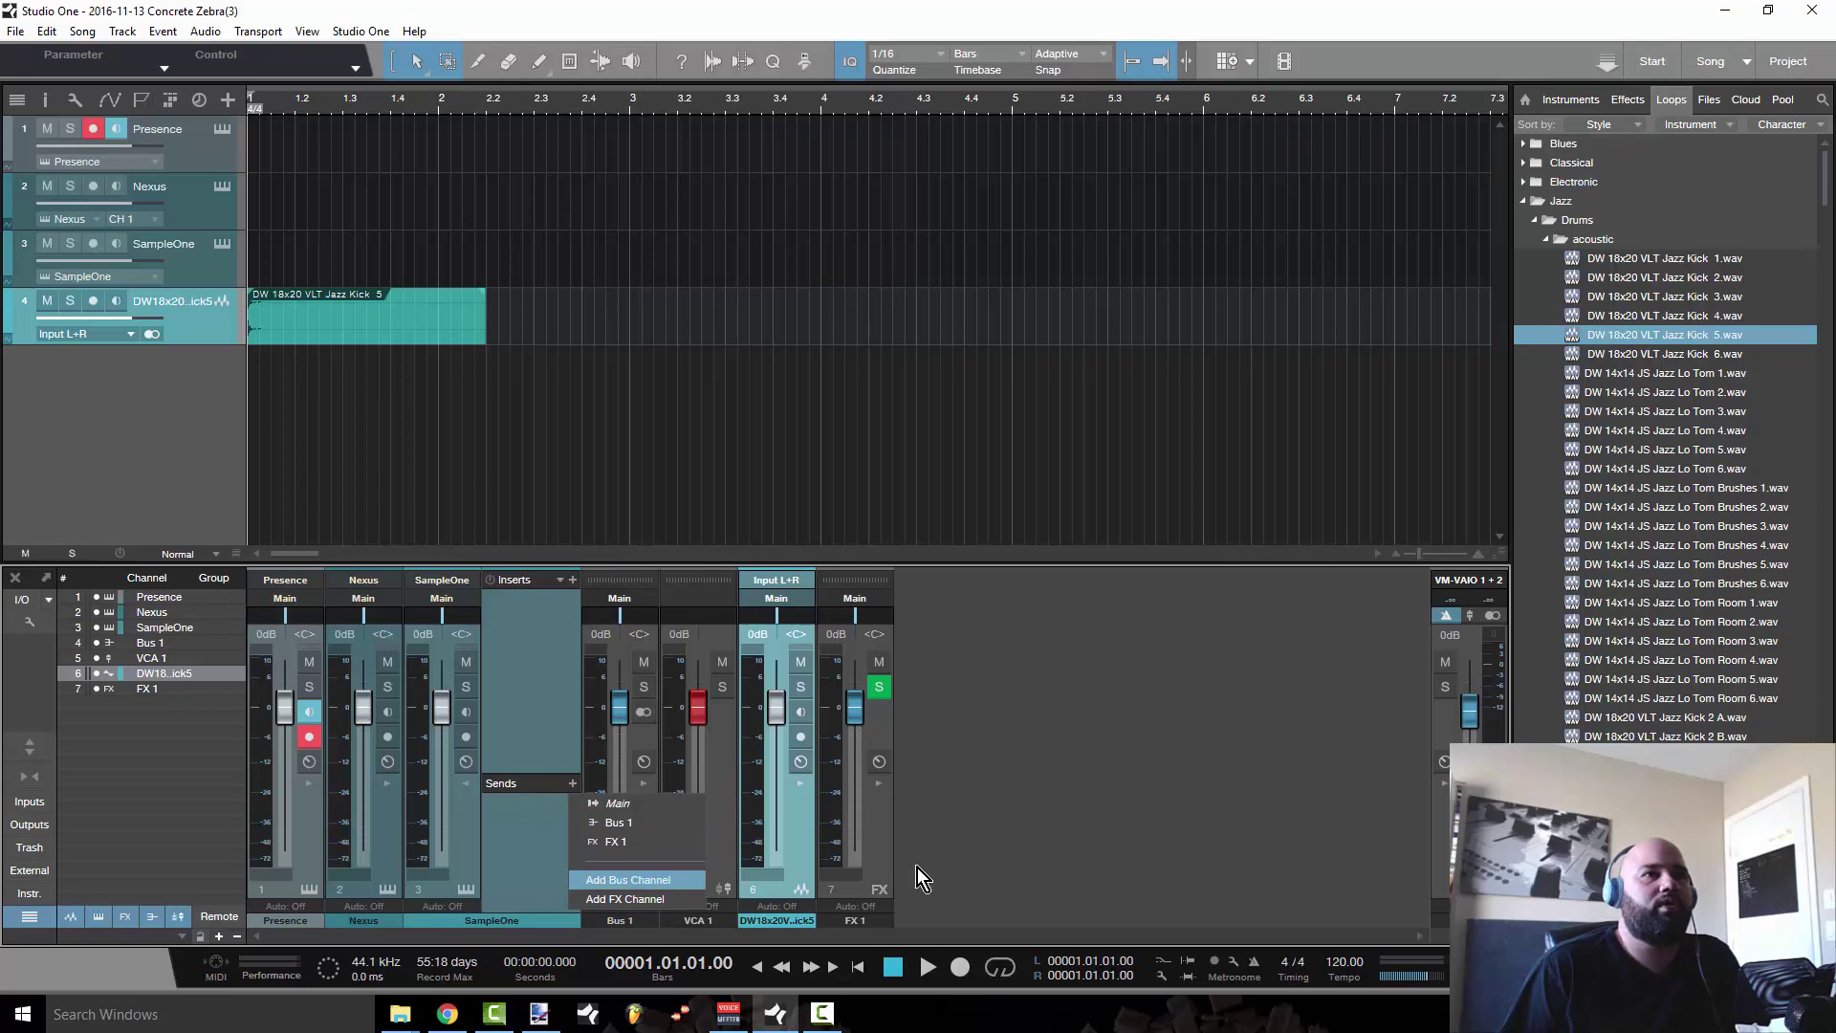
{"action": "left_click", "coordinate": [886, 838]}
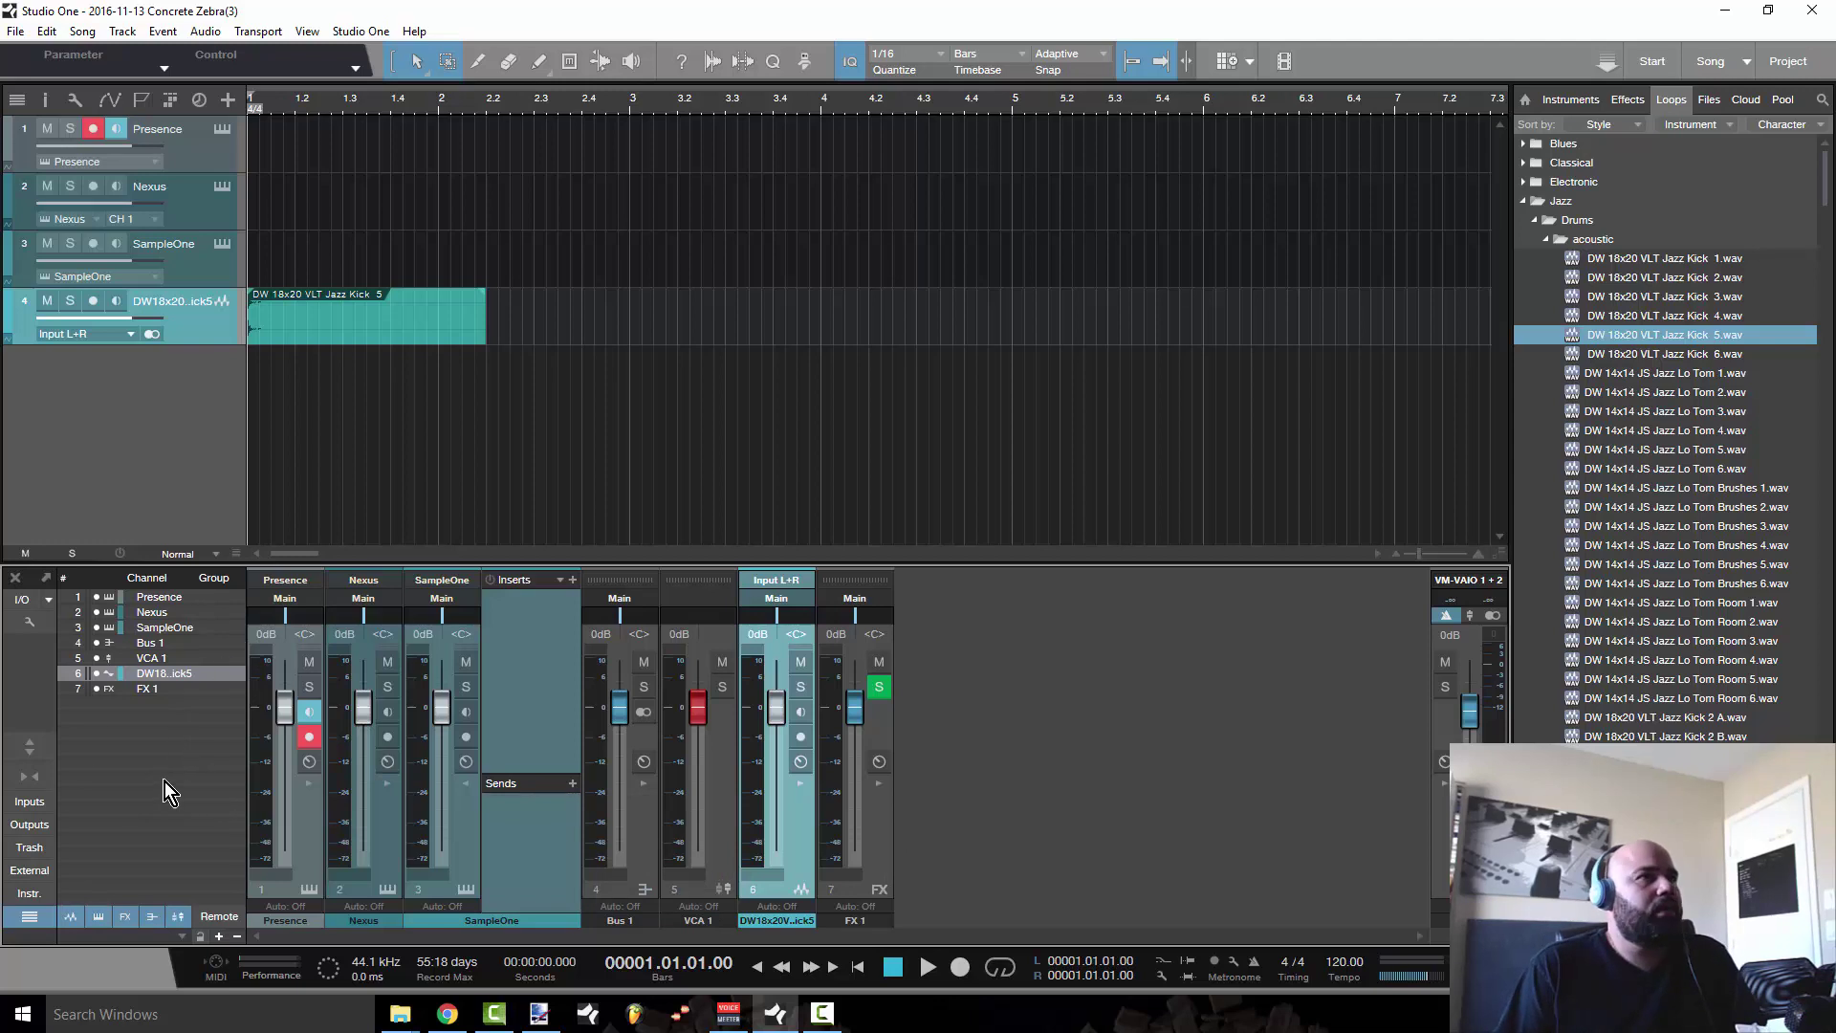
- Turn on inserts for every channel and resize the mixer so inserts and sends both fit
{"action": "left_click", "coordinate": [468, 782]}
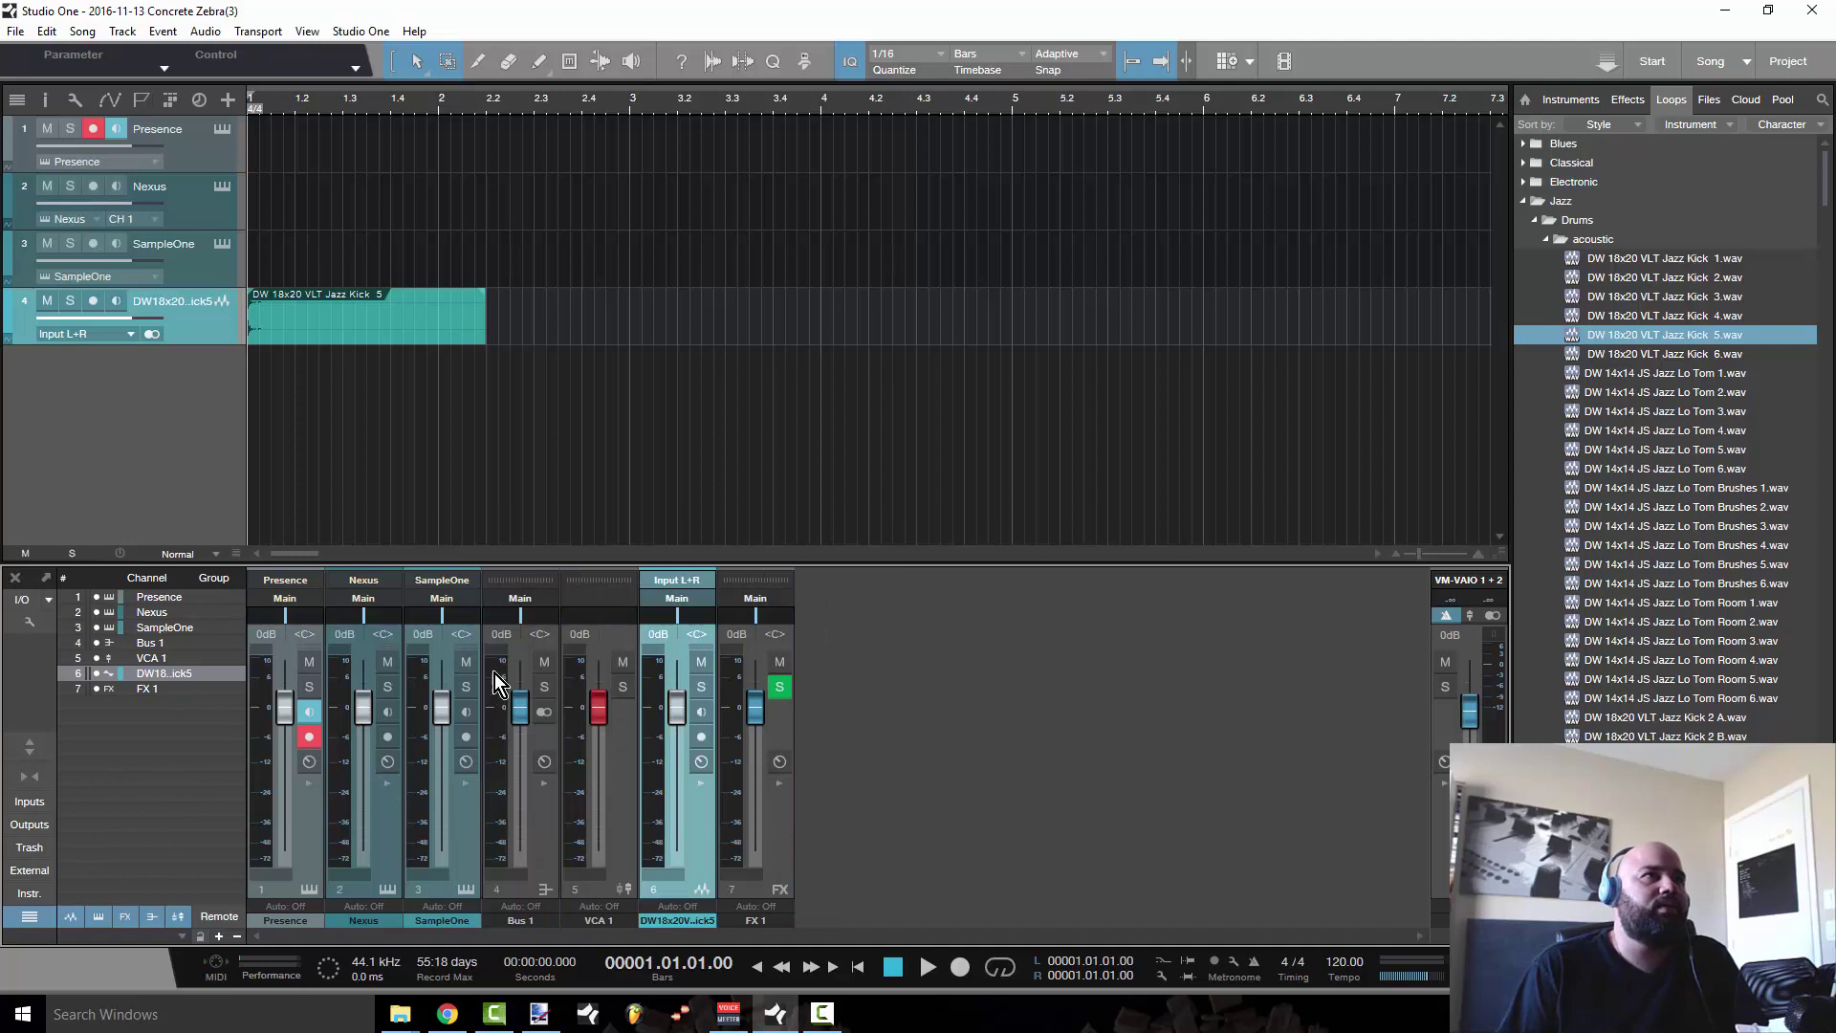
{"action": "mouse_move", "coordinate": [901, 565]}
{"action": "left_mouse_down"}
{"action": "mouse_move", "coordinate": [918, 361]}
{"action": "mouse_move", "coordinate": [870, 606]}
{"action": "mouse_move", "coordinate": [877, 553]}
{"action": "left_mouse_up"}
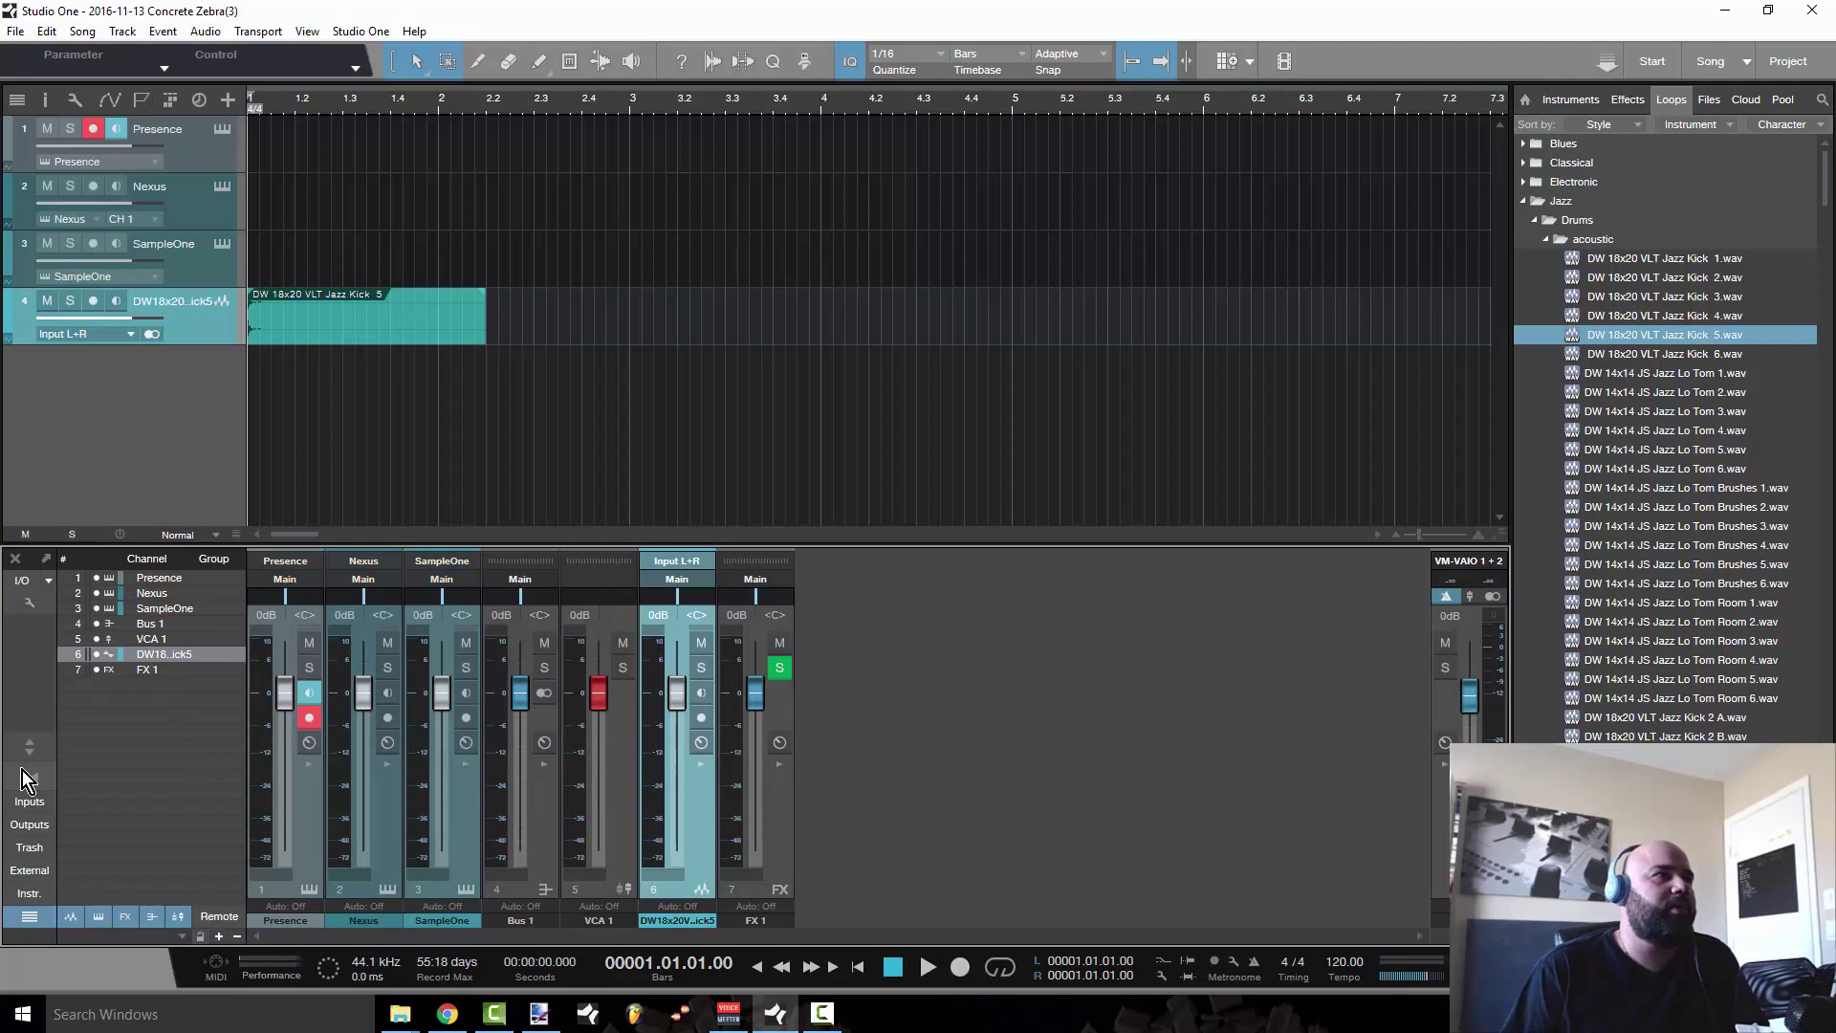
{"action": "left_click", "coordinate": [42, 747]}
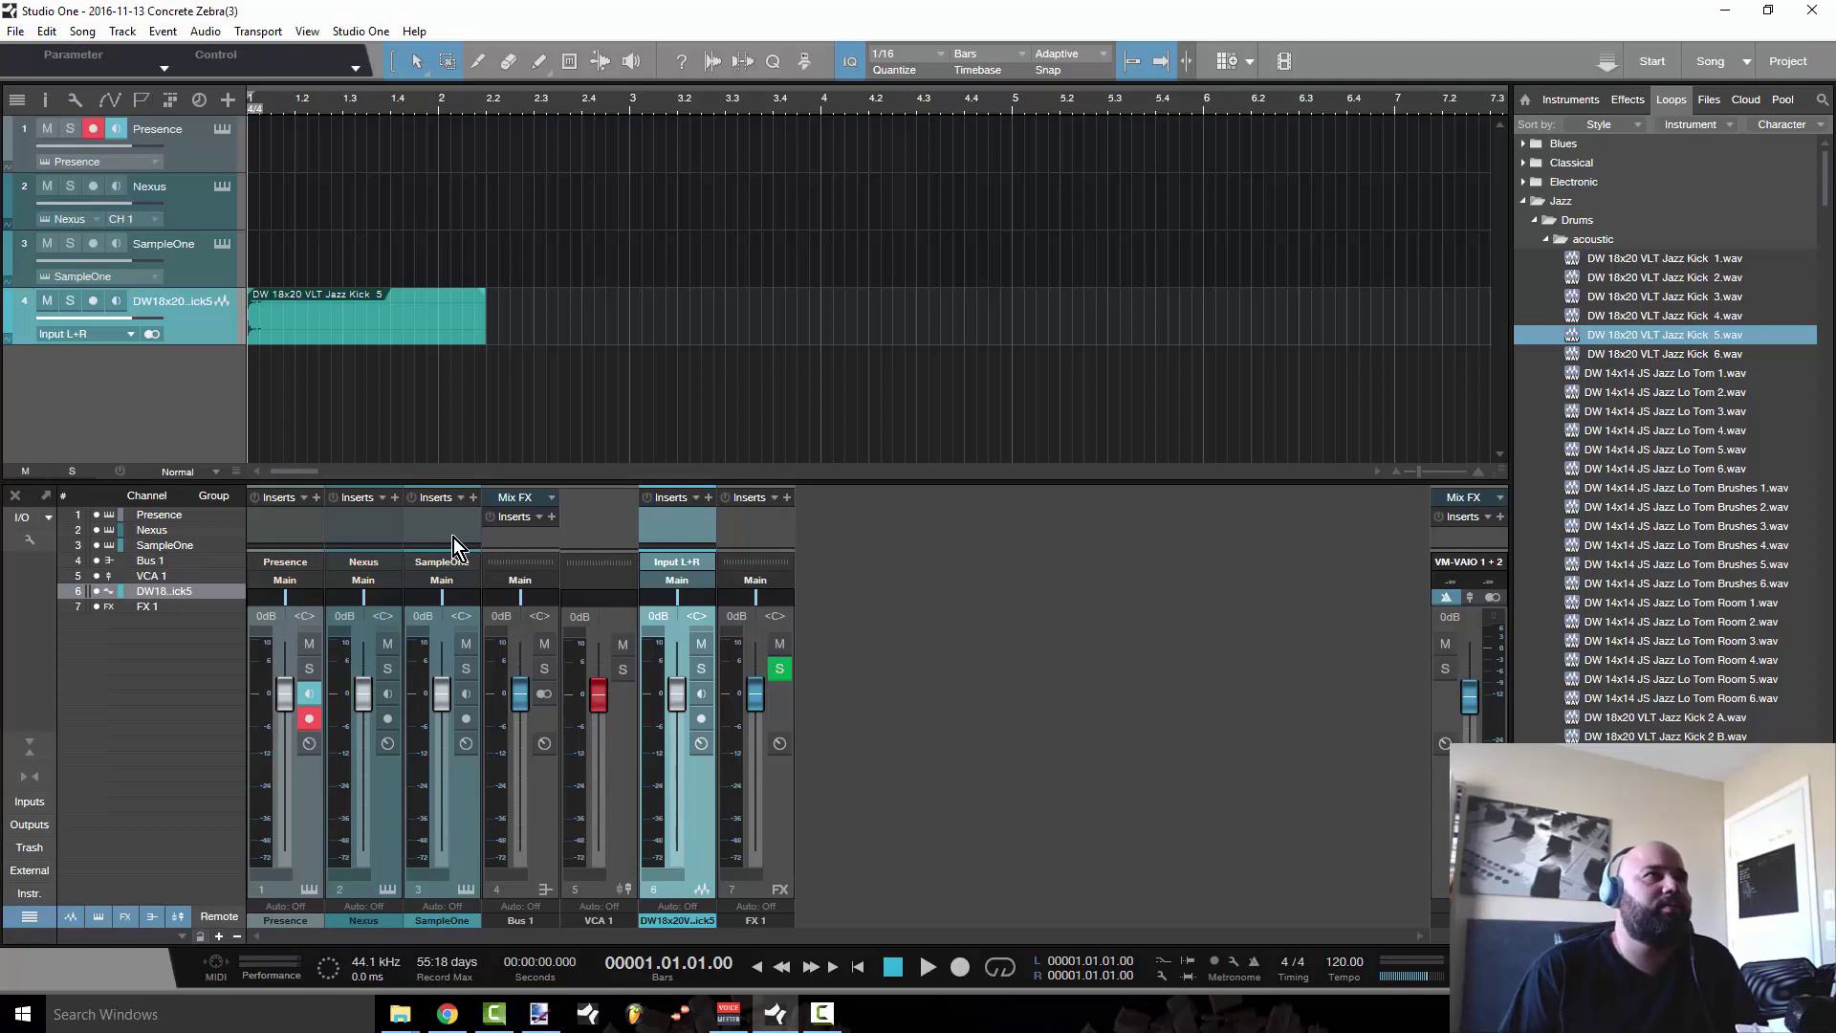
{"action": "left_click_drag", "start_coordinate": [491, 483], "coordinate": [530, 251]}
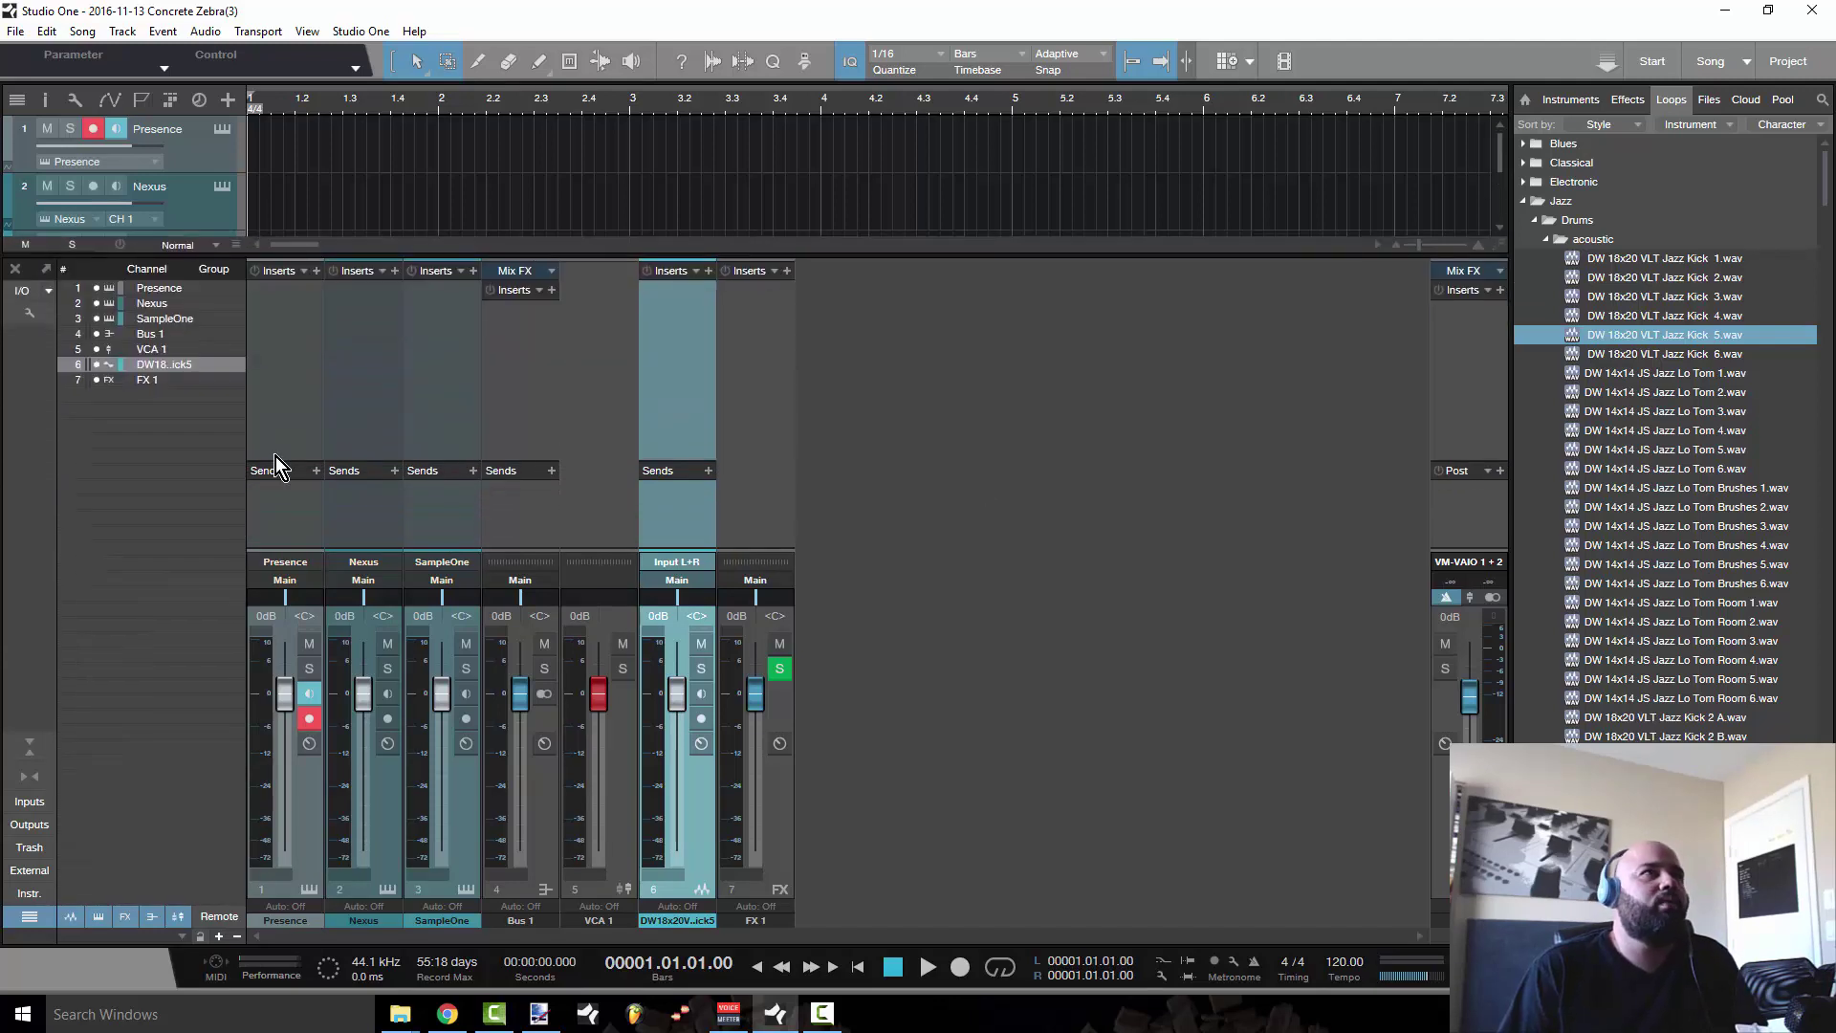
{"action": "left_click_drag", "start_coordinate": [277, 458], "coordinate": [272, 552]}
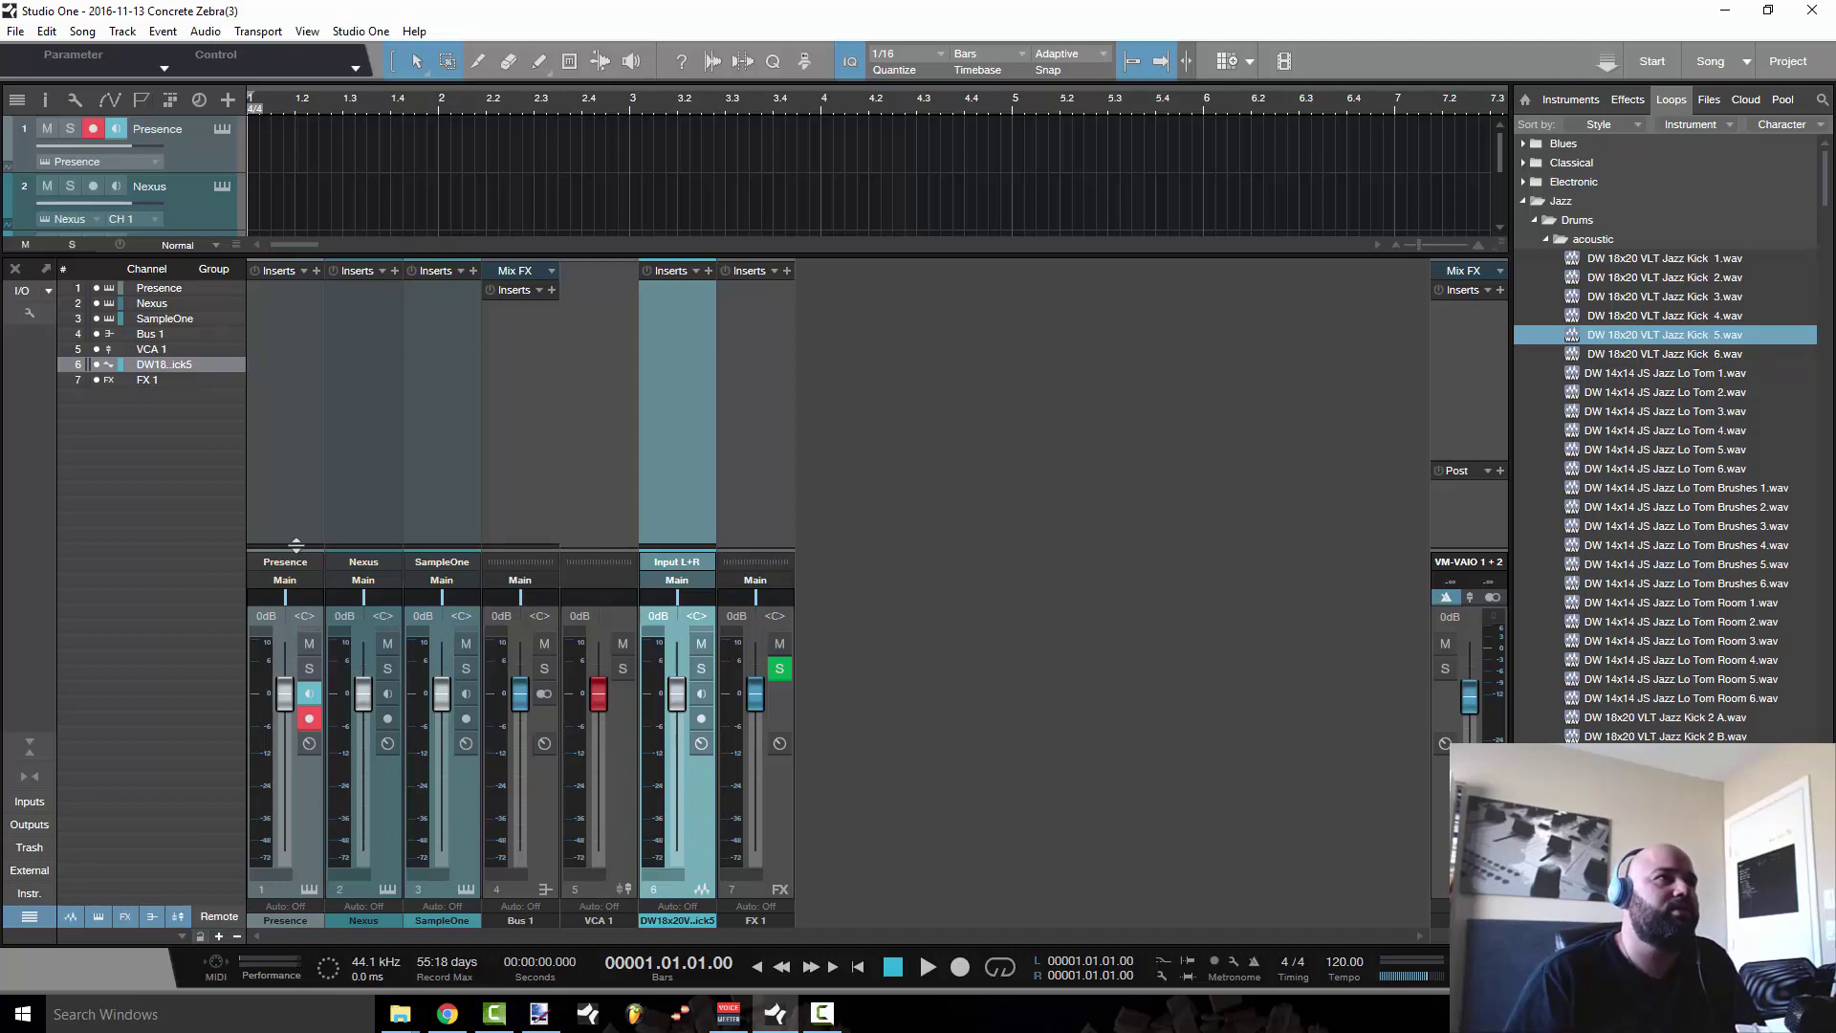
{"action": "left_click_drag", "start_coordinate": [296, 544], "coordinate": [314, 425]}
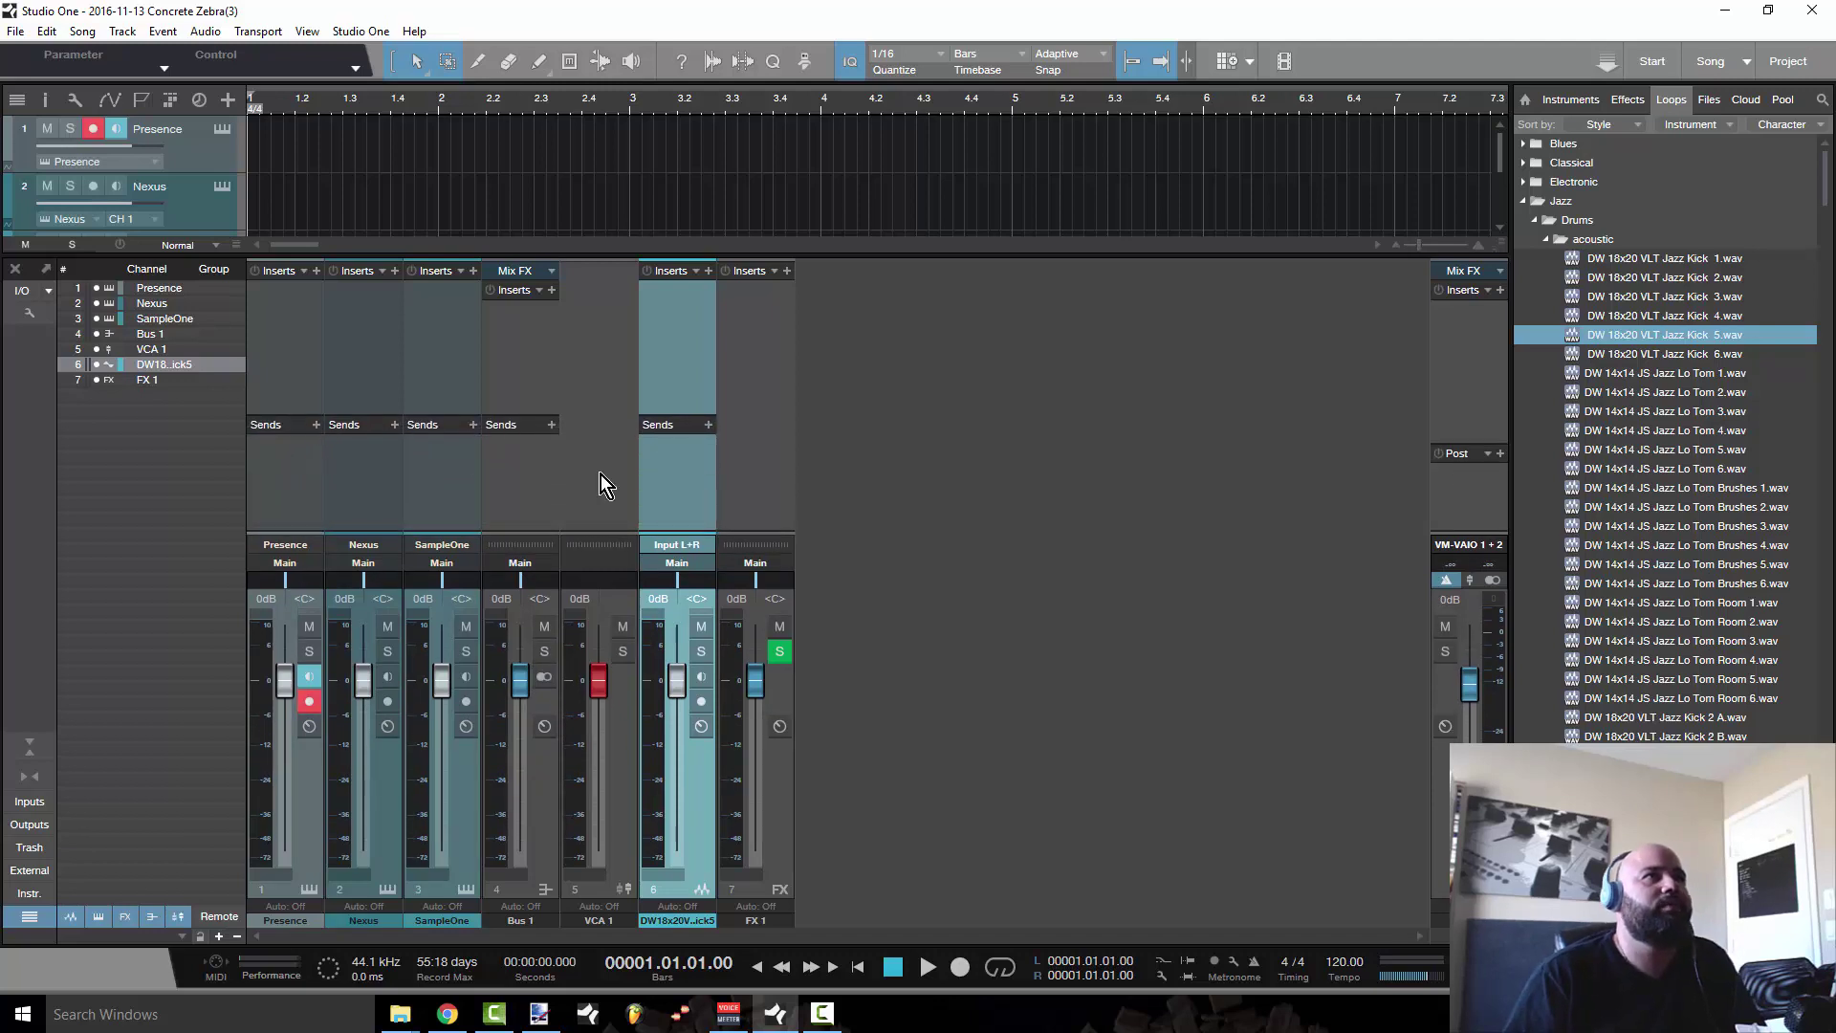
- Toggle the console between wide and narrow strips, ending on narrow
{"action": "left_click", "coordinate": [36, 776]}
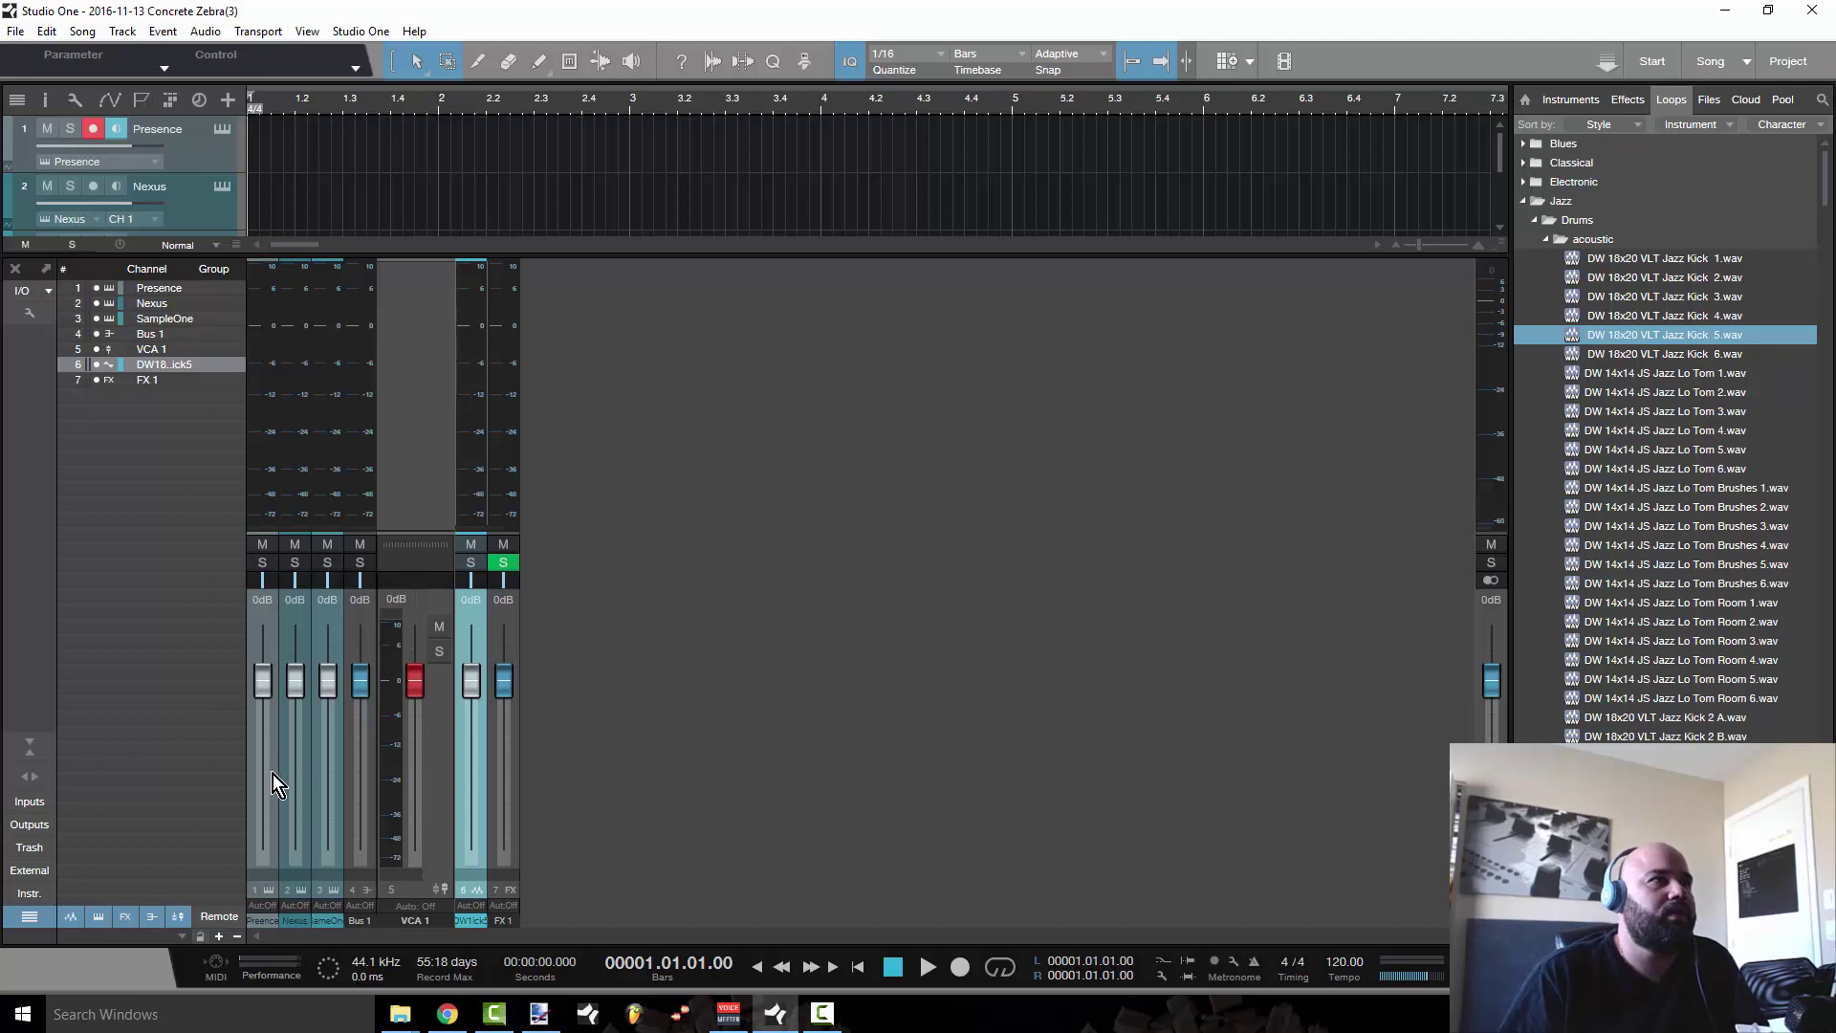
{"action": "right_click", "coordinate": [33, 788]}
{"action": "left_click", "coordinate": [30, 783]}
{"action": "left_click", "coordinate": [31, 782]}
{"action": "left_click", "coordinate": [31, 782]}
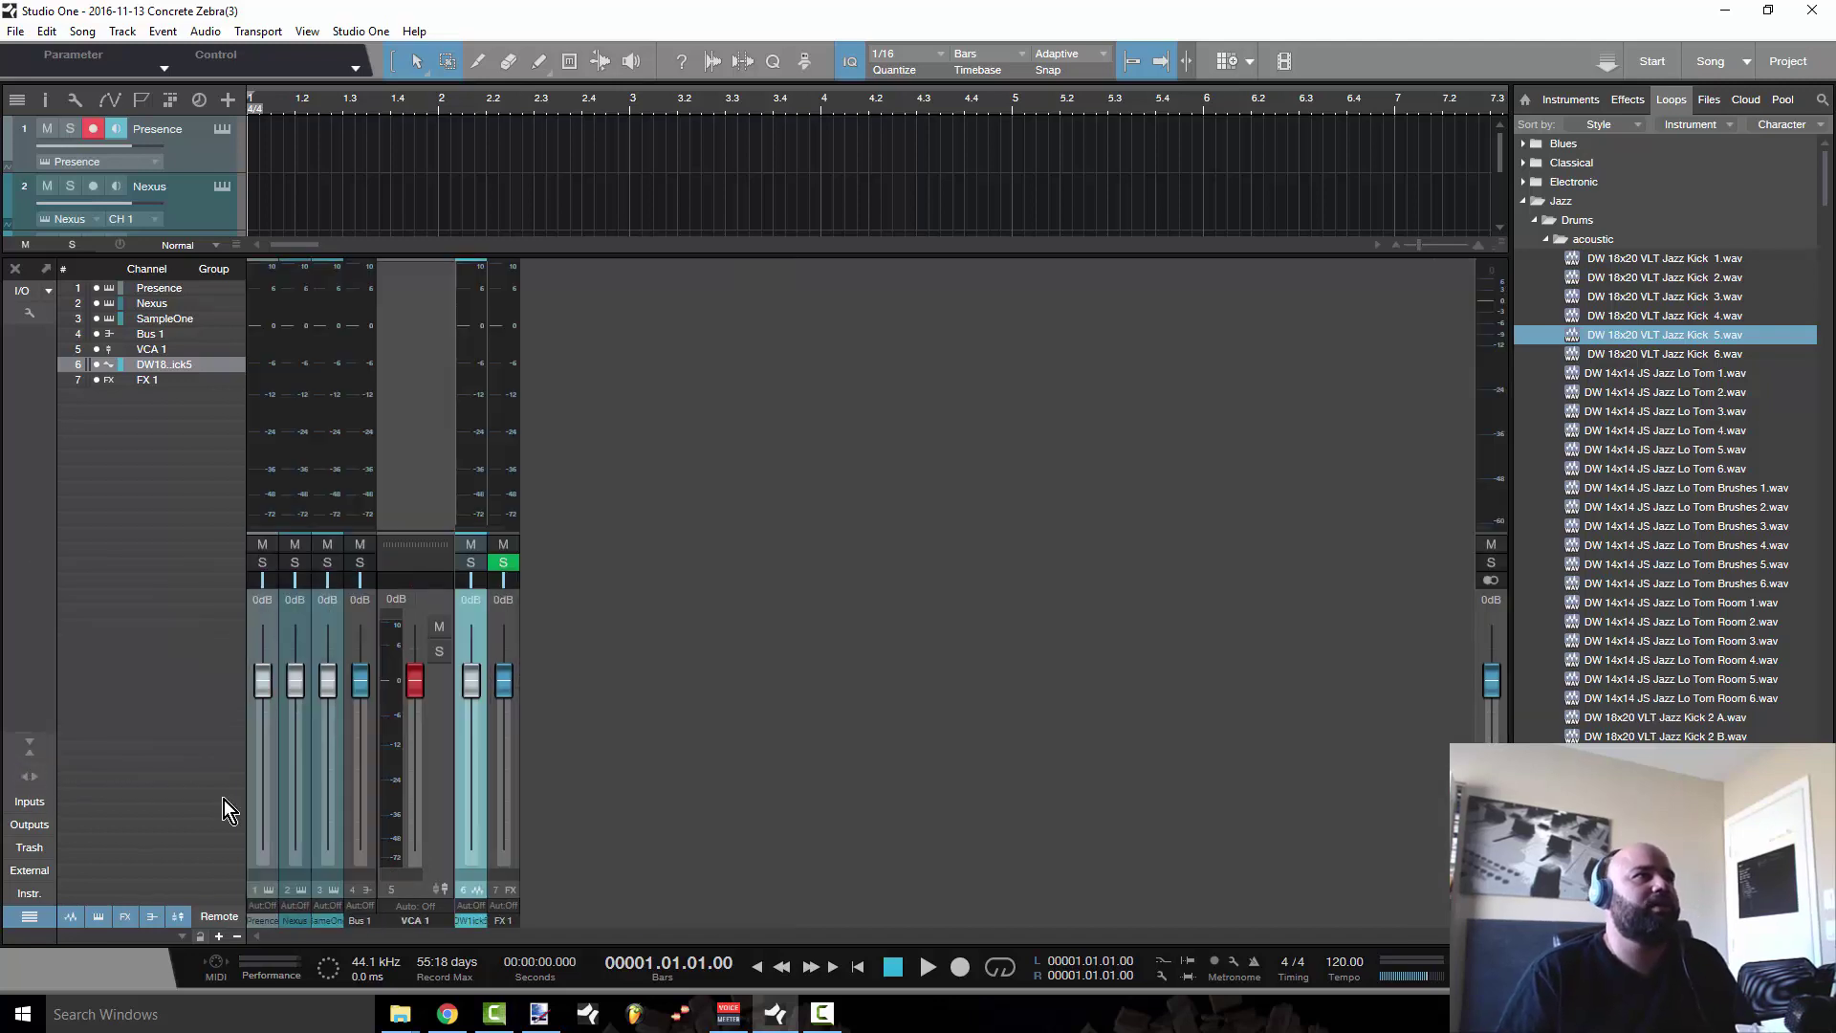
- Expand and collapse the SampleOne and Bus 1 strips individually, then widen all strips
{"action": "left_click", "coordinate": [335, 754]}
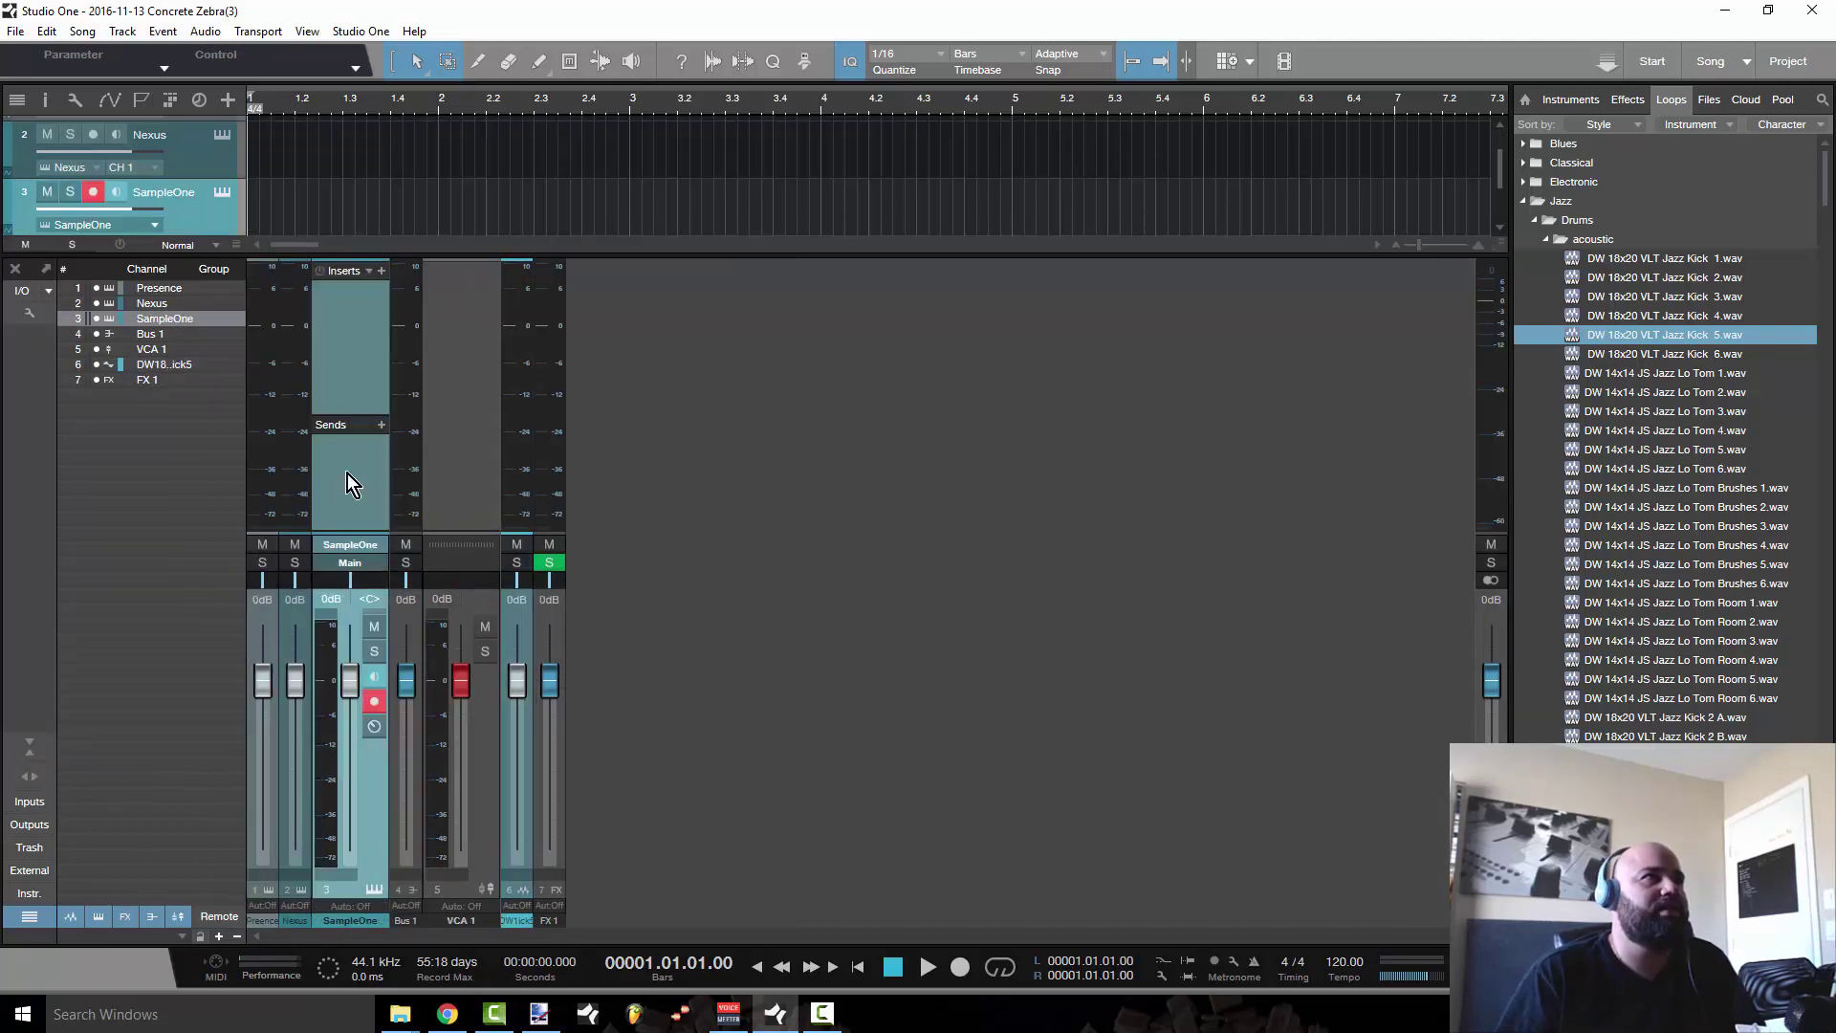
{"action": "left_click", "coordinate": [370, 781]}
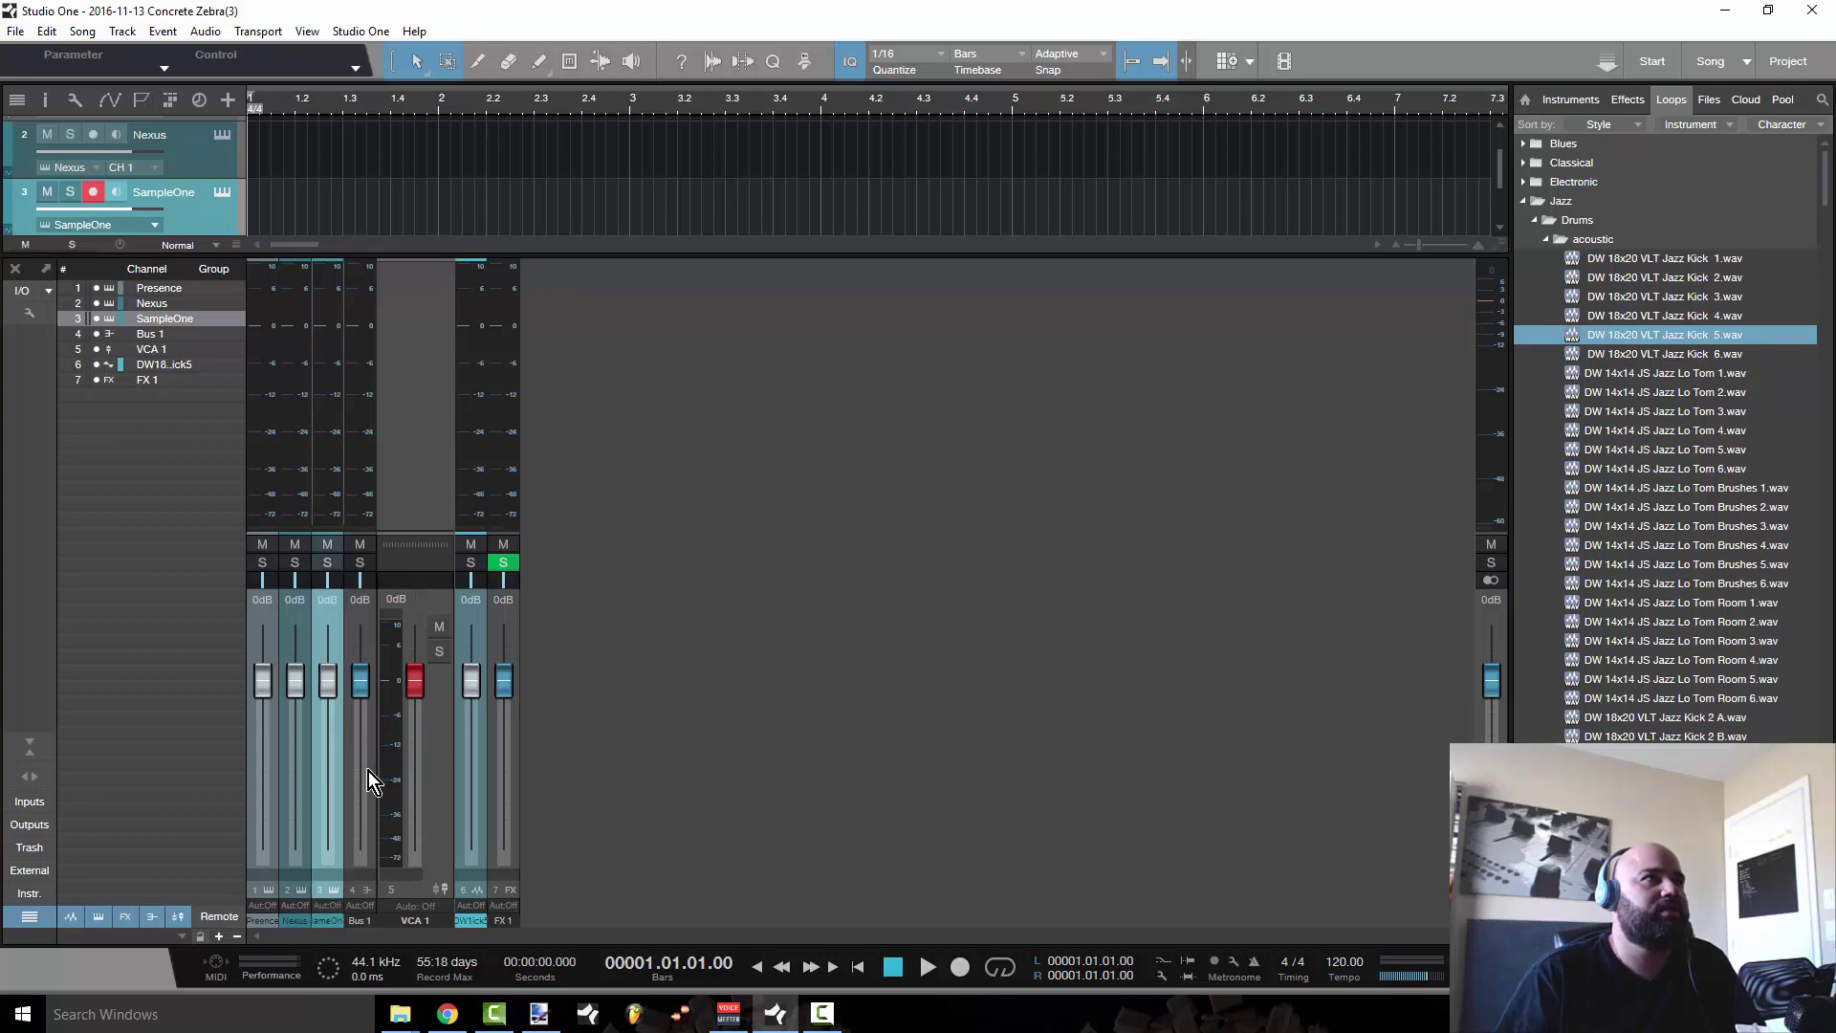
{"action": "left_click", "coordinate": [335, 721]}
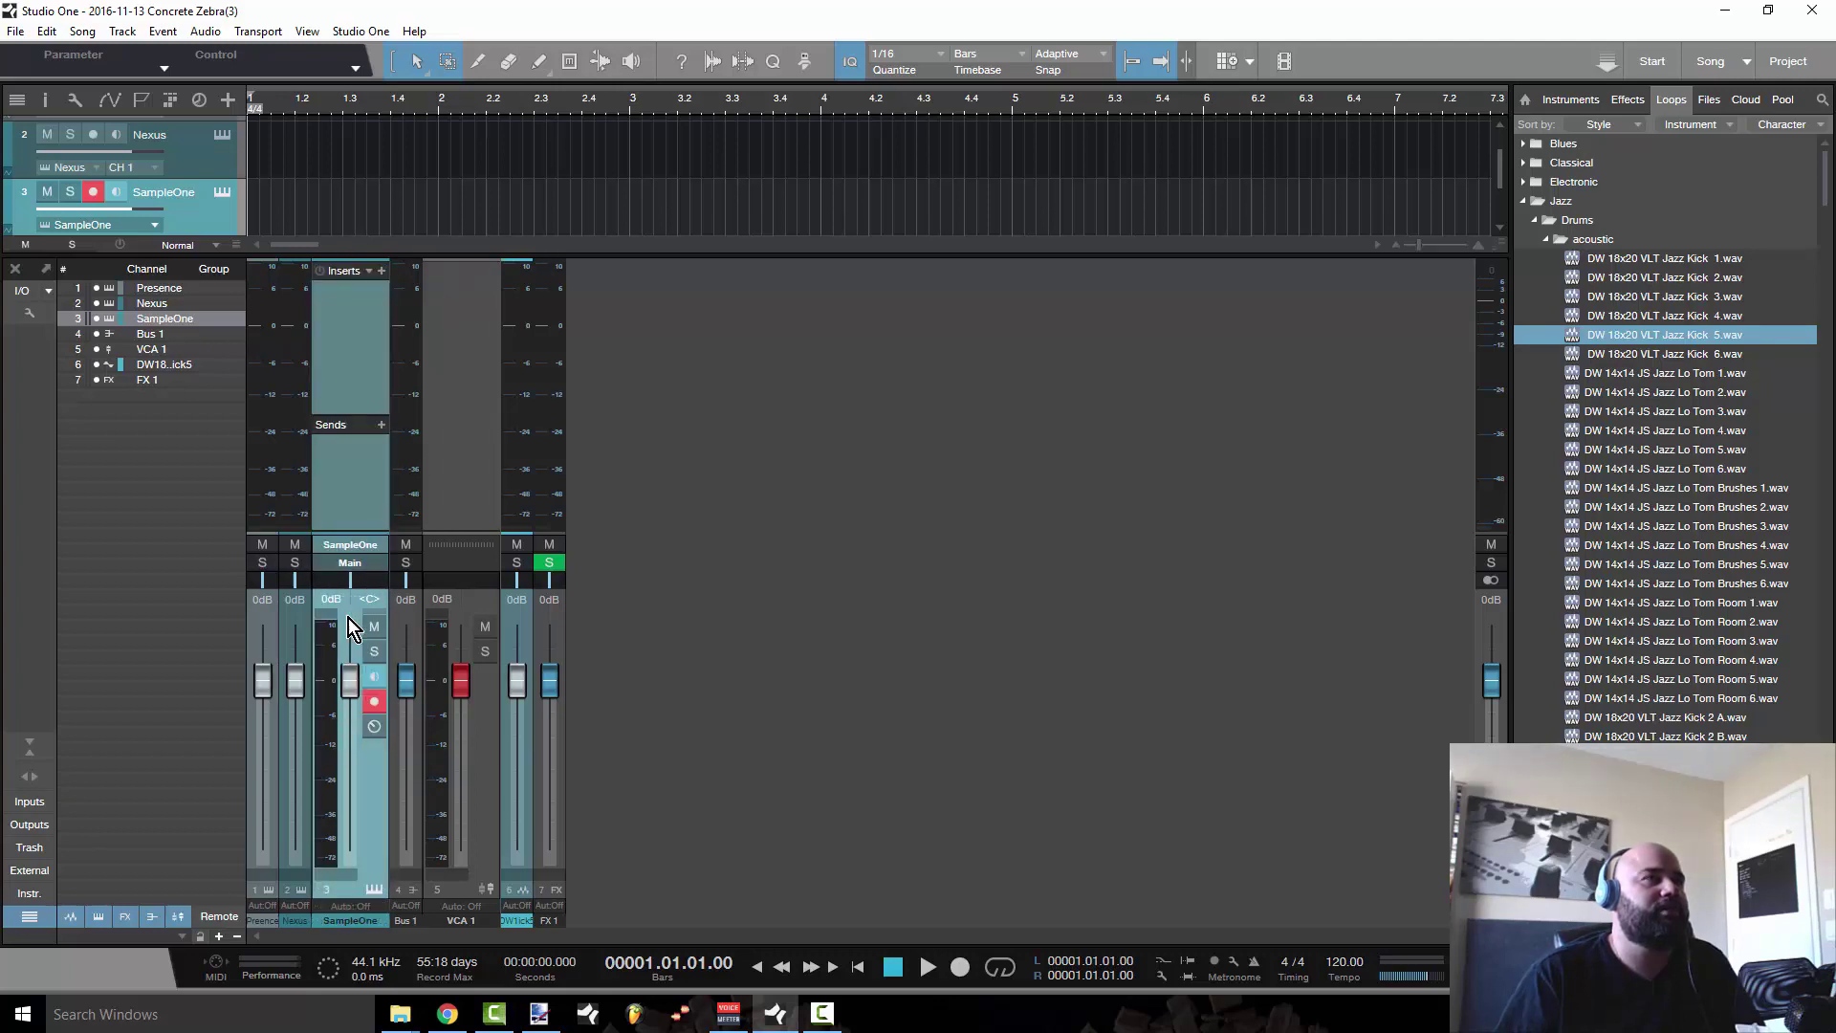
{"action": "left_click", "coordinate": [363, 771]}
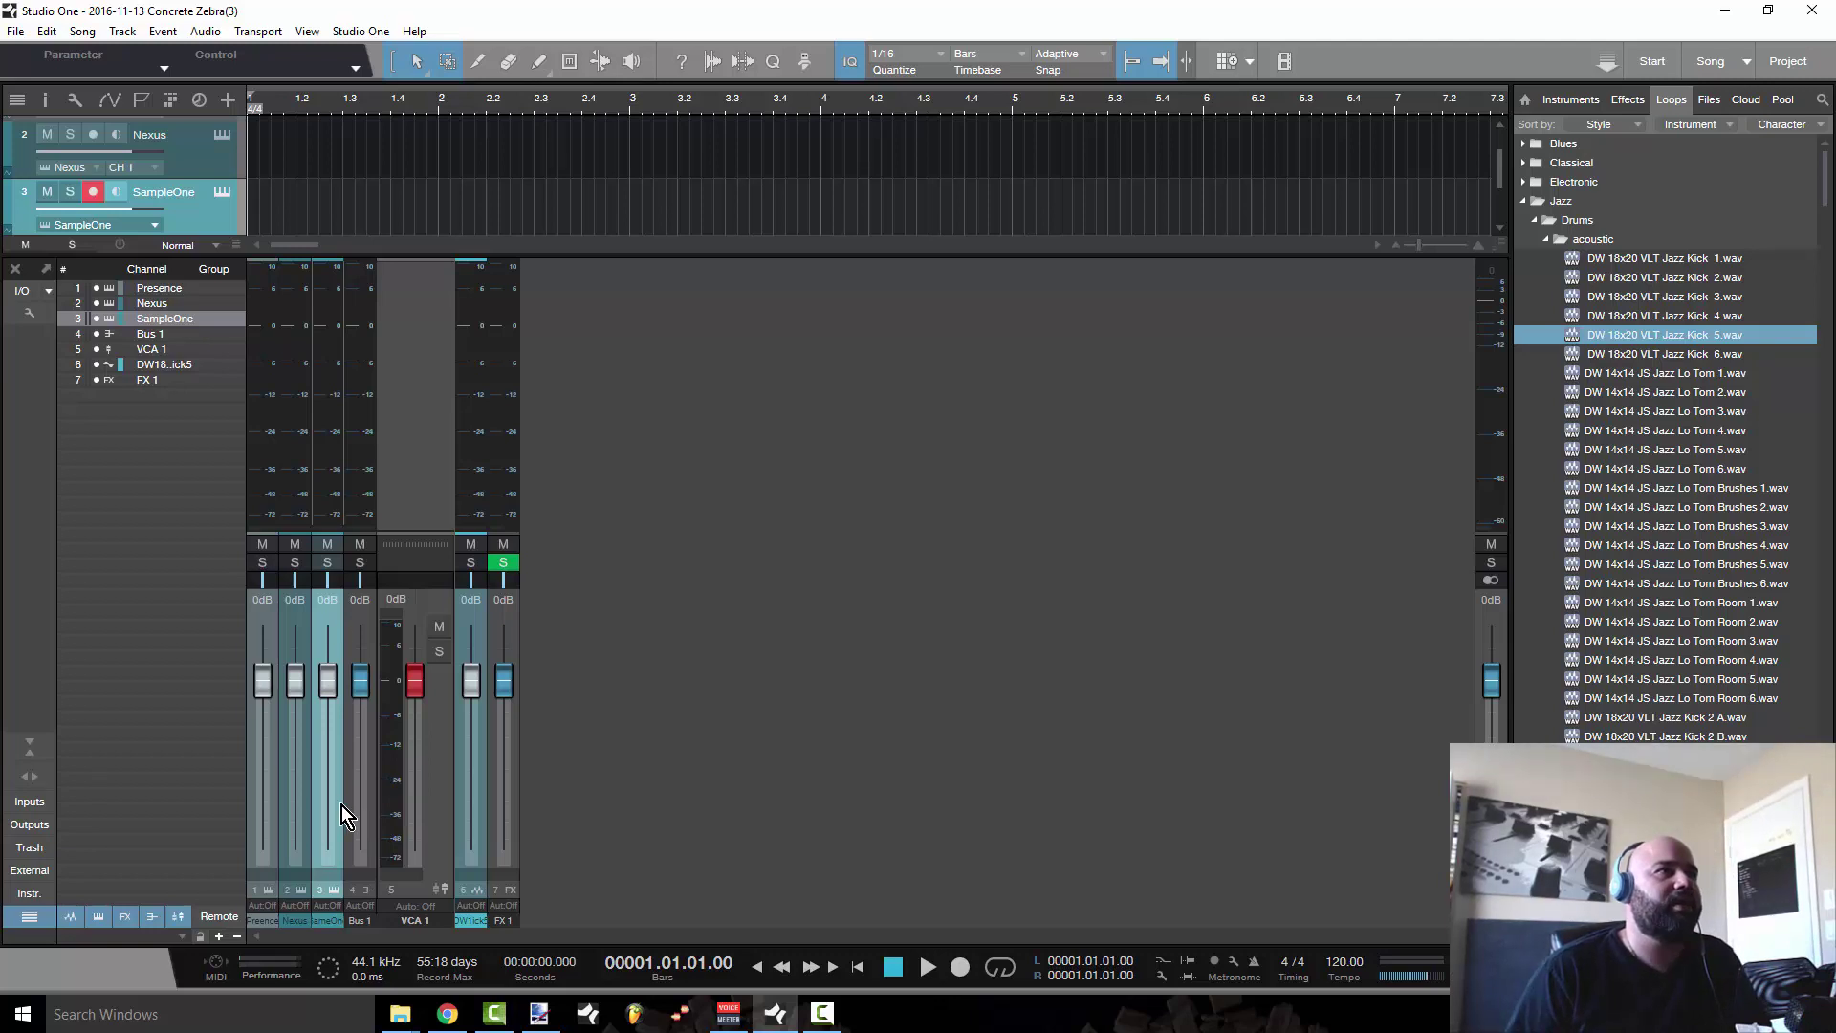
{"action": "left_click_drag", "start_coordinate": [341, 805], "coordinate": [369, 782]}
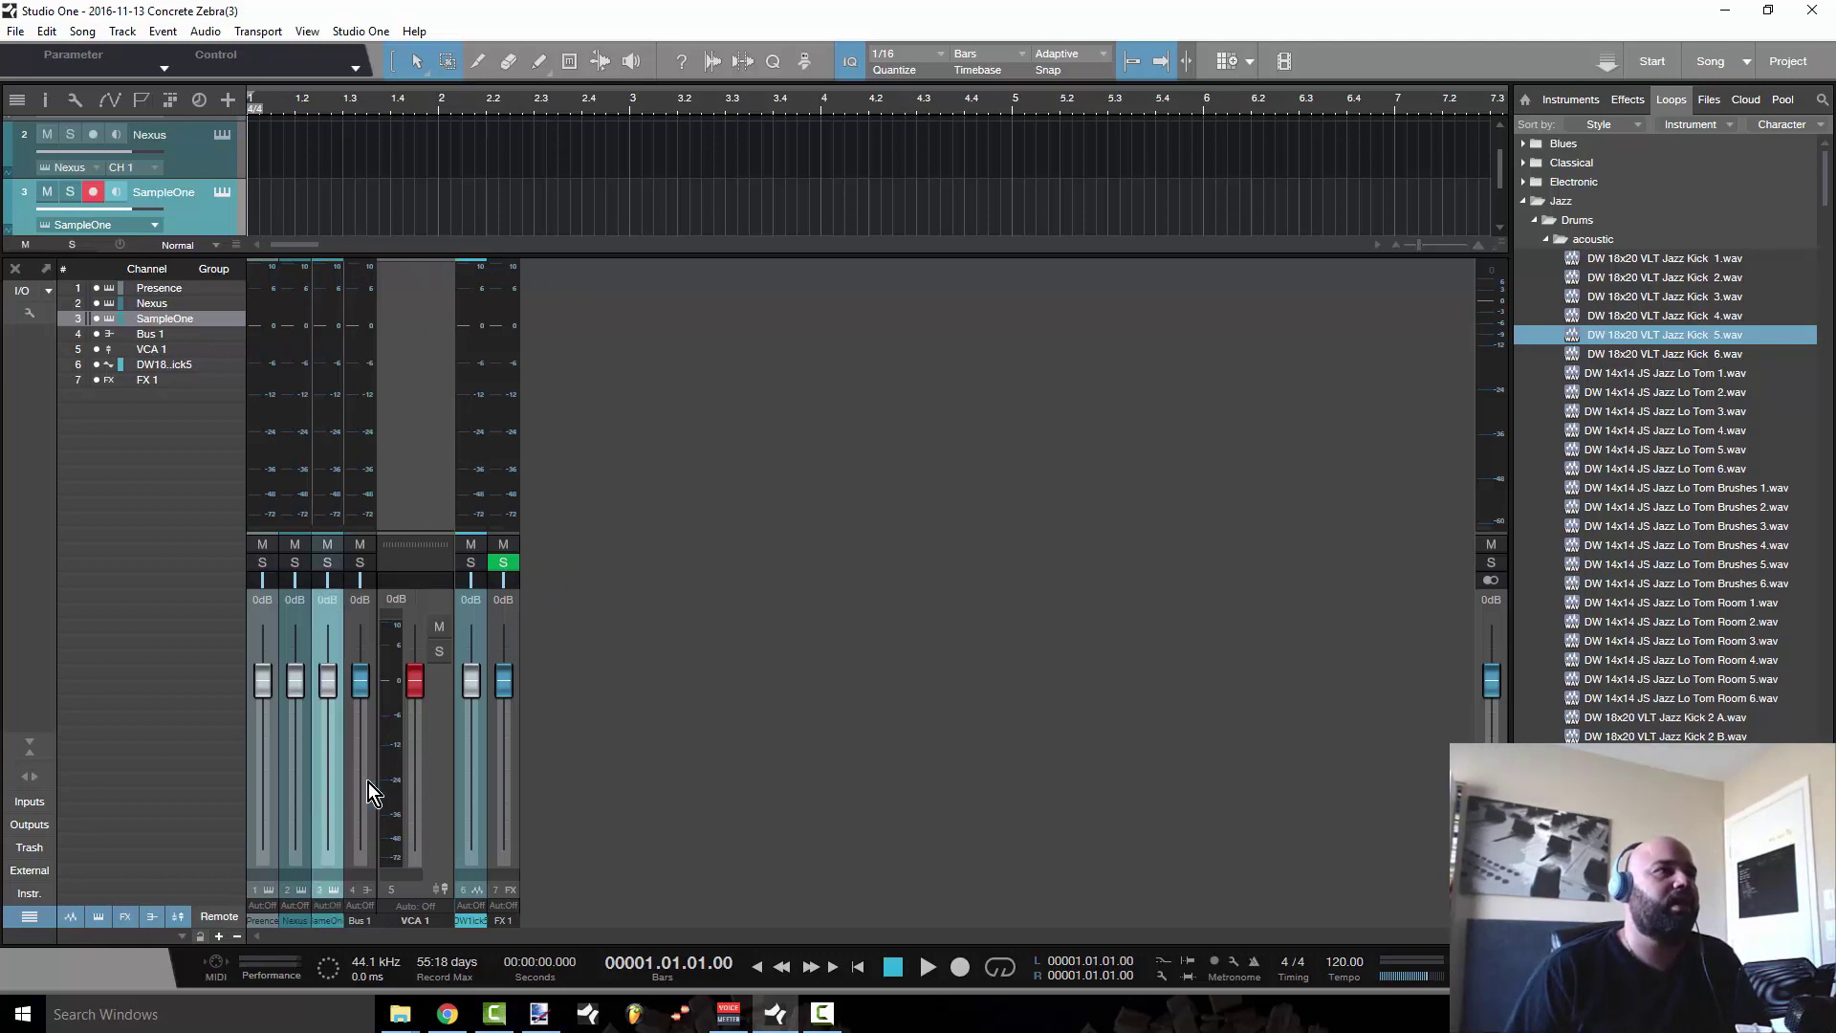
{"action": "left_click", "coordinate": [369, 783]}
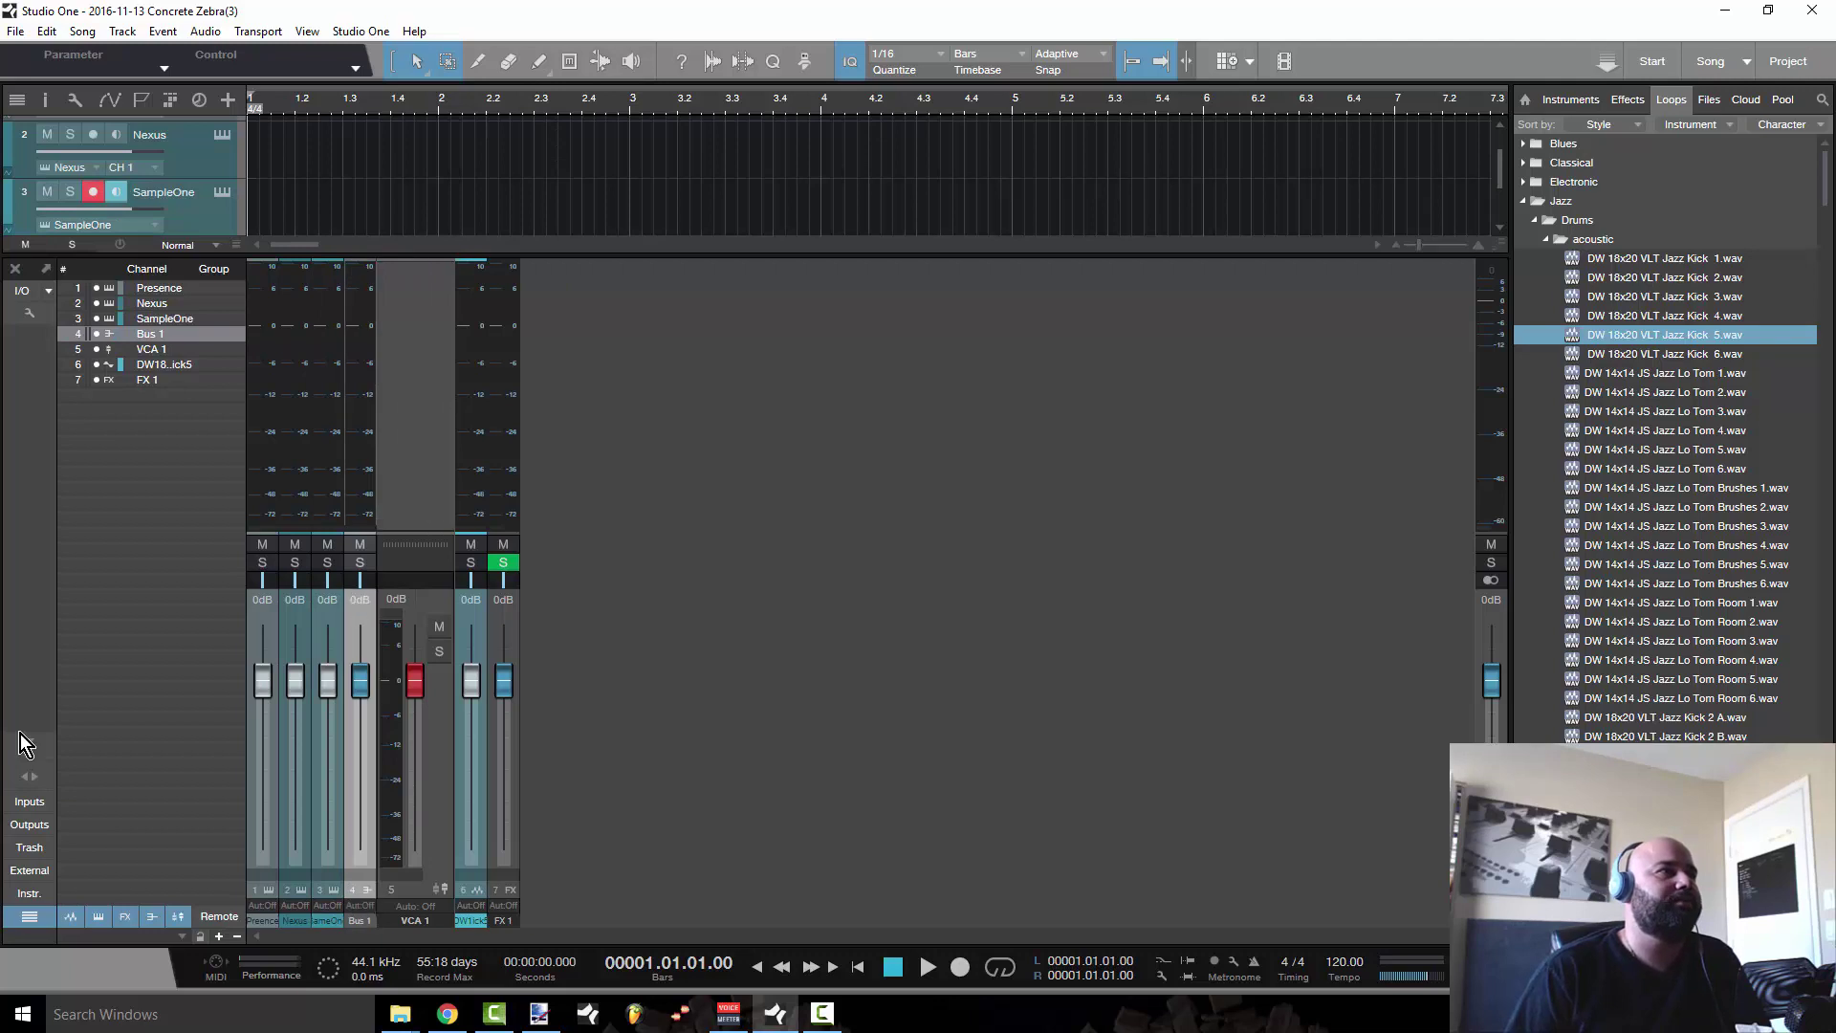
{"action": "left_click", "coordinate": [30, 774]}
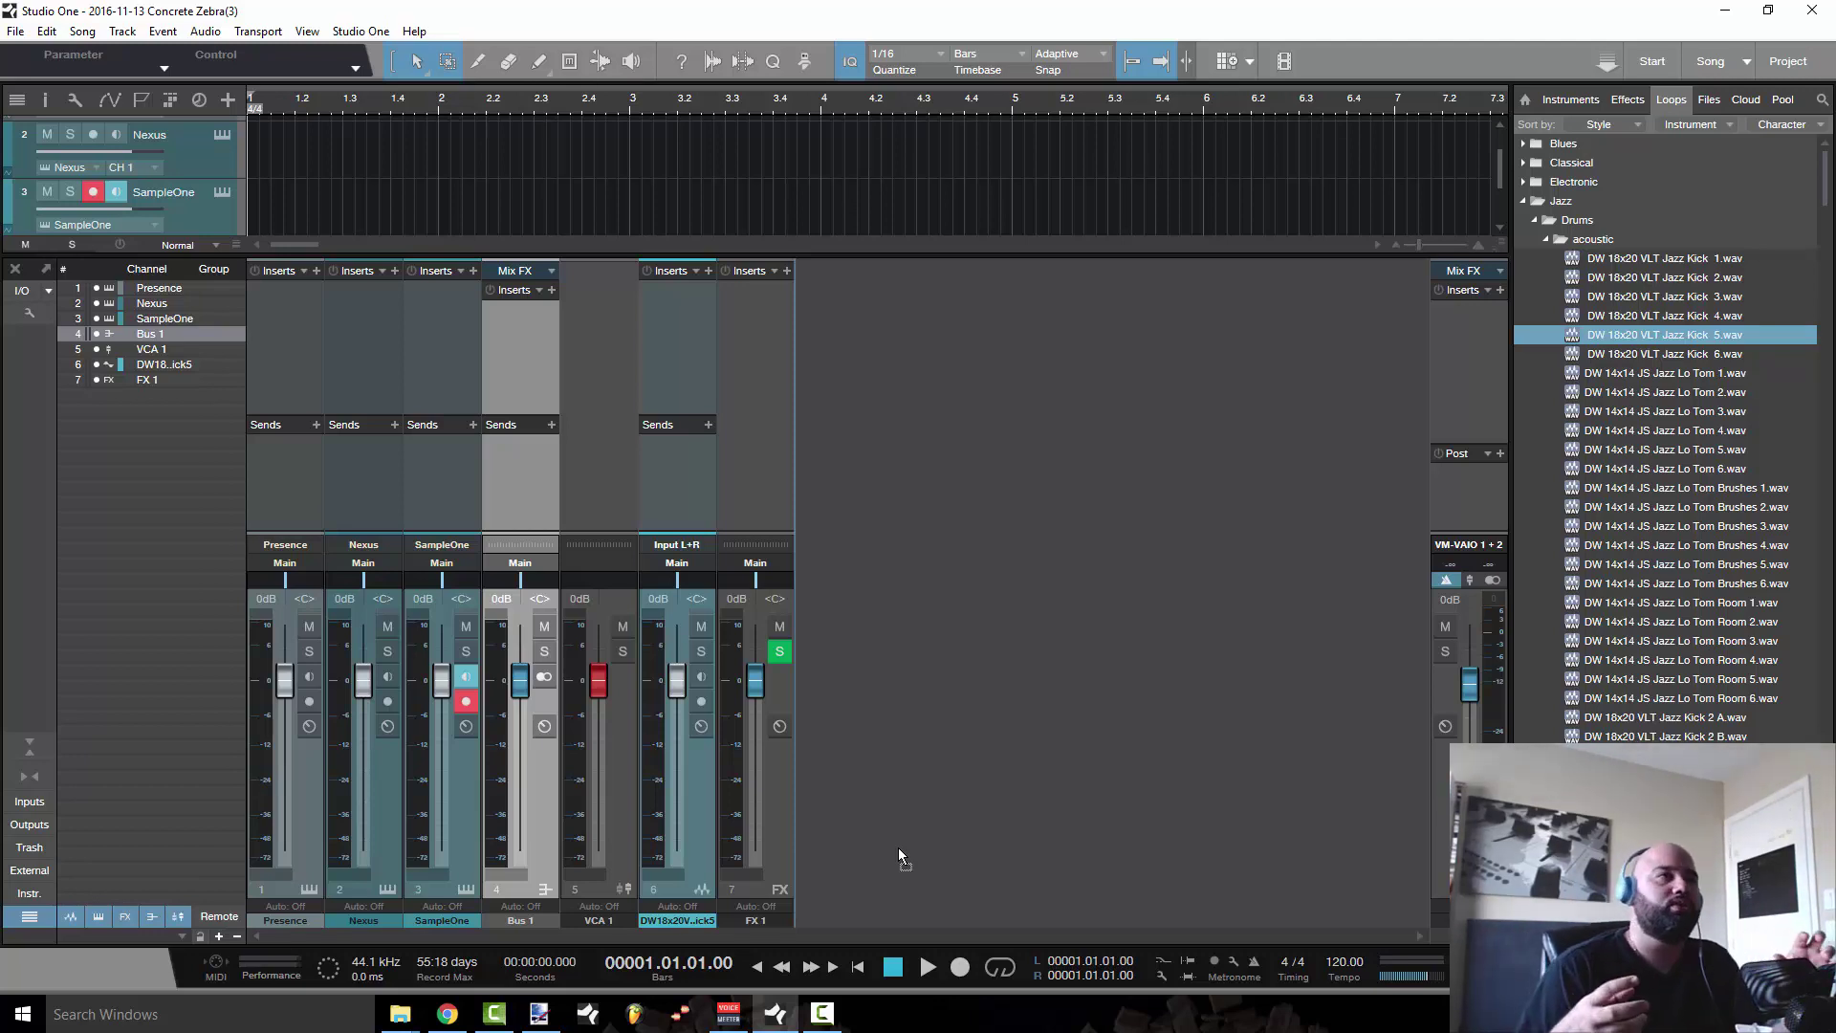
- Move Bus 1 to just before FX 1, then select VCA 1 and try dragging it
{"action": "left_click_drag", "start_coordinate": [897, 848], "coordinate": [734, 717]}
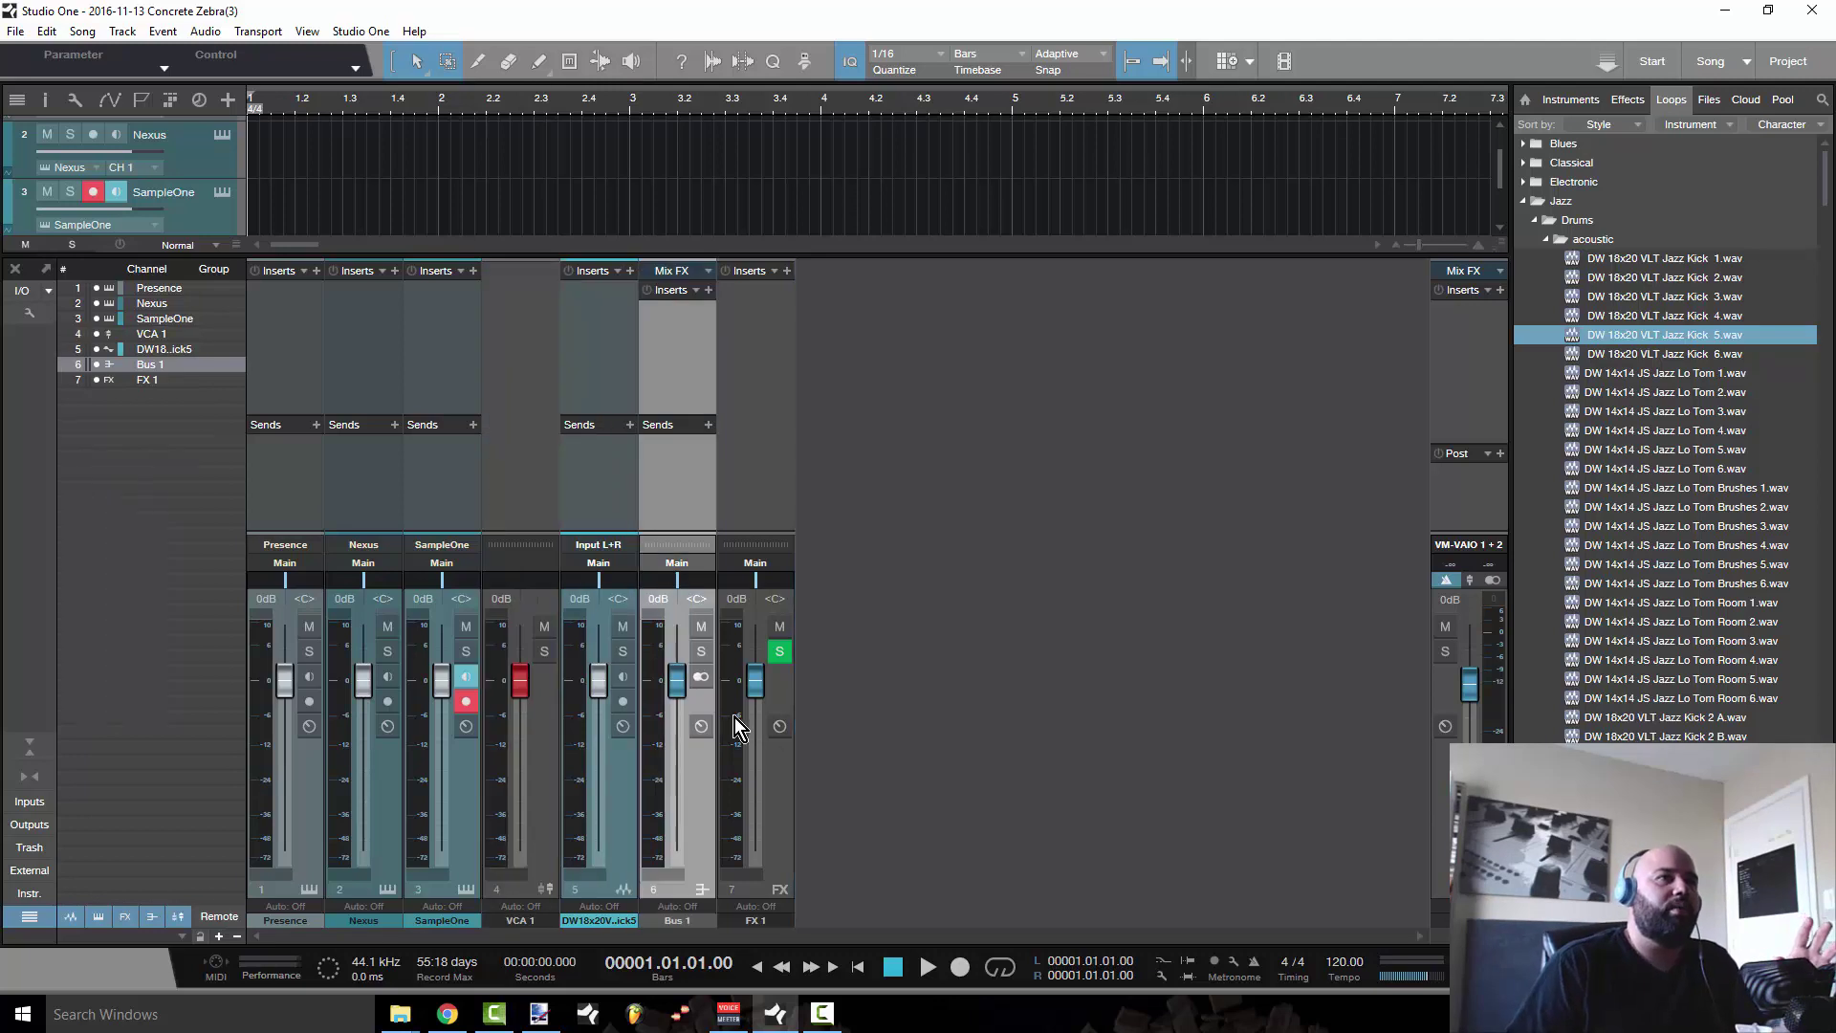
{"action": "left_click", "coordinate": [521, 779]}
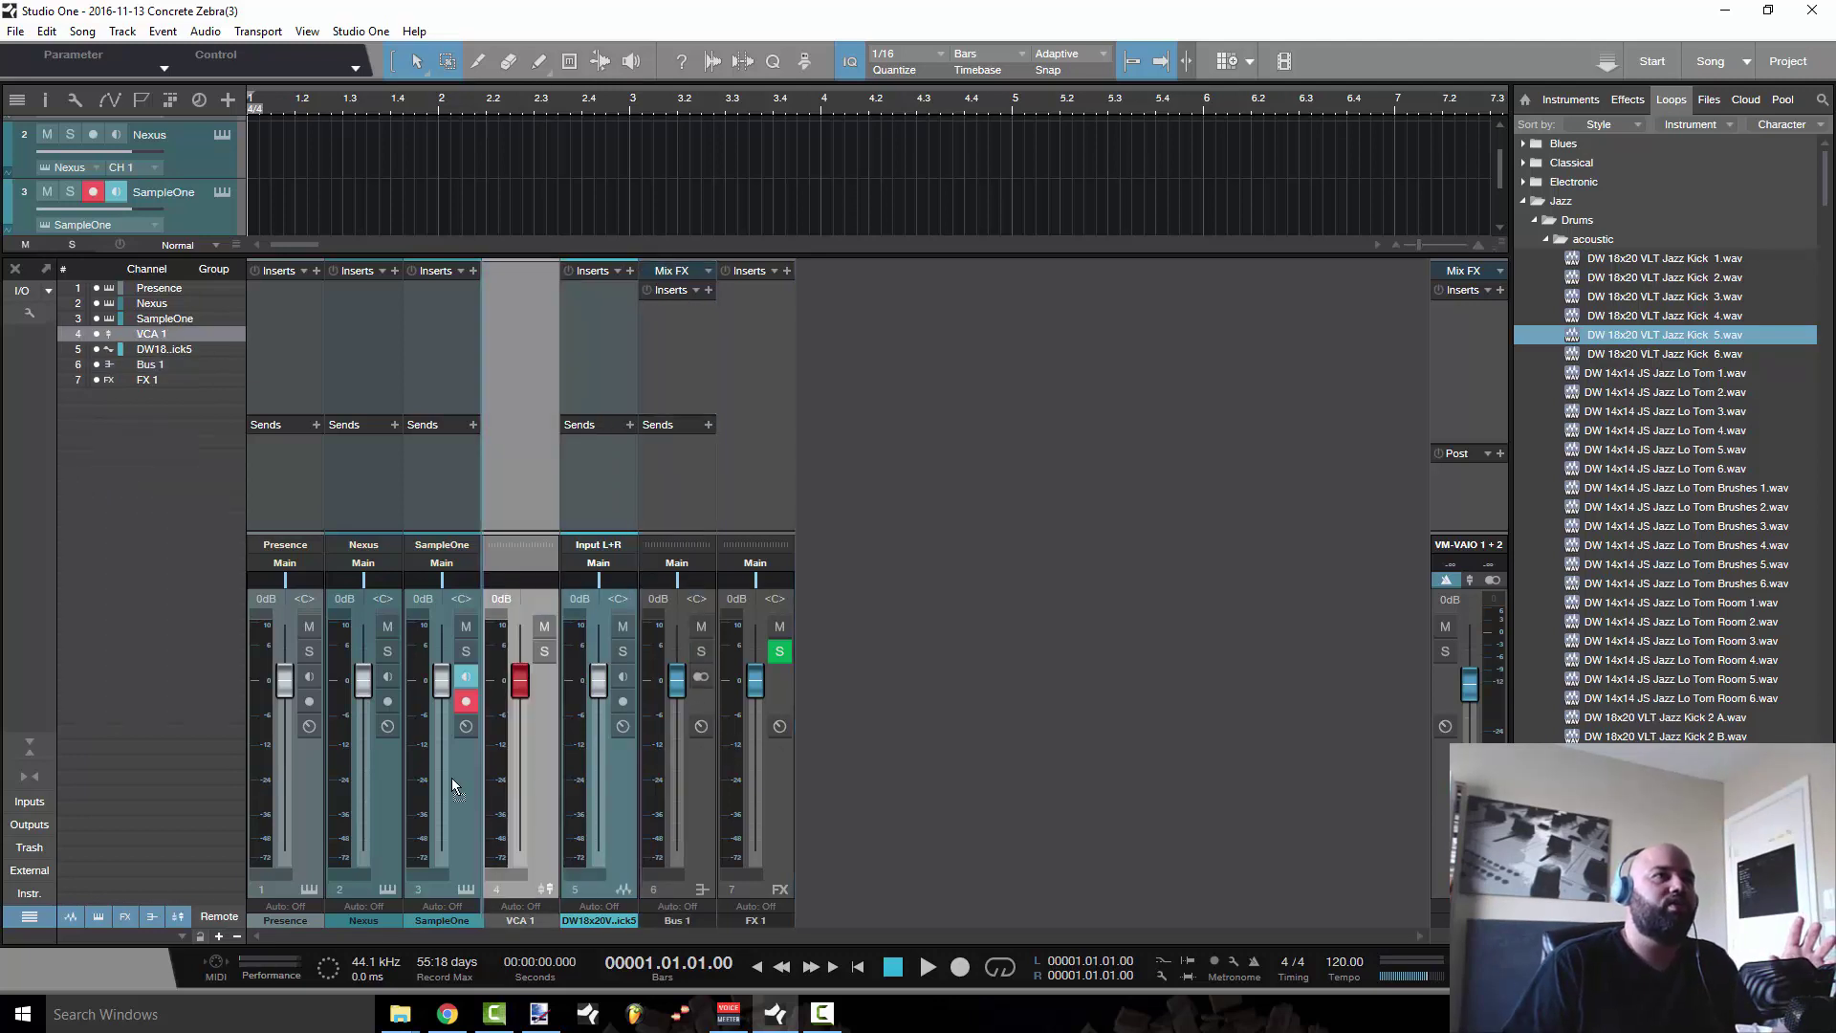
{"action": "mouse_move", "coordinate": [554, 811]}
{"action": "left_mouse_down"}
{"action": "mouse_move", "coordinate": [728, 849]}
{"action": "mouse_move", "coordinate": [706, 863]}
{"action": "mouse_move", "coordinate": [402, 755]}
{"action": "mouse_move", "coordinate": [29, 325]}
{"action": "mouse_move", "coordinate": [29, 309]}
{"action": "mouse_move", "coordinate": [507, 736]}
{"action": "mouse_move", "coordinate": [608, 729]}
{"action": "mouse_move", "coordinate": [361, 751]}
{"action": "mouse_move", "coordinate": [708, 784]}
{"action": "mouse_move", "coordinate": [420, 765]}
{"action": "mouse_move", "coordinate": [104, 321]}
{"action": "mouse_move", "coordinate": [28, 322]}
{"action": "mouse_move", "coordinate": [489, 226]}
{"action": "mouse_move", "coordinate": [7, 304]}
{"action": "mouse_move", "coordinate": [40, 314]}
{"action": "left_mouse_up"}
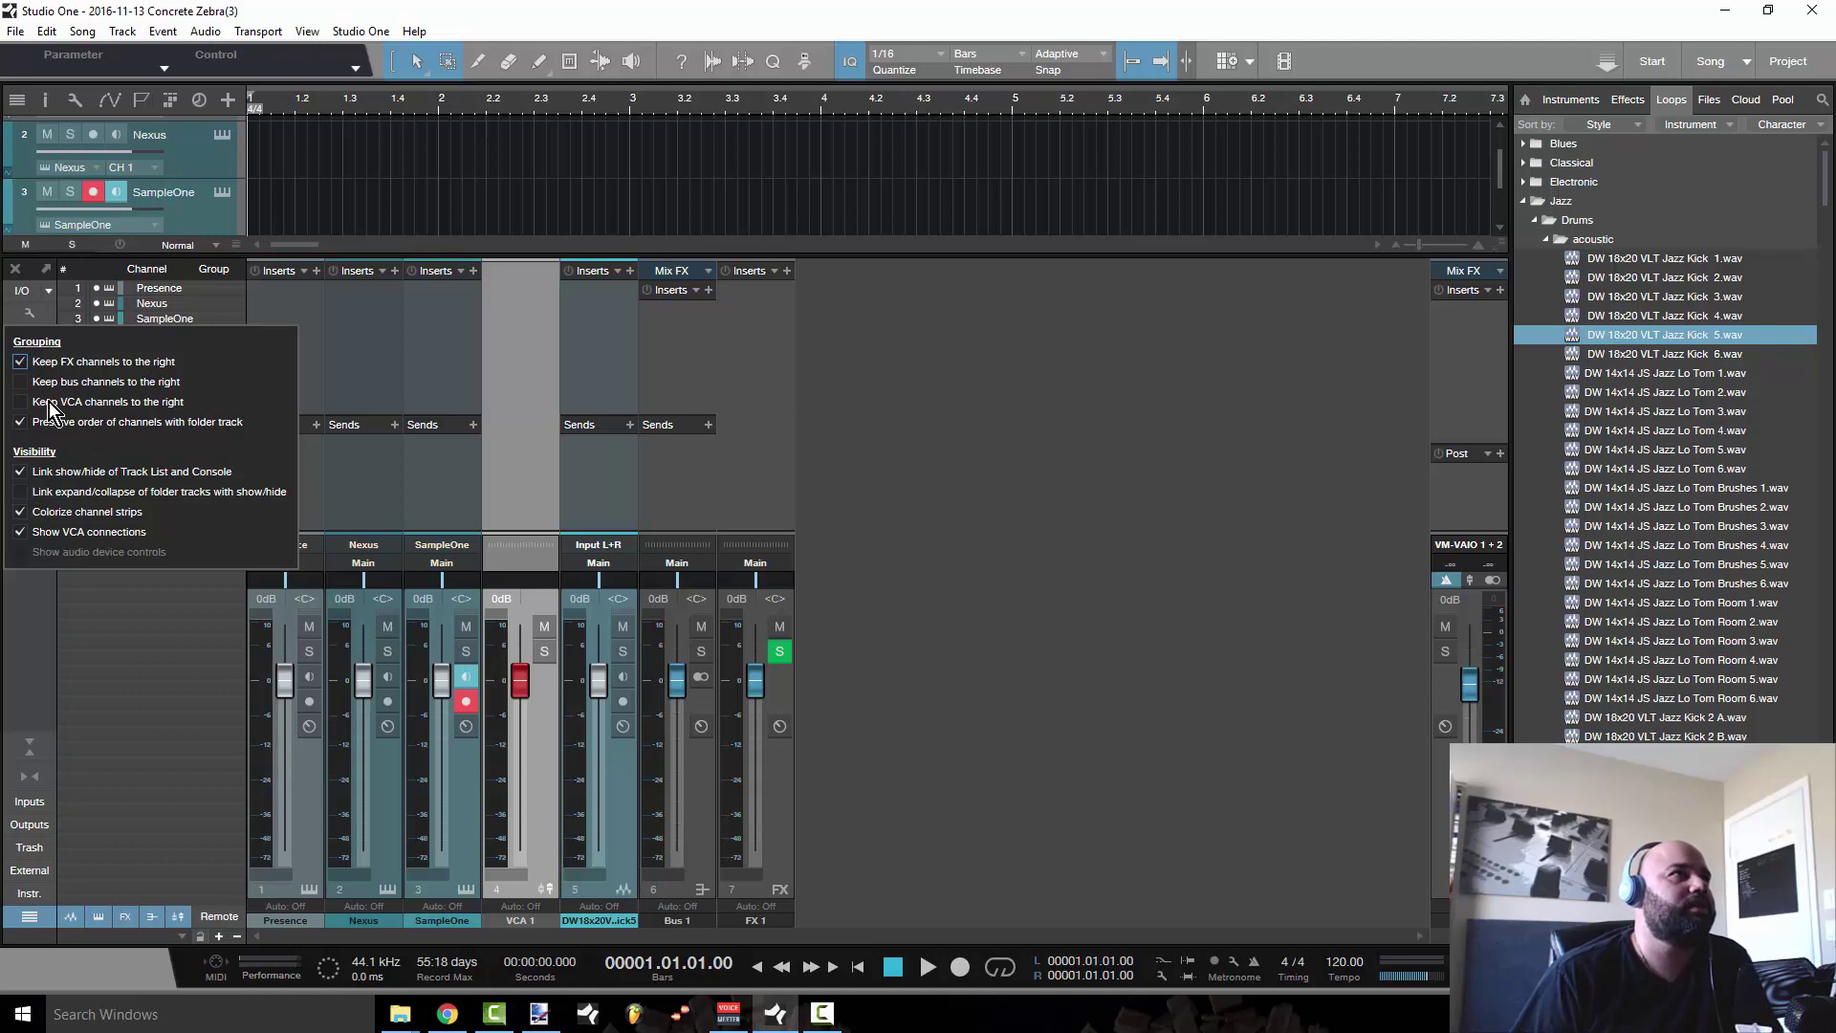
- Keep FX and VCA channels at the mixer's right end, link folder expand/collapse with show/hide, and lower the console divider
{"action": "left_click", "coordinate": [20, 363]}
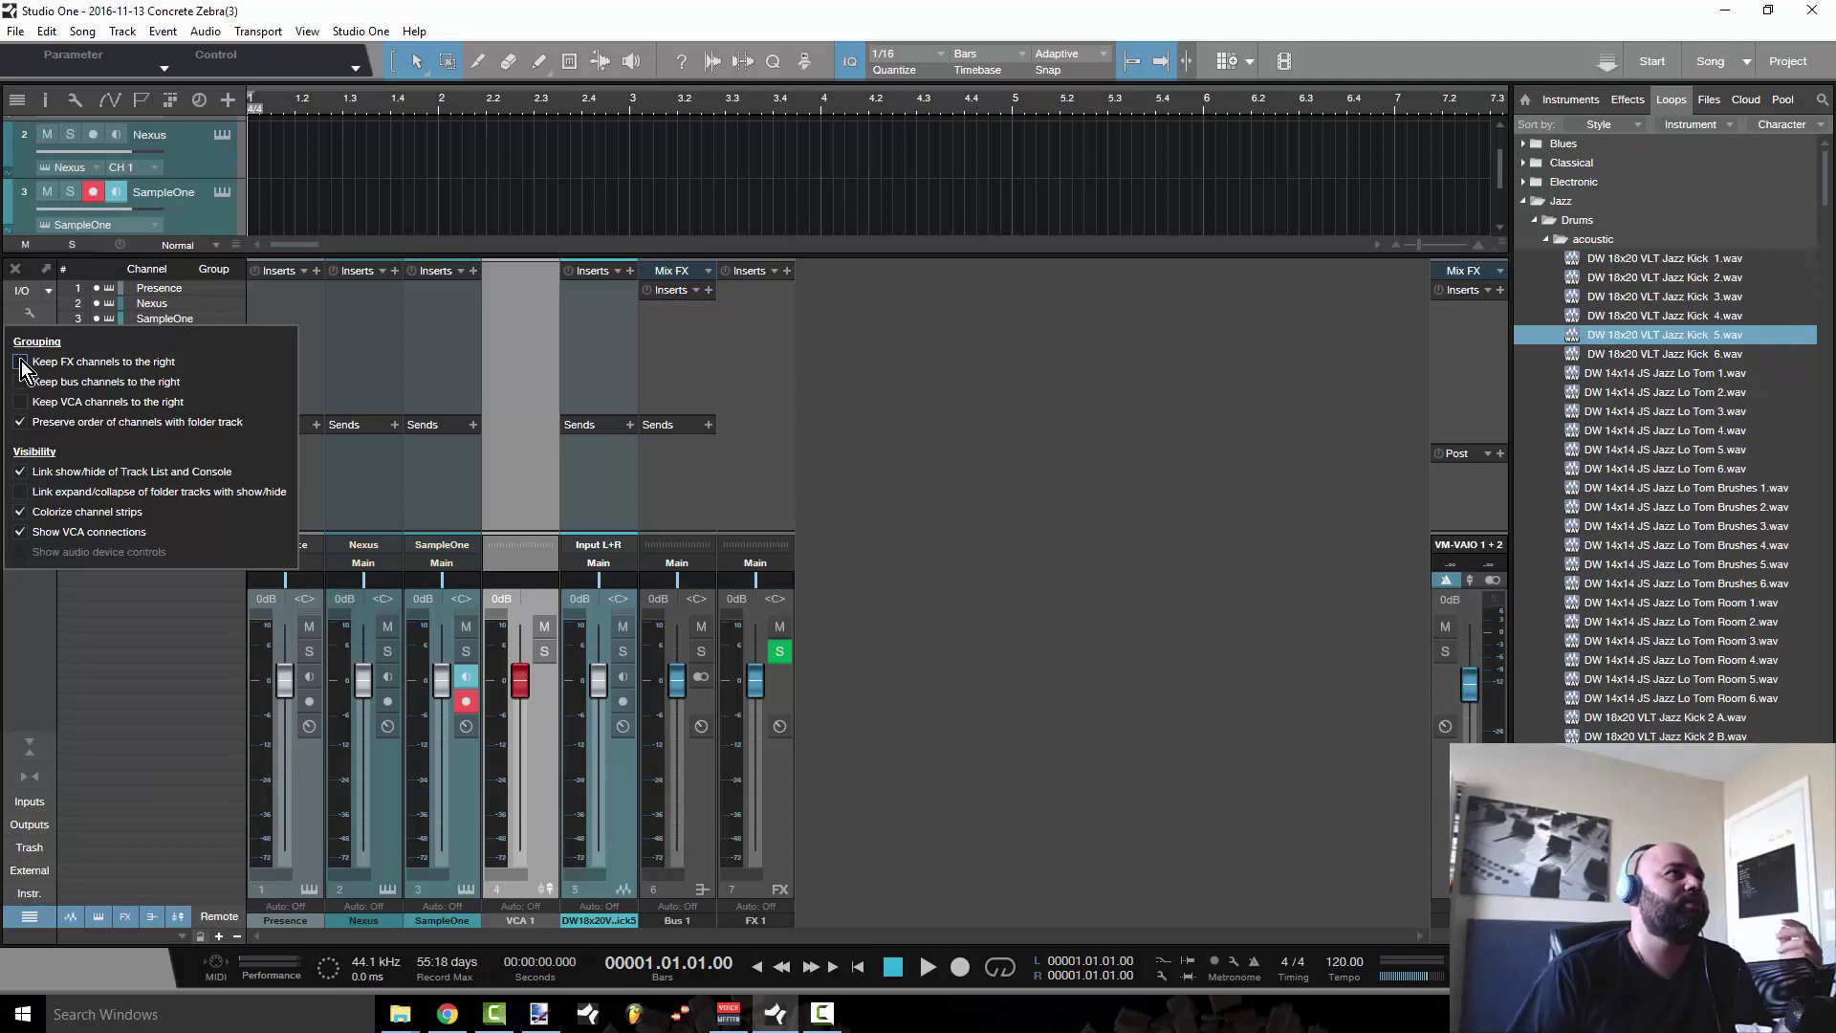
{"action": "left_click", "coordinate": [20, 364]}
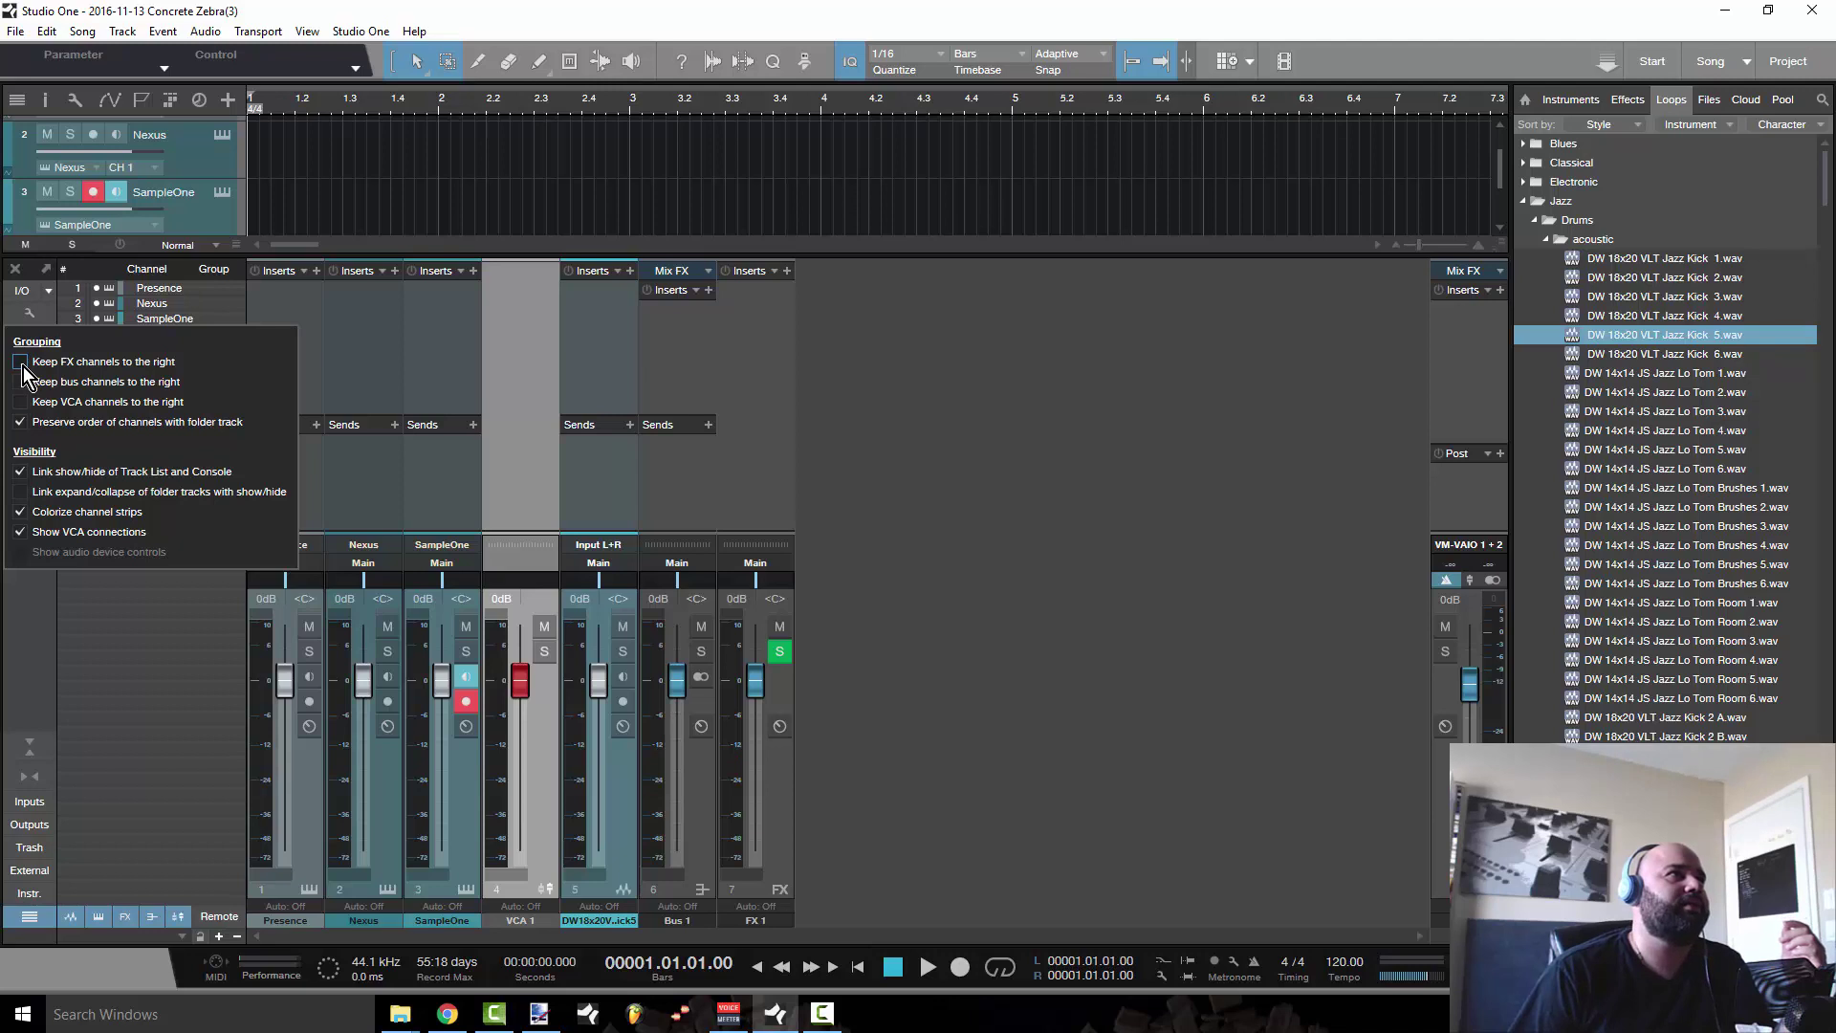
{"action": "left_click", "coordinate": [21, 401]}
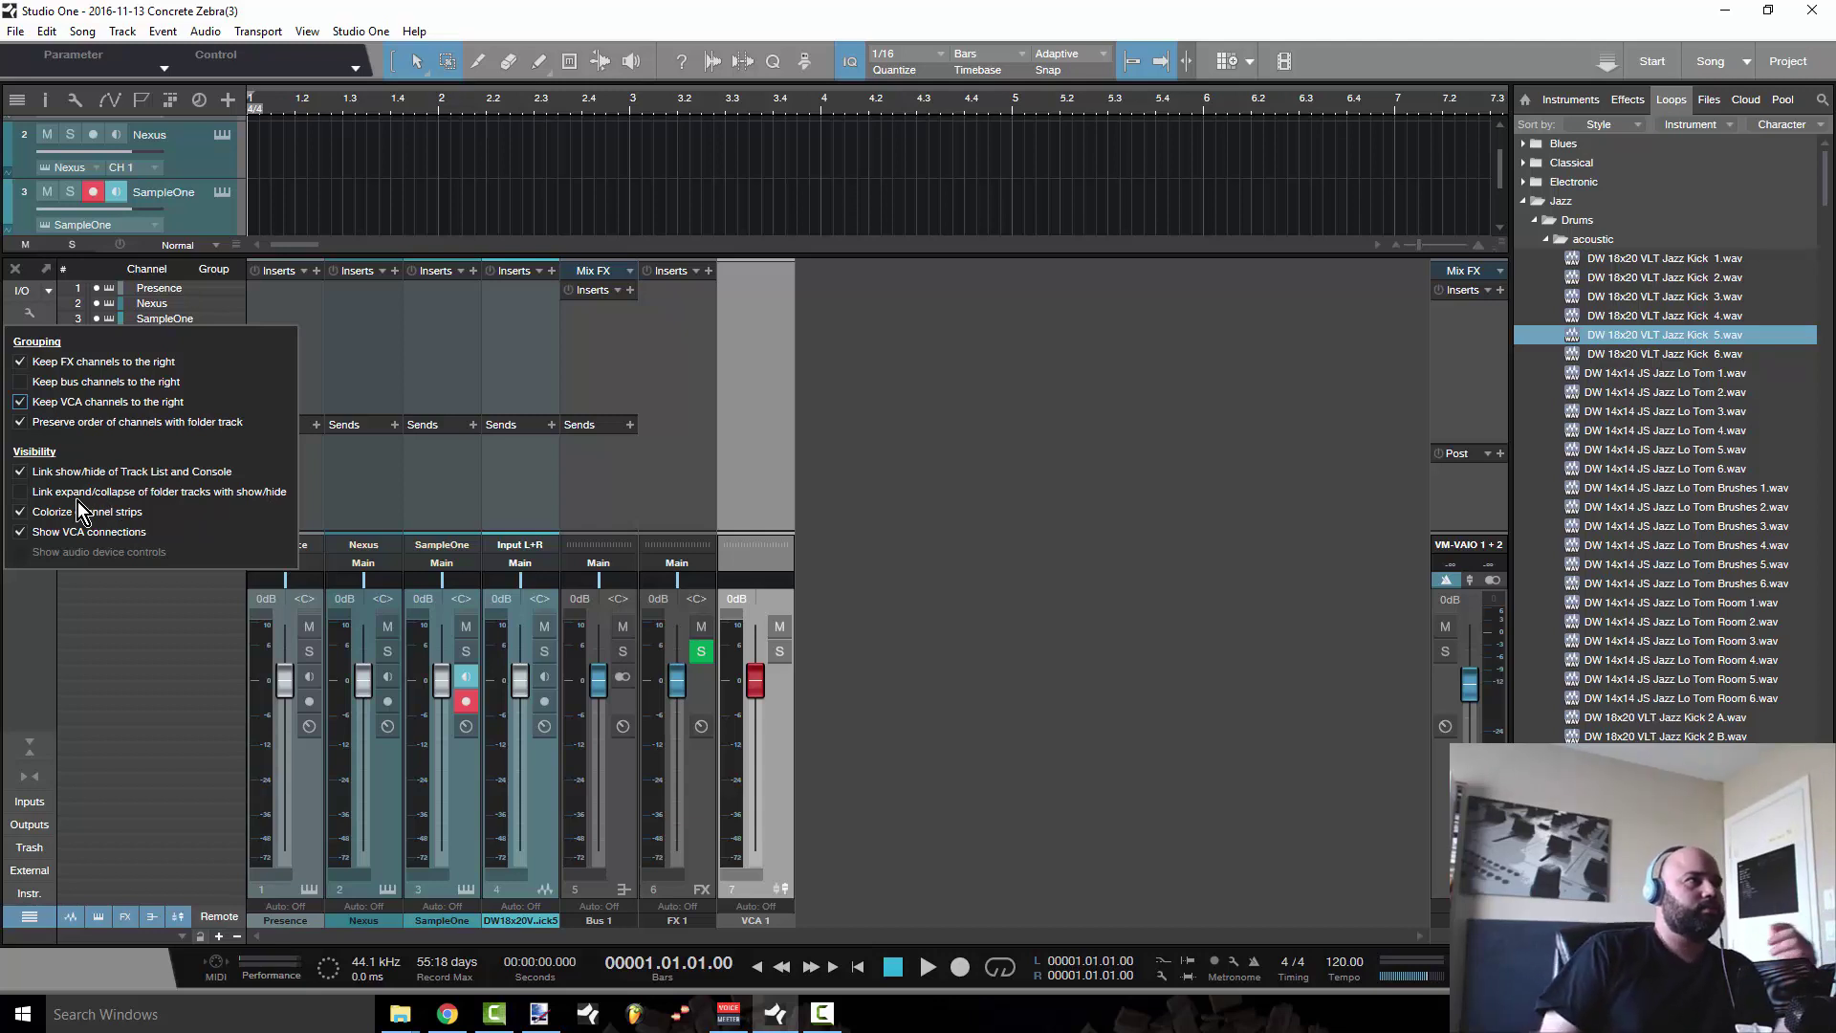
{"action": "left_click", "coordinate": [22, 490]}
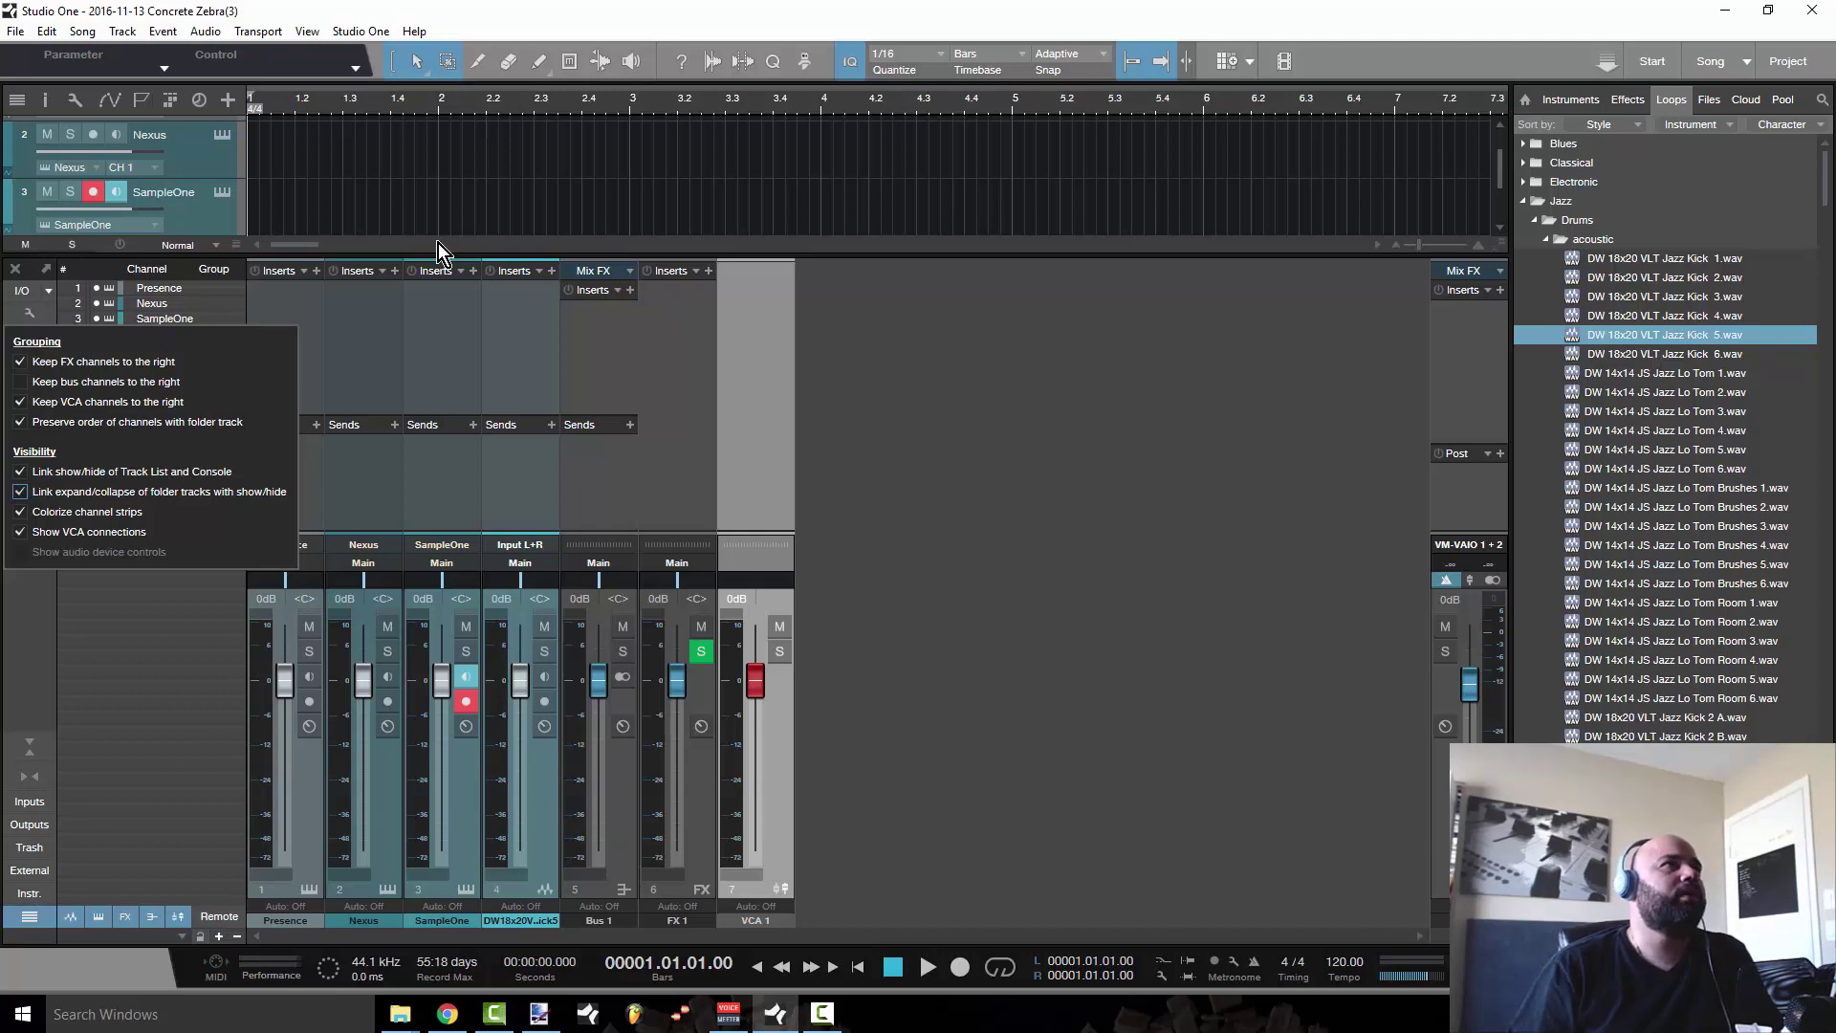
{"action": "left_click", "coordinate": [469, 193]}
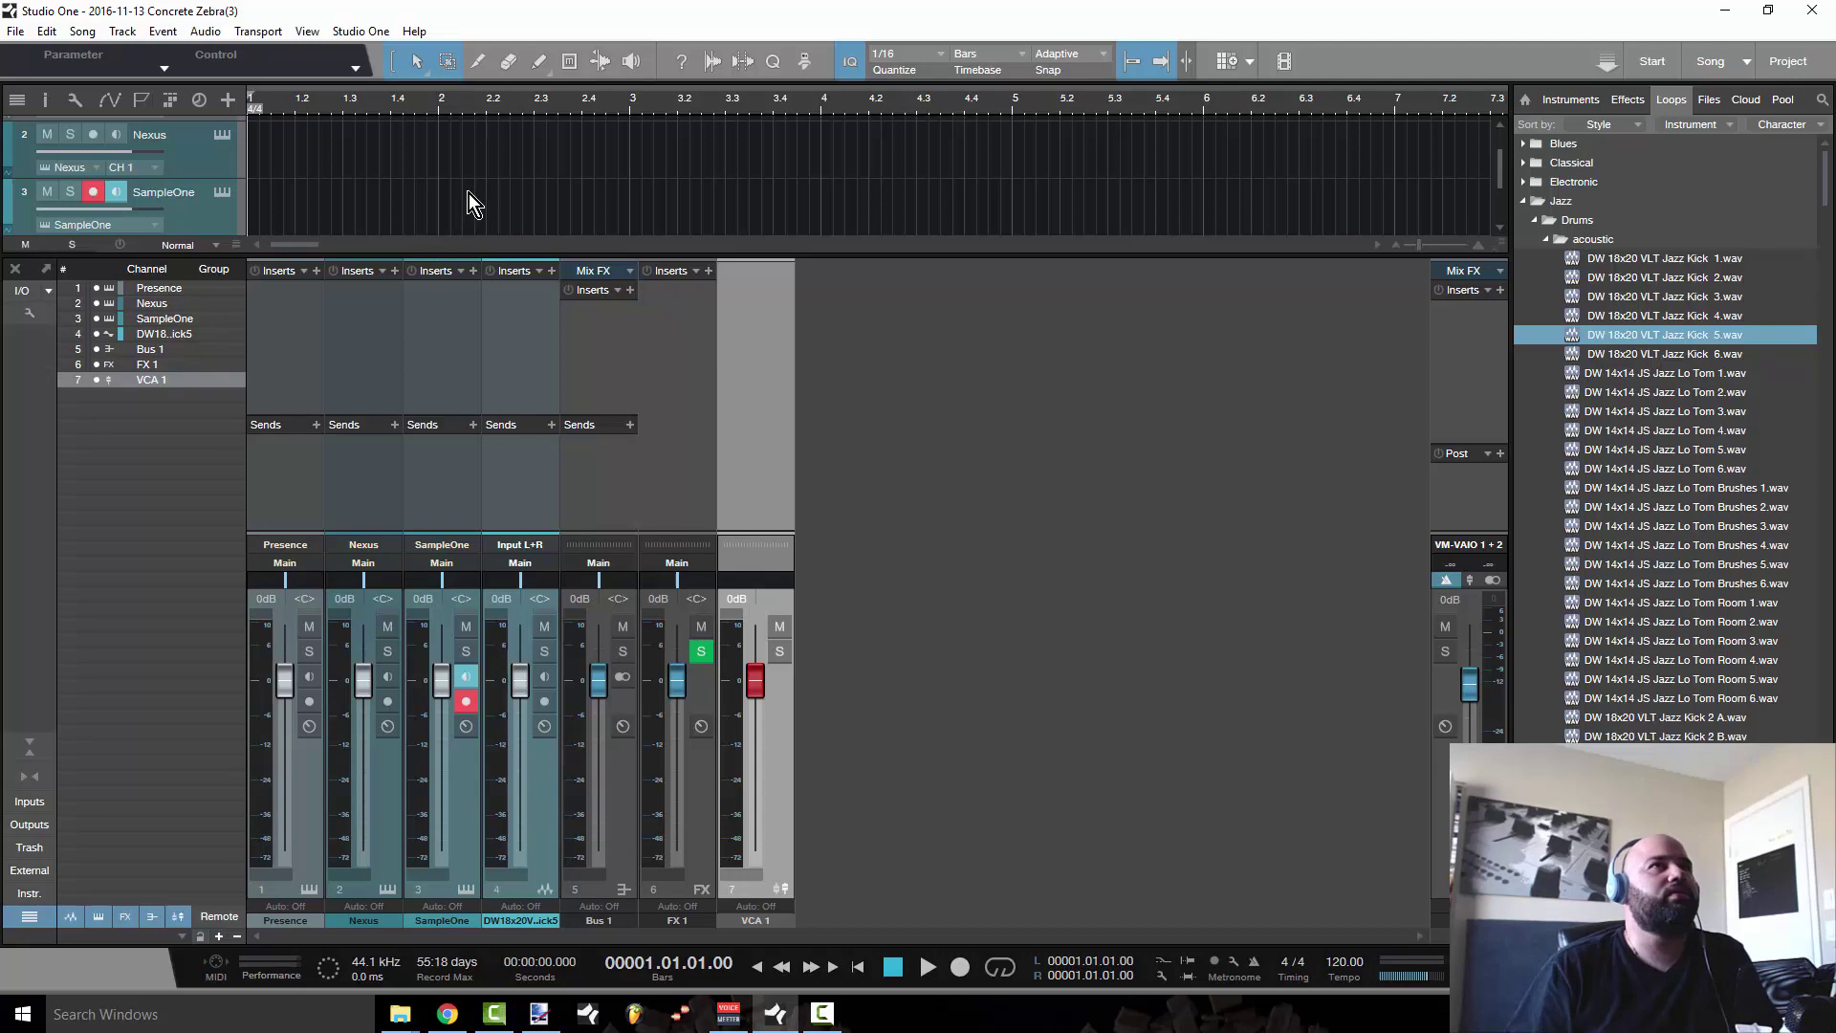
{"action": "left_click_drag", "start_coordinate": [820, 258], "coordinate": [819, 520]}
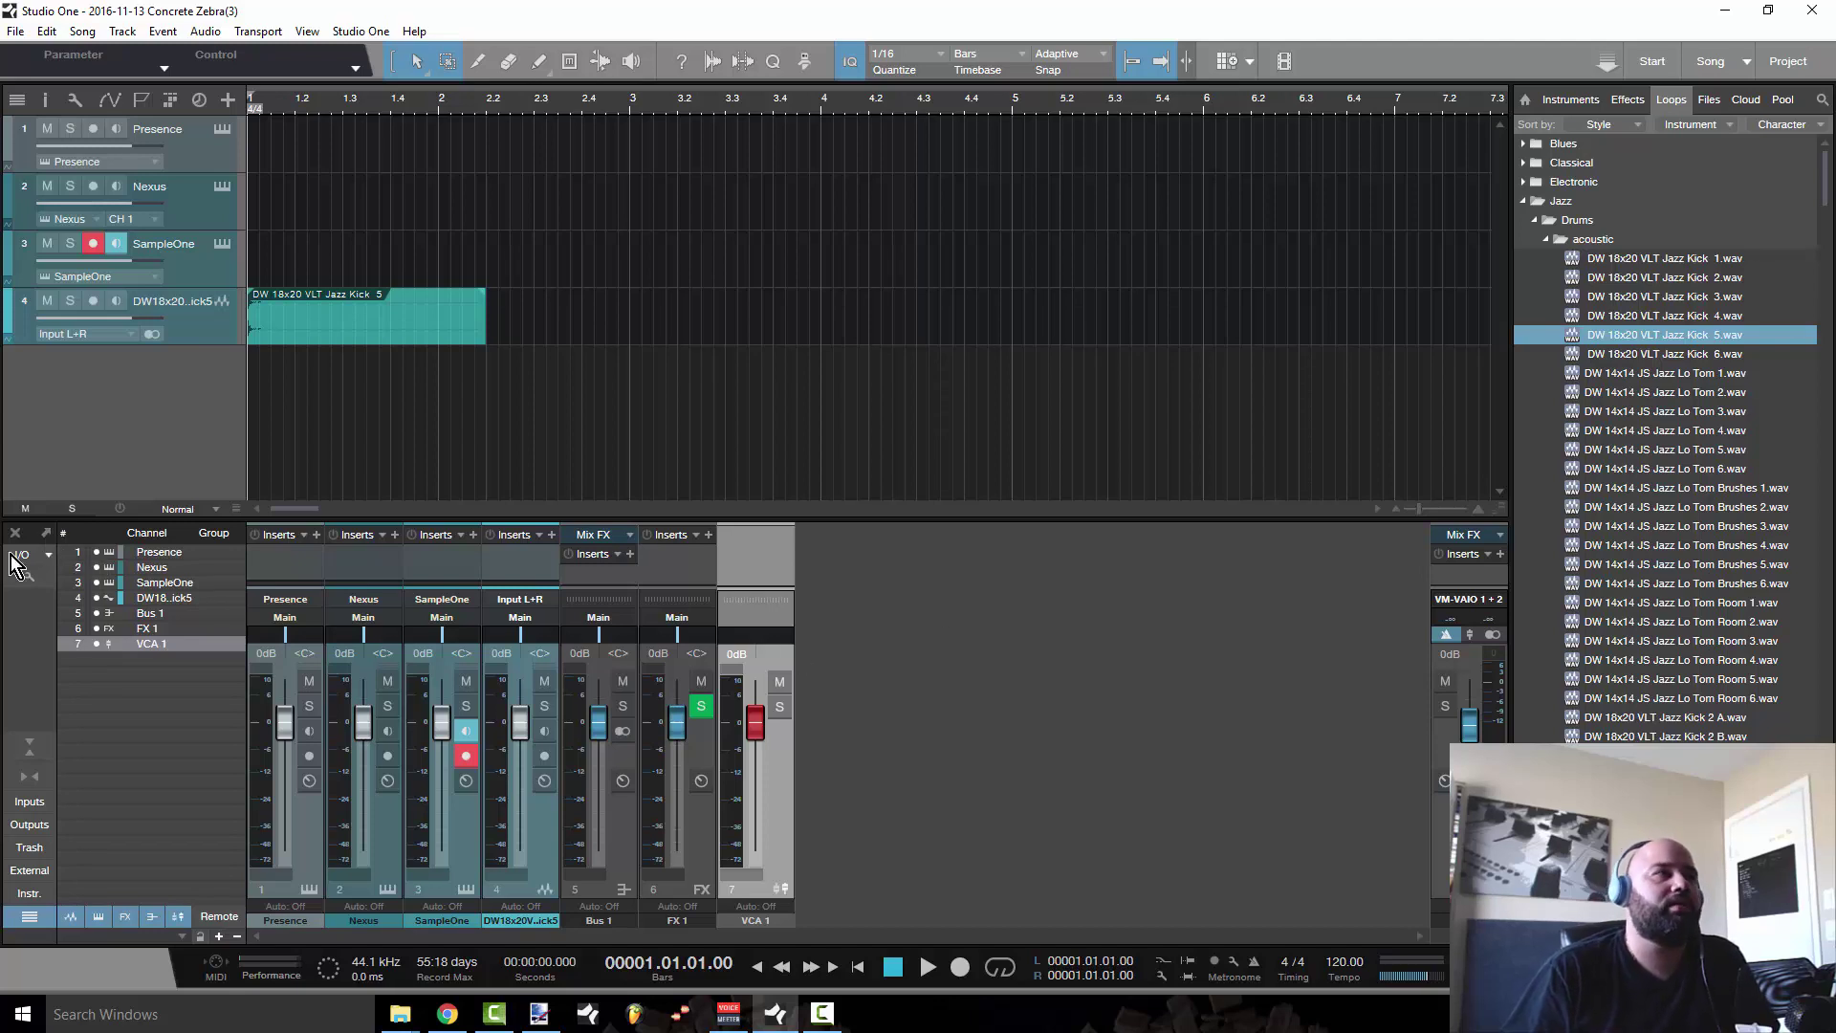
- Detach the console into its own window, maximize it, then dock it back under the arrangement
{"action": "left_click", "coordinate": [48, 535]}
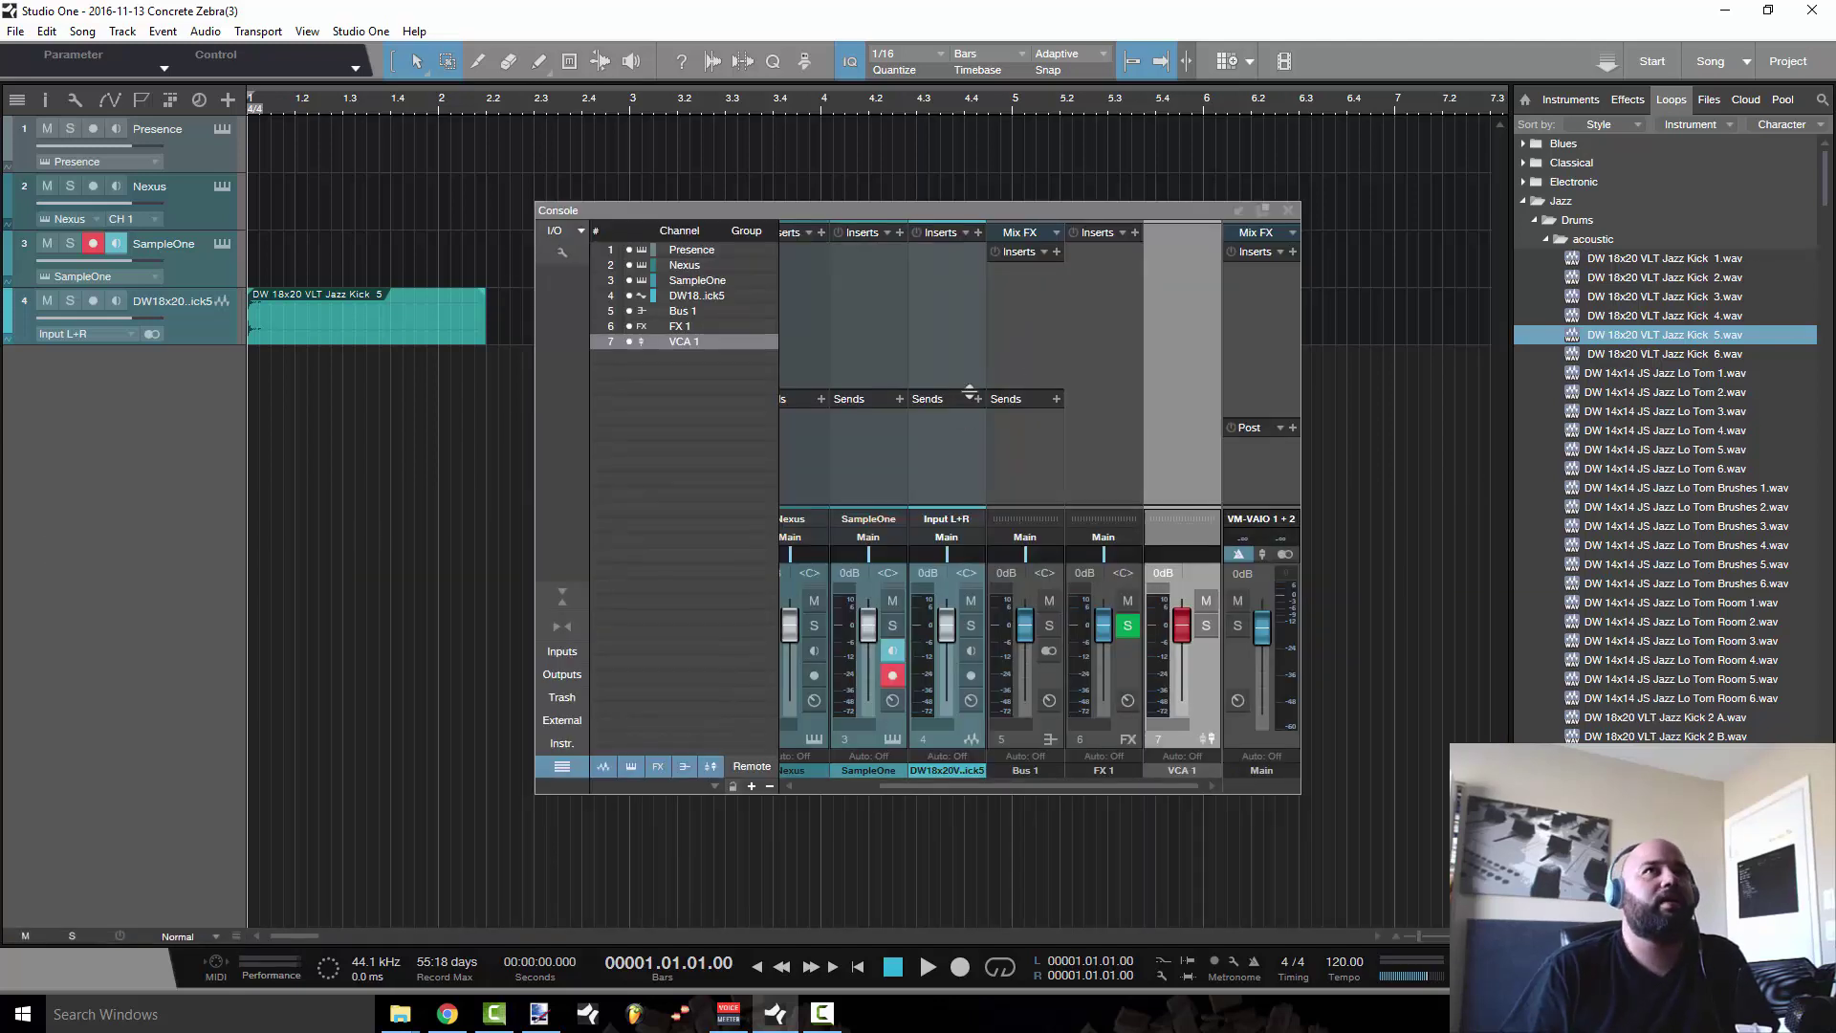
{"action": "left_click", "coordinate": [1260, 213]}
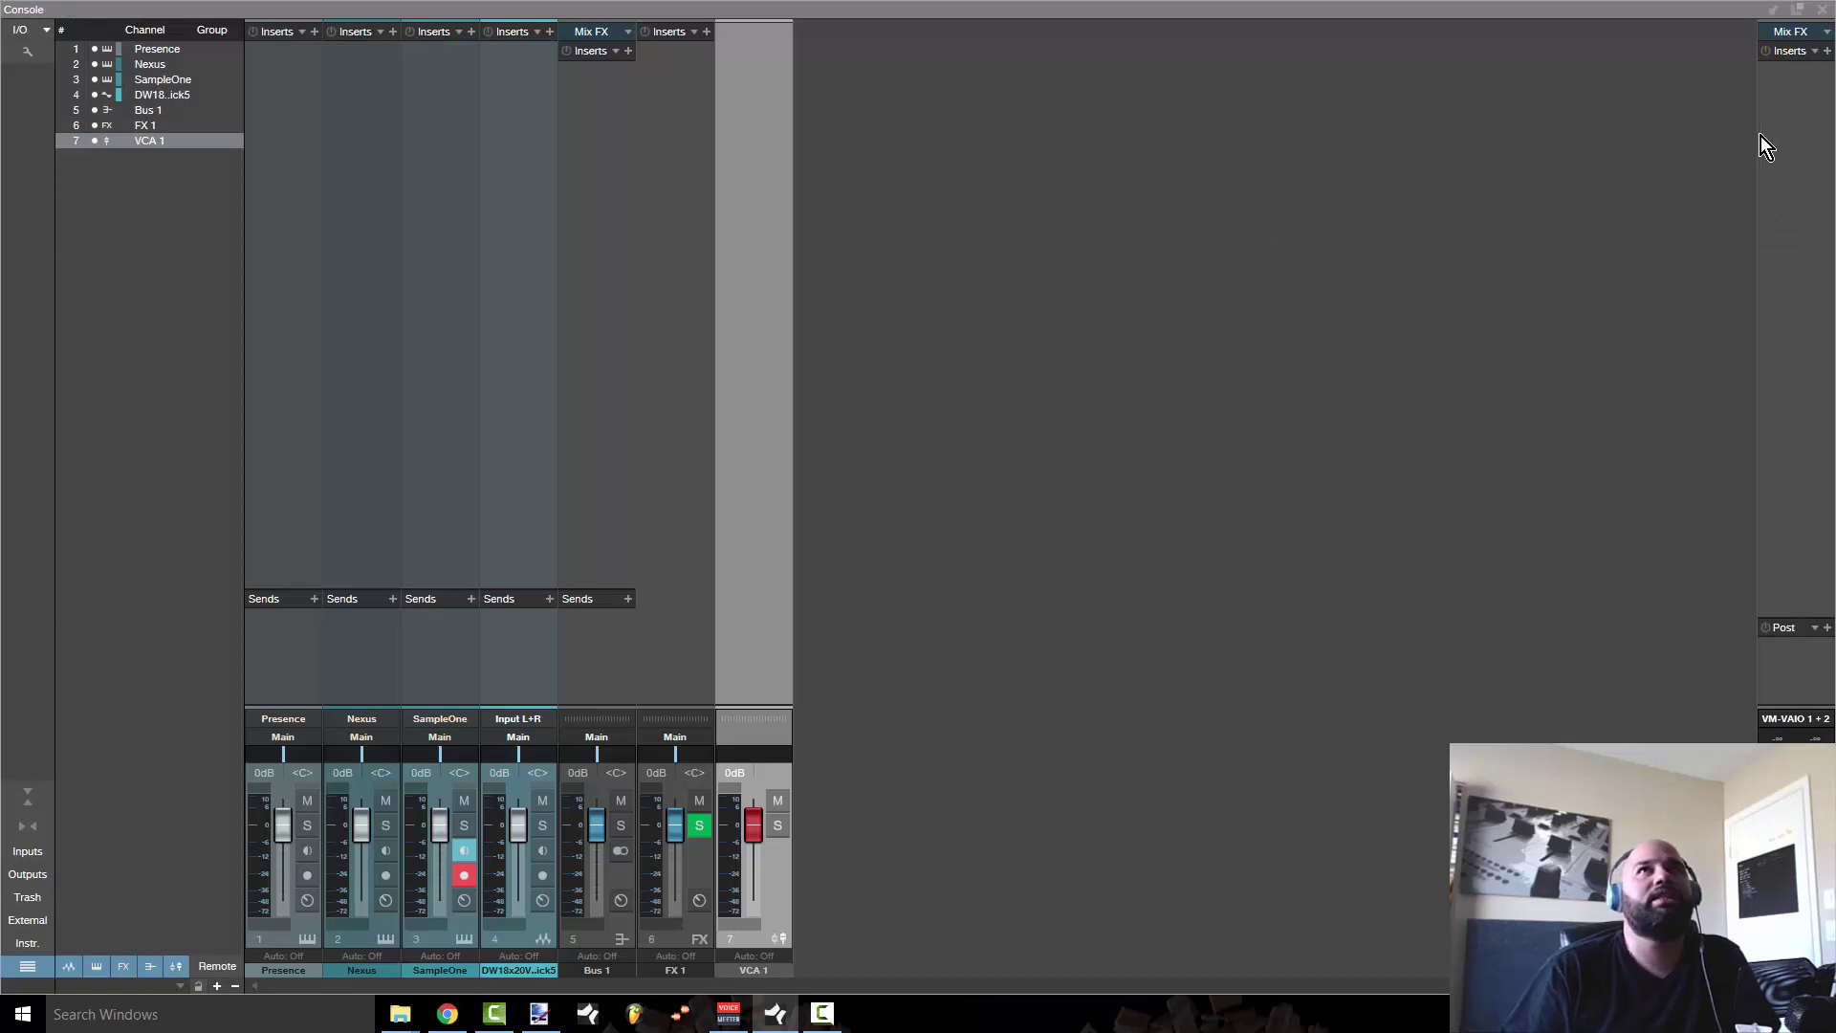
{"action": "left_click", "coordinate": [1770, 14]}
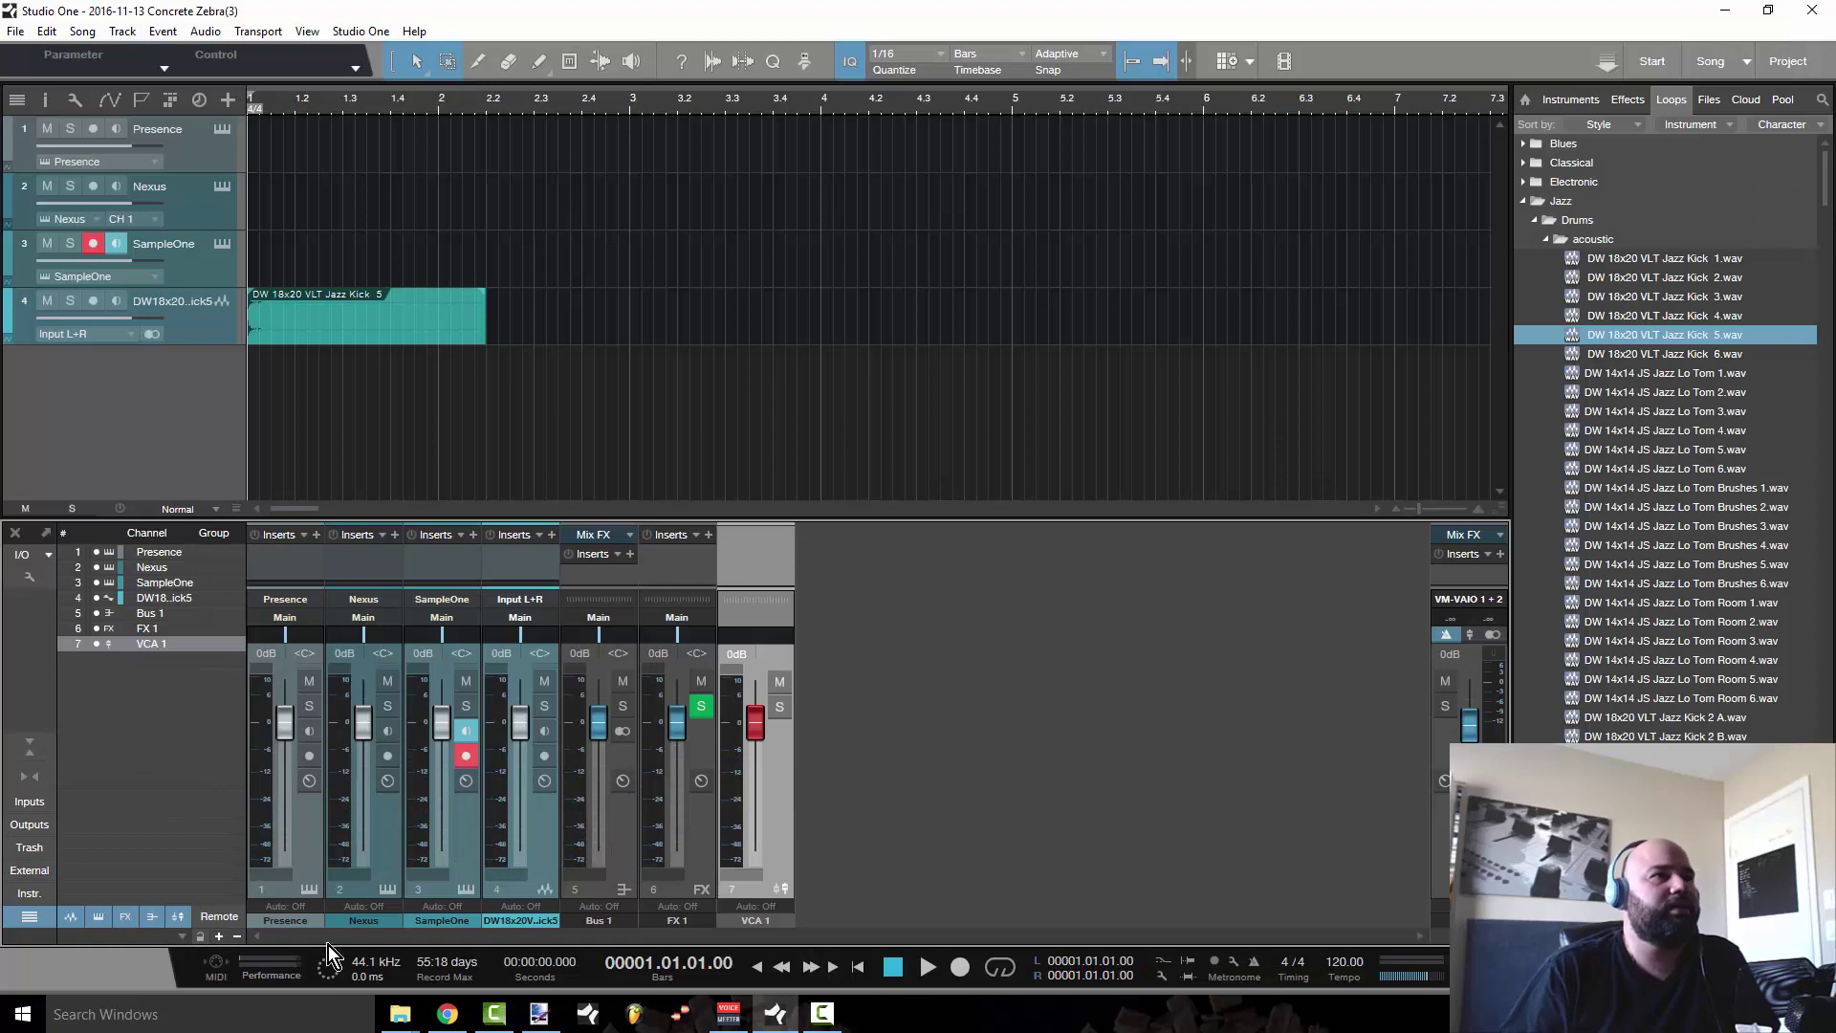
- Bring up the Store Preset dialog for a console scene and close it without saving
{"action": "left_click", "coordinate": [220, 937]}
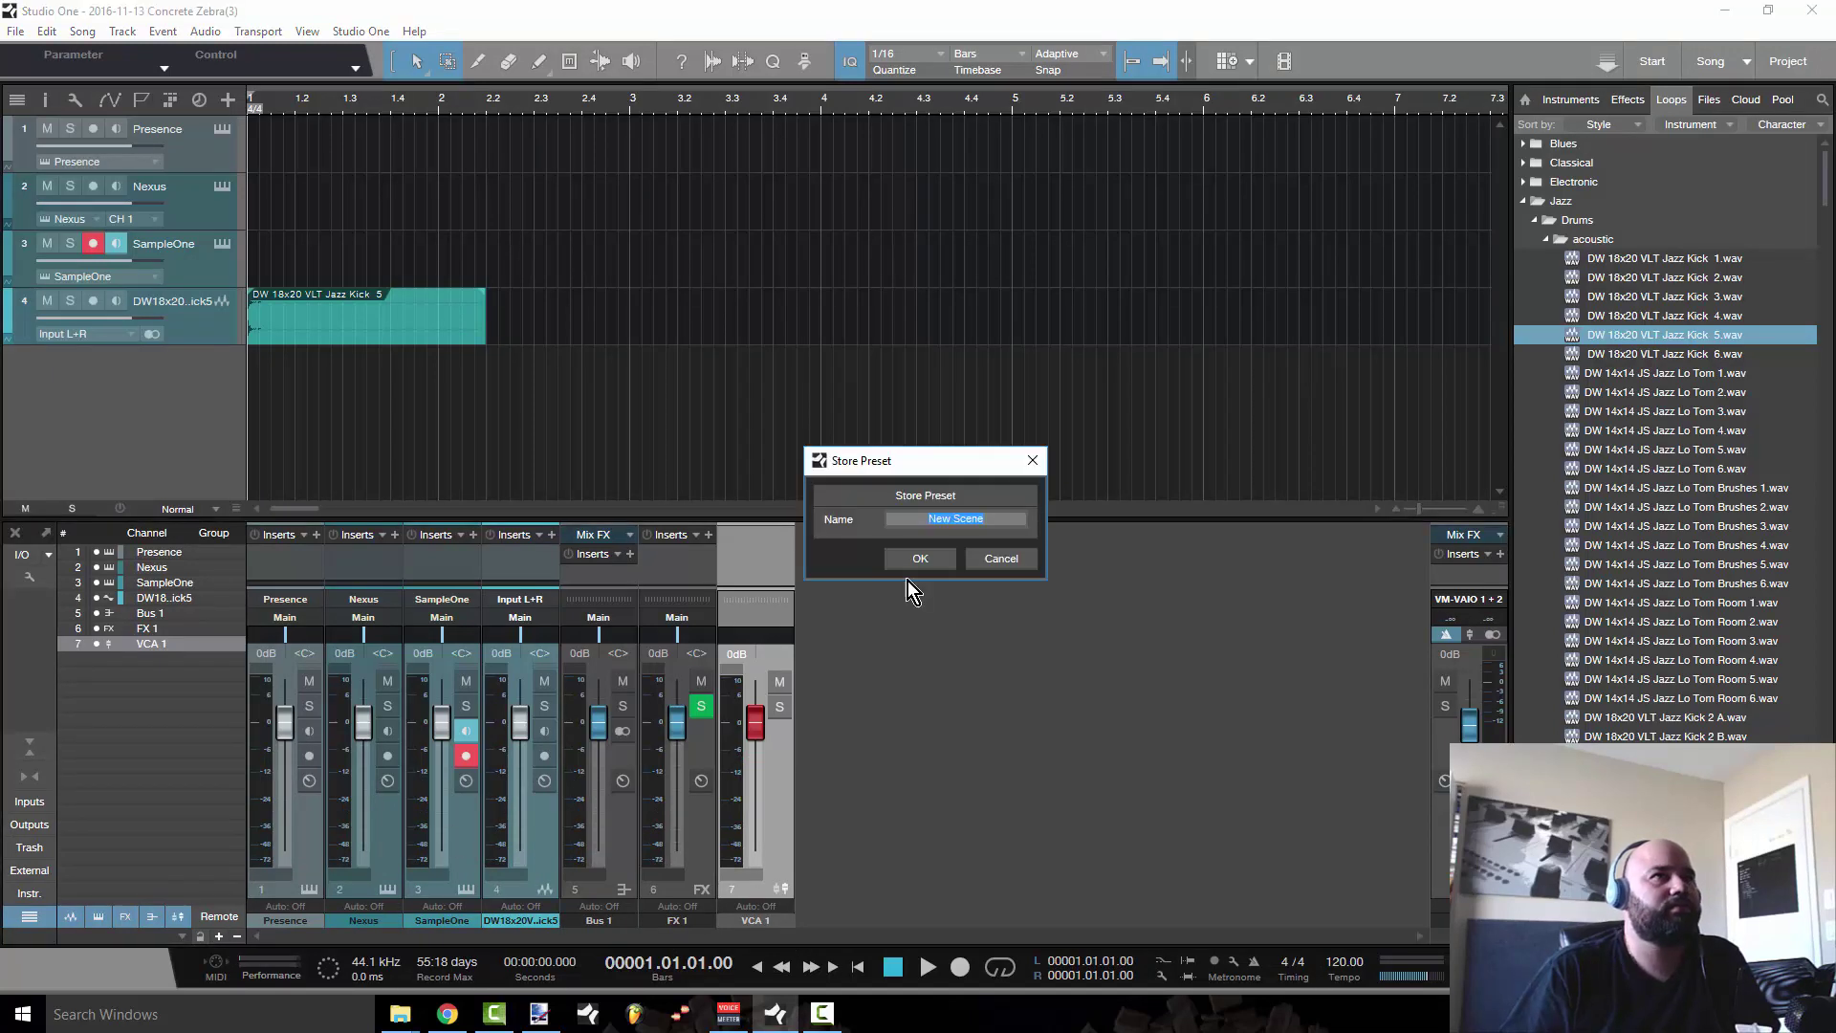
{"action": "left_click", "coordinate": [1034, 460]}
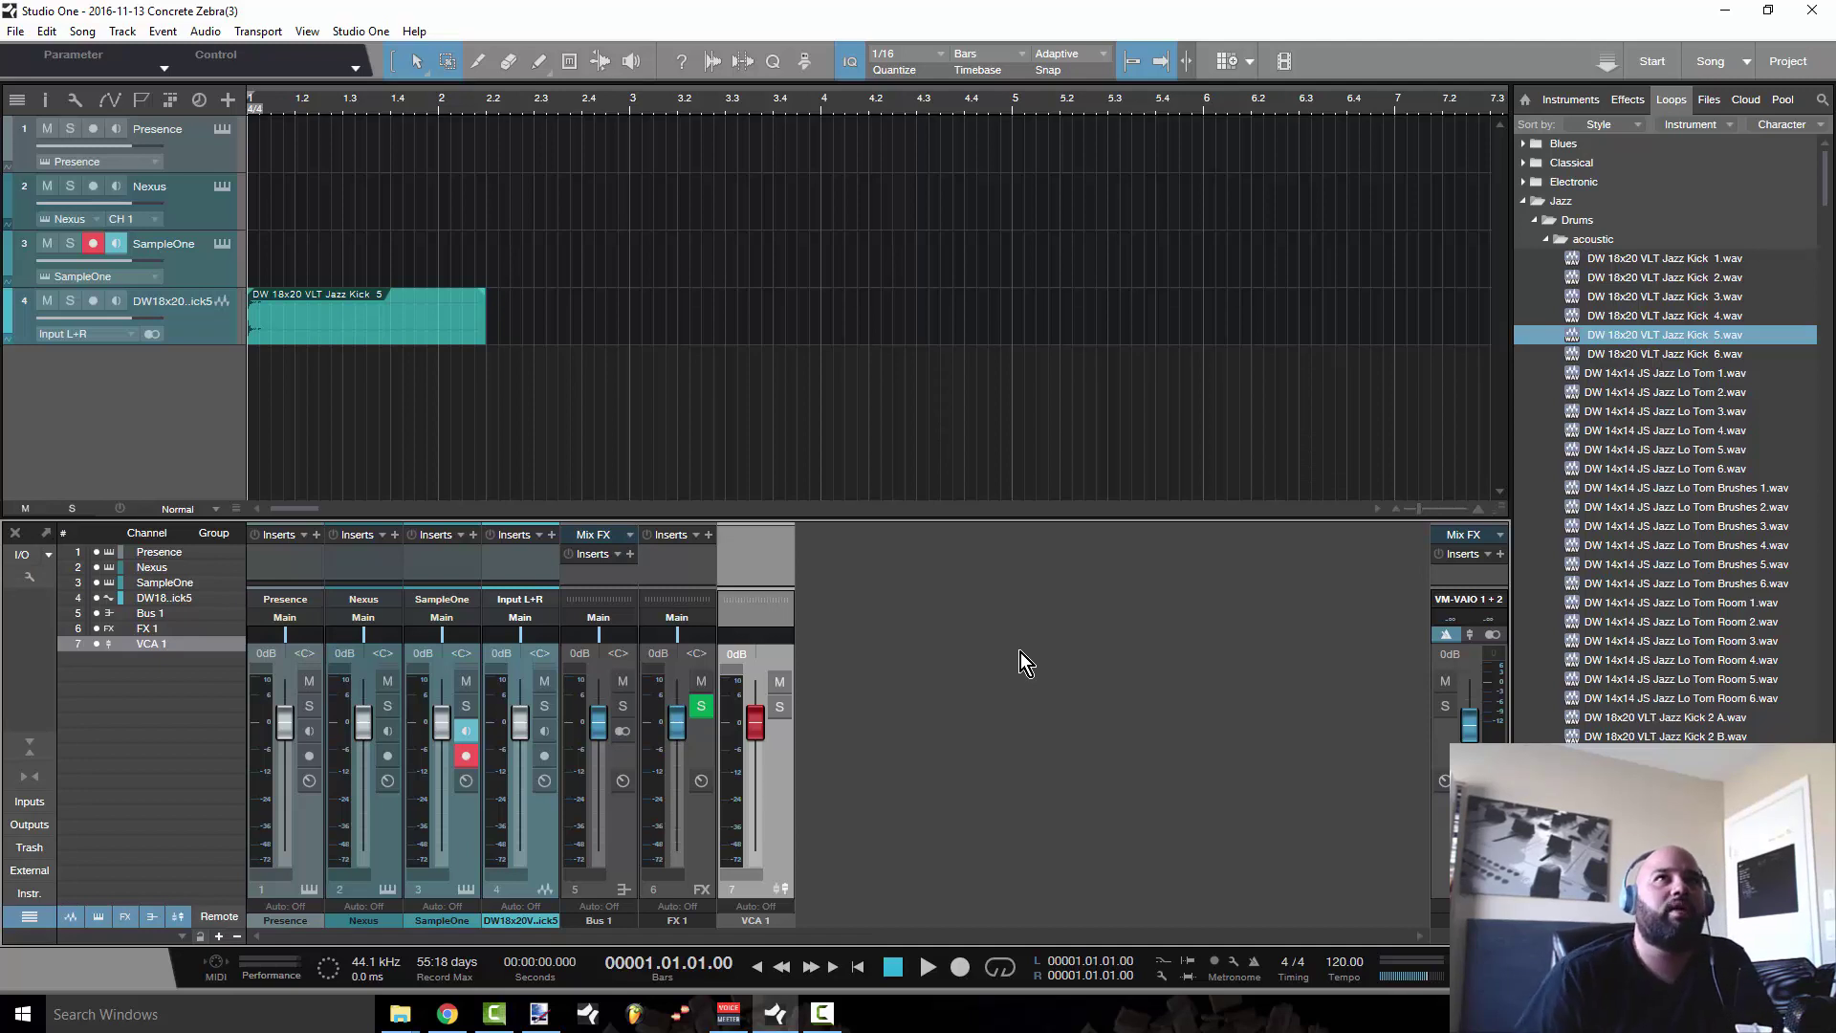
- Restore the Studio One window down, then minimize it to reveal the desktop
{"action": "left_click", "coordinate": [1768, 11]}
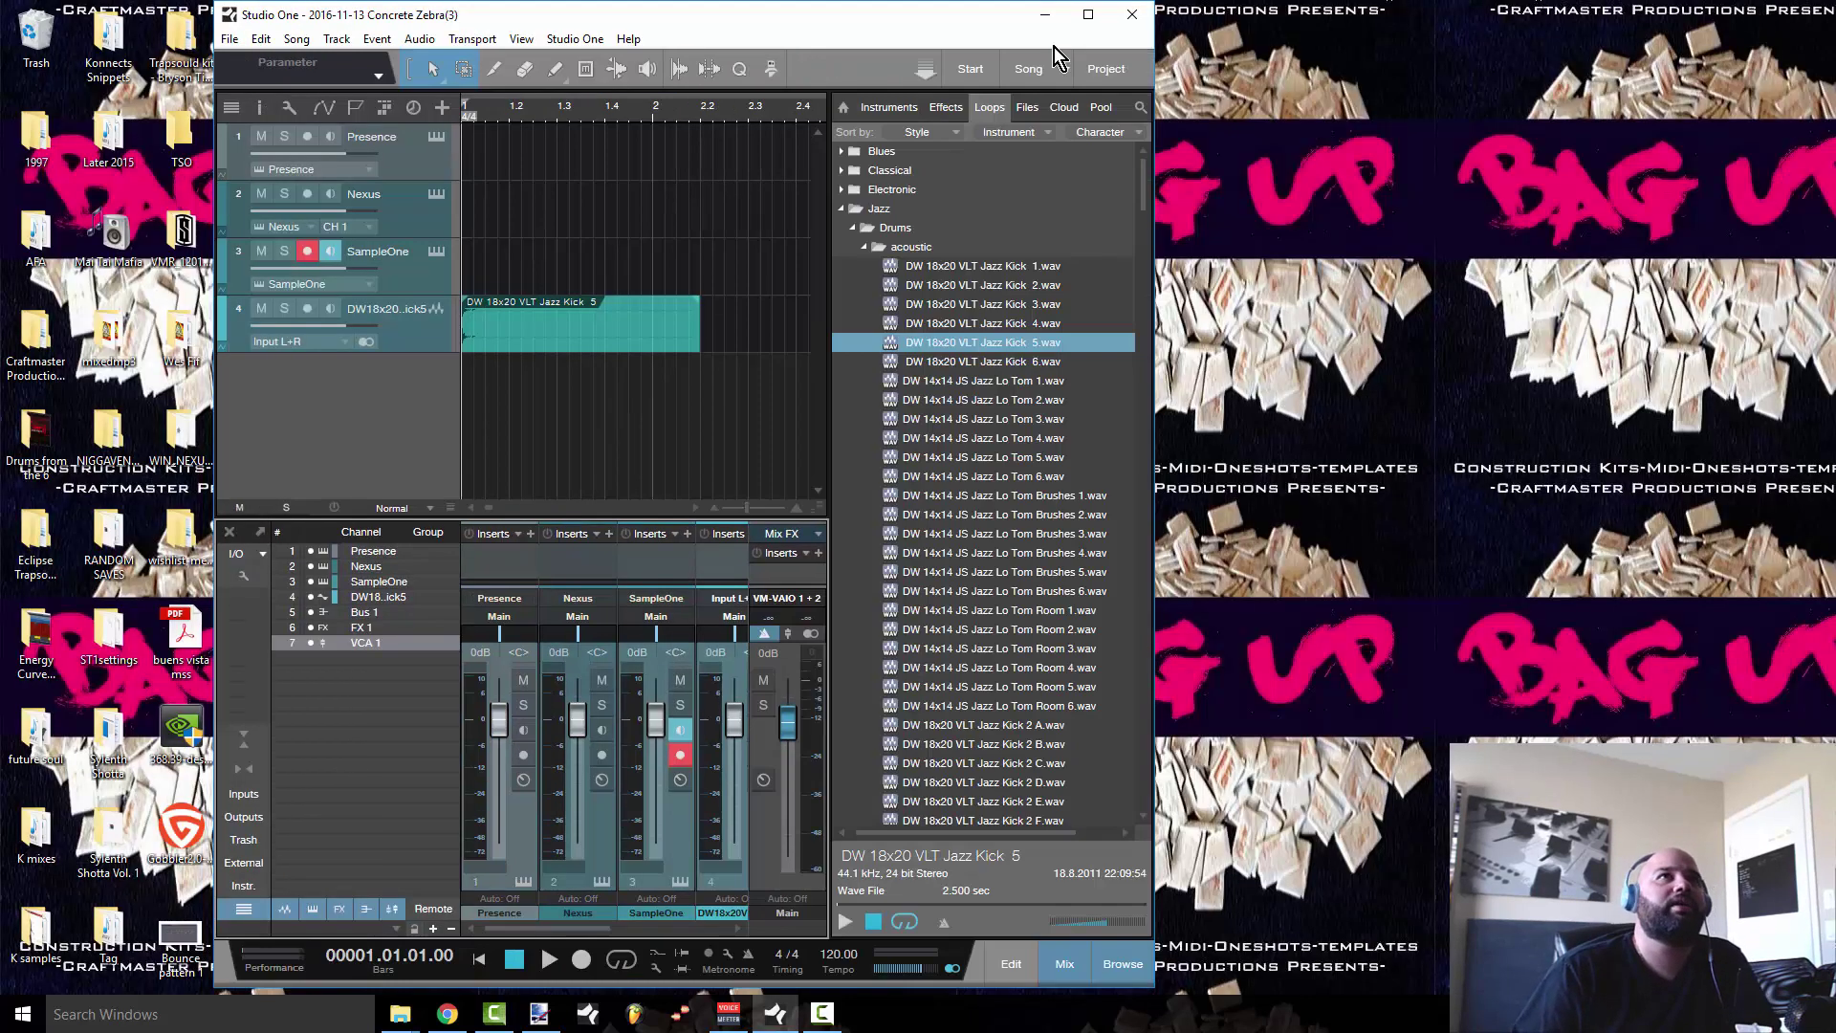
{"action": "left_click", "coordinate": [1045, 14]}
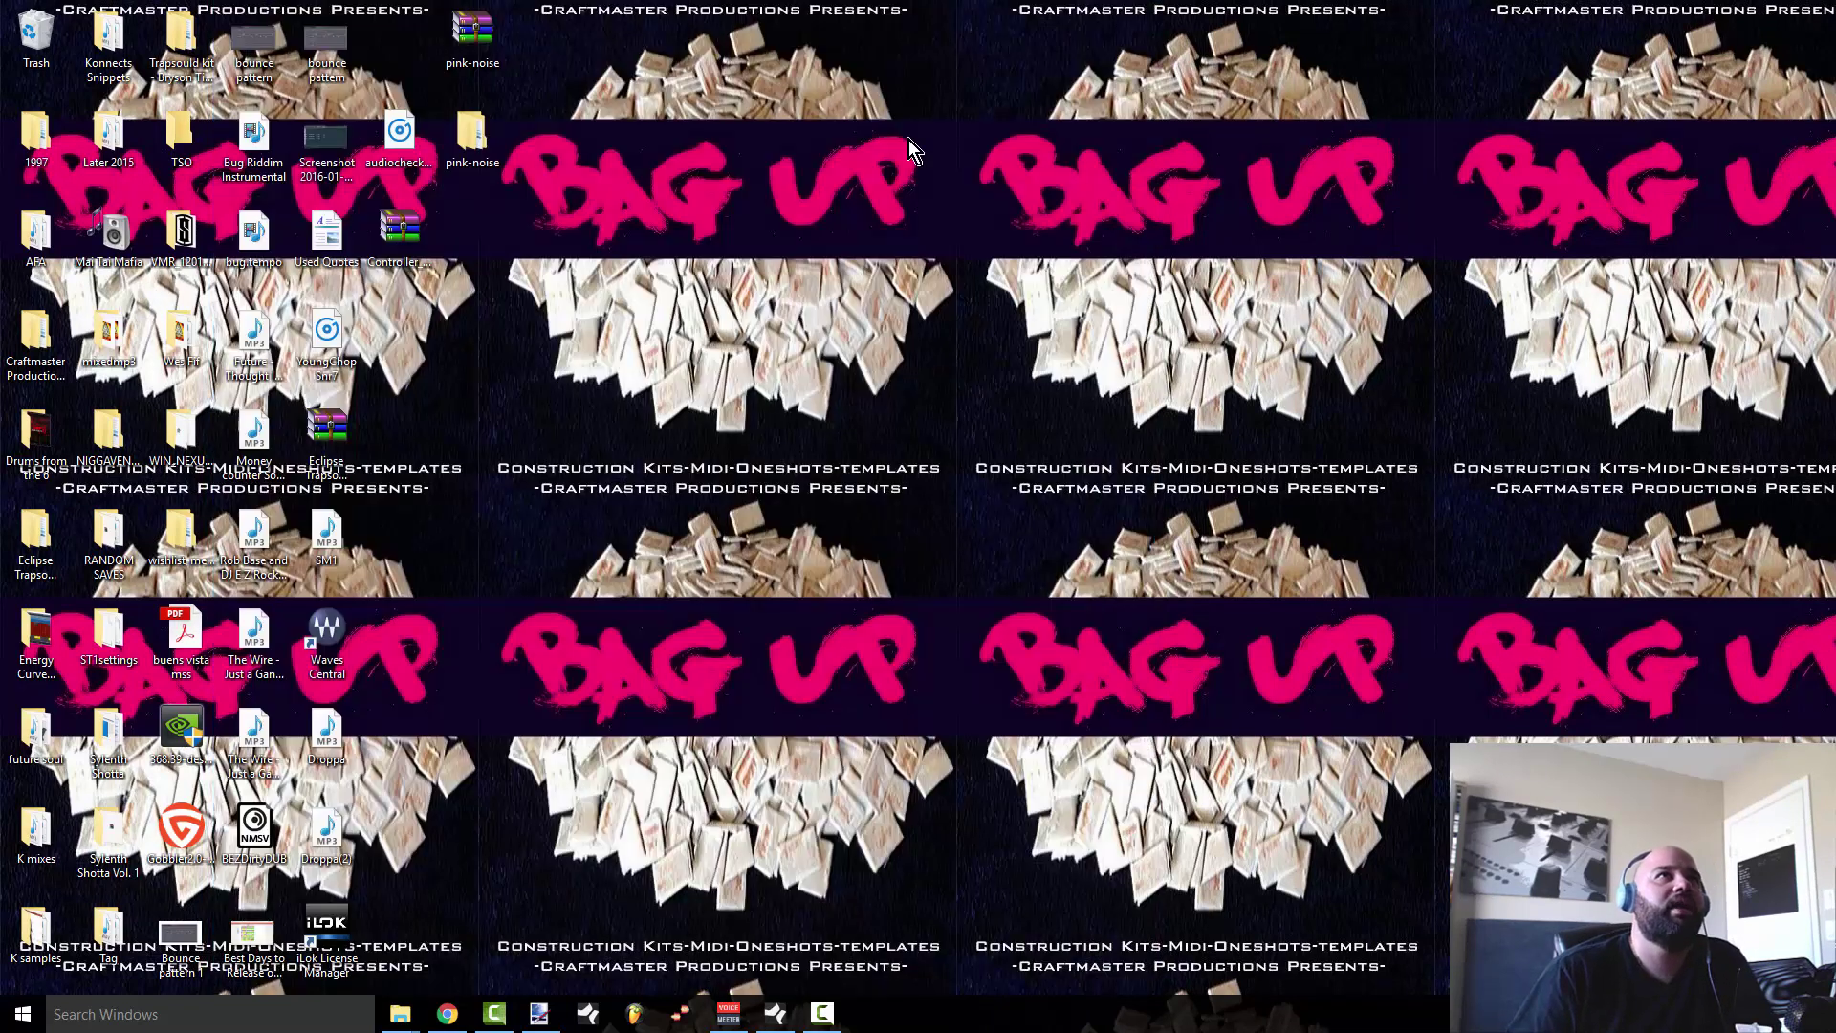